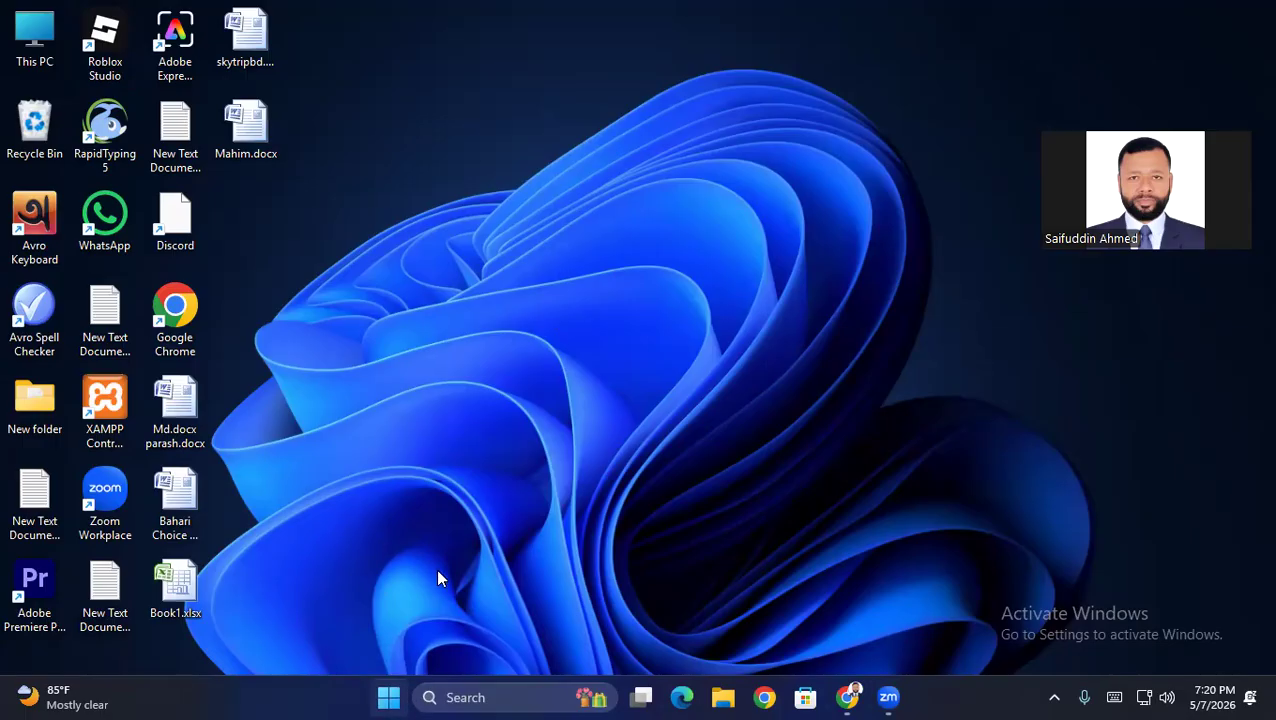
Search the Start menu for 'ms' and launch Microsoft Office Word 2007
{"action": "left_click", "coordinate": [389, 697]}
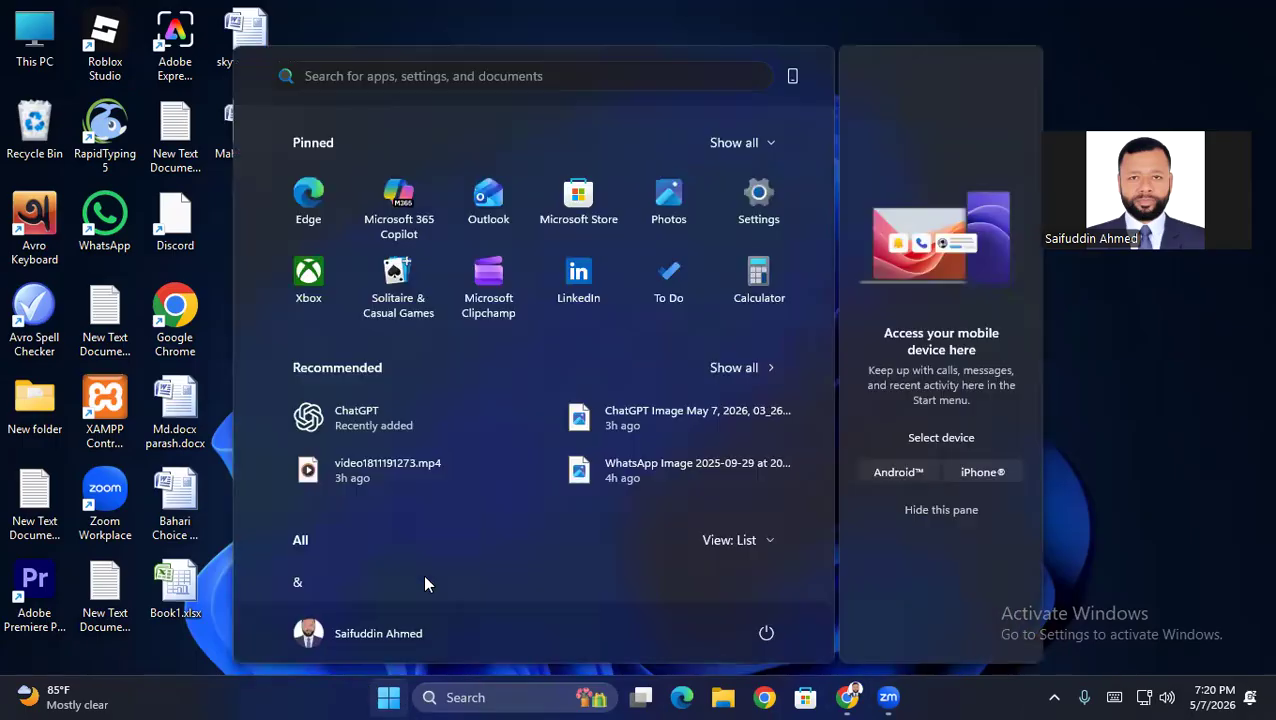
{"action": "left_click", "coordinate": [480, 698]}
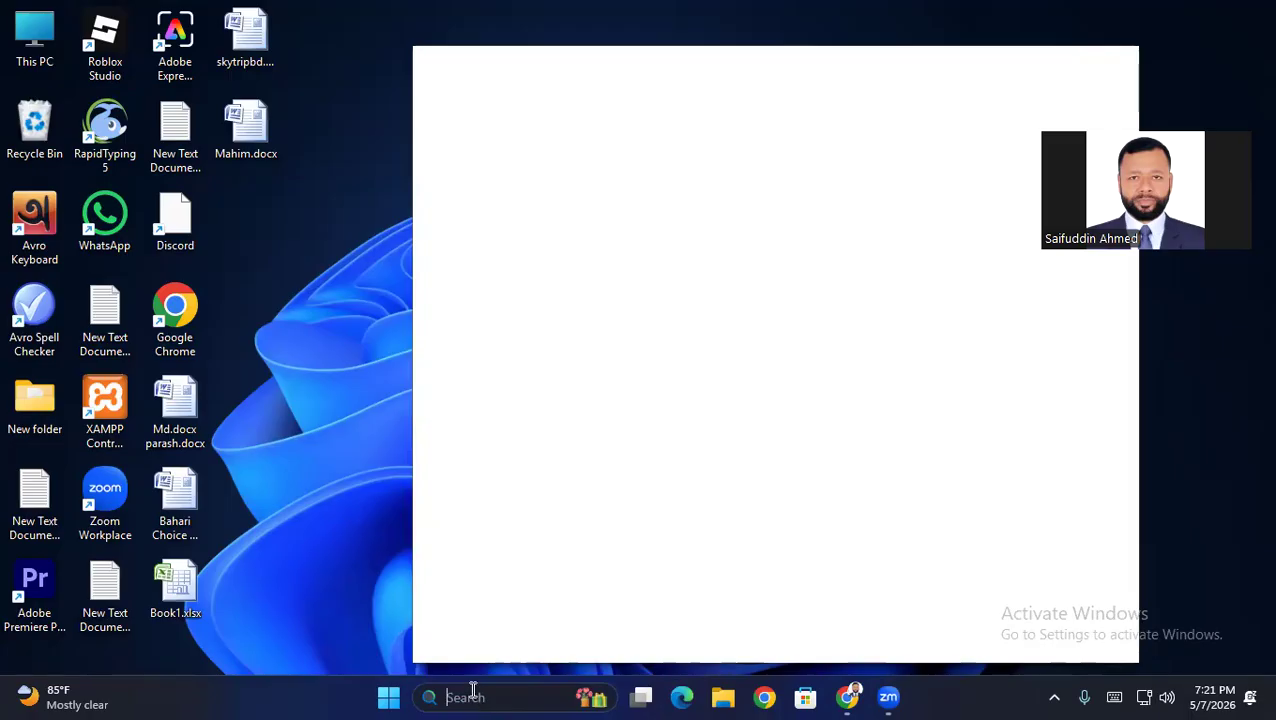
{"action": "type", "text": "ms"}
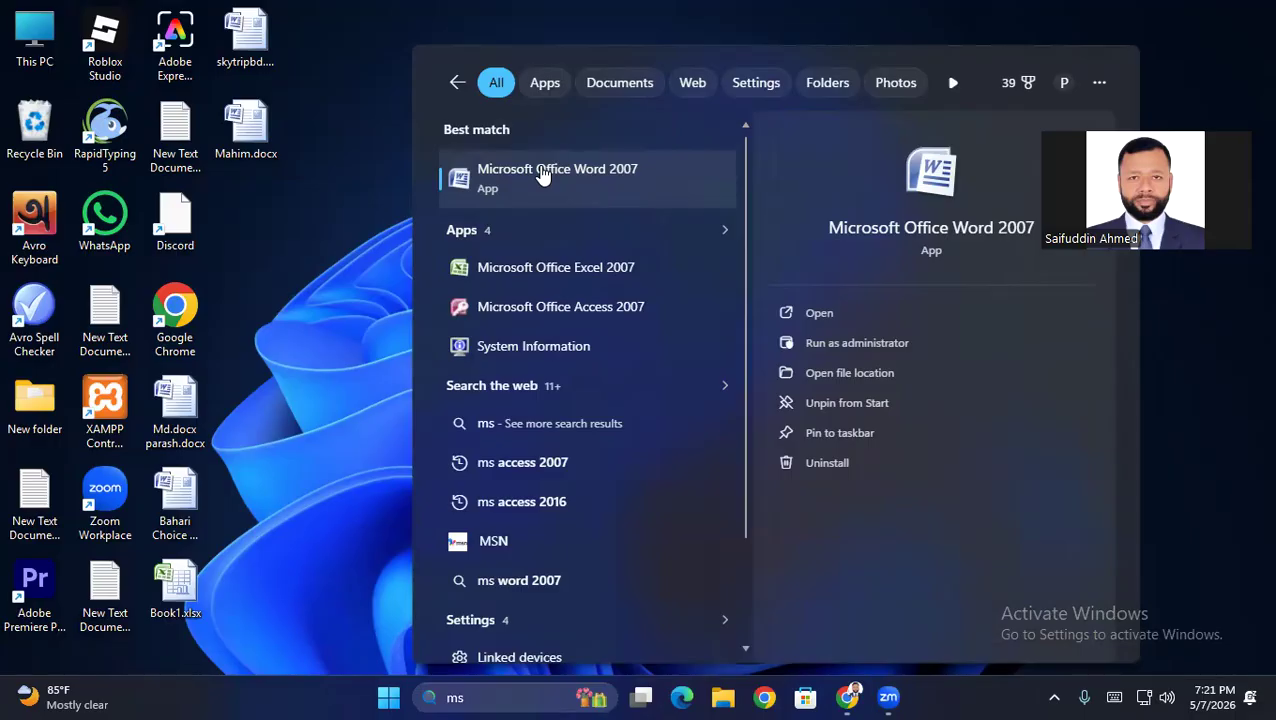
{"action": "left_click", "coordinate": [540, 174]}
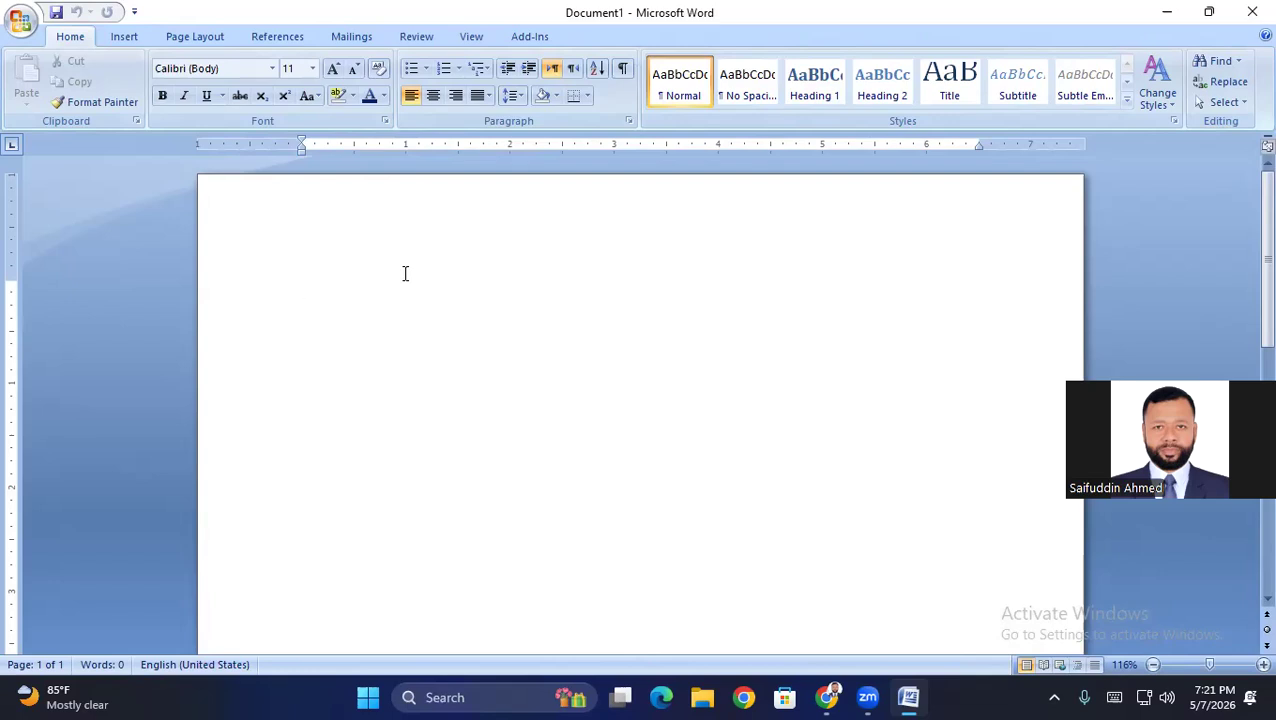
Generate sample text with =rand() and put the caret before the first paragraph
{"action": "type", "text": "="}
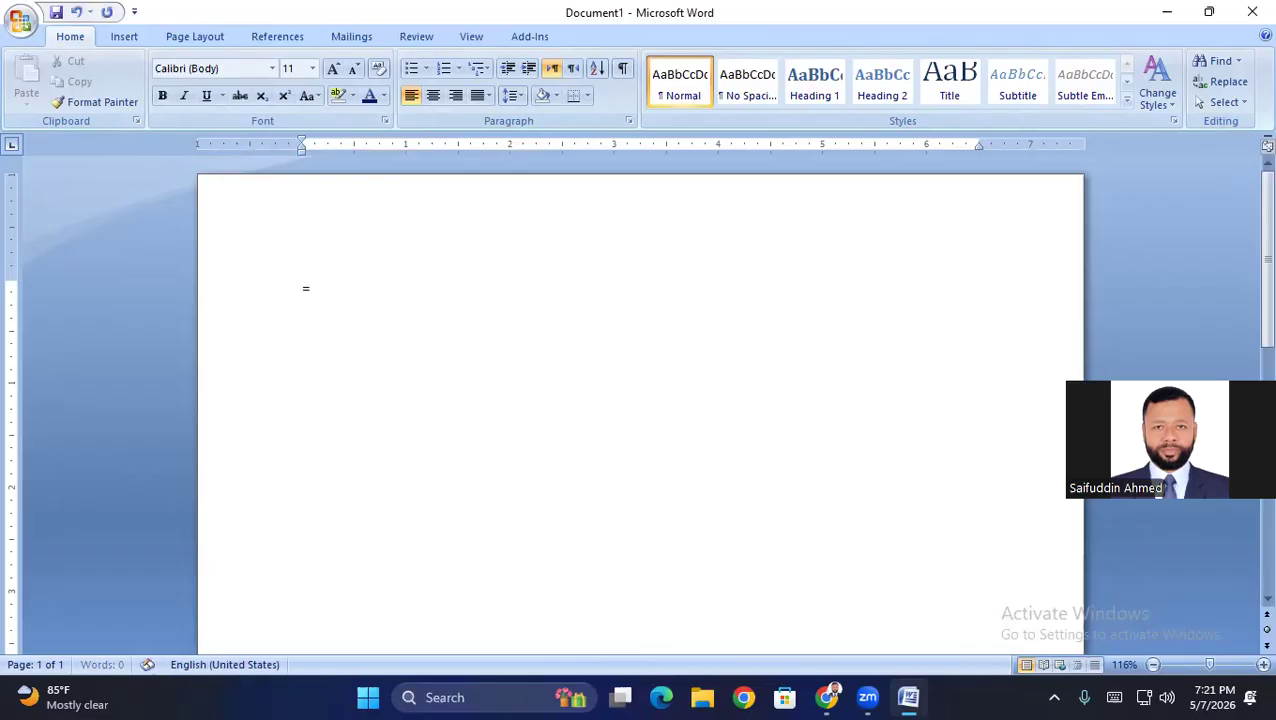
{"action": "type", "text": "rand()"}
{"action": "key", "text": "Return"}
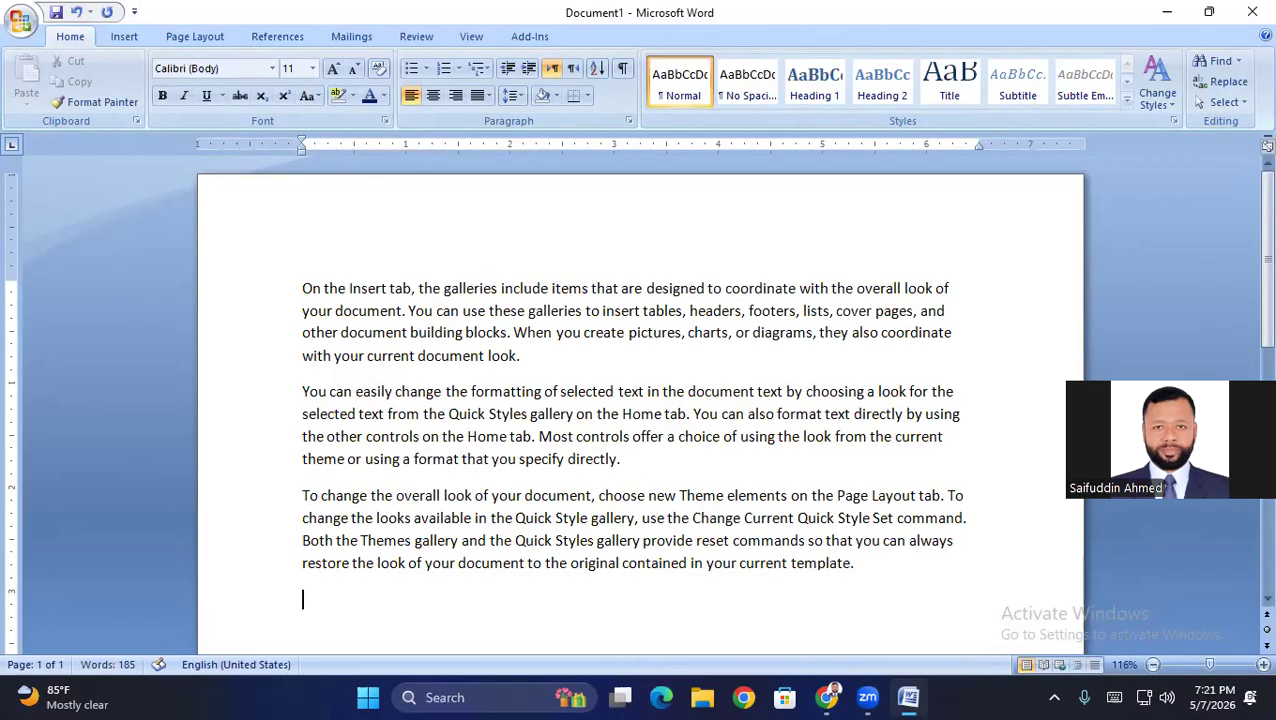
{"action": "left_click", "coordinate": [299, 287]}
{"action": "left_click_drag", "start_coordinate": [303, 288], "coordinate": [891, 598]}
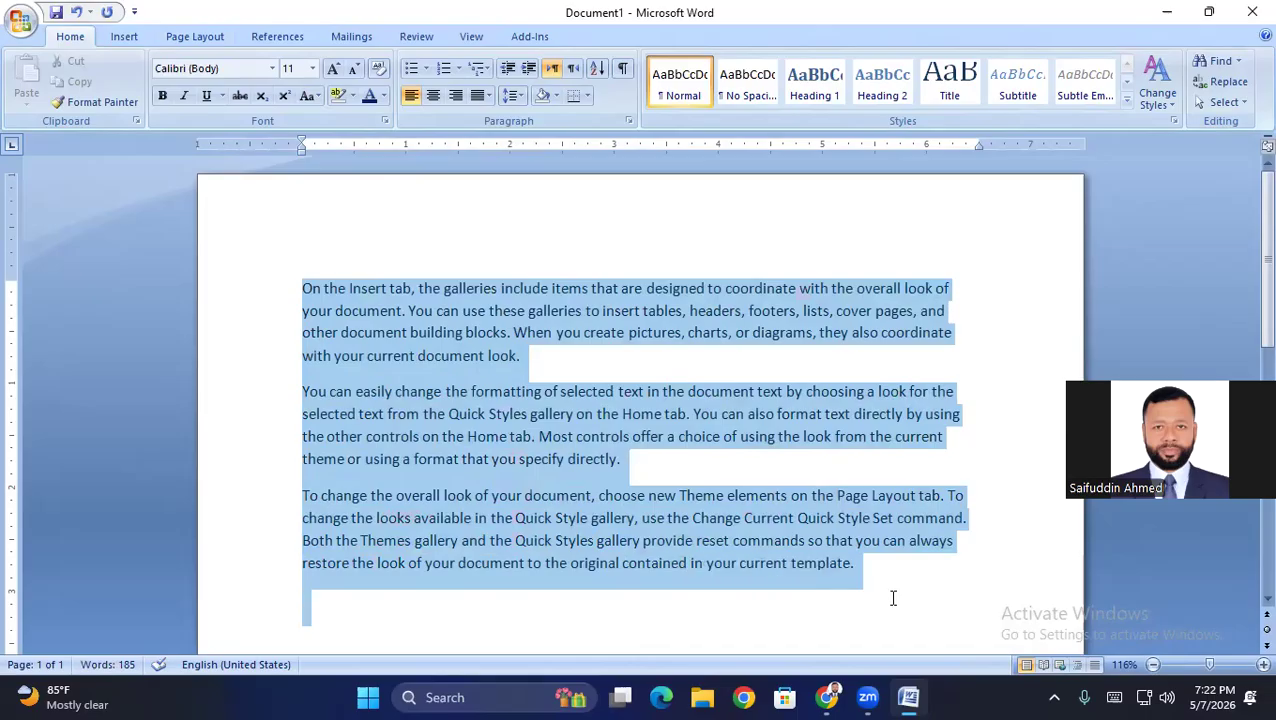
{"action": "left_click", "coordinate": [426, 70]}
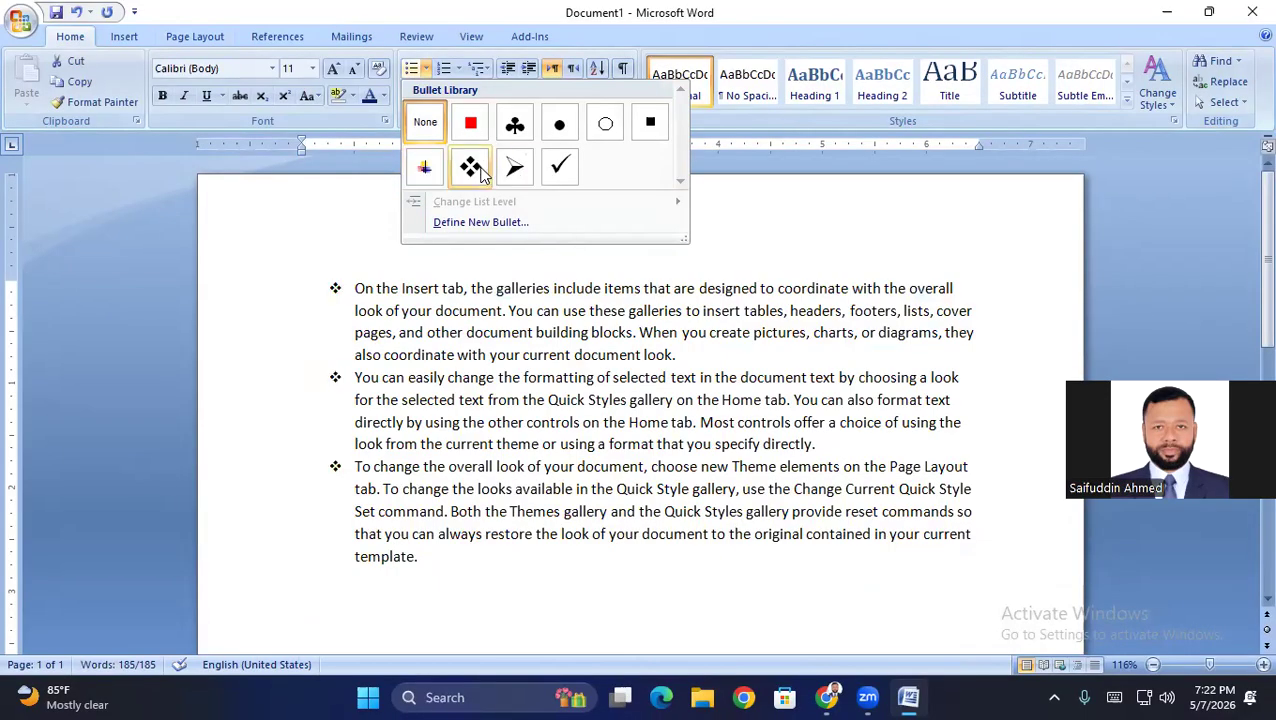
{"action": "left_click", "coordinate": [424, 167]}
{"action": "left_click", "coordinate": [672, 602]}
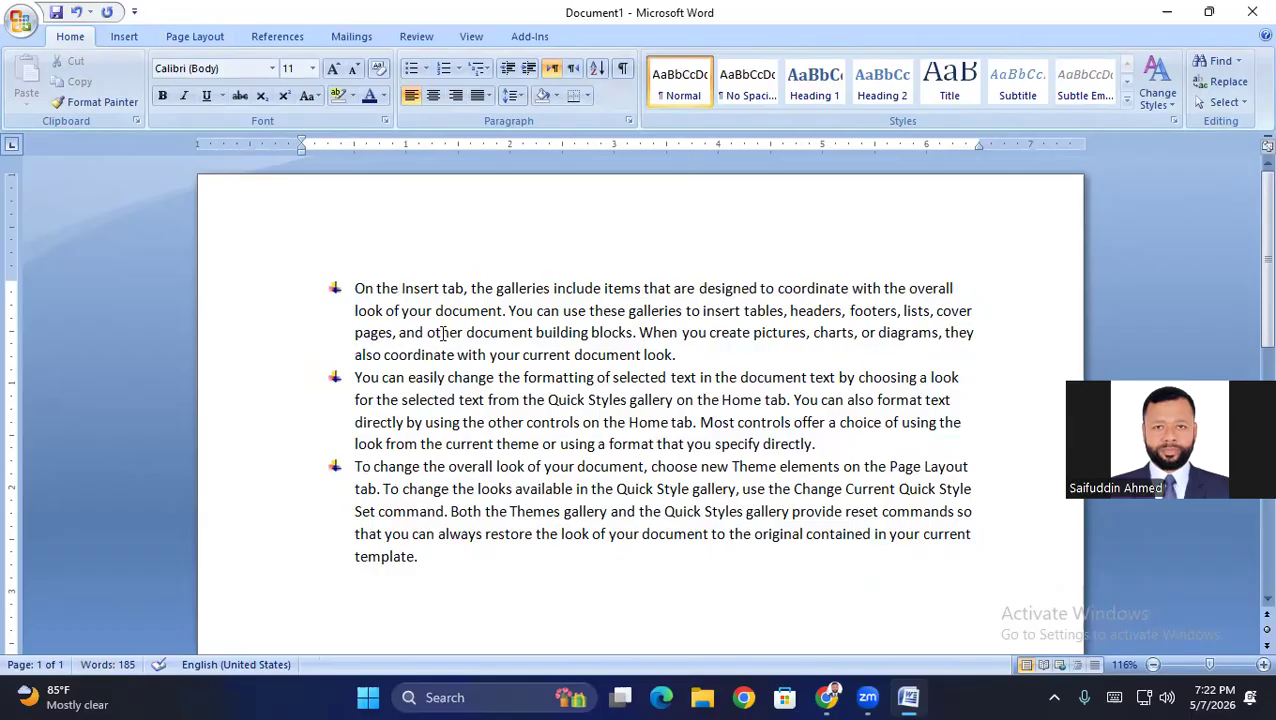
{"action": "left_click_drag", "start_coordinate": [344, 290], "coordinate": [488, 557]}
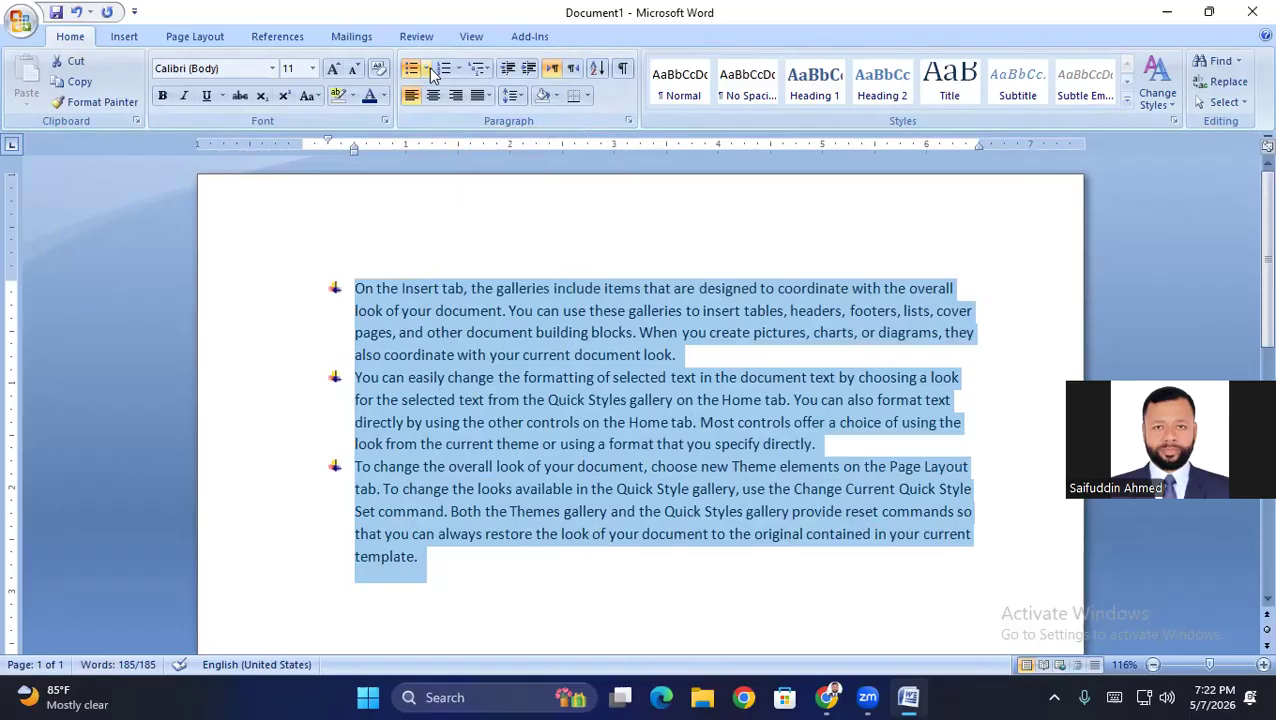
{"action": "left_click", "coordinate": [427, 70]}
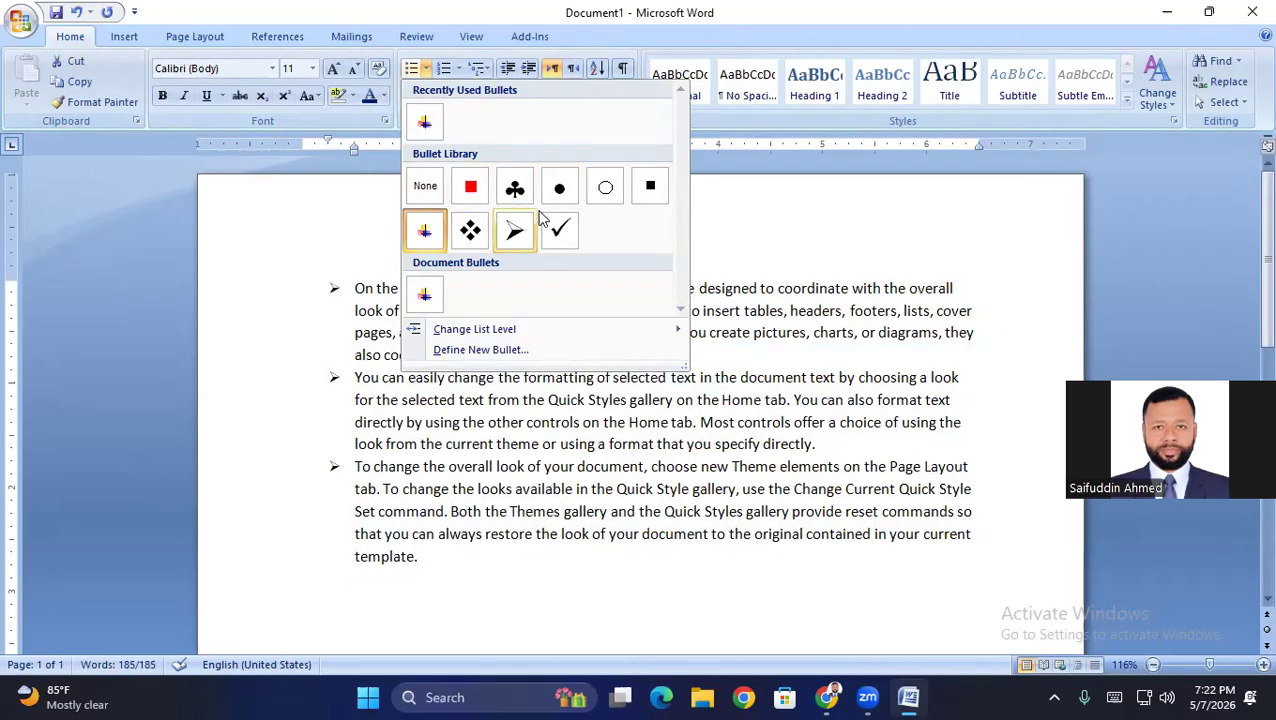
{"action": "left_click", "coordinate": [560, 232]}
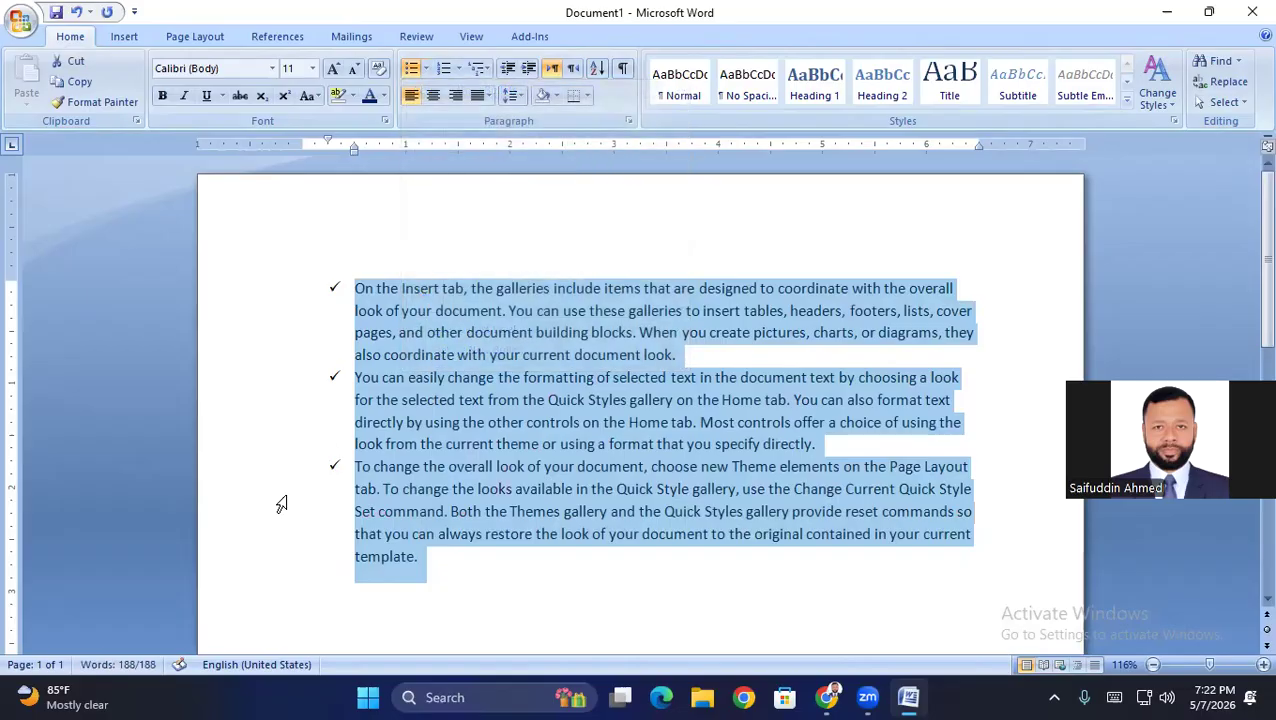
{"action": "left_click", "coordinate": [281, 492]}
{"action": "left_click", "coordinate": [501, 592]}
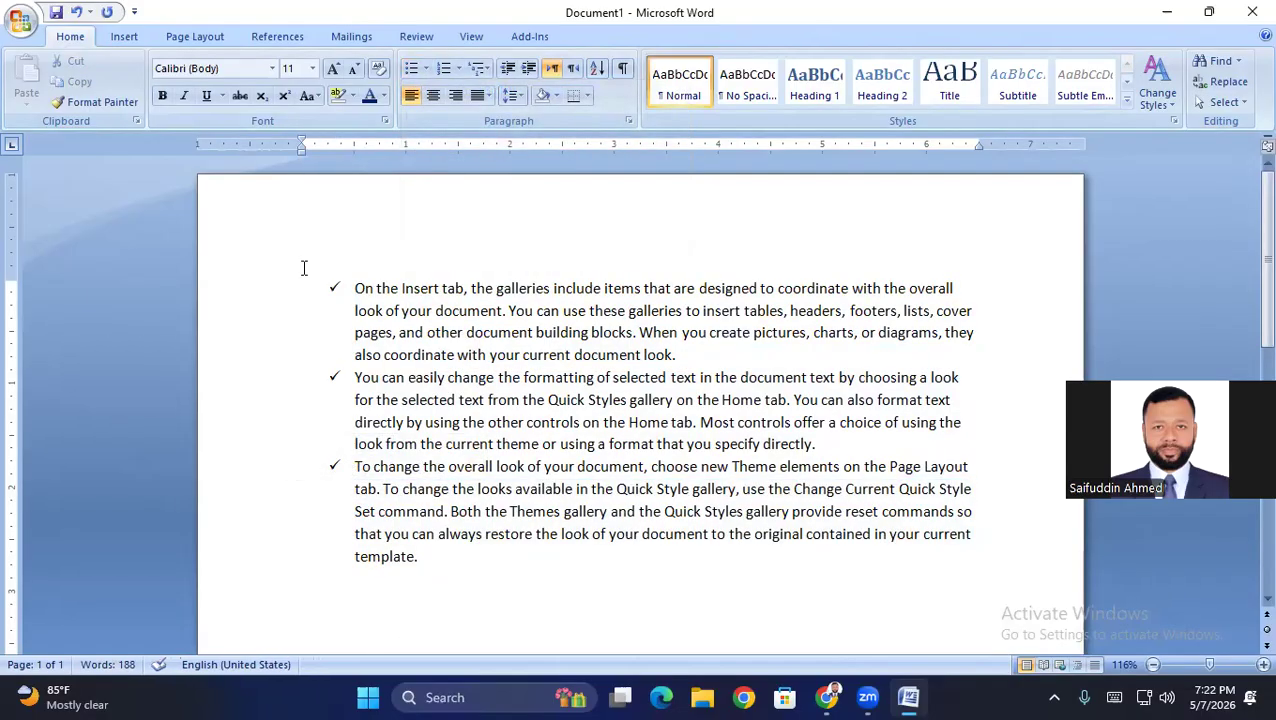
{"action": "left_click_drag", "start_coordinate": [354, 280], "coordinate": [487, 561]}
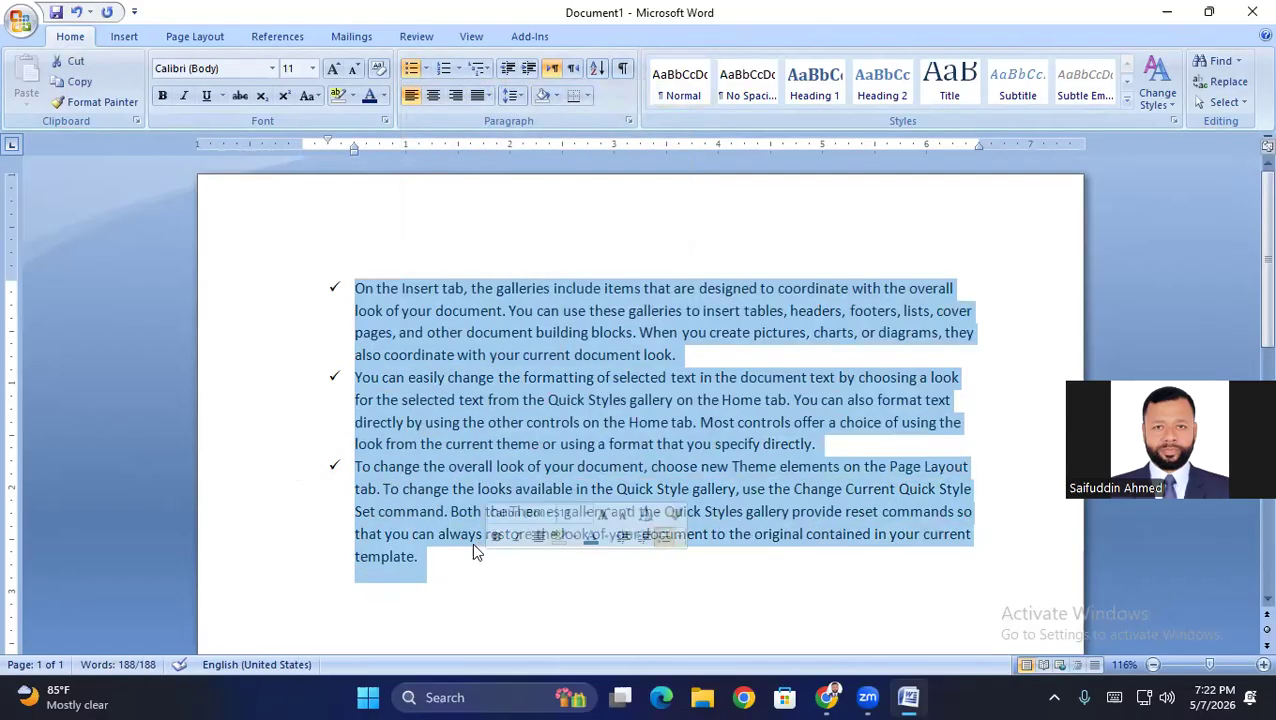
{"action": "left_click", "coordinate": [426, 68]}
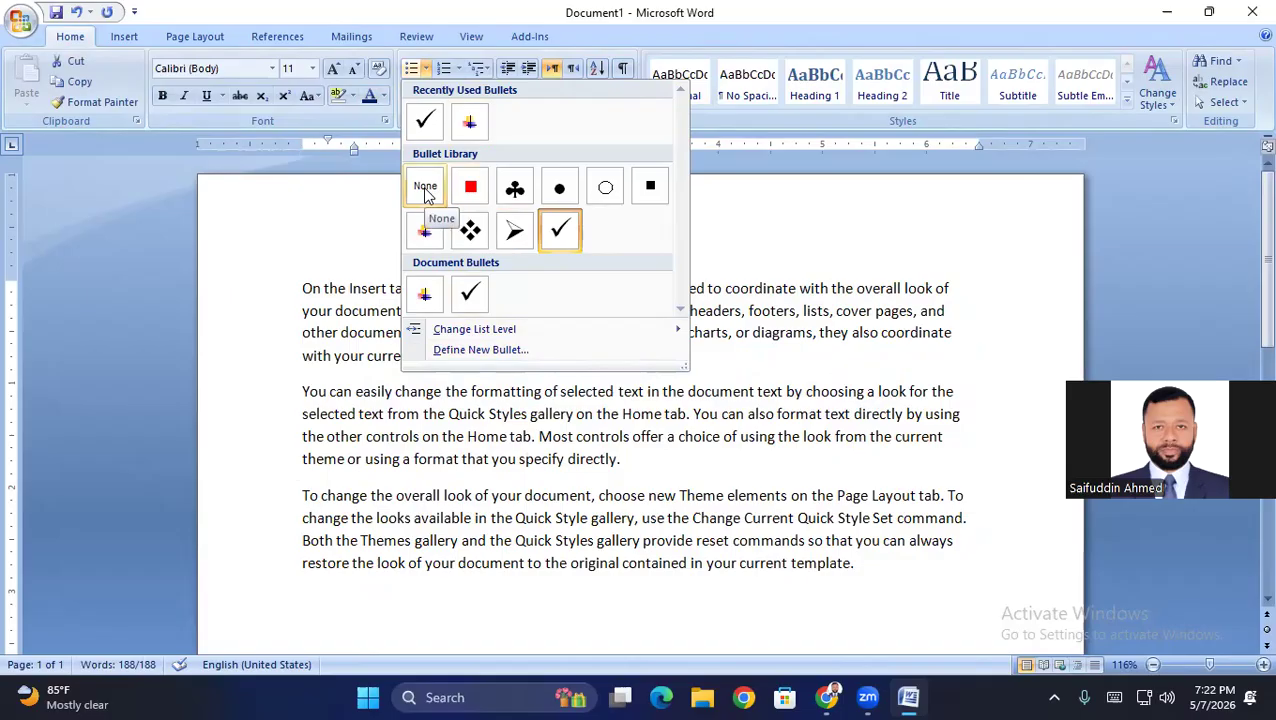
{"action": "left_click", "coordinate": [425, 188]}
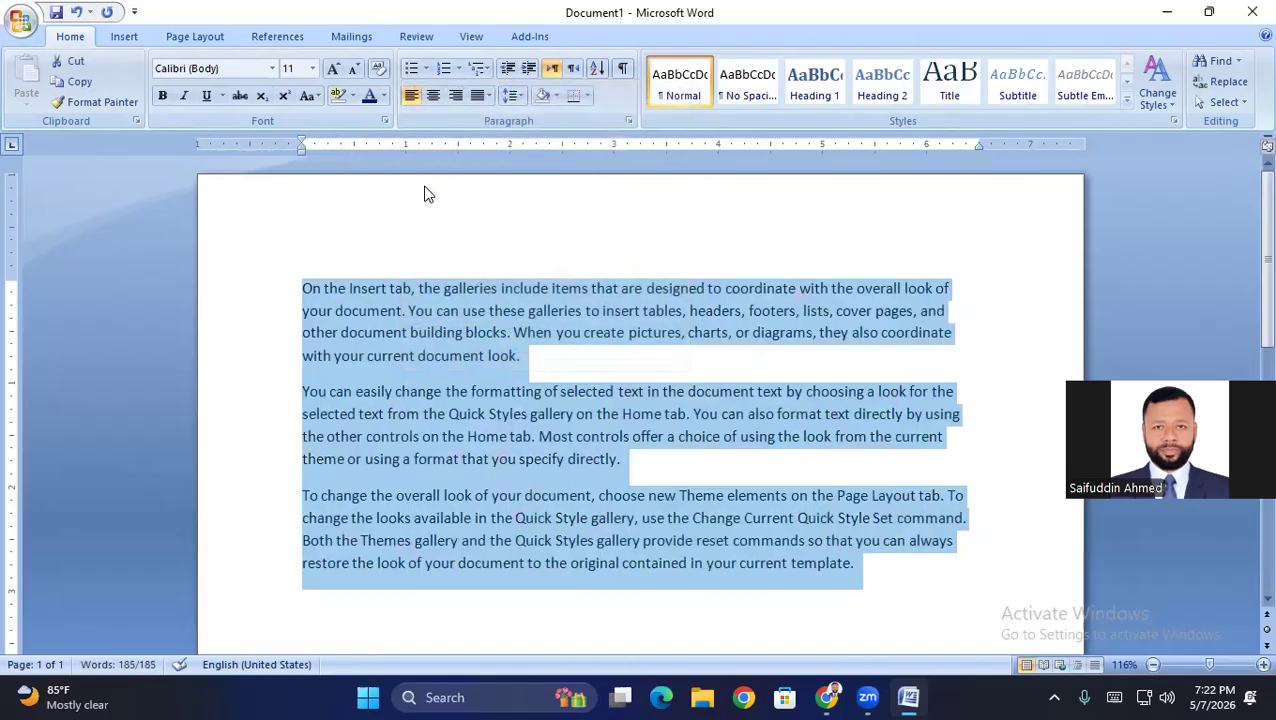
{"action": "left_click", "coordinate": [327, 222]}
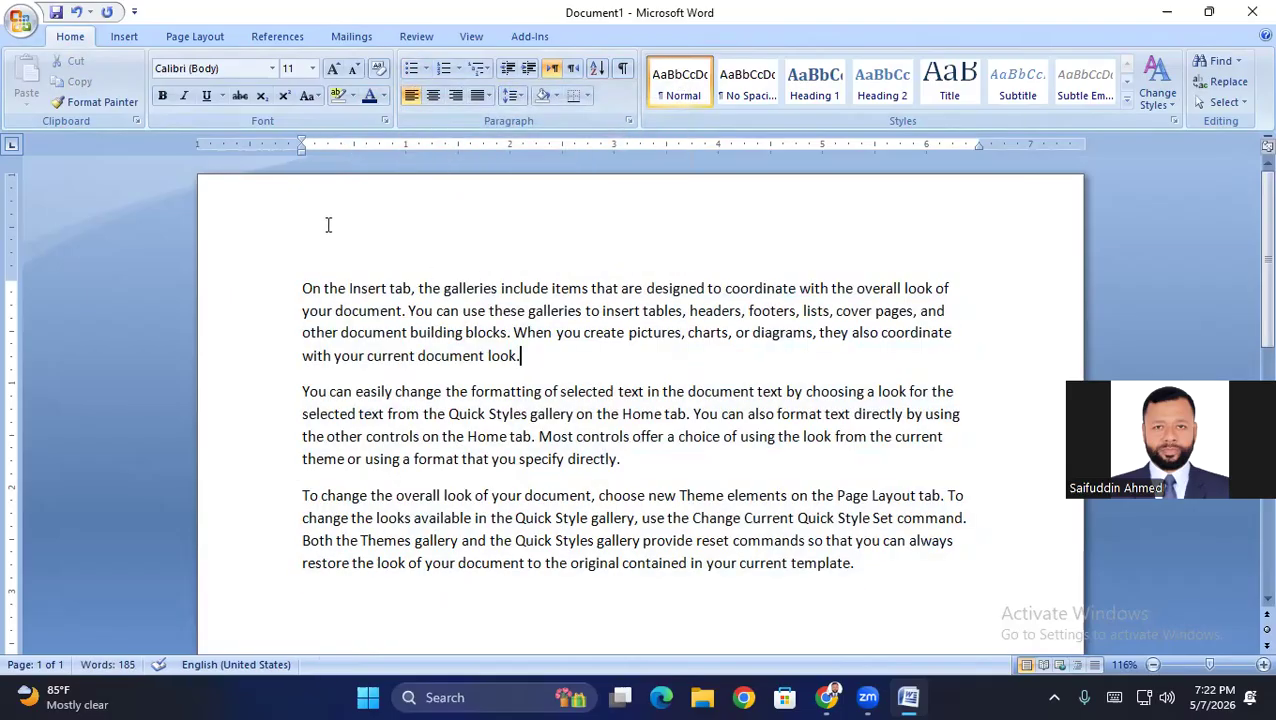
{"action": "left_click_drag", "start_coordinate": [276, 285], "coordinate": [837, 562]}
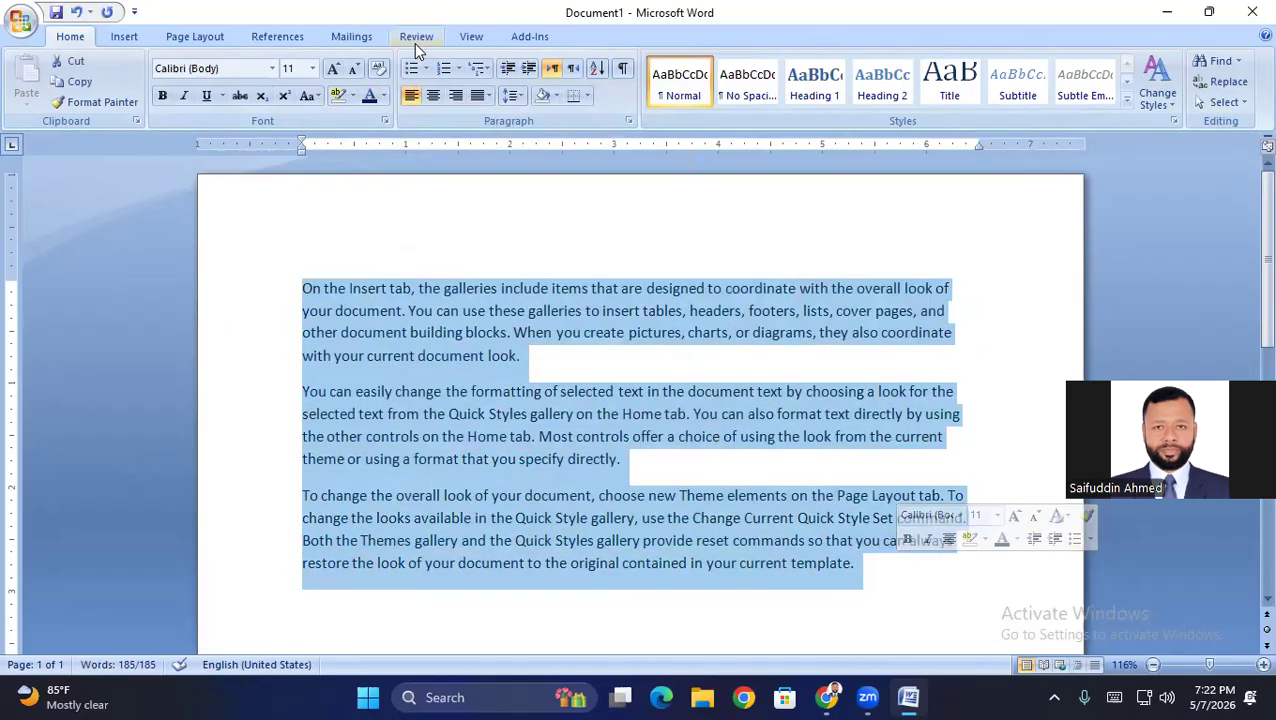
{"action": "left_click", "coordinate": [459, 67]}
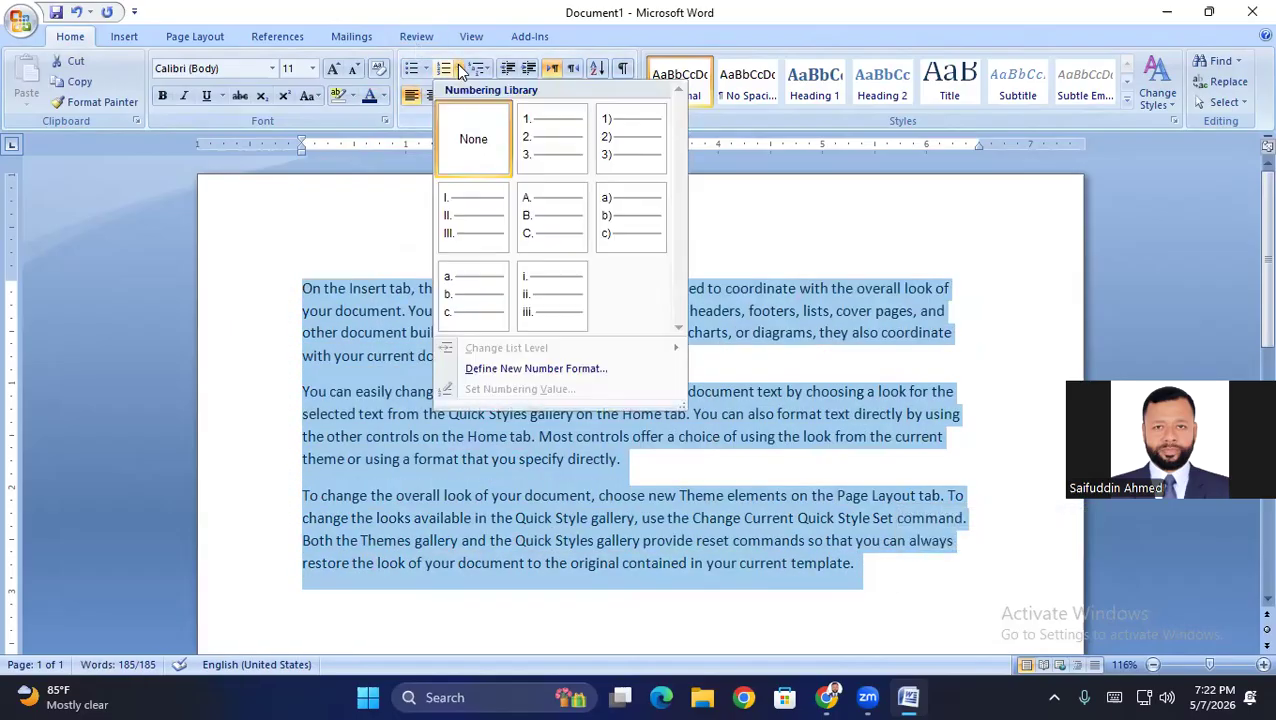
{"action": "left_click", "coordinate": [535, 140]}
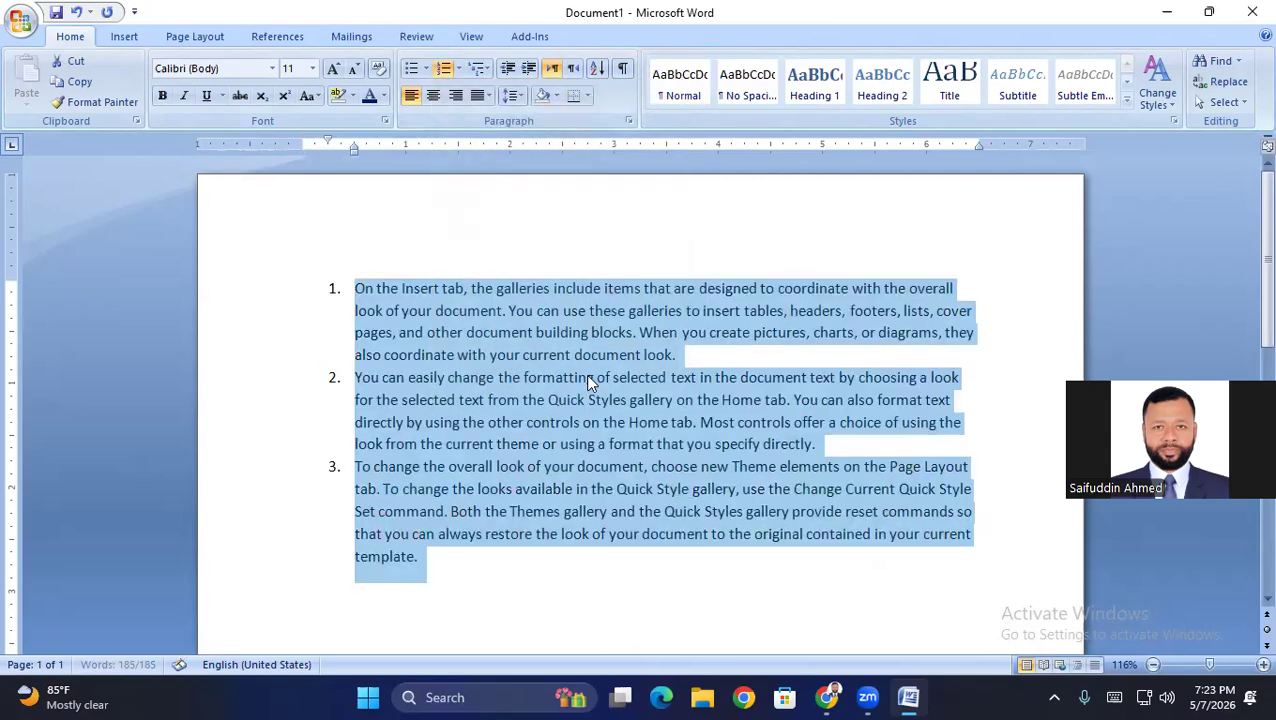
{"action": "left_click", "coordinate": [905, 636]}
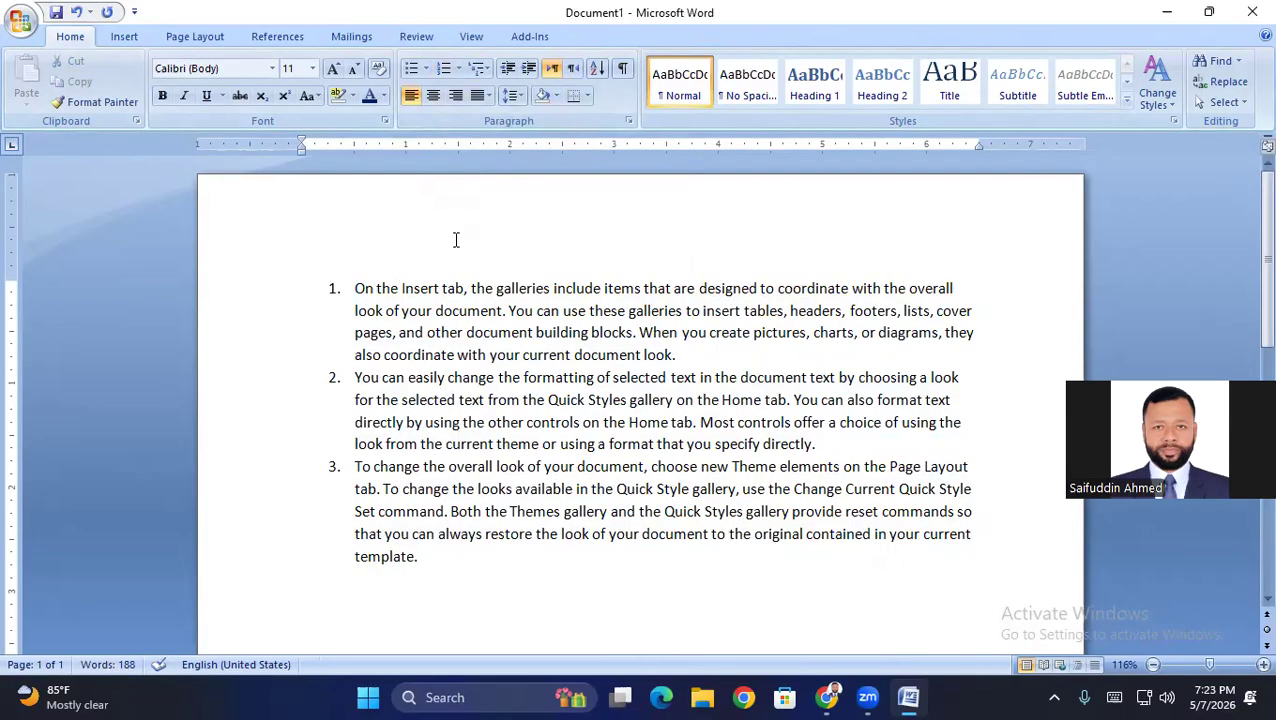
{"action": "left_click_drag", "start_coordinate": [336, 288], "coordinate": [497, 575]}
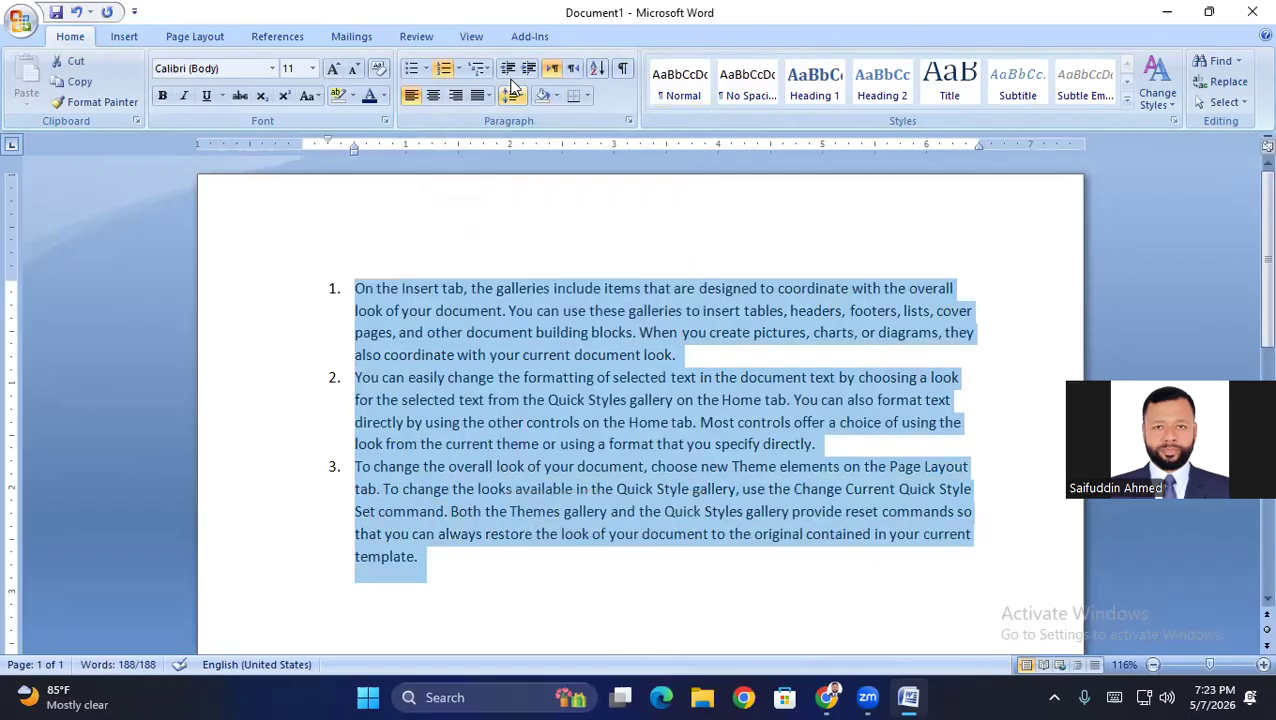
{"action": "left_click", "coordinate": [455, 68]}
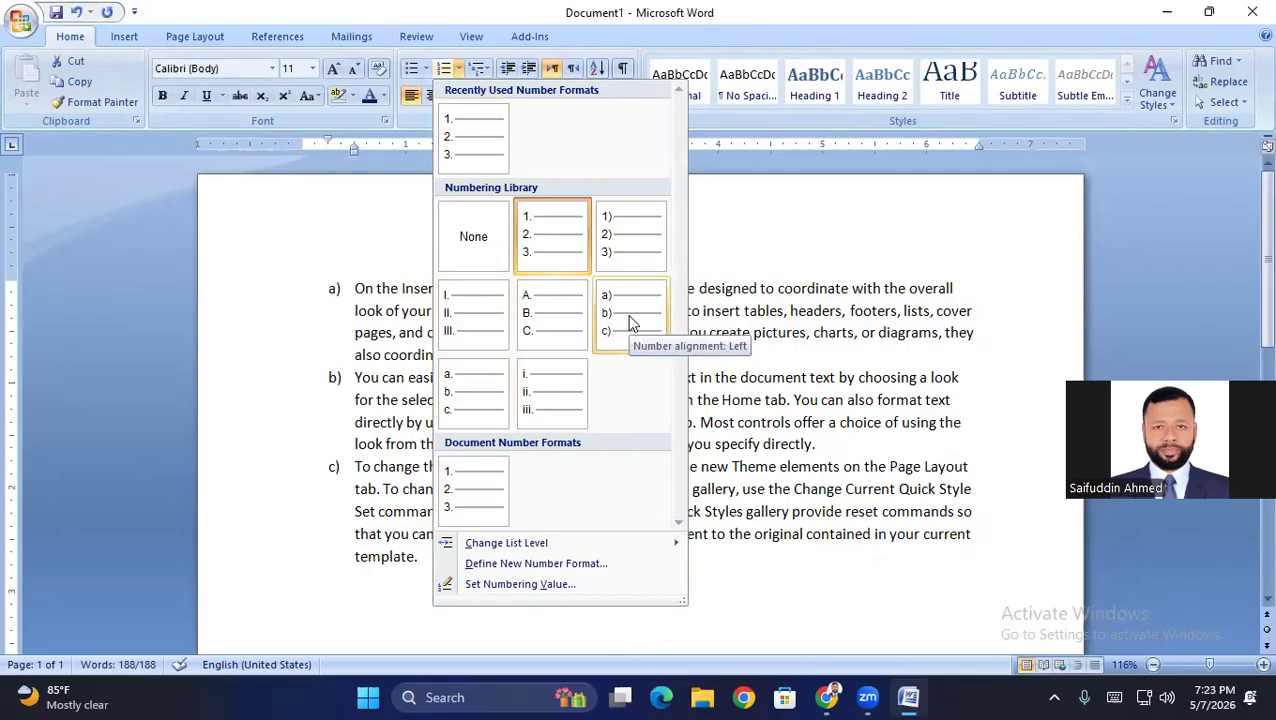
{"action": "left_click", "coordinate": [475, 245]}
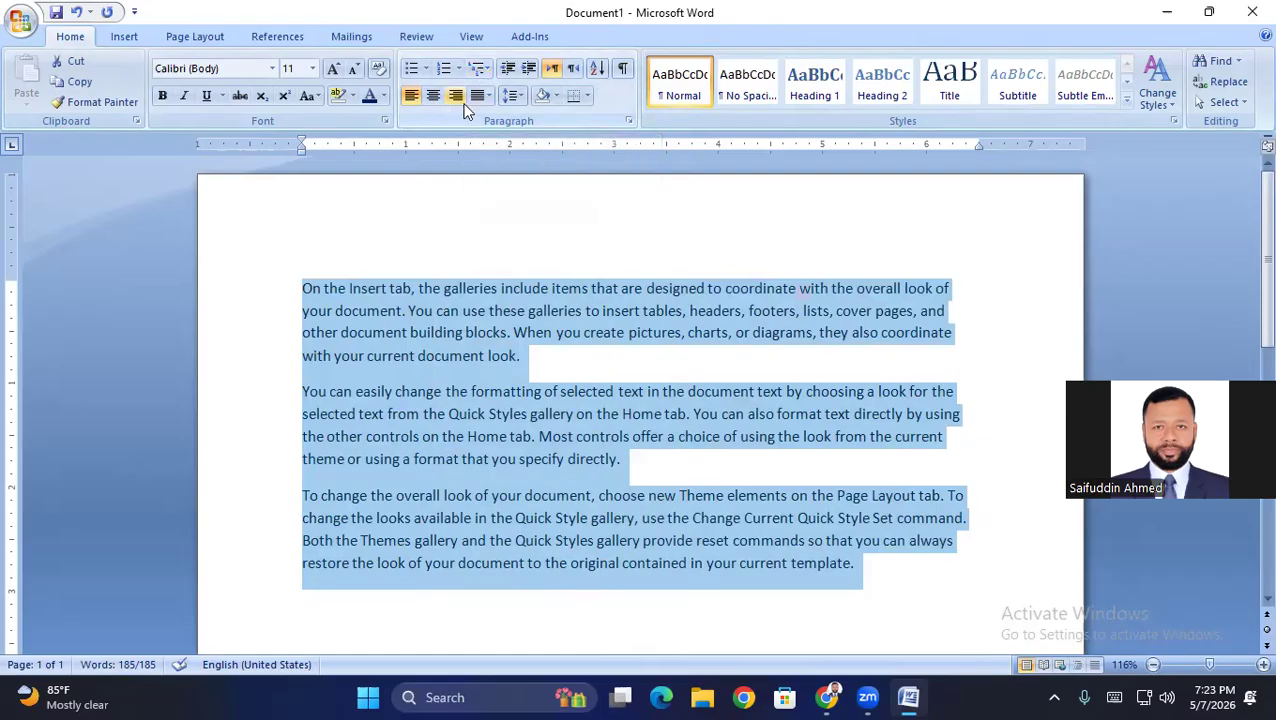
{"action": "left_click", "coordinate": [518, 466]}
Select the three paragraphs and try justified, centered and right alignment
{"action": "left_click_drag", "start_coordinate": [296, 277], "coordinate": [952, 566]}
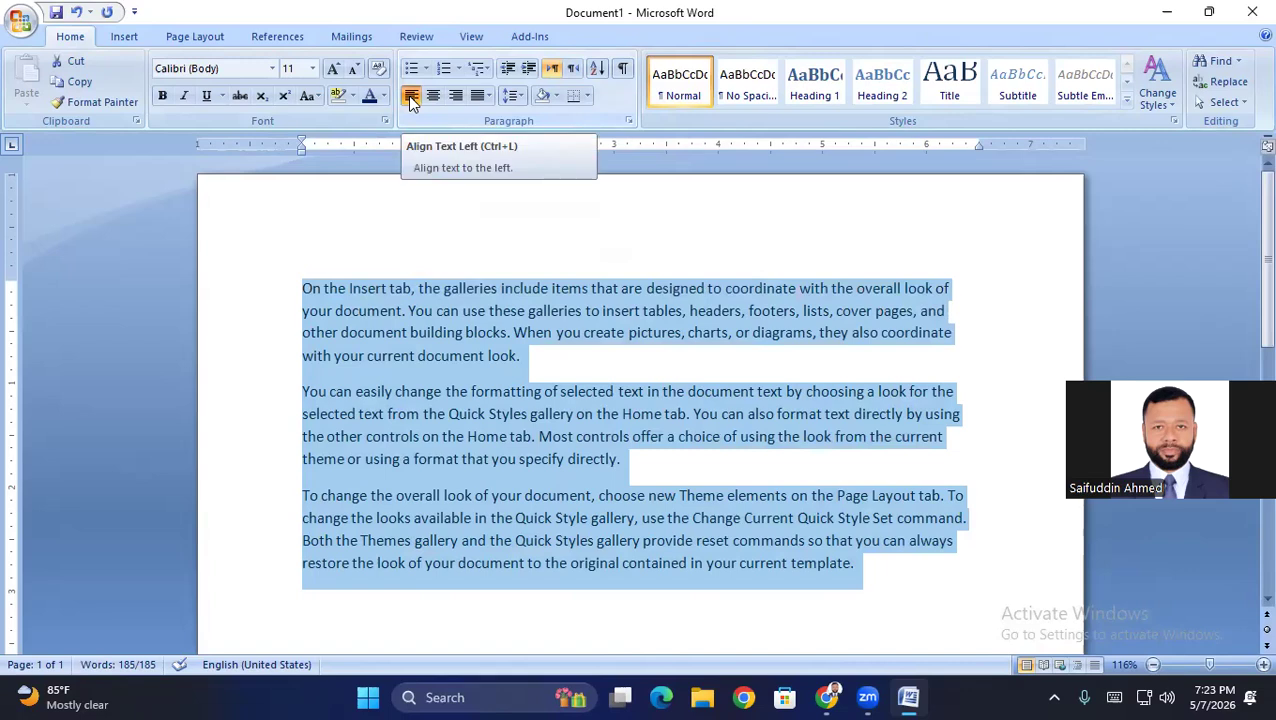
{"action": "key", "text": "ctrl+j"}
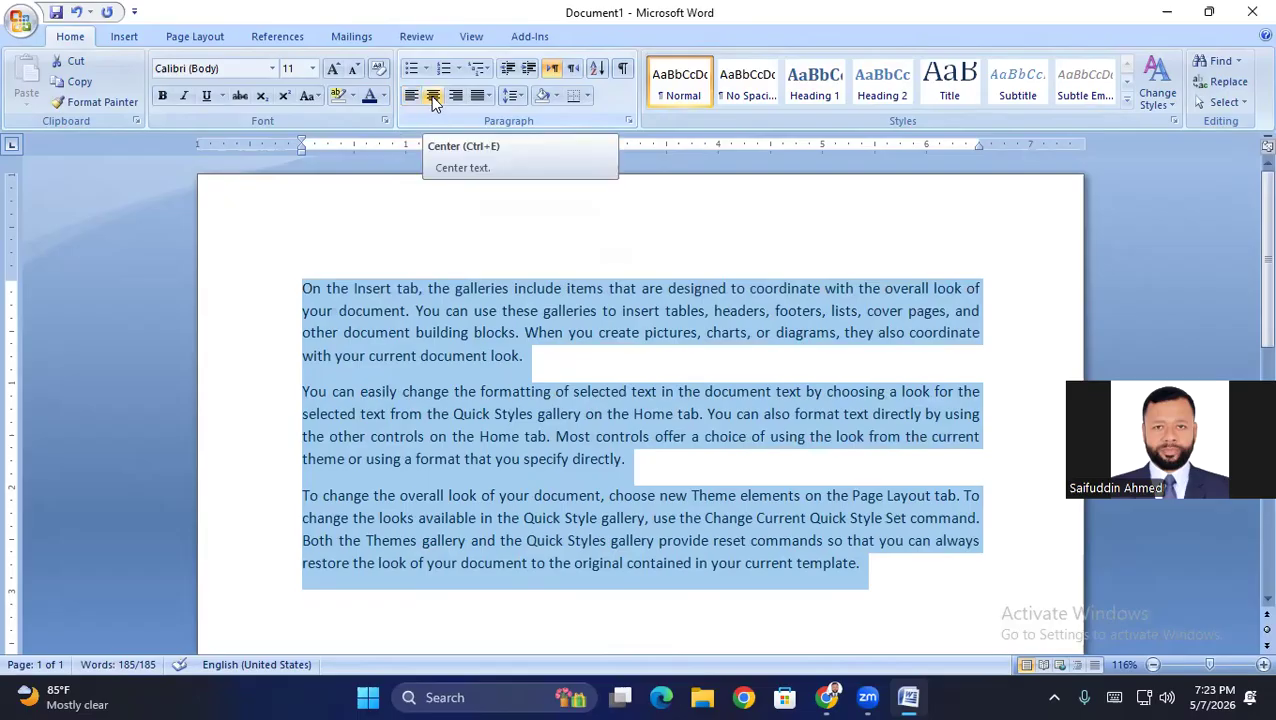
{"action": "left_click", "coordinate": [432, 96]}
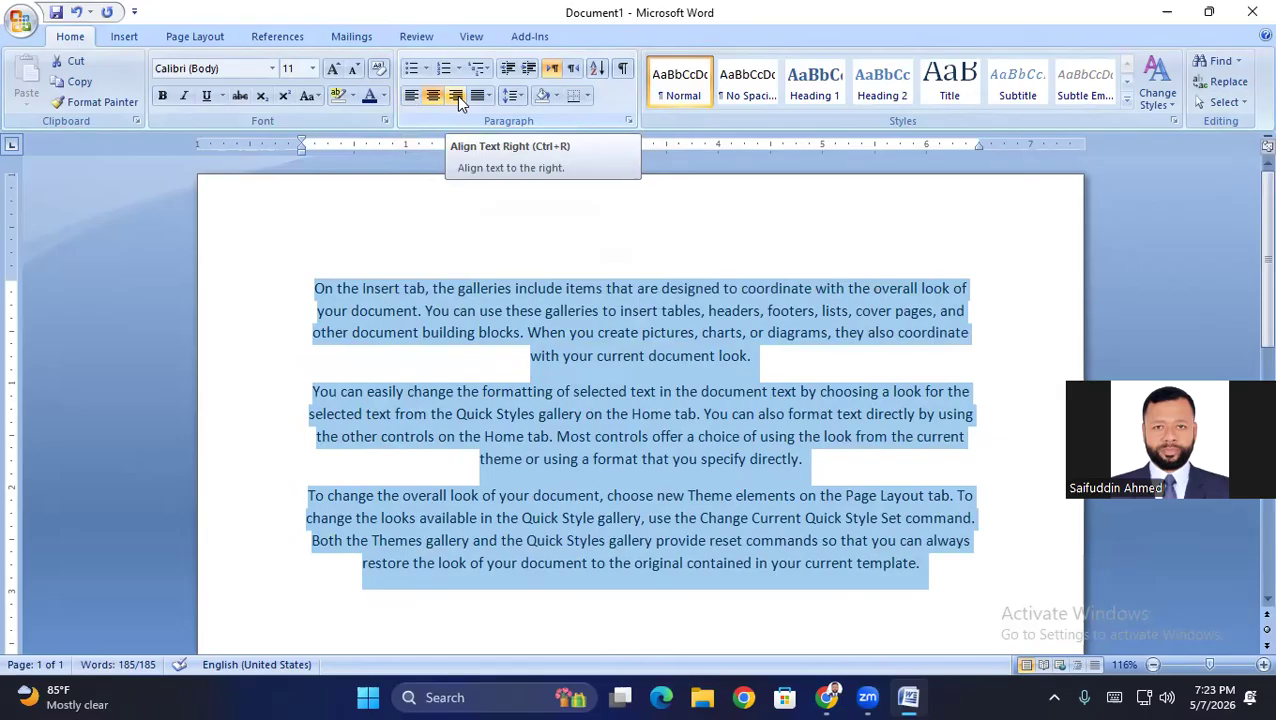
{"action": "left_click", "coordinate": [456, 96]}
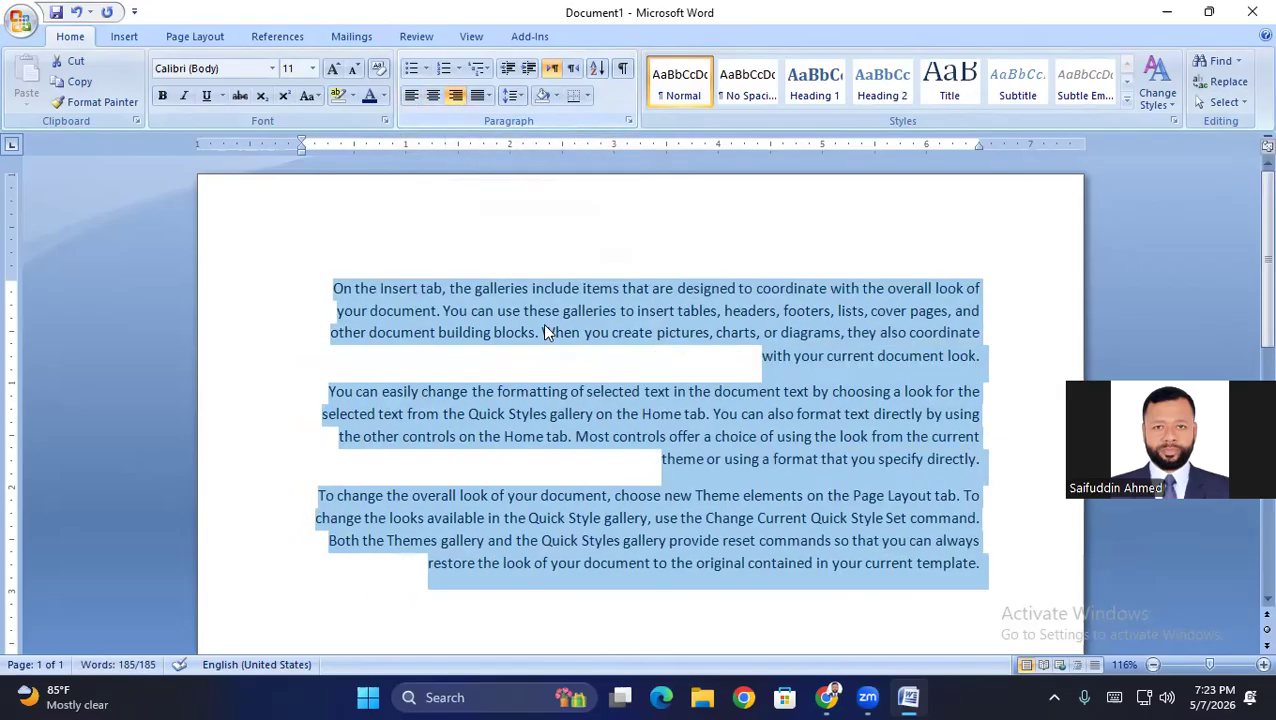
{"action": "left_click", "coordinate": [485, 96]}
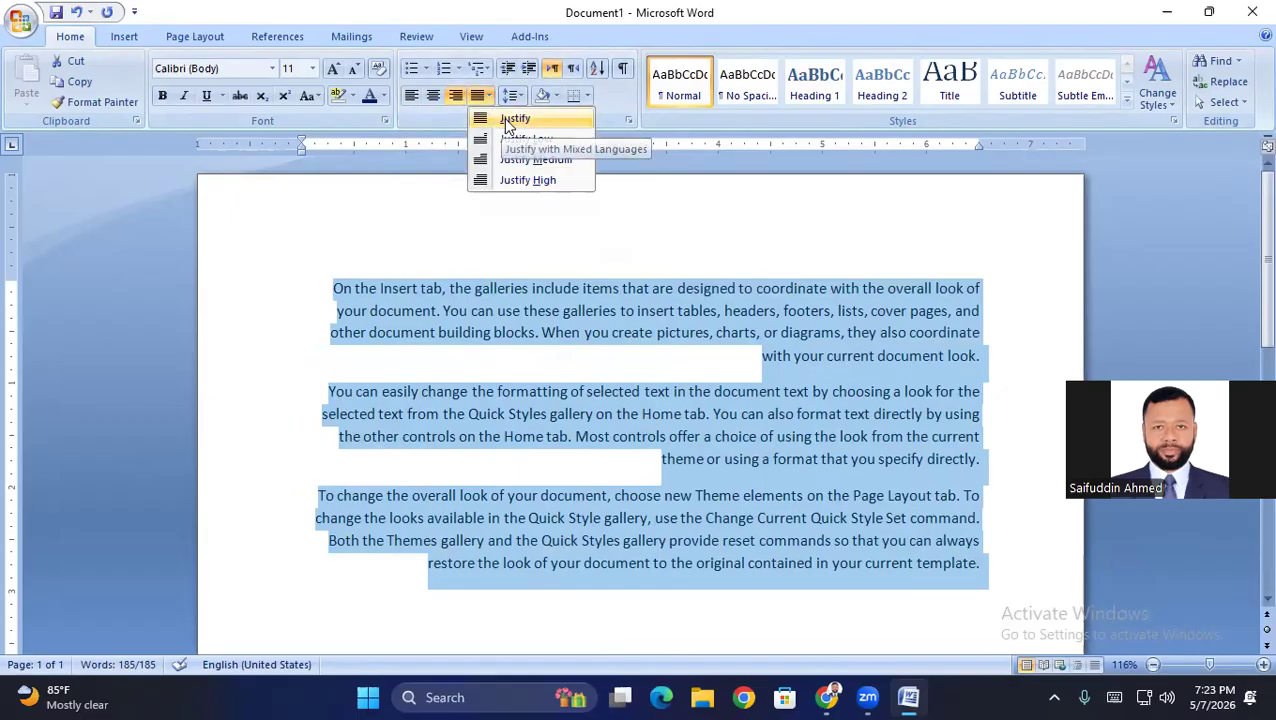
{"action": "left_click", "coordinate": [512, 119]}
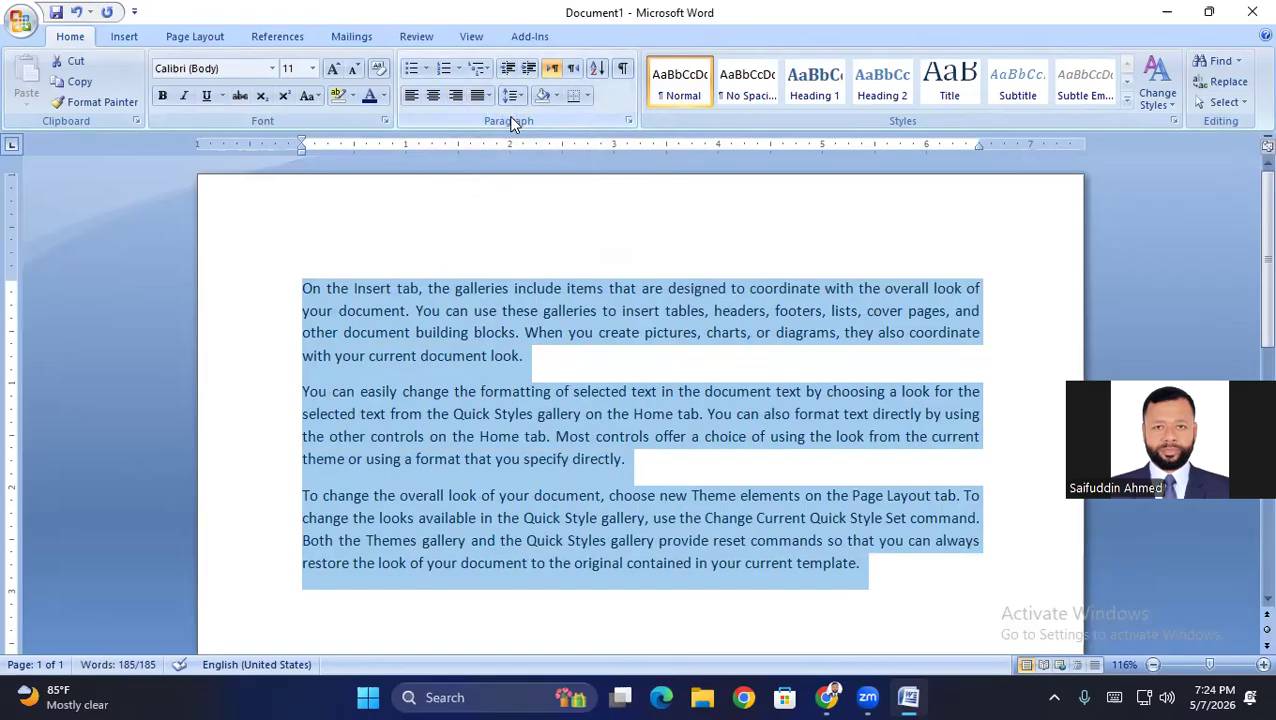
Try Justify Low and Justify Medium spacing, then settle on normal Justify
{"action": "left_click", "coordinate": [432, 97]}
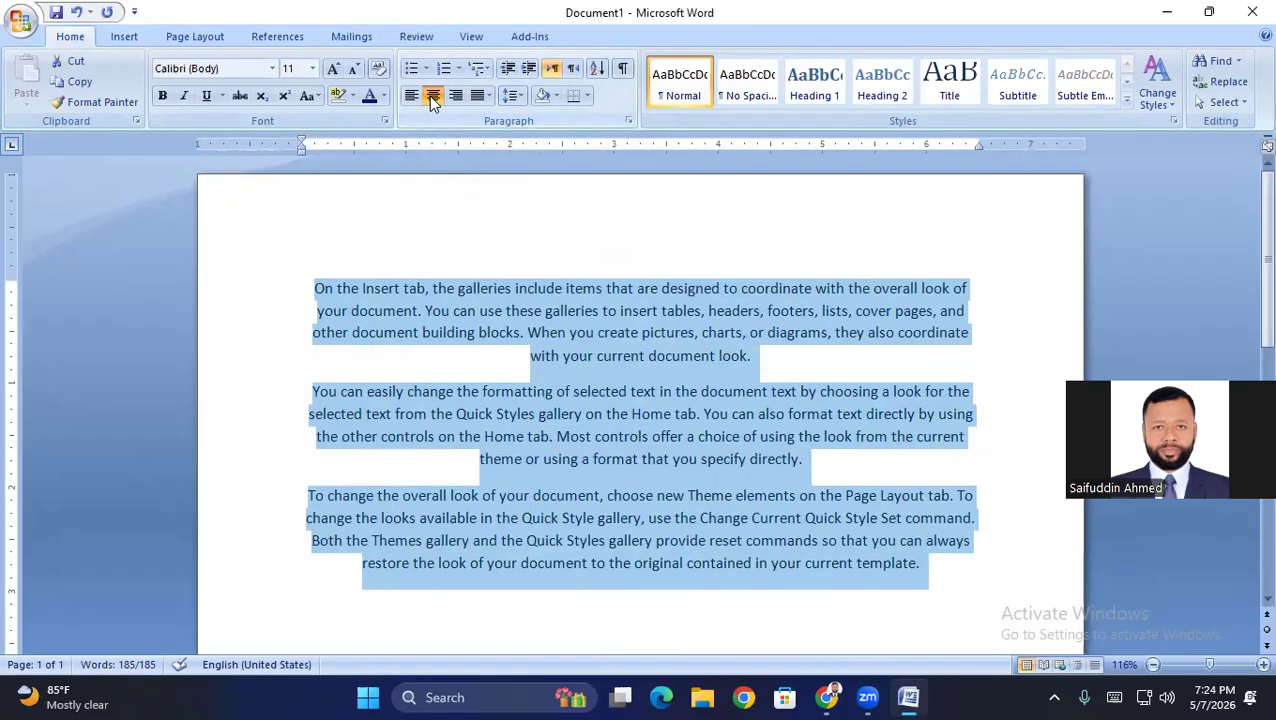
{"action": "left_click", "coordinate": [482, 97]}
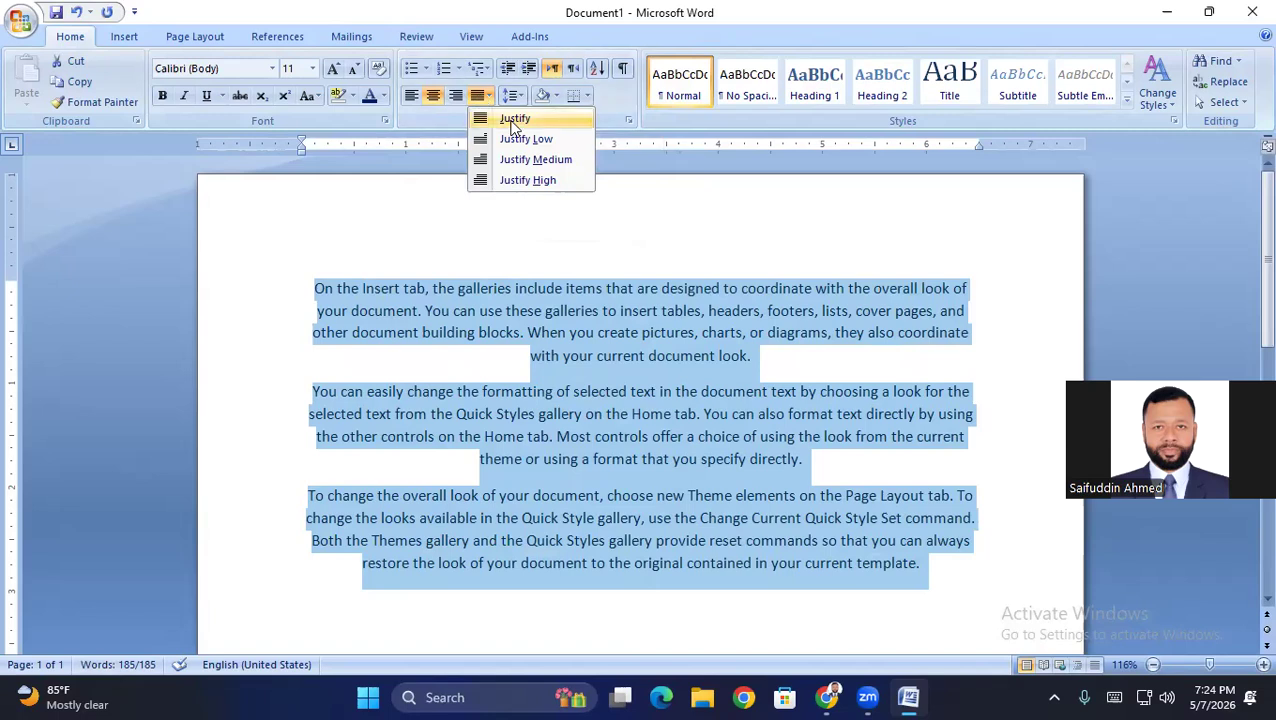
{"action": "left_click", "coordinate": [514, 119]}
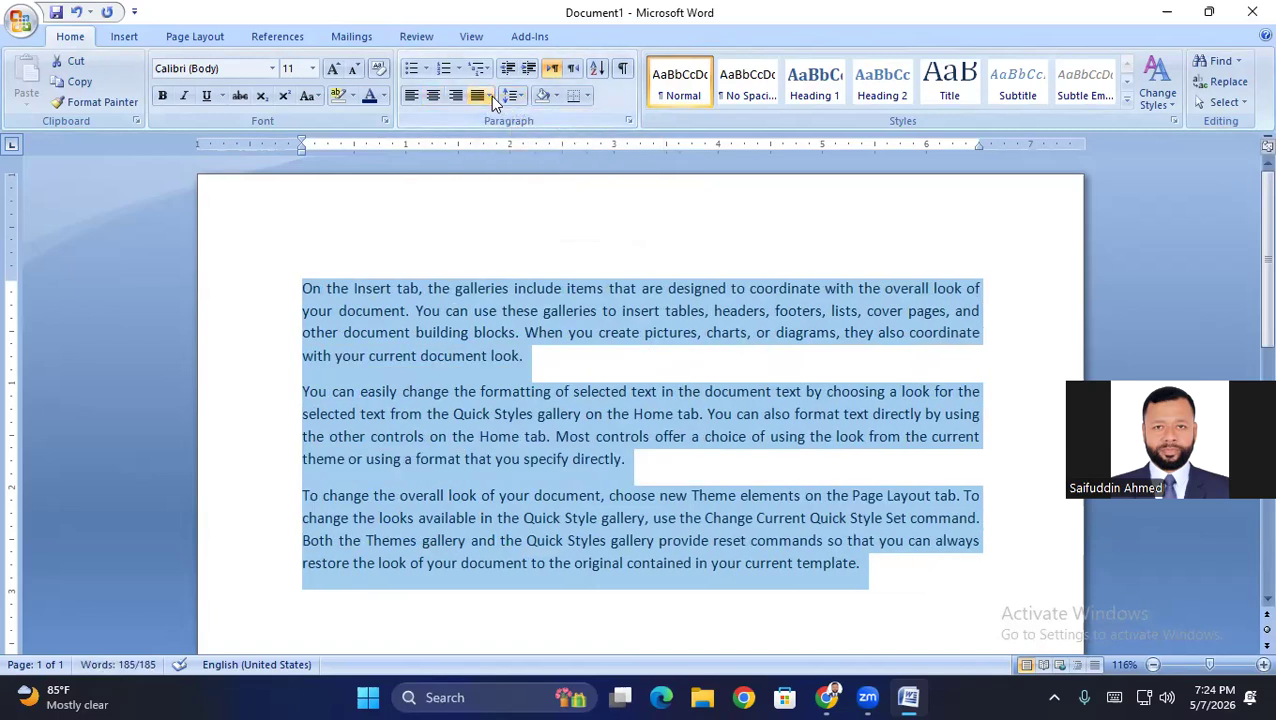
{"action": "left_click", "coordinate": [490, 96]}
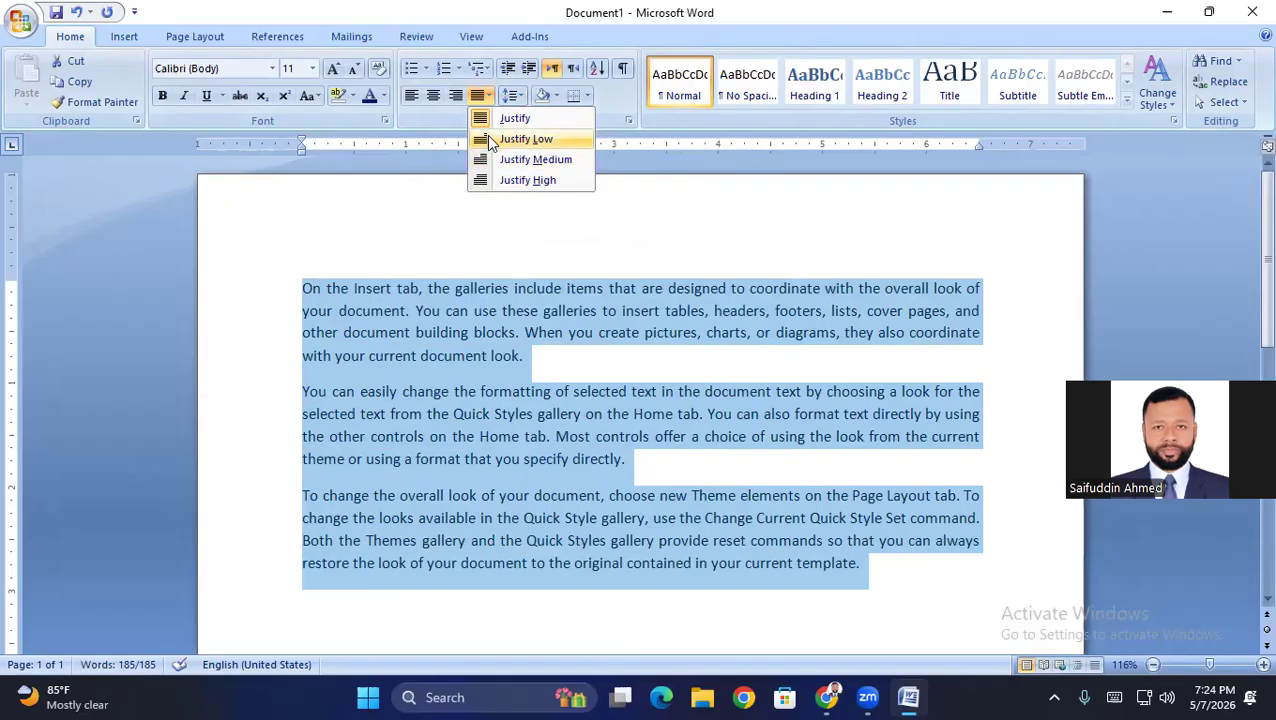
{"action": "left_click", "coordinate": [486, 140]}
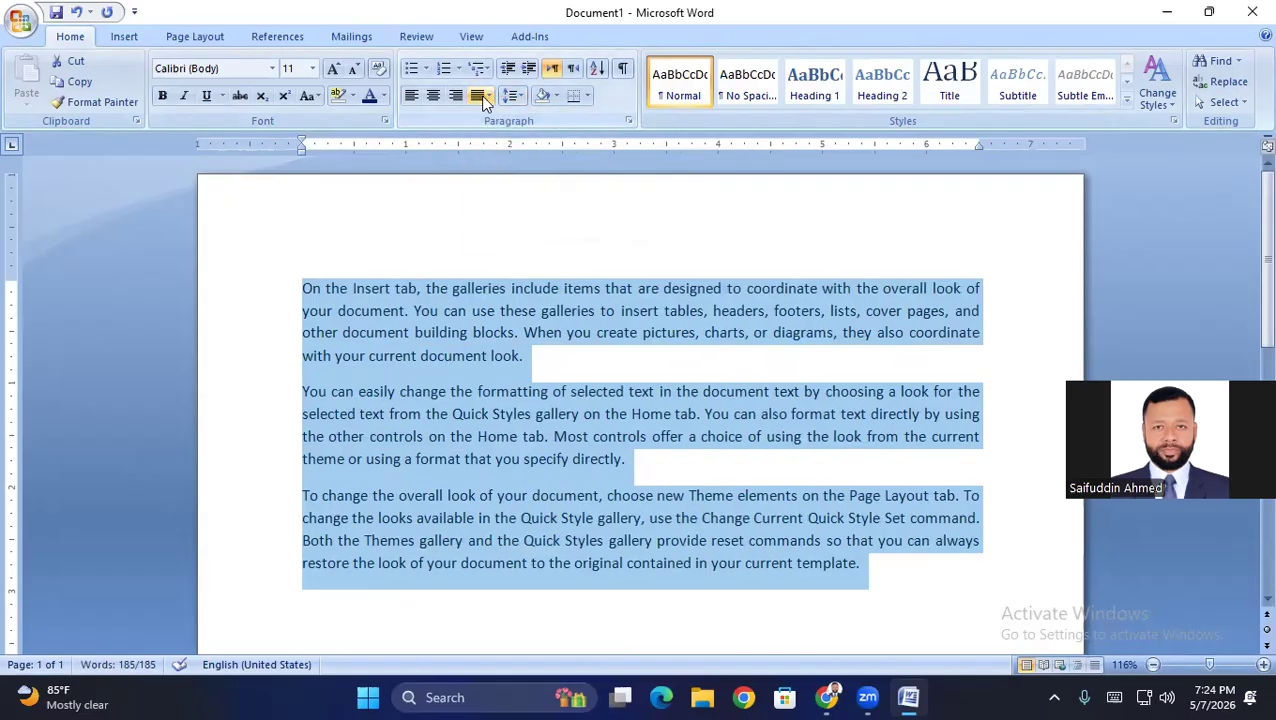
{"action": "left_click", "coordinate": [489, 97]}
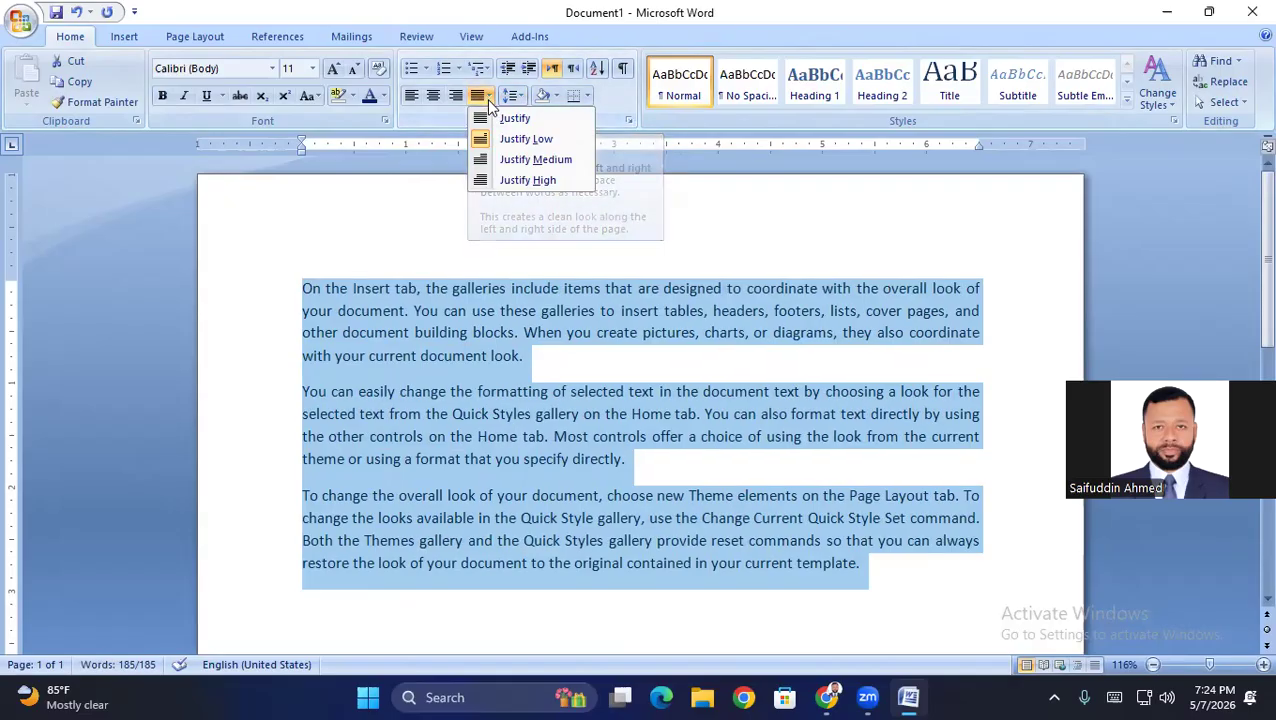
{"action": "left_click", "coordinate": [510, 162]}
{"action": "left_click", "coordinate": [489, 97]}
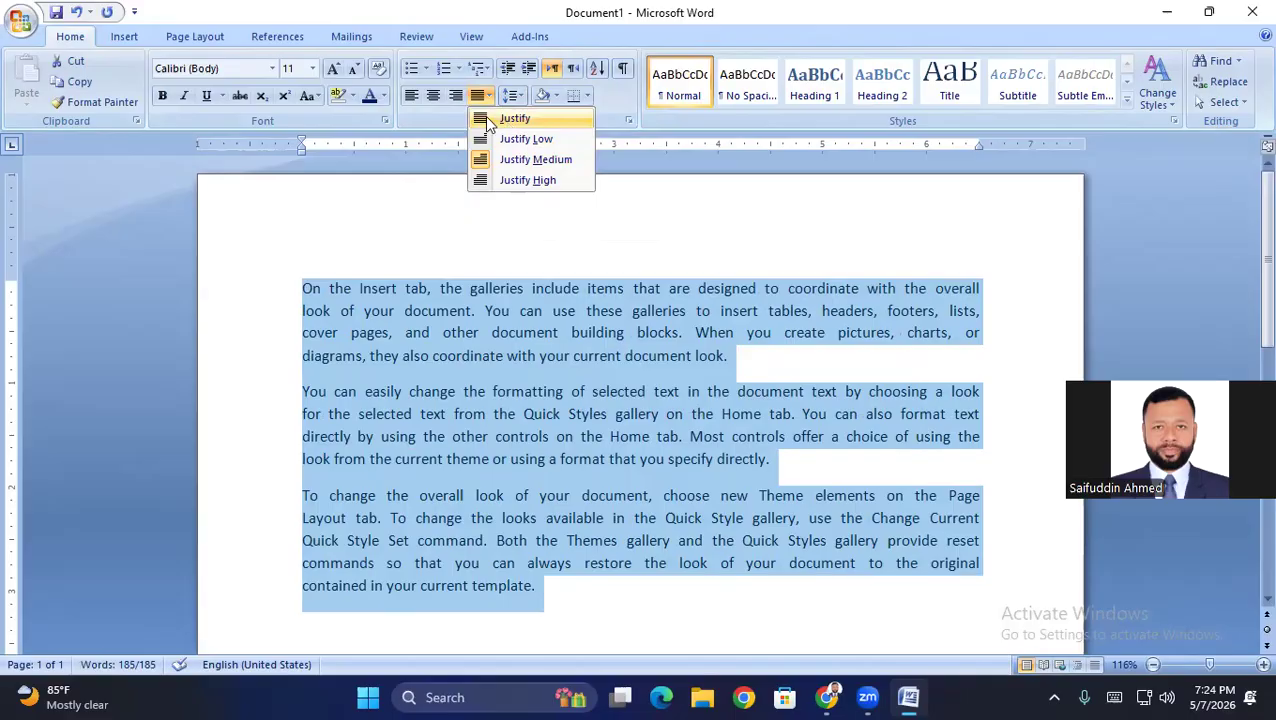
{"action": "left_click", "coordinate": [505, 119]}
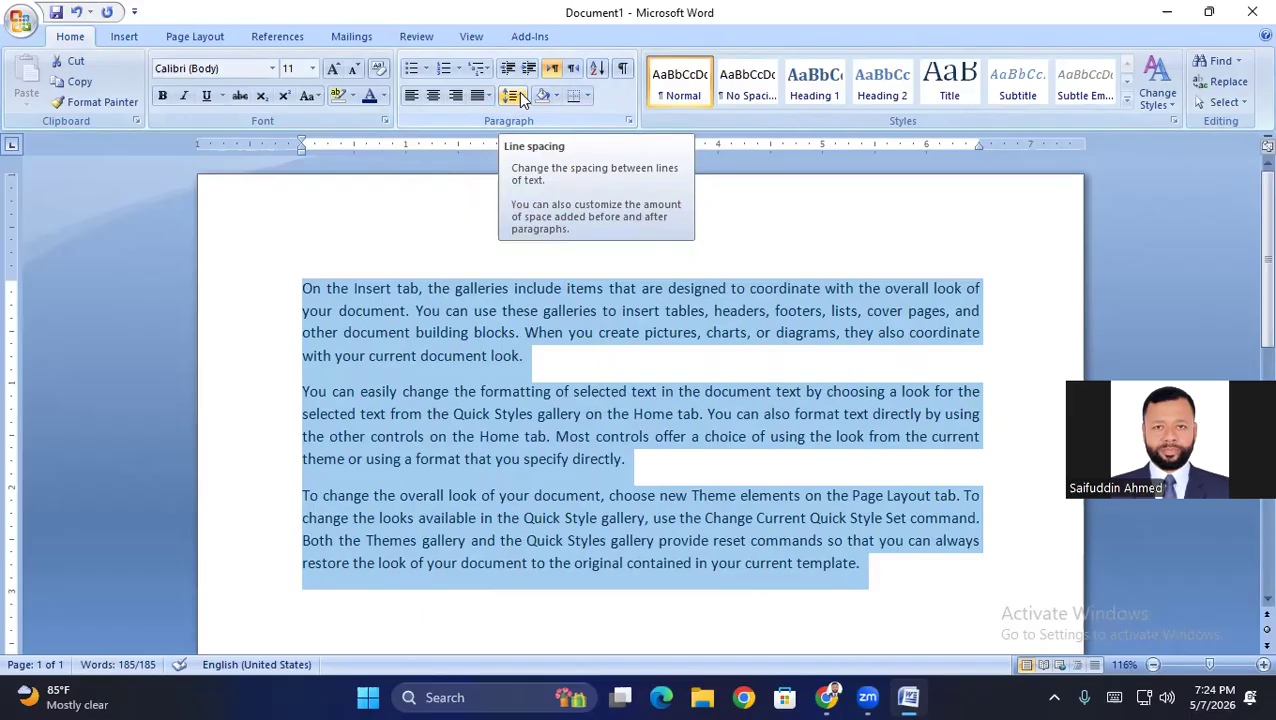
Select the three paragraphs and try 1.5 and 2.5 line spacing
{"action": "left_click", "coordinate": [304, 290]}
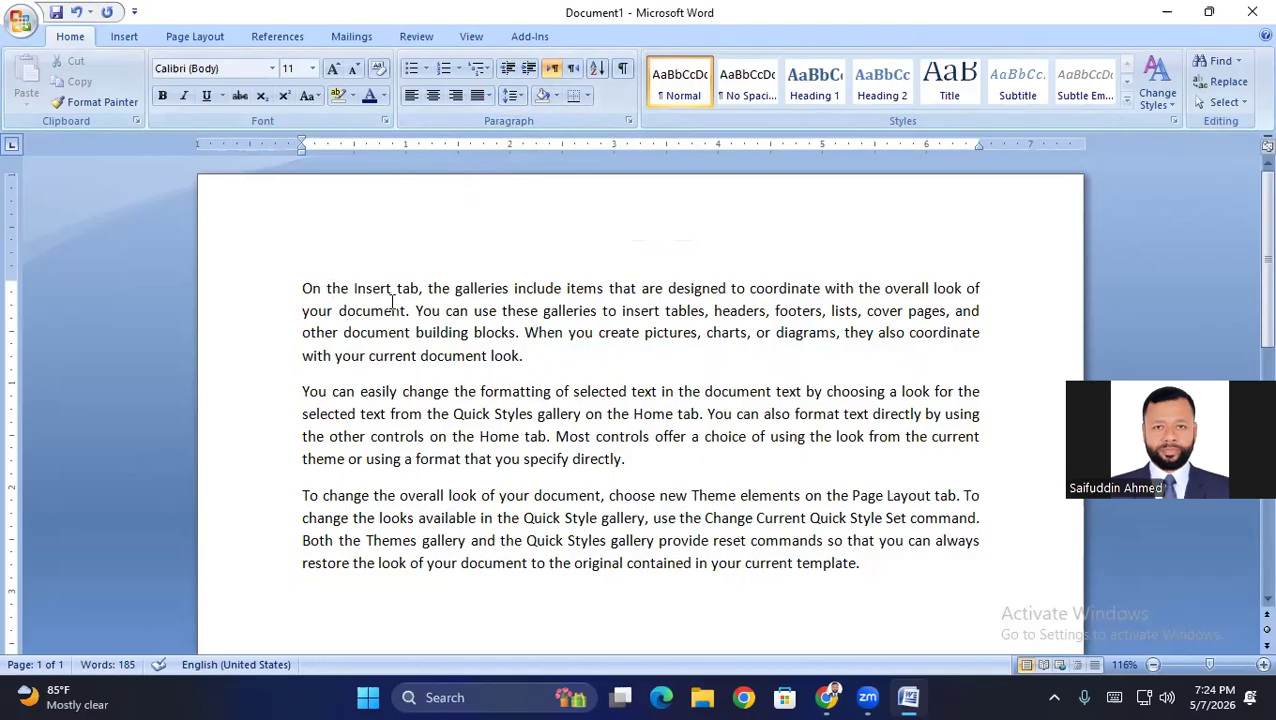
{"action": "left_click_drag", "start_coordinate": [304, 288], "coordinate": [868, 566]}
{"action": "left_click", "coordinate": [522, 94]}
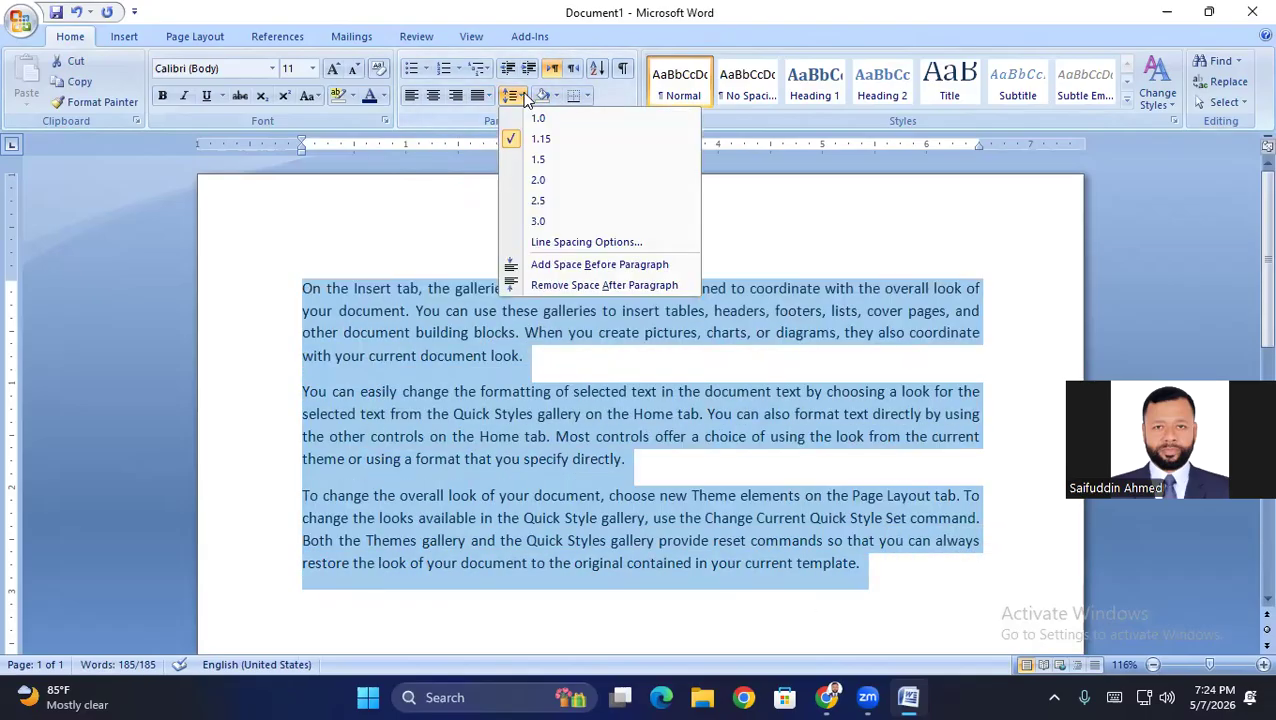
{"action": "left_click", "coordinate": [541, 162]}
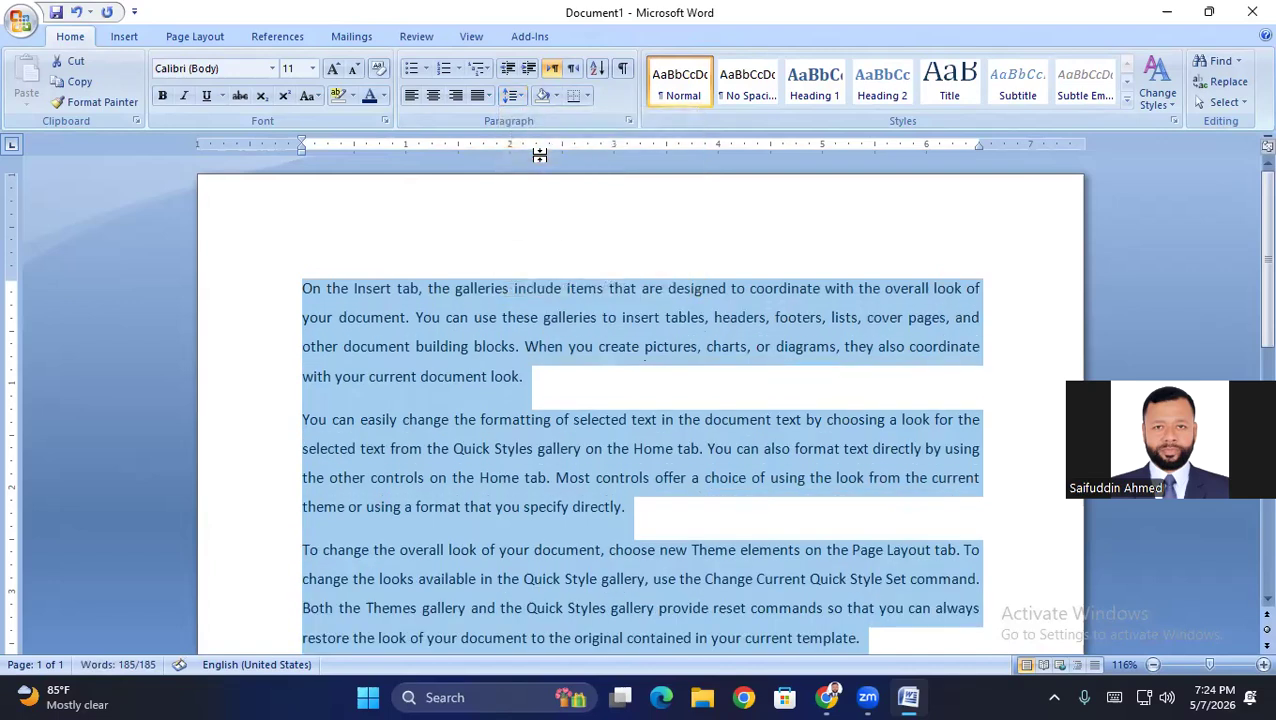
{"action": "left_click", "coordinate": [514, 95]}
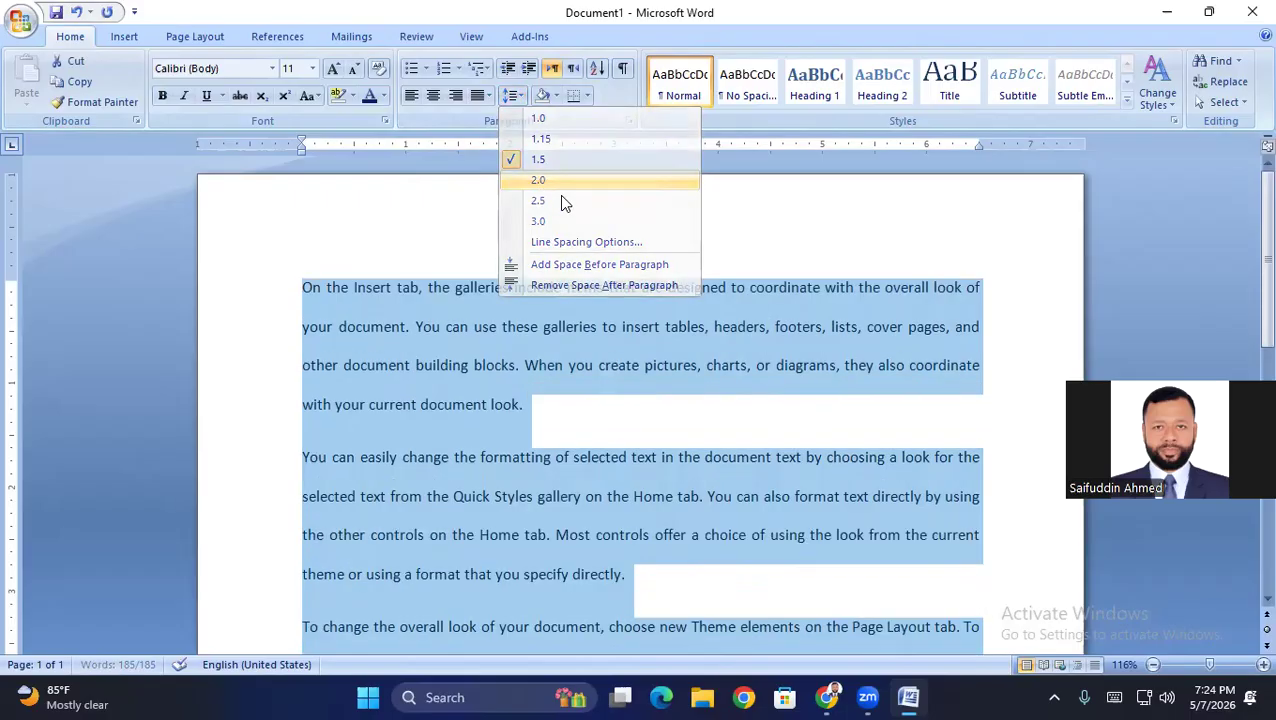
{"action": "scroll", "coordinate": [667, 213], "scroll_direction": "down", "scroll_amount": 5}
{"action": "scroll", "coordinate": [667, 213], "scroll_direction": "up", "scroll_amount": 5}
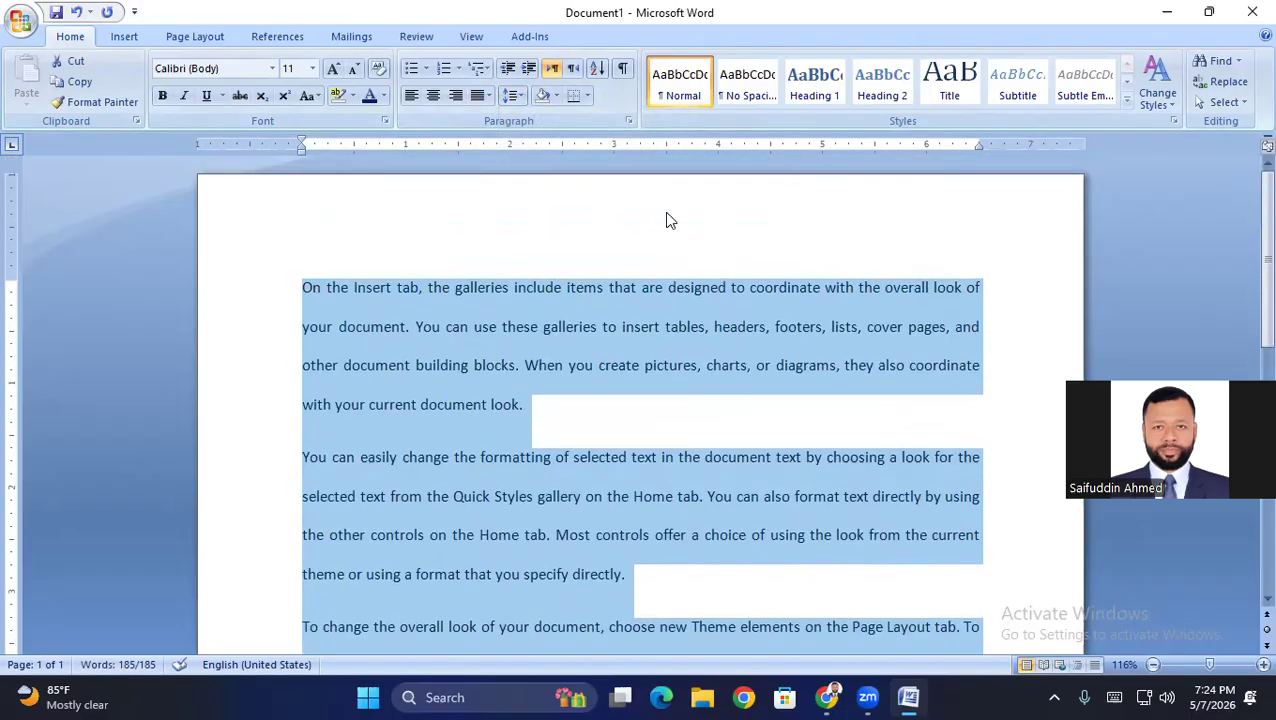
{"action": "left_click", "coordinate": [516, 96]}
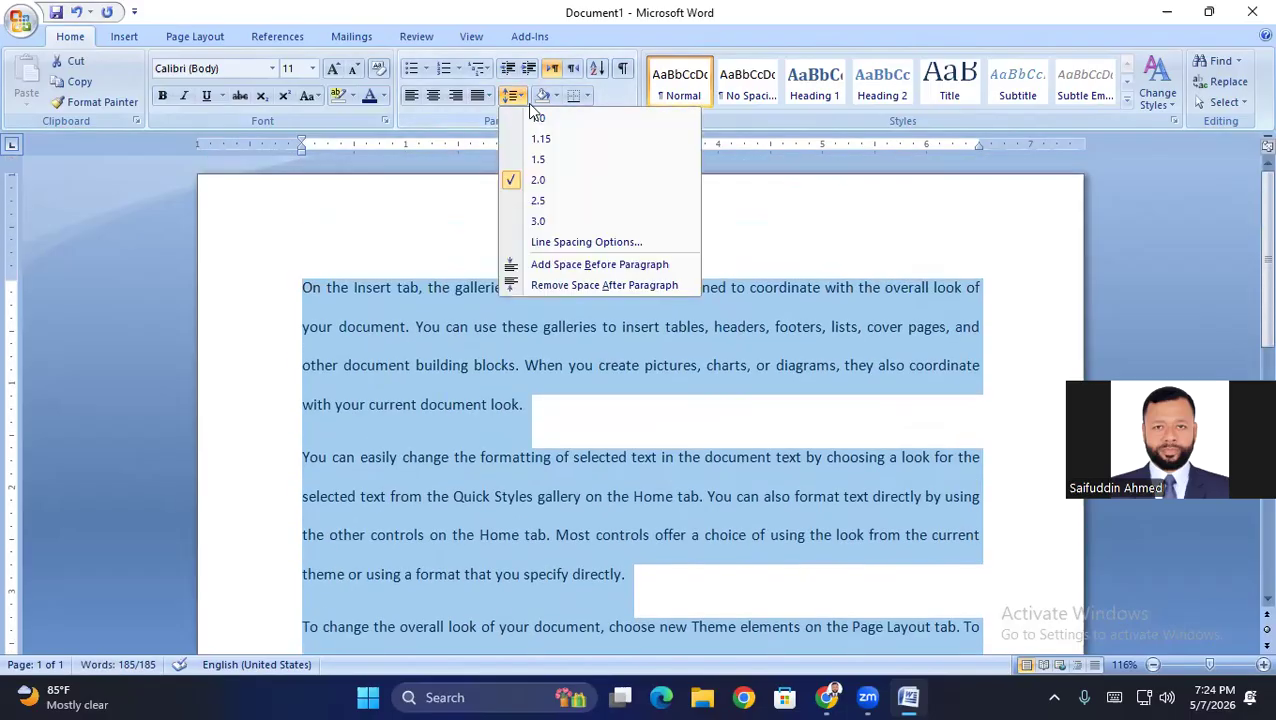
{"action": "left_click", "coordinate": [549, 203]}
Try 1.15 and then 1.5 line spacing on the paragraphs
{"action": "scroll", "coordinate": [667, 197], "scroll_direction": "down", "scroll_amount": 3}
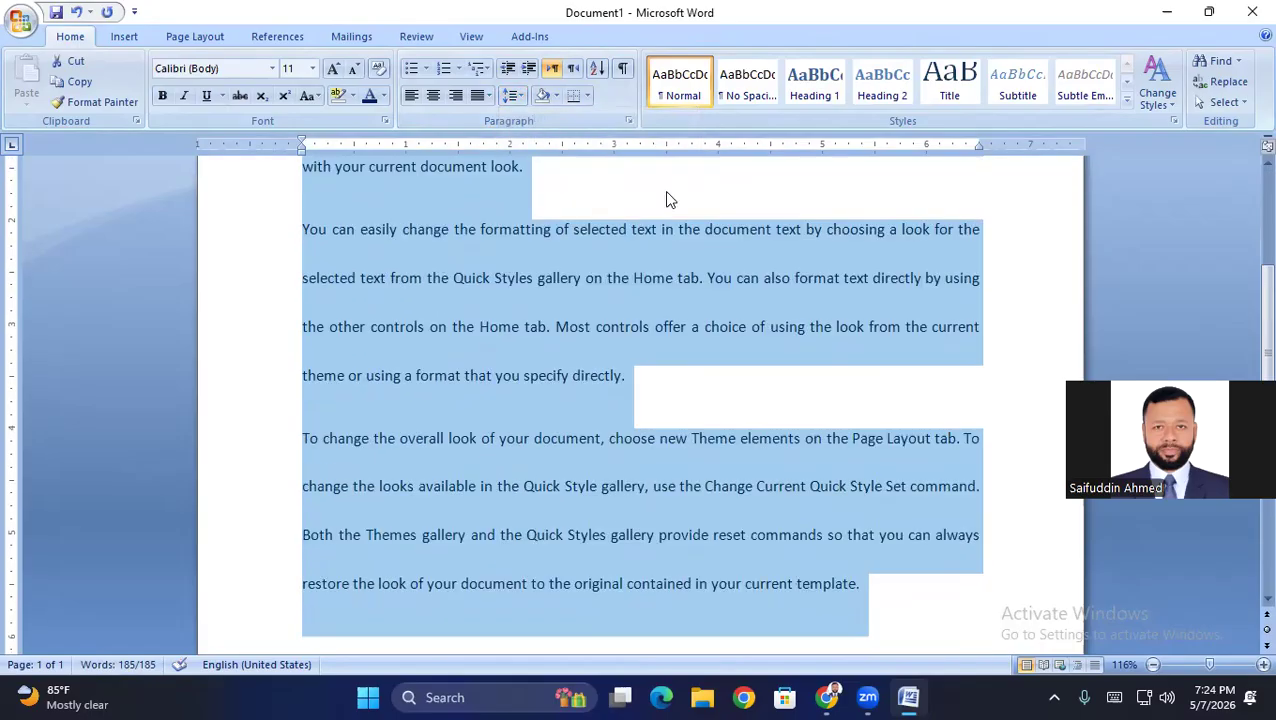
{"action": "scroll", "coordinate": [667, 198], "scroll_direction": "down", "scroll_amount": 2}
{"action": "scroll", "coordinate": [667, 198], "scroll_direction": "up", "scroll_amount": 6}
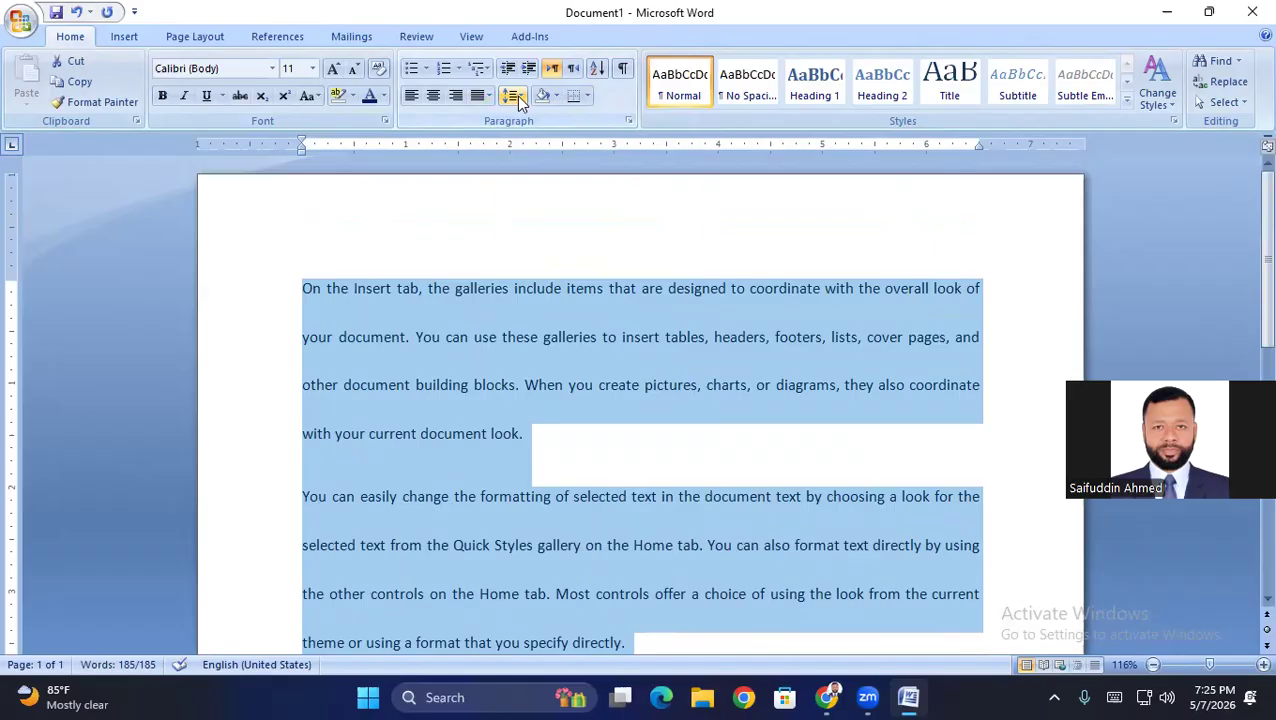
{"action": "left_click", "coordinate": [514, 97]}
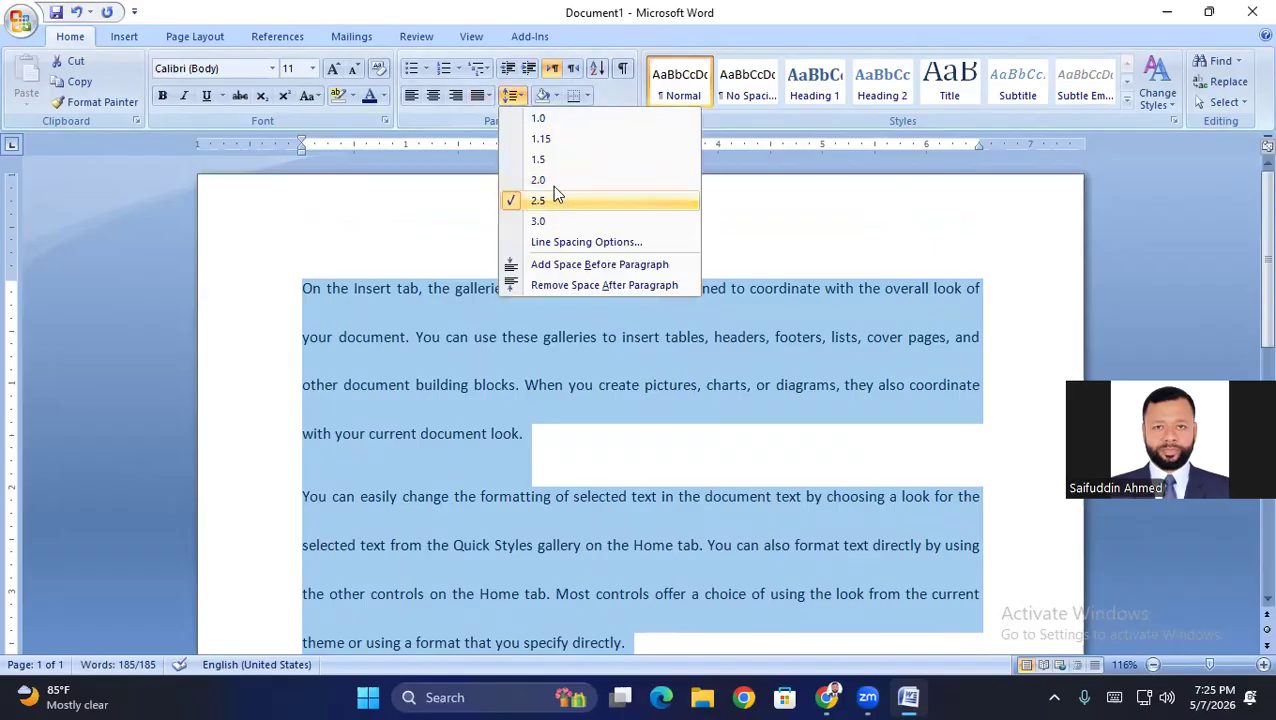
{"action": "left_click", "coordinate": [545, 141]}
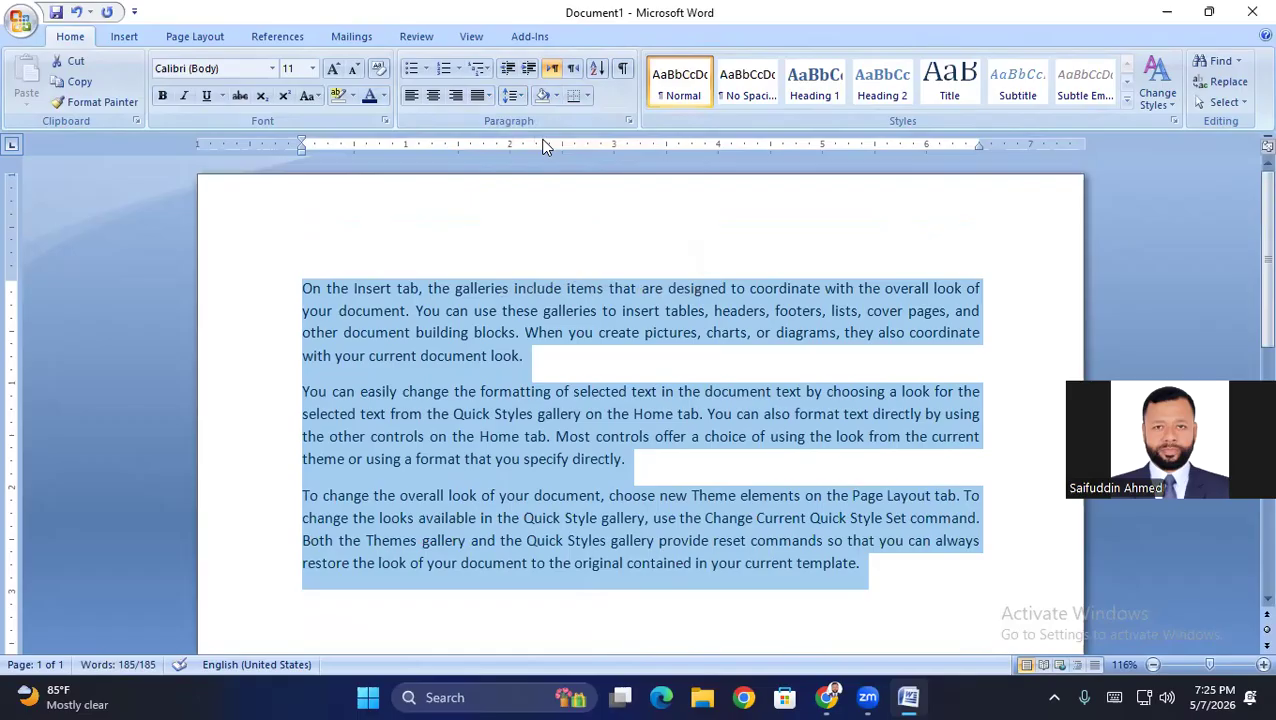
{"action": "left_click", "coordinate": [515, 96]}
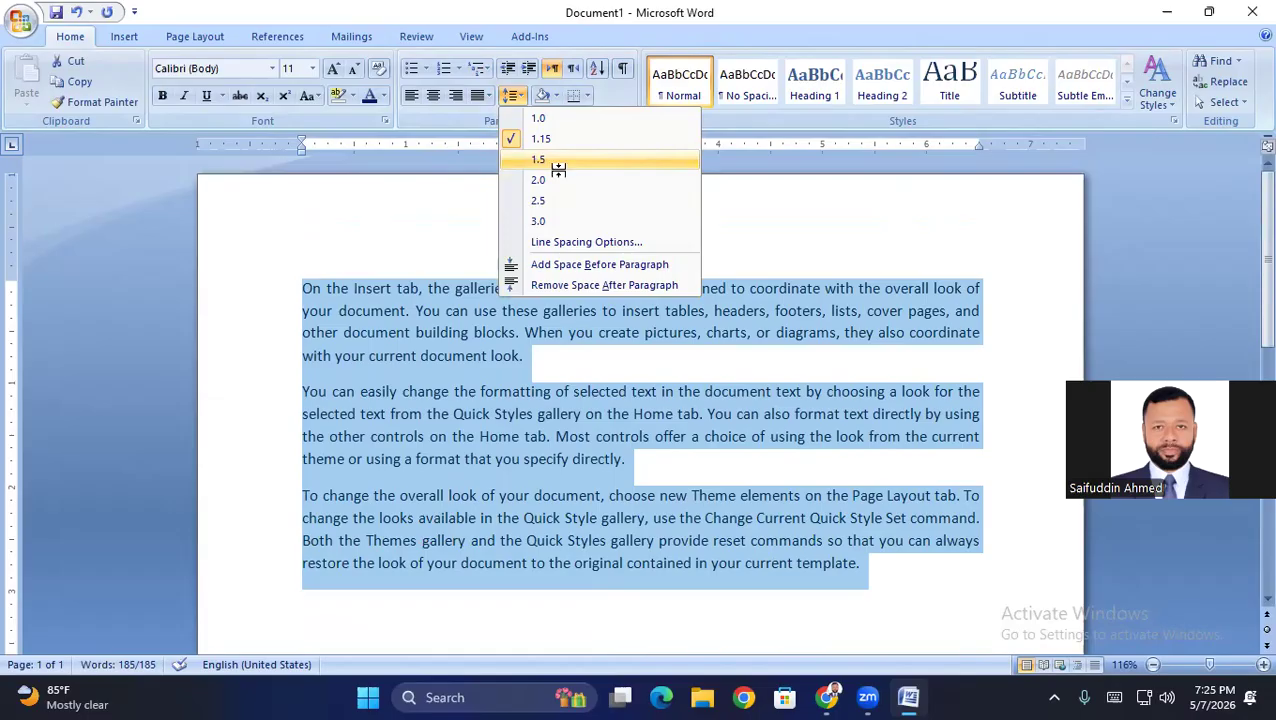
{"action": "left_click", "coordinate": [545, 160]}
Reselect the three paragraphs and set single 1.0 line spacing
{"action": "left_click", "coordinate": [812, 288]}
{"action": "scroll", "coordinate": [1043, 240], "scroll_direction": "down", "scroll_amount": 1}
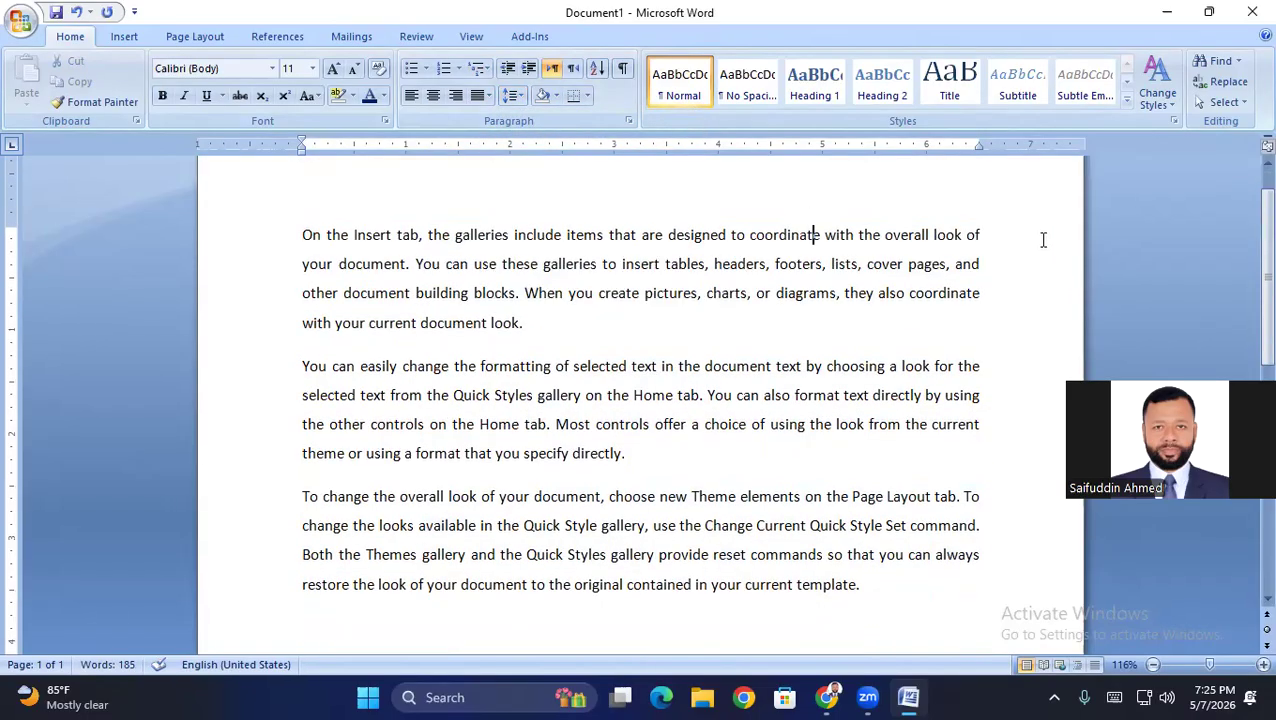
{"action": "left_click_drag", "start_coordinate": [304, 224], "coordinate": [862, 608]}
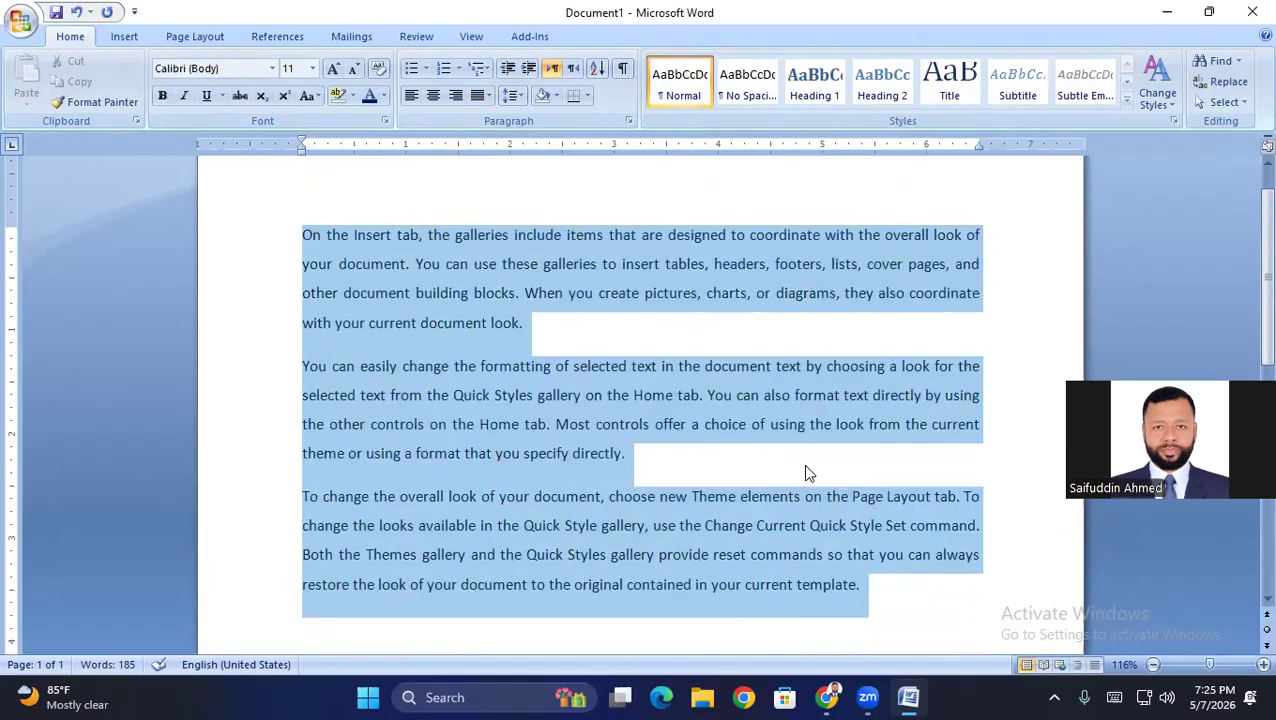
{"action": "left_click", "coordinate": [519, 95]}
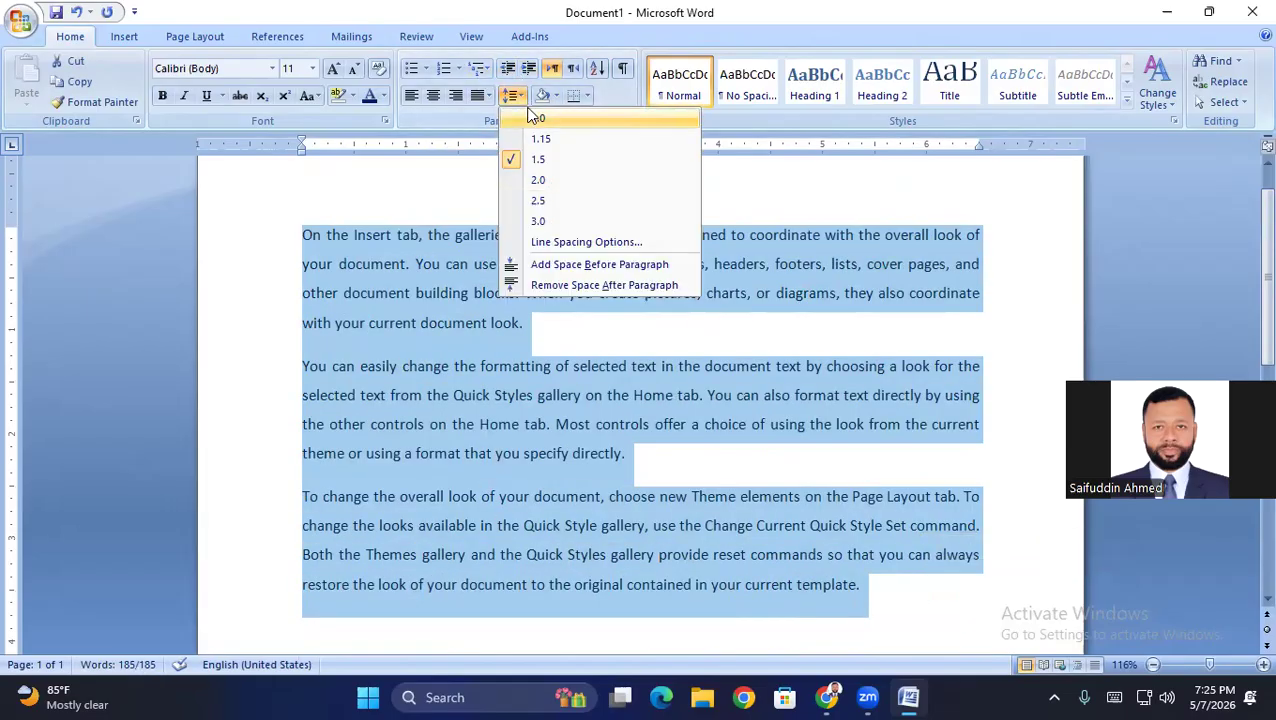
{"action": "left_click", "coordinate": [537, 119]}
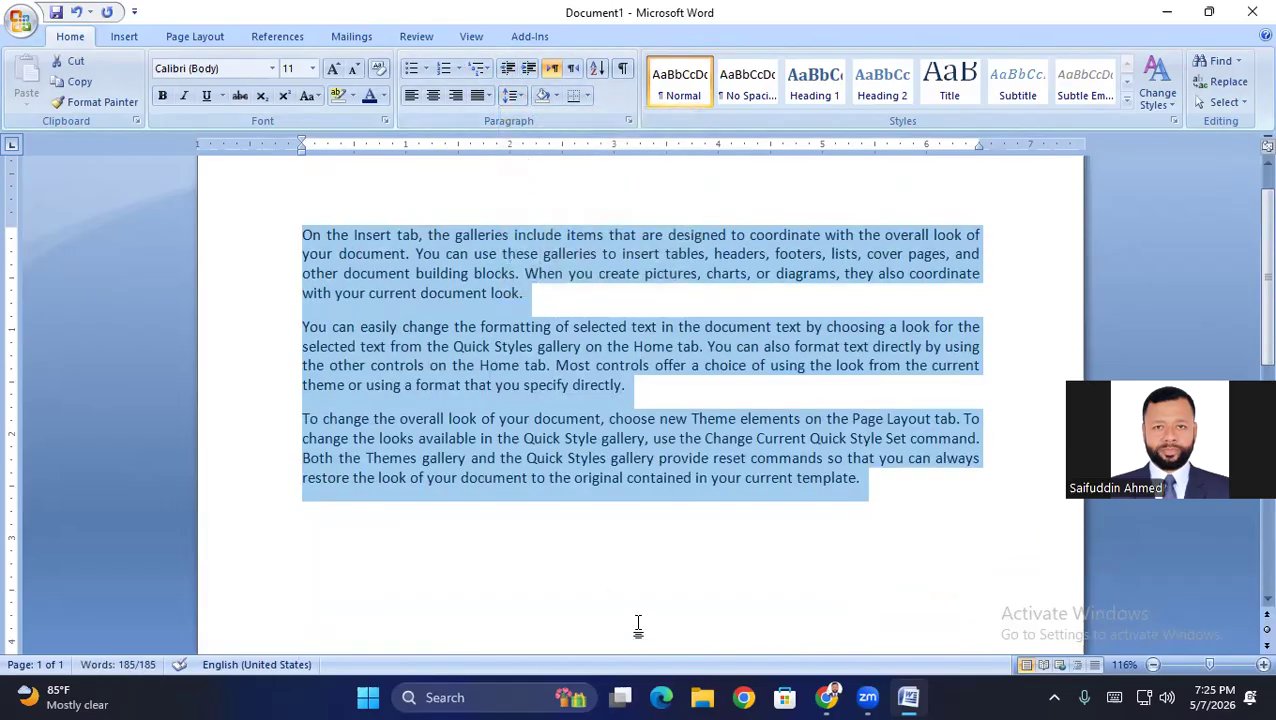
{"action": "left_click", "coordinate": [638, 627]}
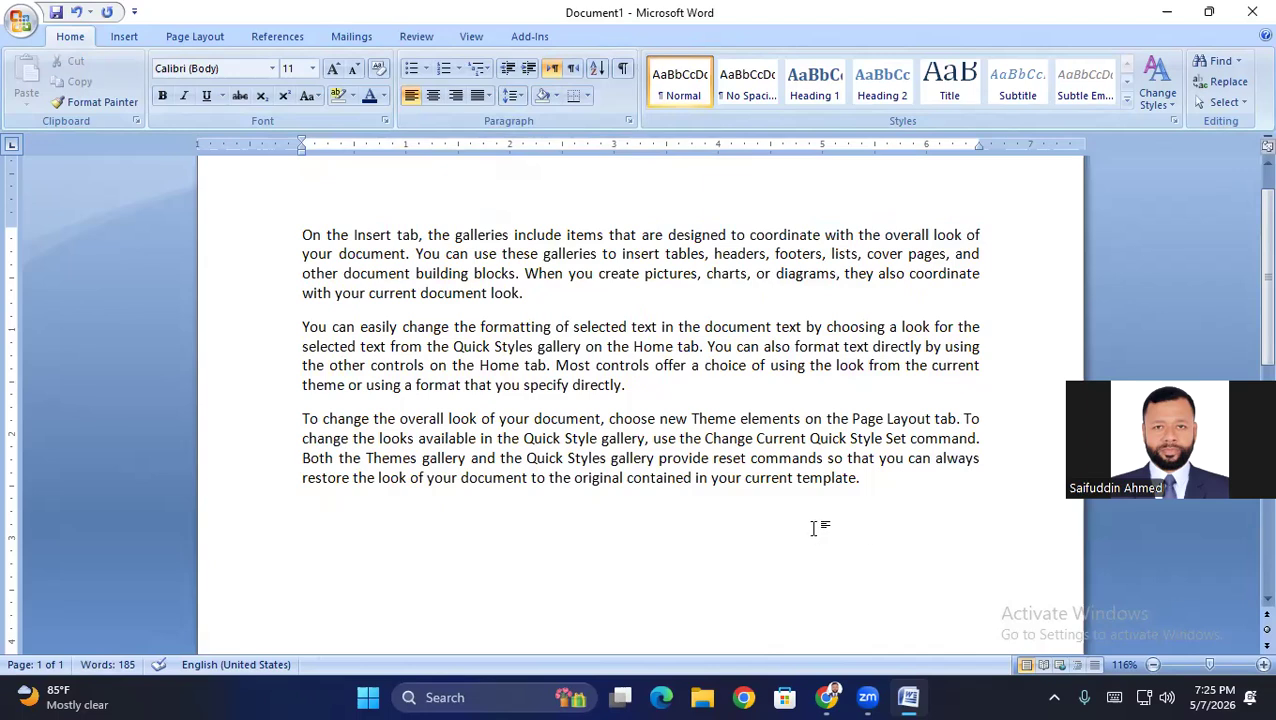
Shade the background of all three paragraphs orange
{"action": "left_click_drag", "start_coordinate": [295, 235], "coordinate": [988, 490]}
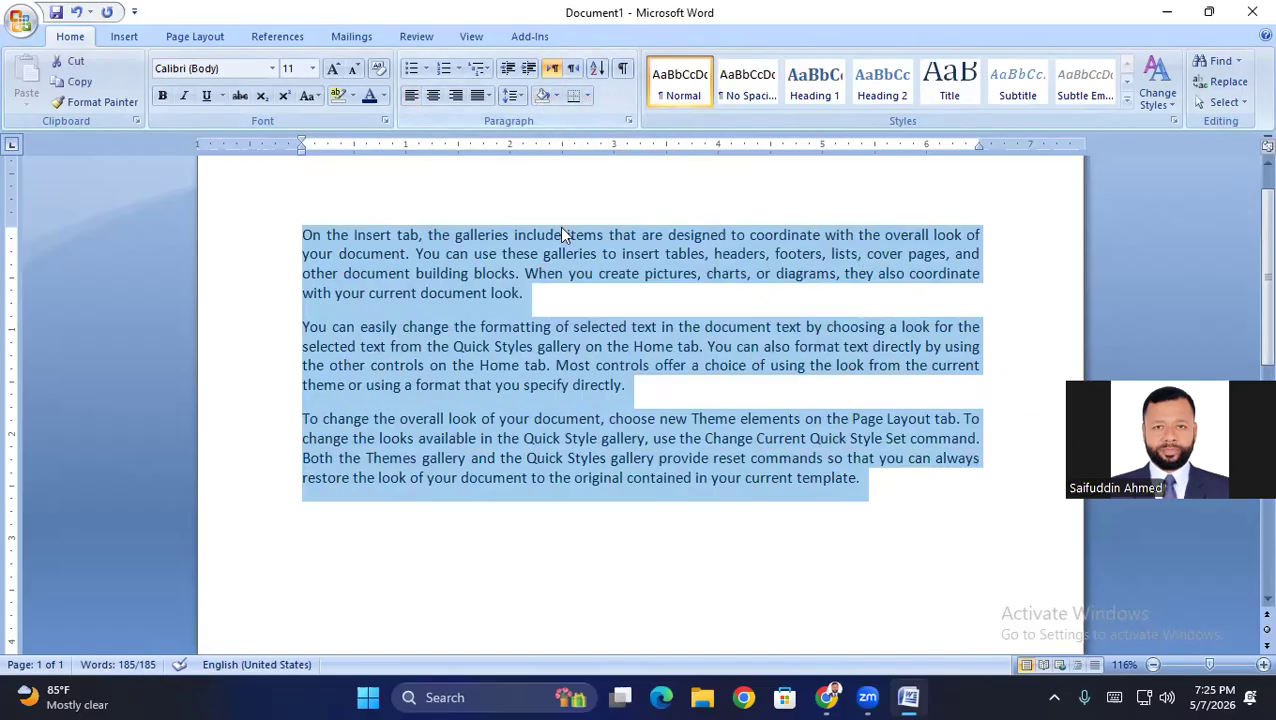
{"action": "left_click", "coordinate": [557, 96]}
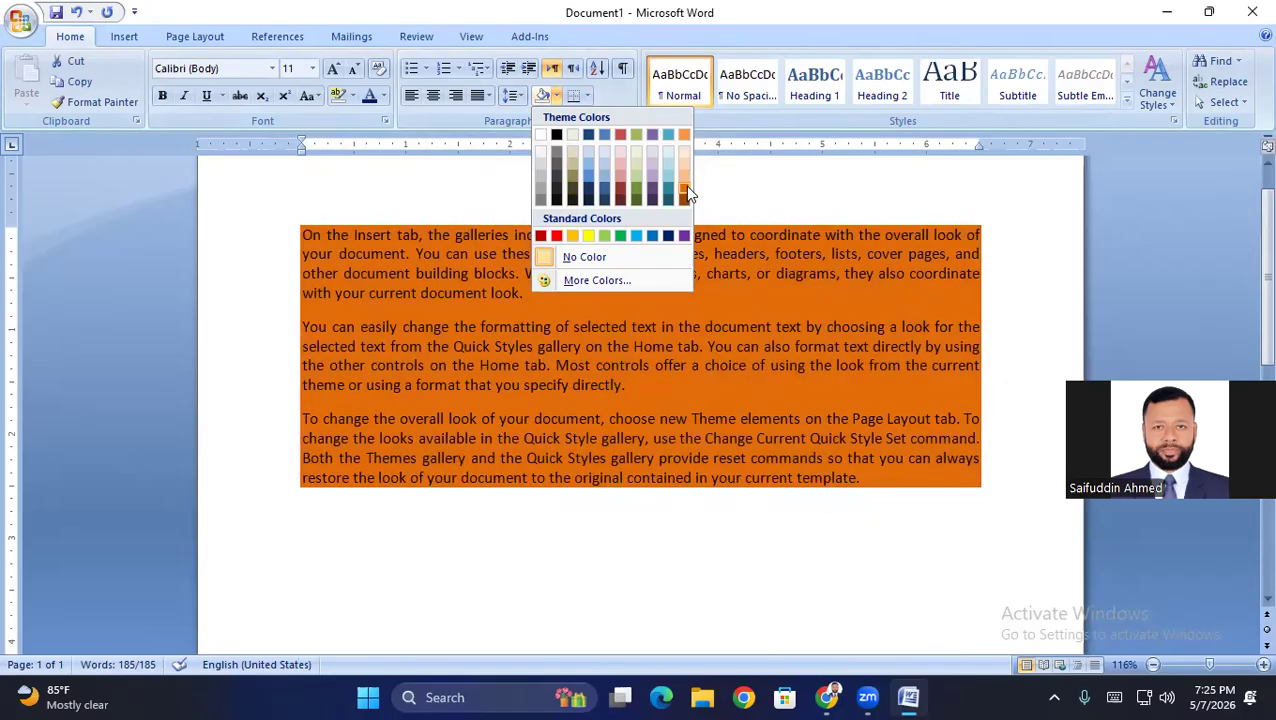
{"action": "left_click", "coordinate": [685, 188]}
{"action": "left_click", "coordinate": [620, 525]}
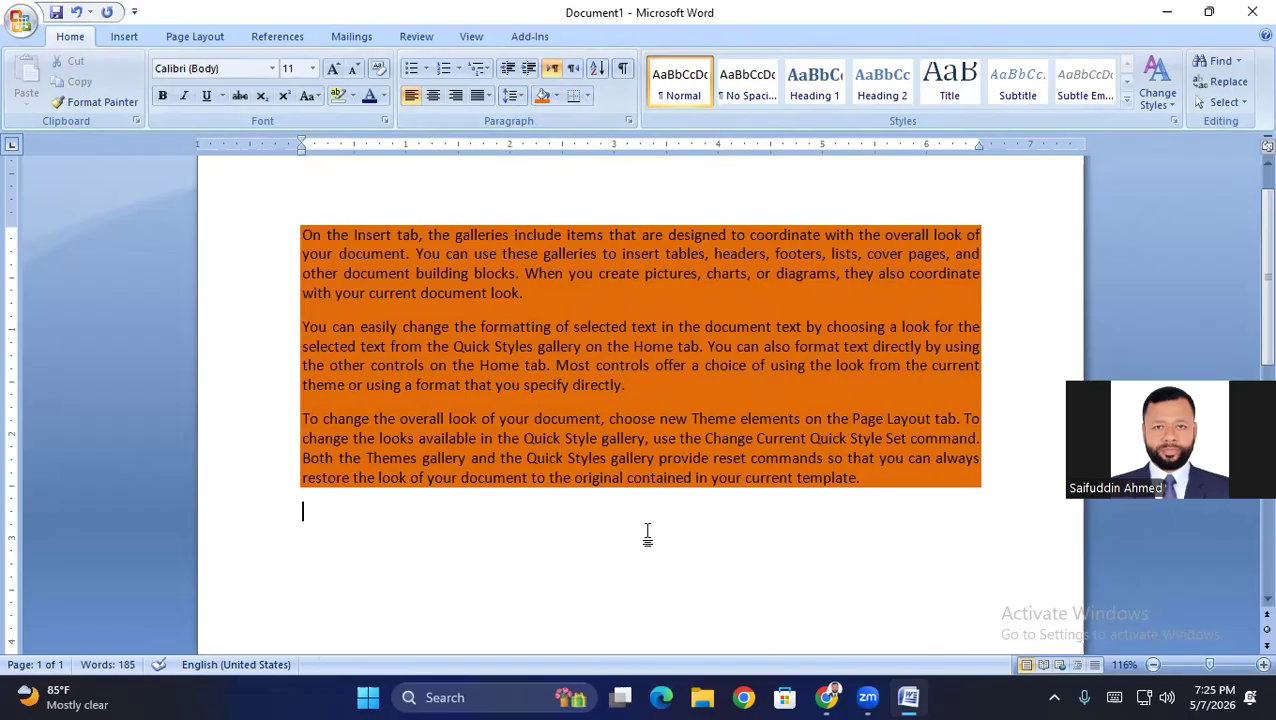
Reselect the paragraphs and set their shading to No Color
{"action": "left_click_drag", "start_coordinate": [302, 224], "coordinate": [952, 535]}
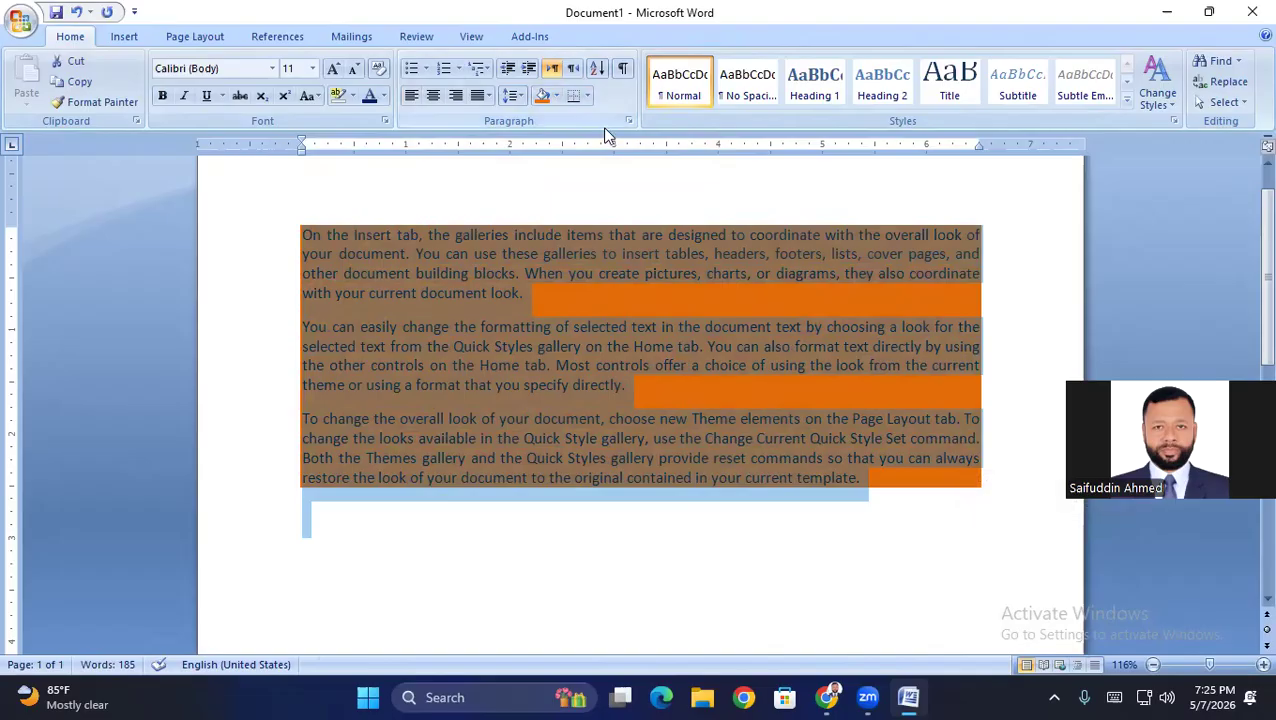
{"action": "left_click", "coordinate": [556, 96]}
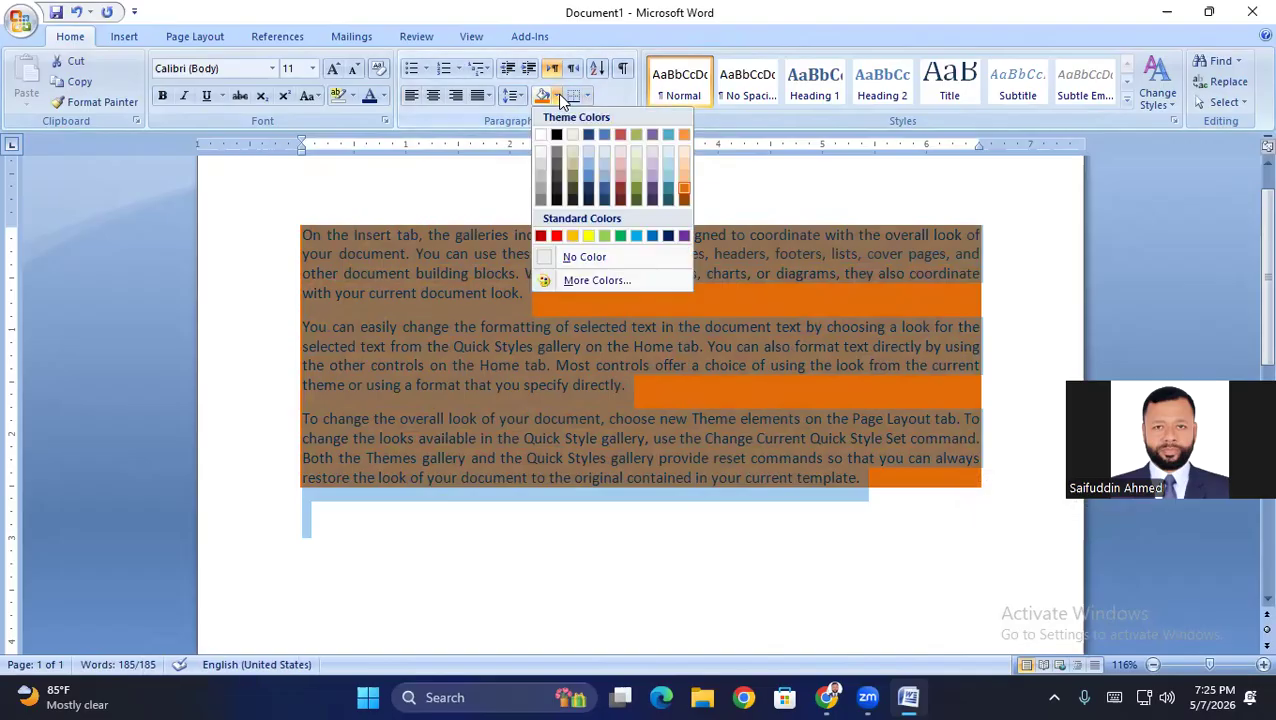
{"action": "left_click", "coordinate": [591, 256]}
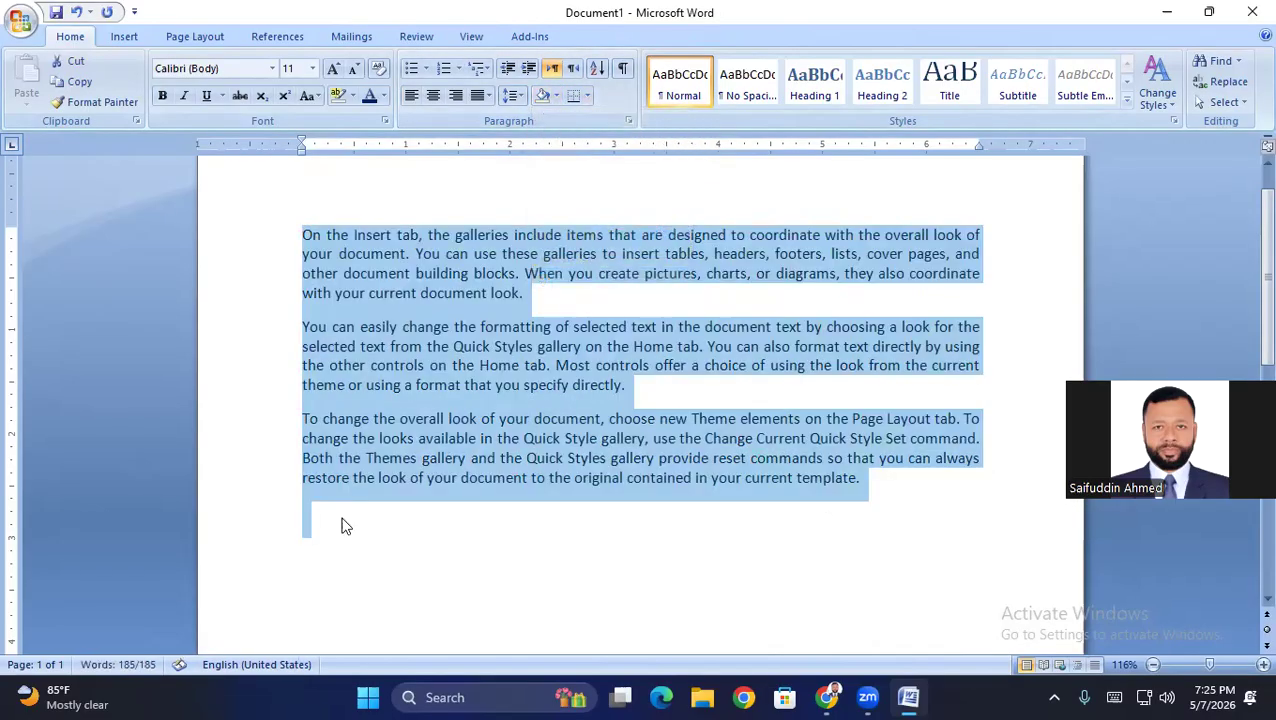
{"action": "left_click", "coordinate": [430, 571]}
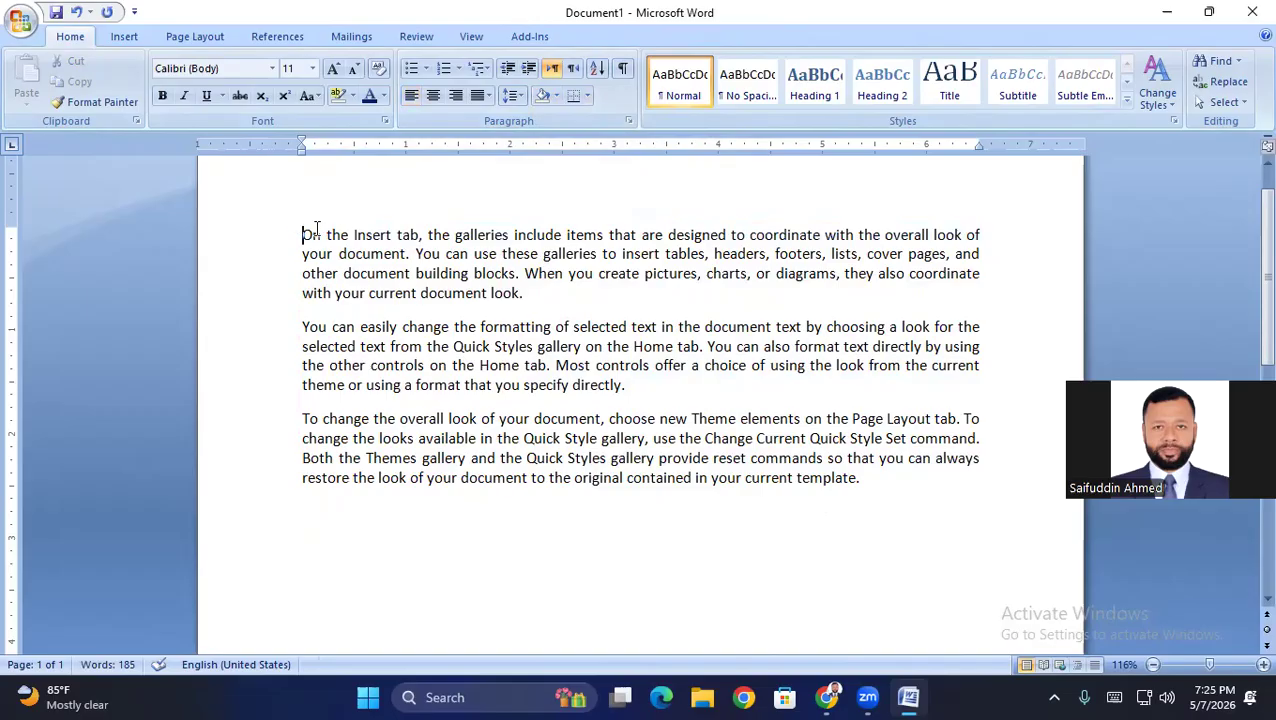
Insert a new 'Reference:' line above the first paragraph
{"action": "key", "text": "Return"}
{"action": "key", "text": "Return"}
{"action": "key", "text": "Up"}
{"action": "key", "text": "Up"}
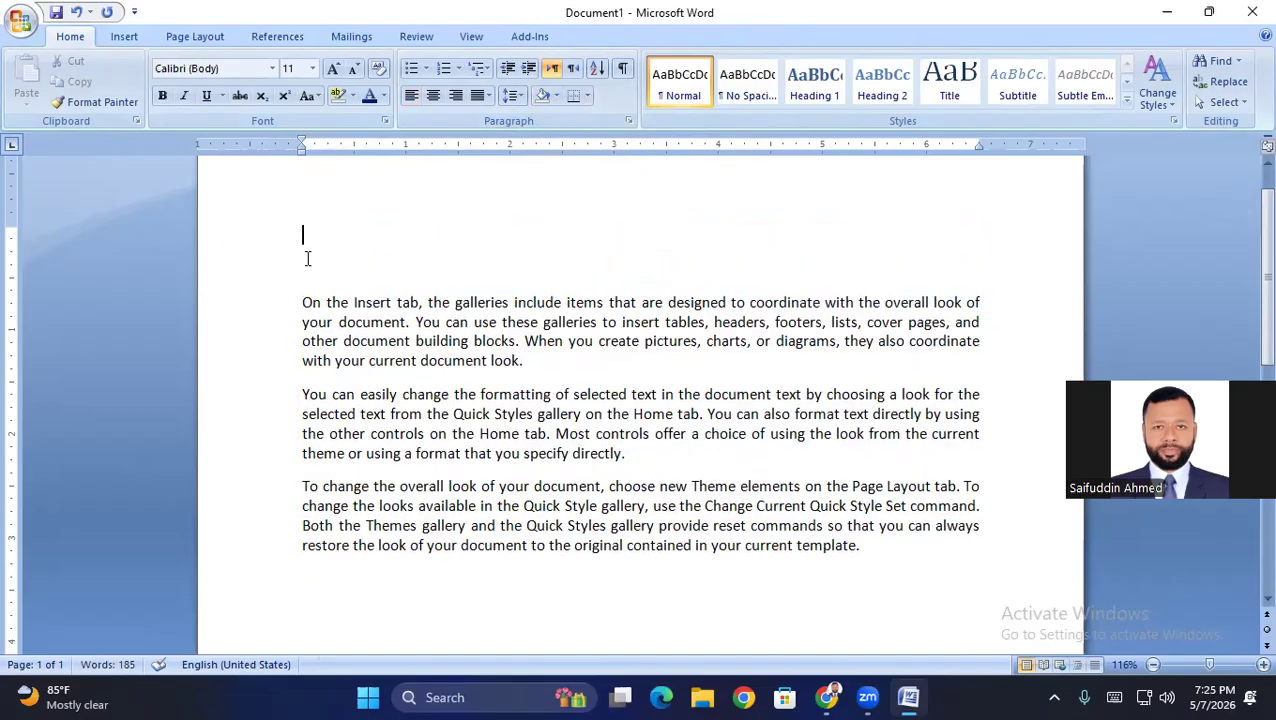
{"action": "type", "text": "Reference:"}
{"action": "key", "text": "BackSpace"}
{"action": "type", "text": ":"}
Shade the 'Reference:' line dark grey
{"action": "left_click_drag", "start_coordinate": [299, 235], "coordinate": [407, 239]}
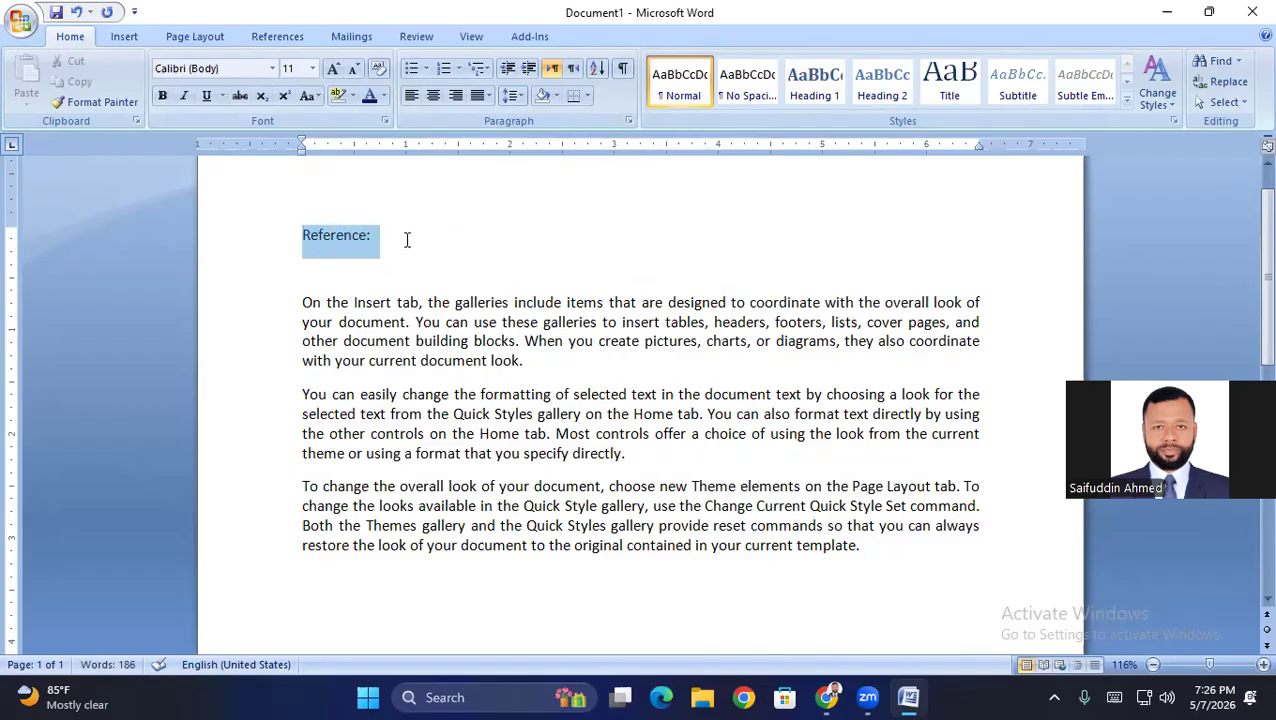
{"action": "left_click", "coordinate": [558, 96]}
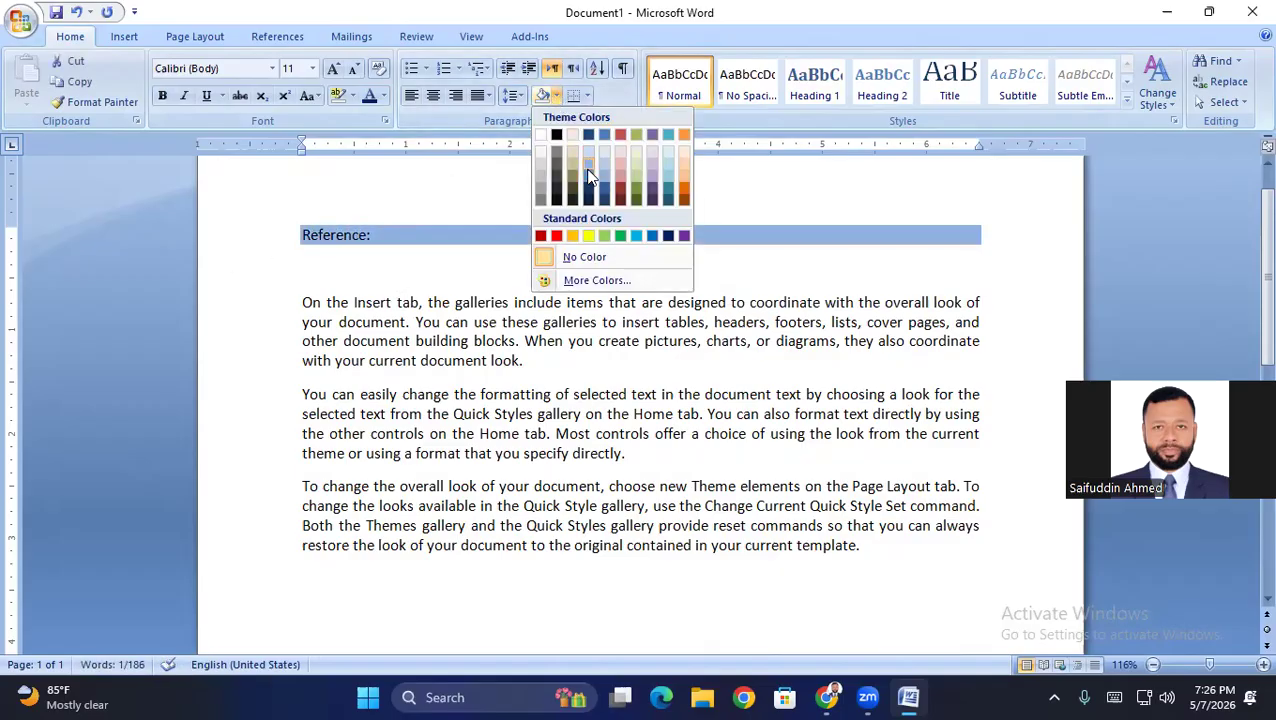
{"action": "left_click", "coordinate": [540, 199]}
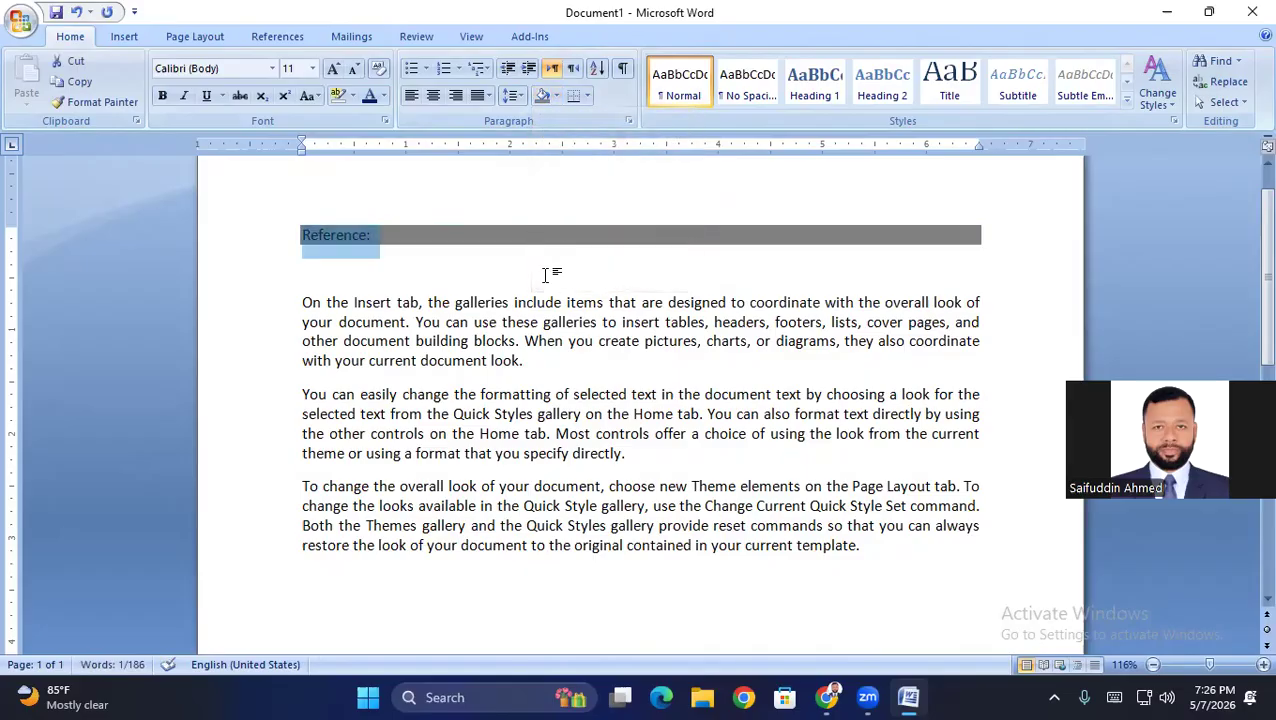
{"action": "left_click", "coordinate": [545, 274]}
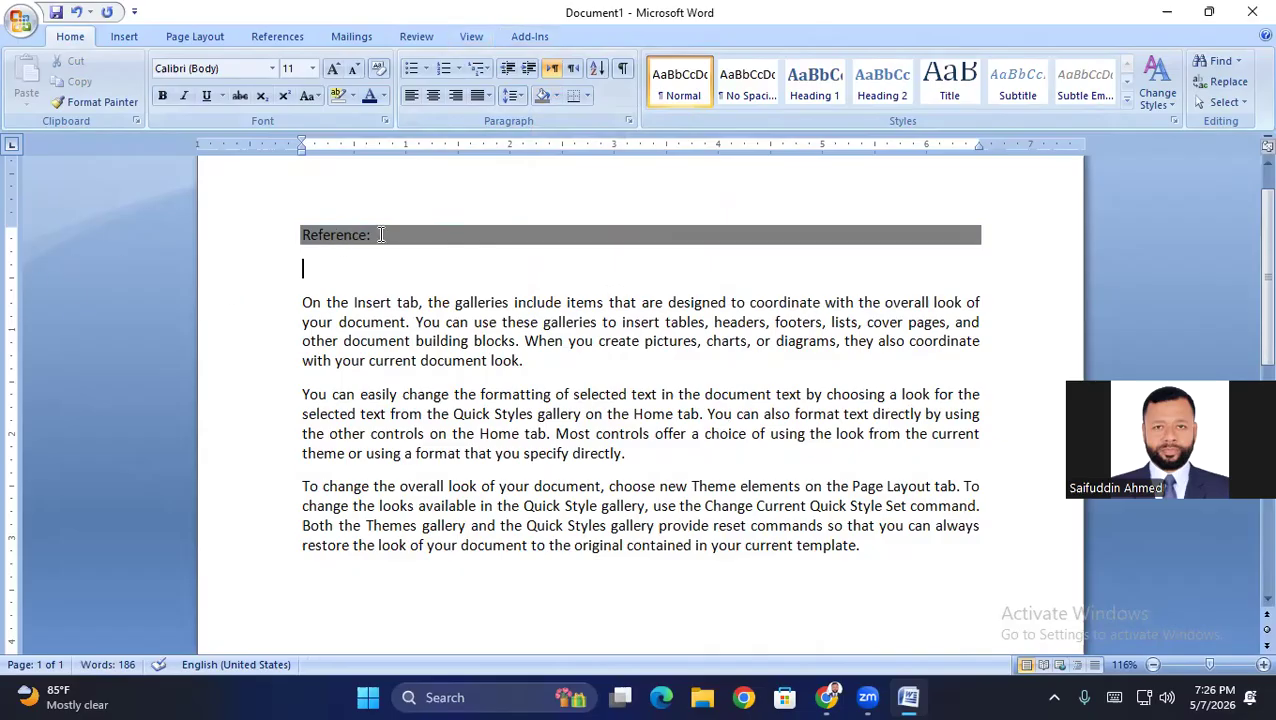
Colour the 'Reference:' text yellow
{"action": "left_click_drag", "start_coordinate": [381, 234], "coordinate": [300, 234]}
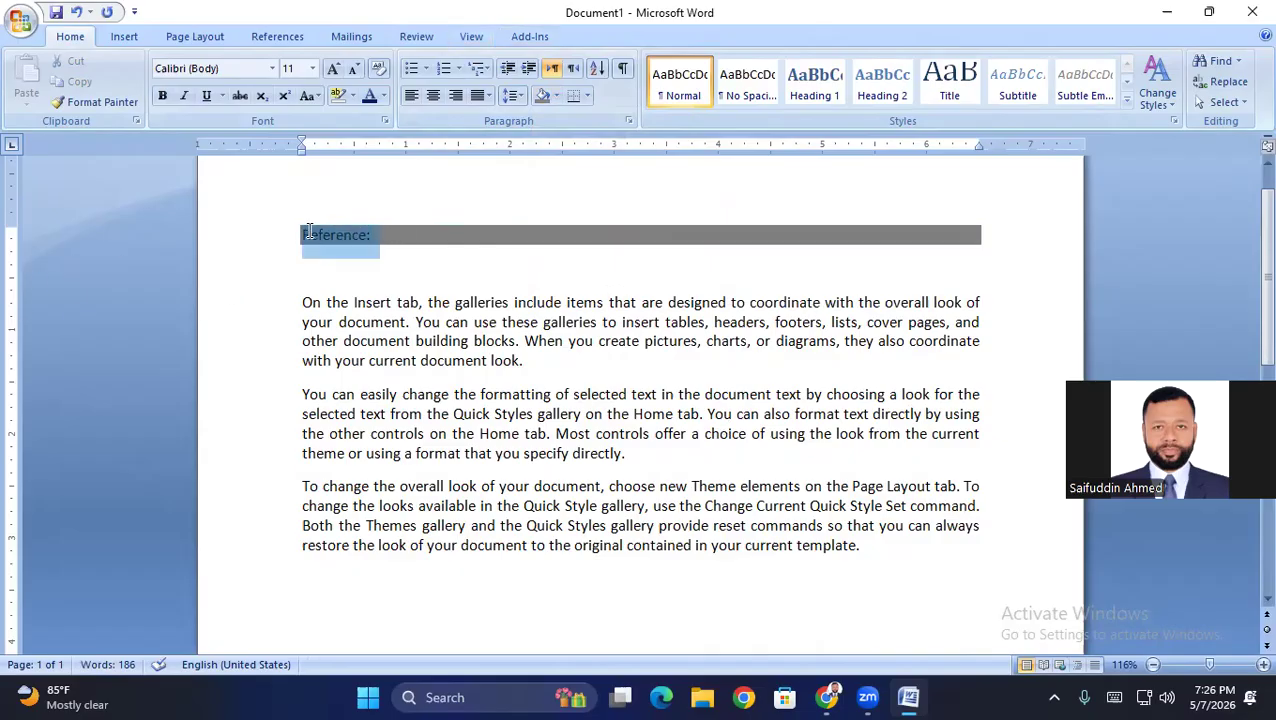
{"action": "left_click", "coordinate": [384, 95]}
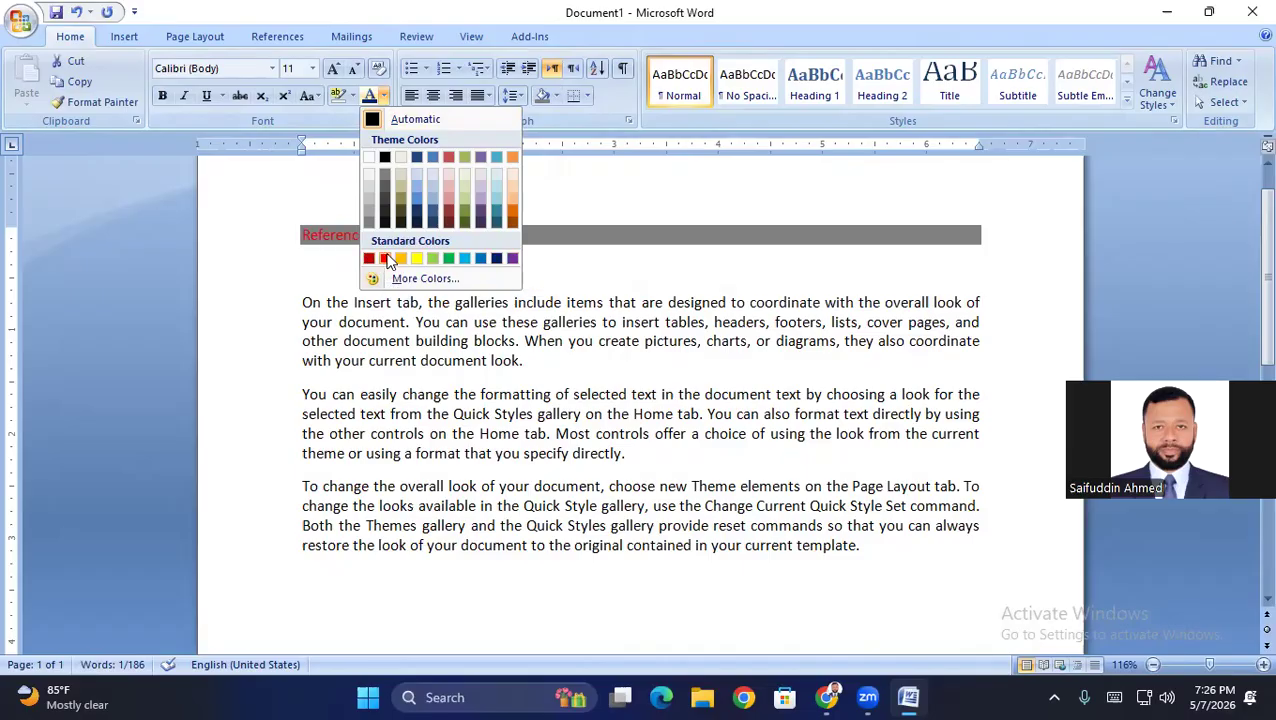
{"action": "left_click", "coordinate": [418, 262]}
{"action": "left_click", "coordinate": [524, 265]}
Make the 'Reference:' heading bold and grow it to 14 pt
{"action": "left_click_drag", "start_coordinate": [347, 238], "coordinate": [301, 236]}
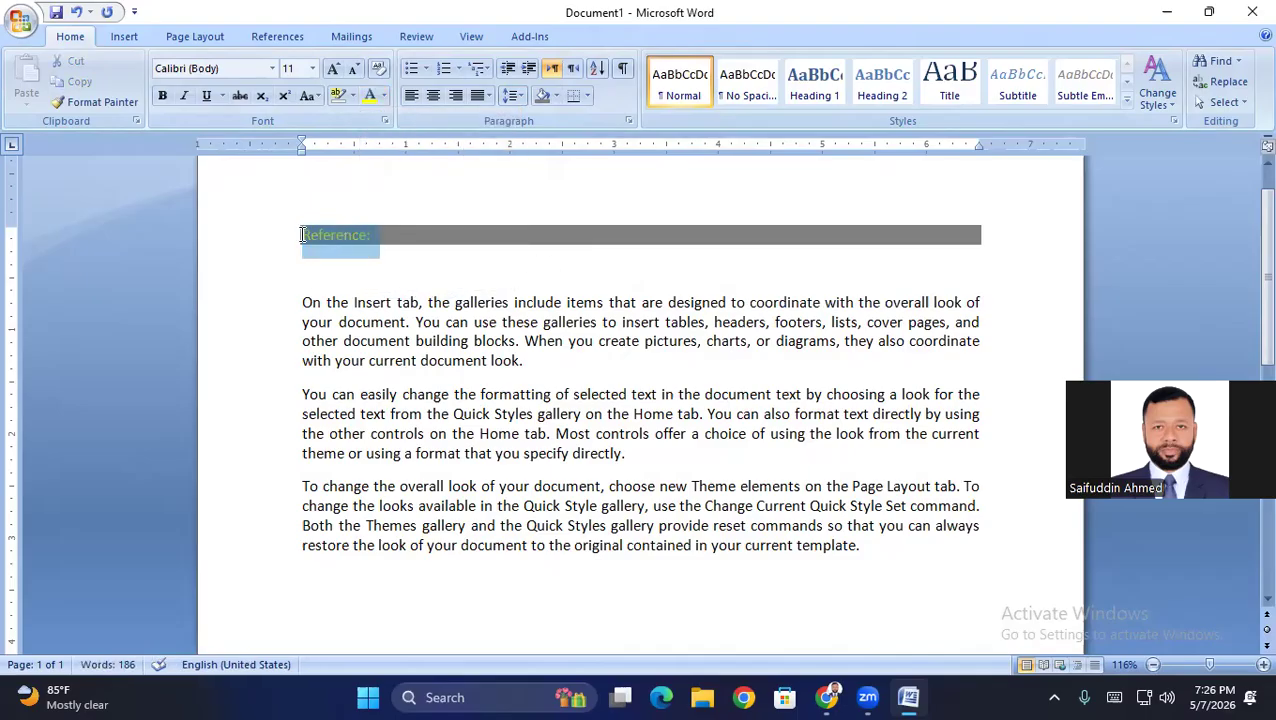
{"action": "left_click", "coordinate": [163, 97]}
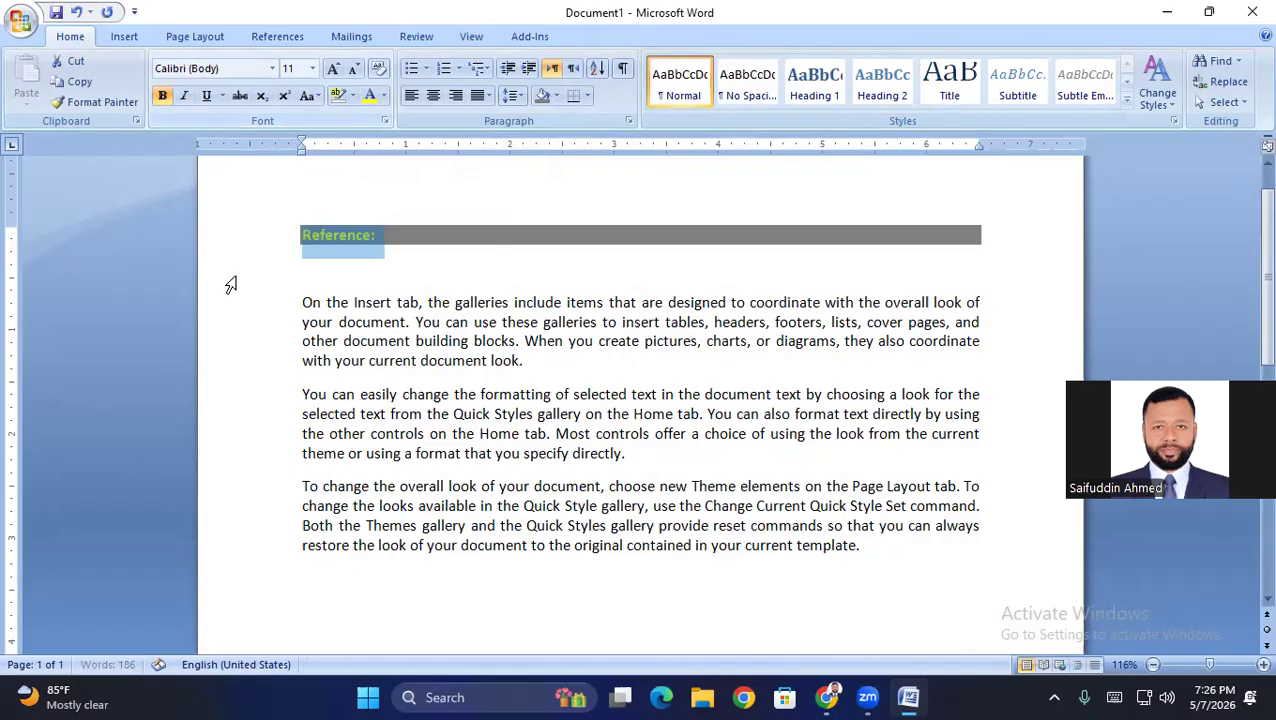
{"action": "left_click", "coordinate": [333, 68]}
{"action": "left_click", "coordinate": [333, 68]}
{"action": "left_click", "coordinate": [505, 238]}
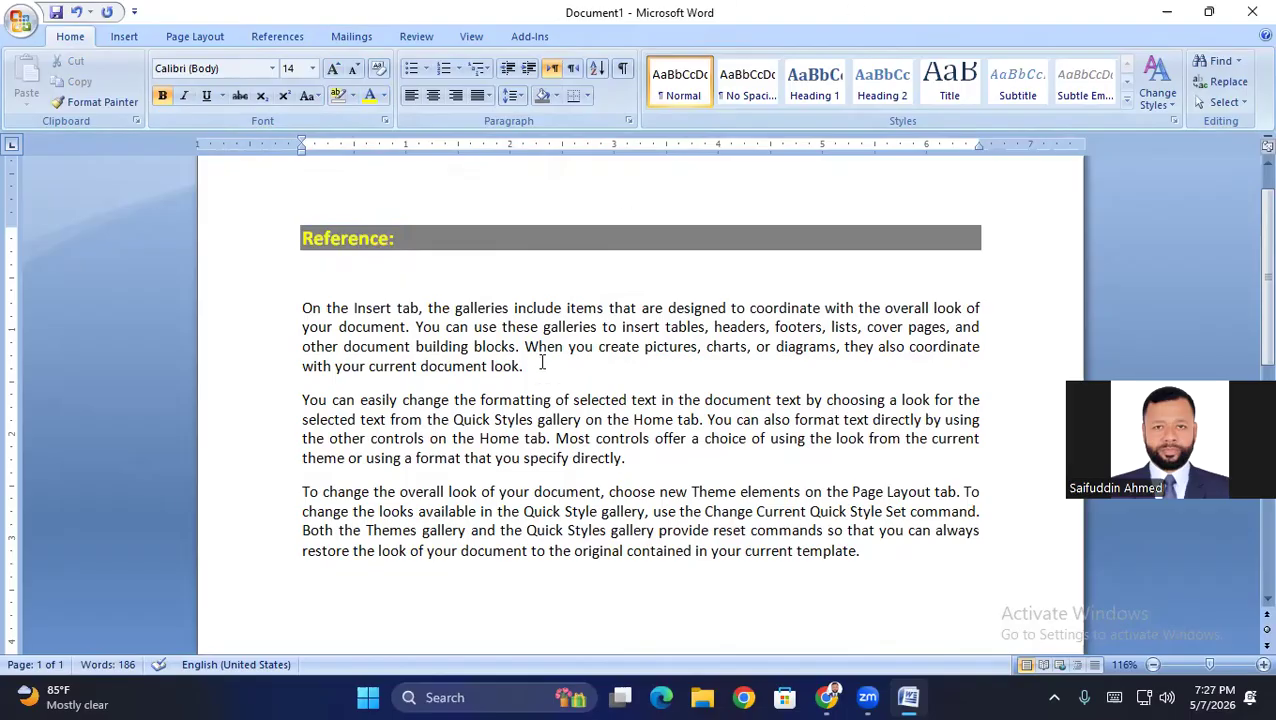
Enlarge the 'Reference:' heading to 48 pt with Grow Font
{"action": "triple_click", "coordinate": [349, 238]}
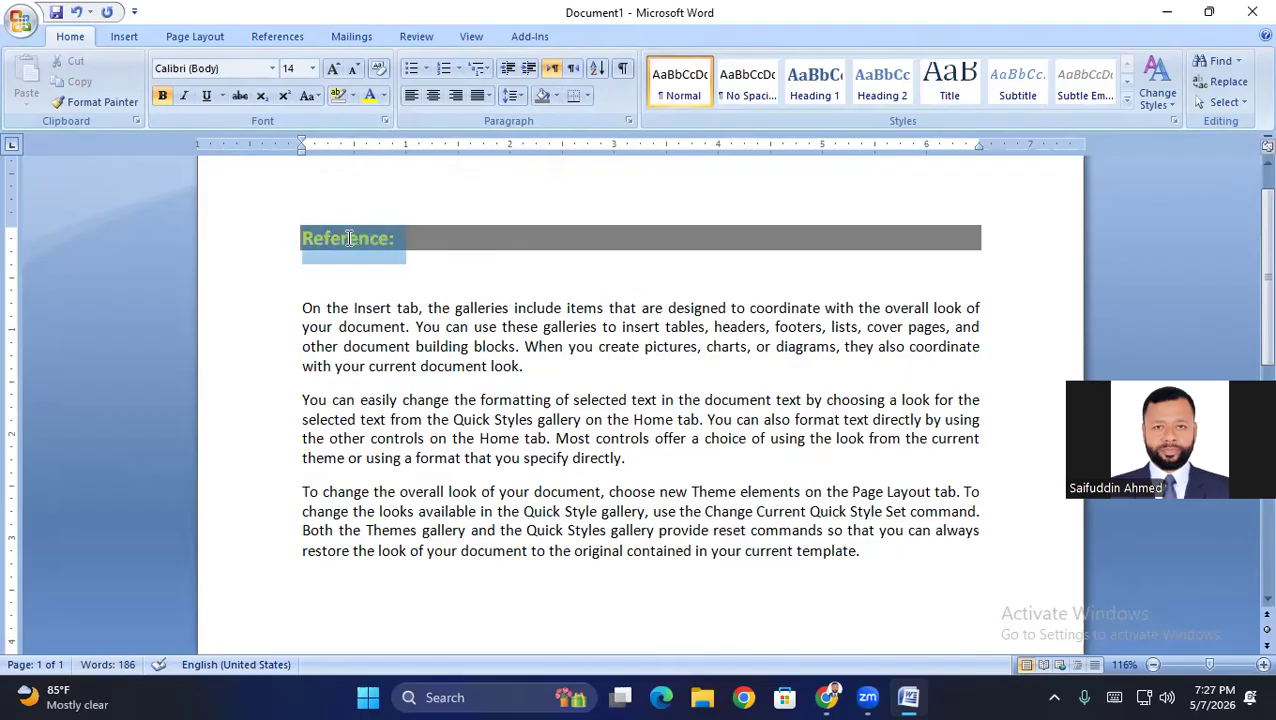
{"action": "left_click", "coordinate": [335, 70]}
{"action": "left_click", "coordinate": [350, 74]}
{"action": "left_click", "coordinate": [350, 74]}
{"action": "left_click", "coordinate": [350, 74]}
{"action": "left_click", "coordinate": [334, 72]}
{"action": "left_click", "coordinate": [334, 72]}
{"action": "left_click", "coordinate": [334, 72]}
{"action": "left_click", "coordinate": [334, 72]}
{"action": "left_click", "coordinate": [334, 72]}
{"action": "left_click", "coordinate": [334, 72]}
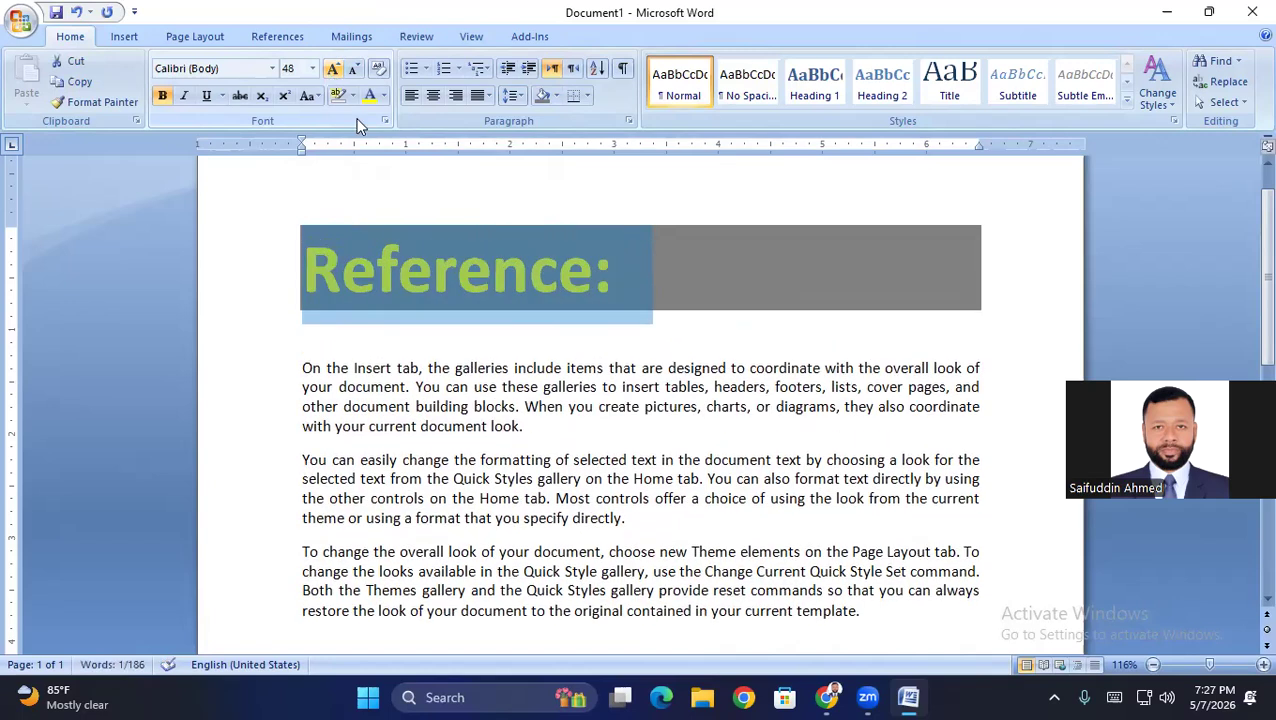
{"action": "left_click", "coordinate": [696, 354]}
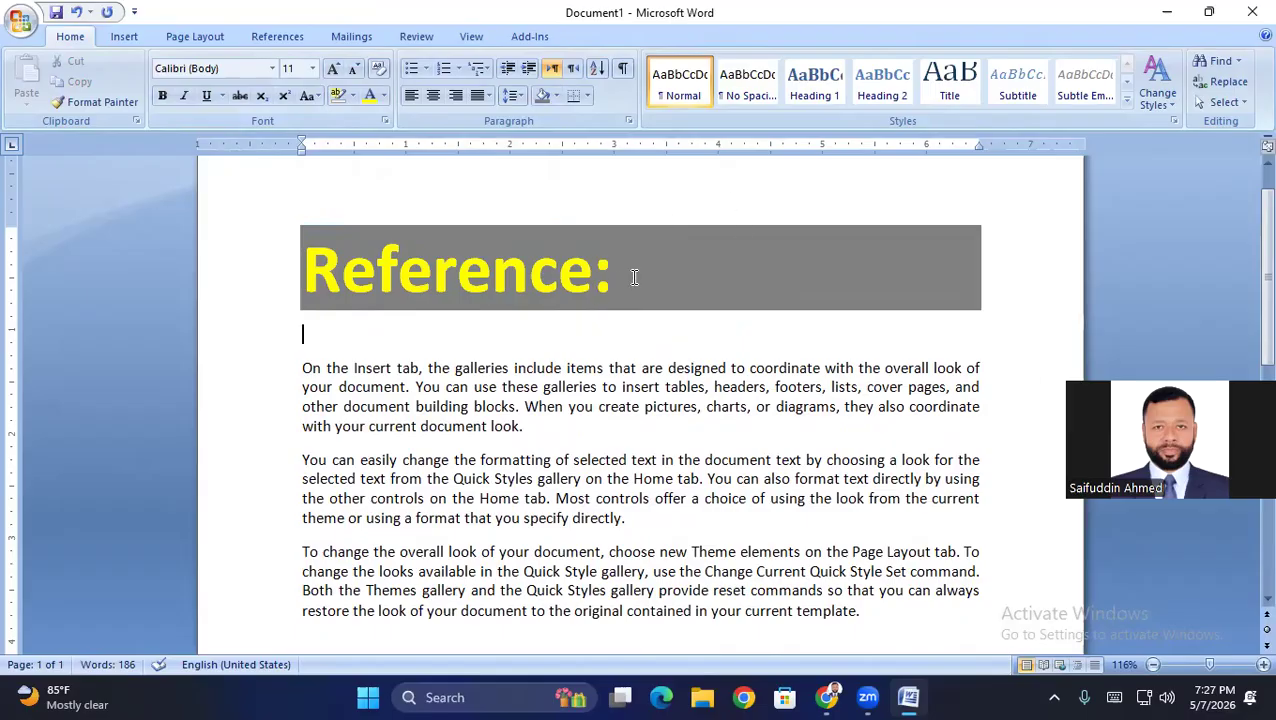
Underline the 'Reference:' heading
{"action": "triple_click", "coordinate": [590, 265]}
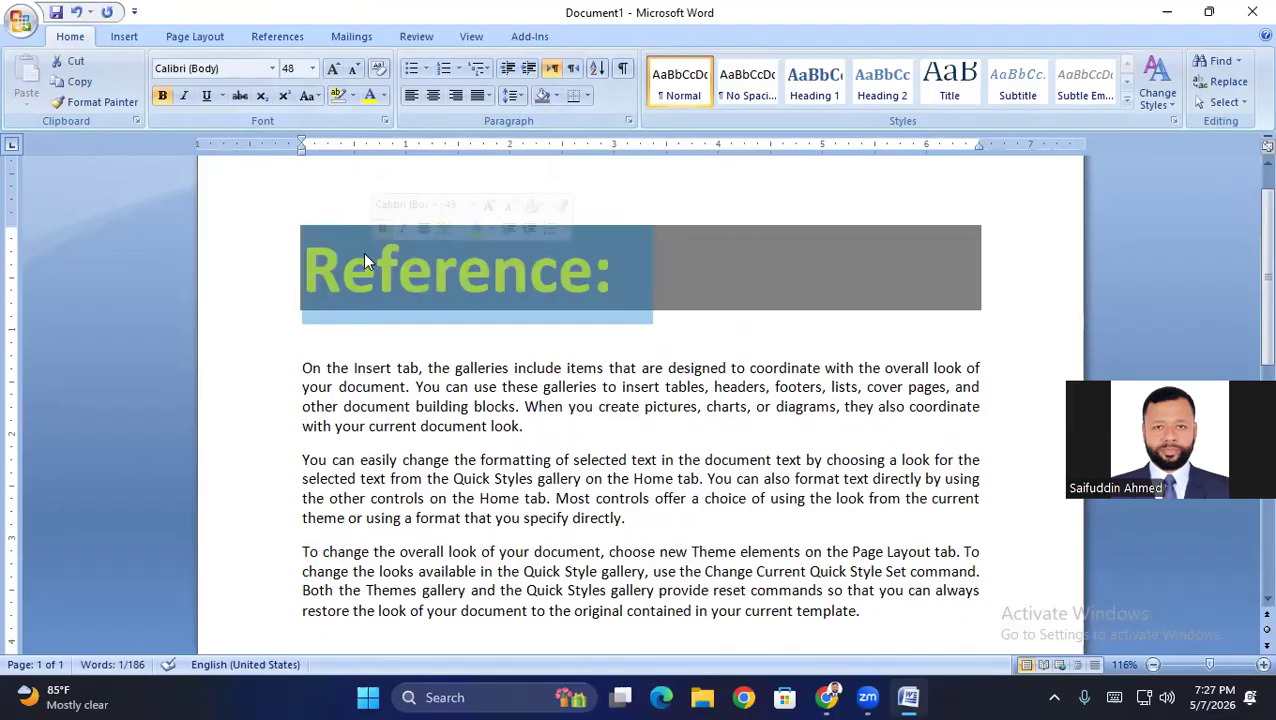
{"action": "left_click", "coordinate": [206, 95]}
{"action": "left_click", "coordinate": [668, 368]}
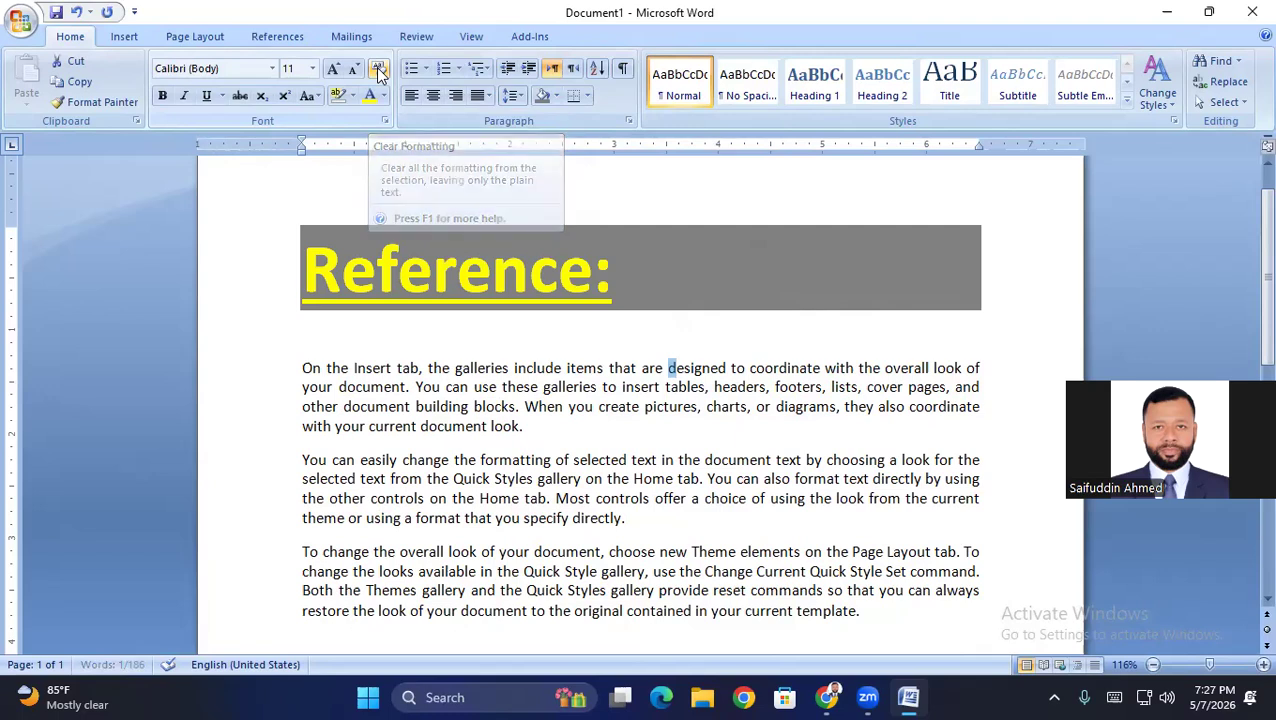
Clear formatting from the heading and first paragraph, then undo it
{"action": "left_click_drag", "start_coordinate": [251, 207], "coordinate": [700, 407]}
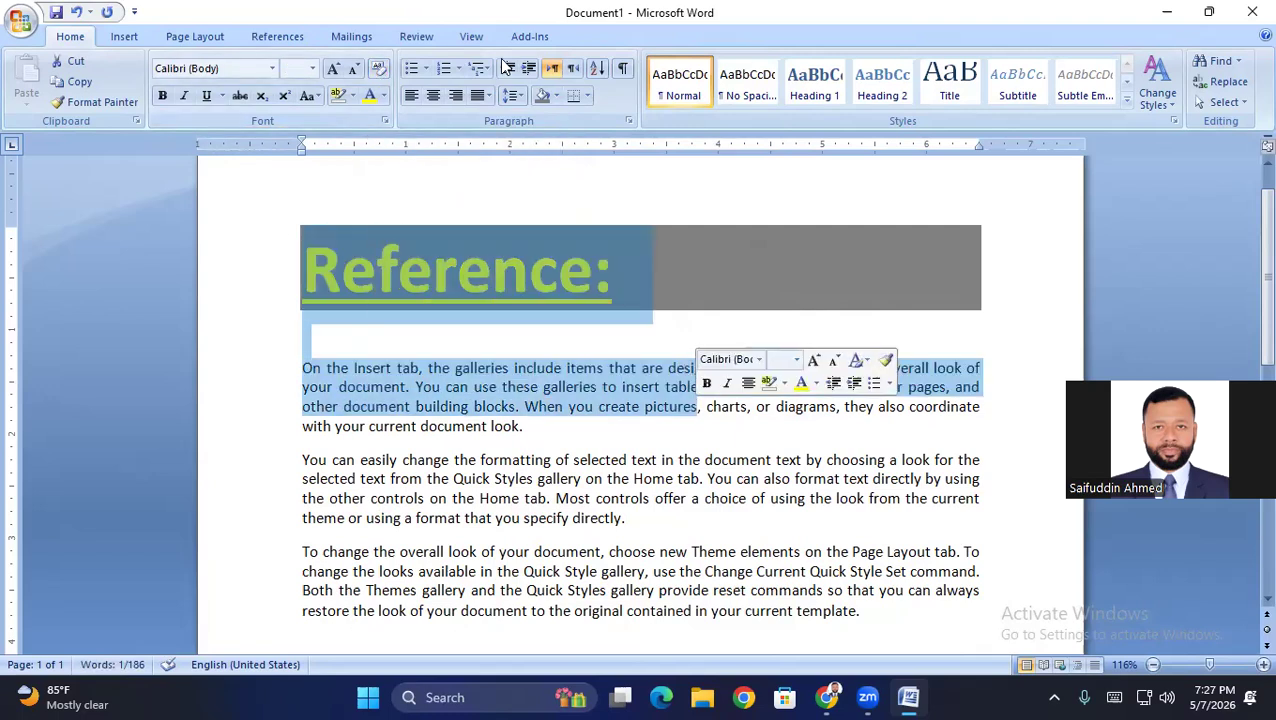
{"action": "left_click", "coordinate": [378, 68]}
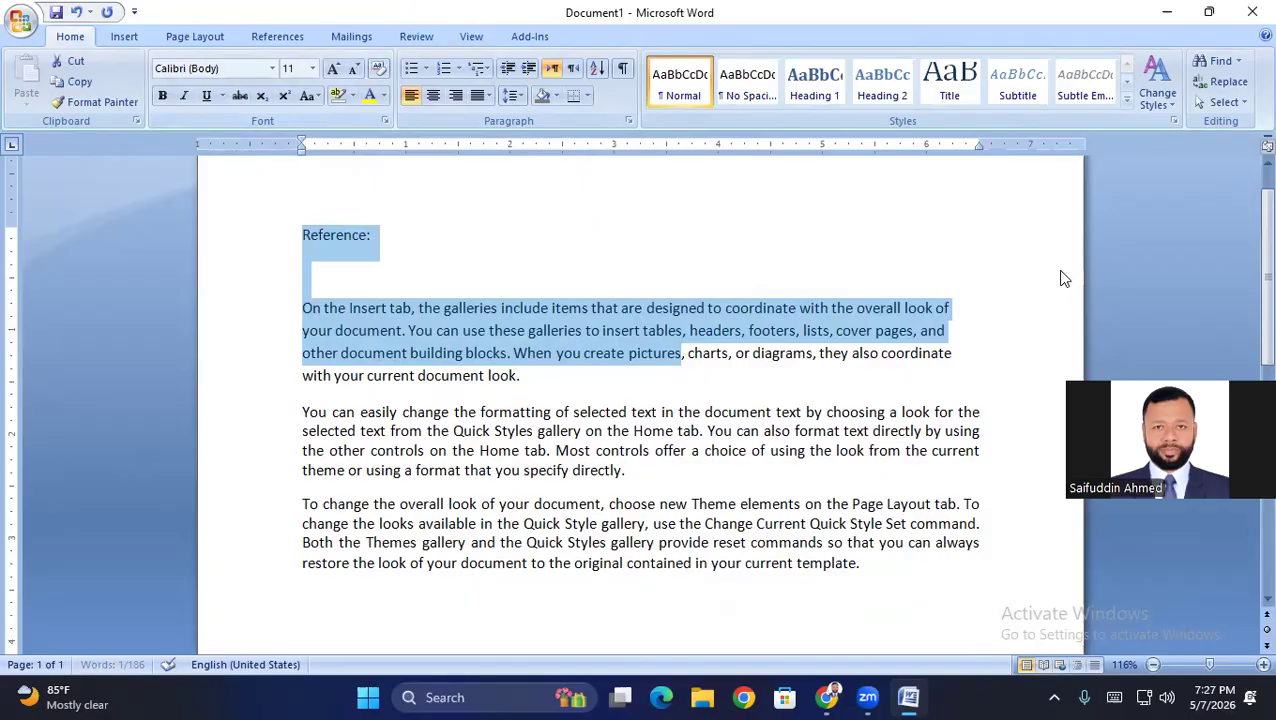
{"action": "left_click", "coordinate": [76, 12]}
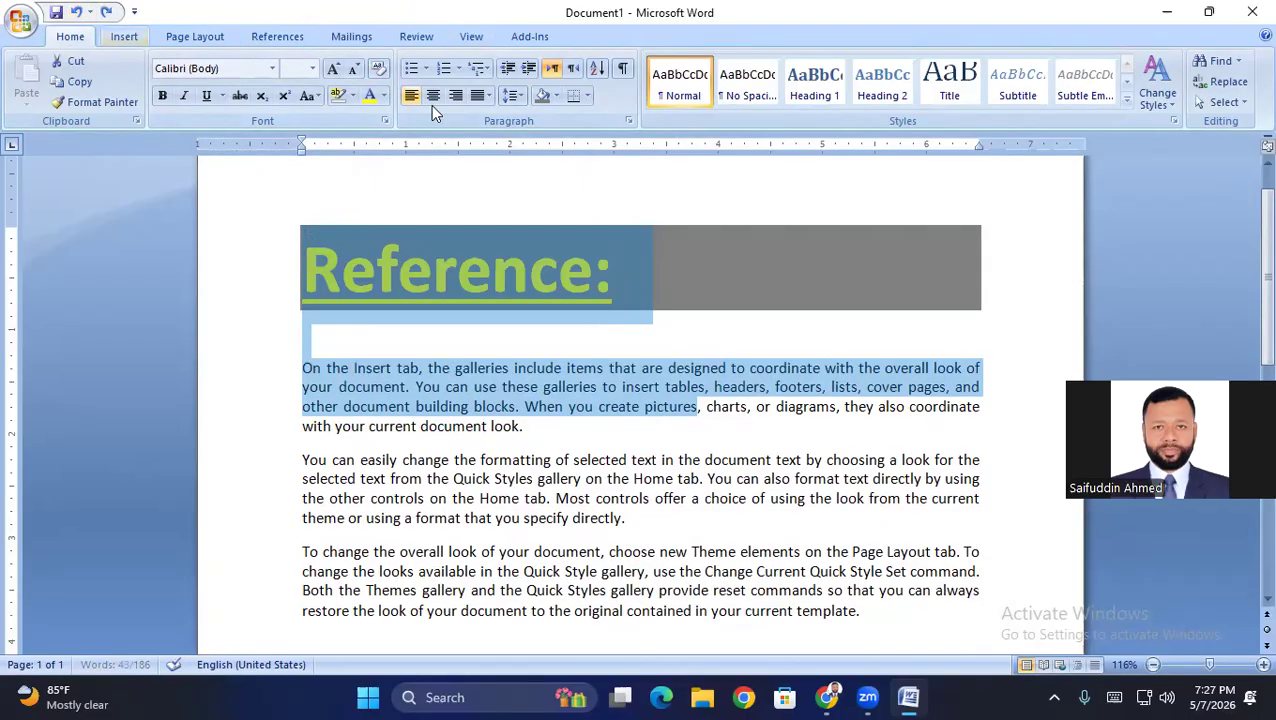
{"action": "left_click", "coordinate": [758, 327]}
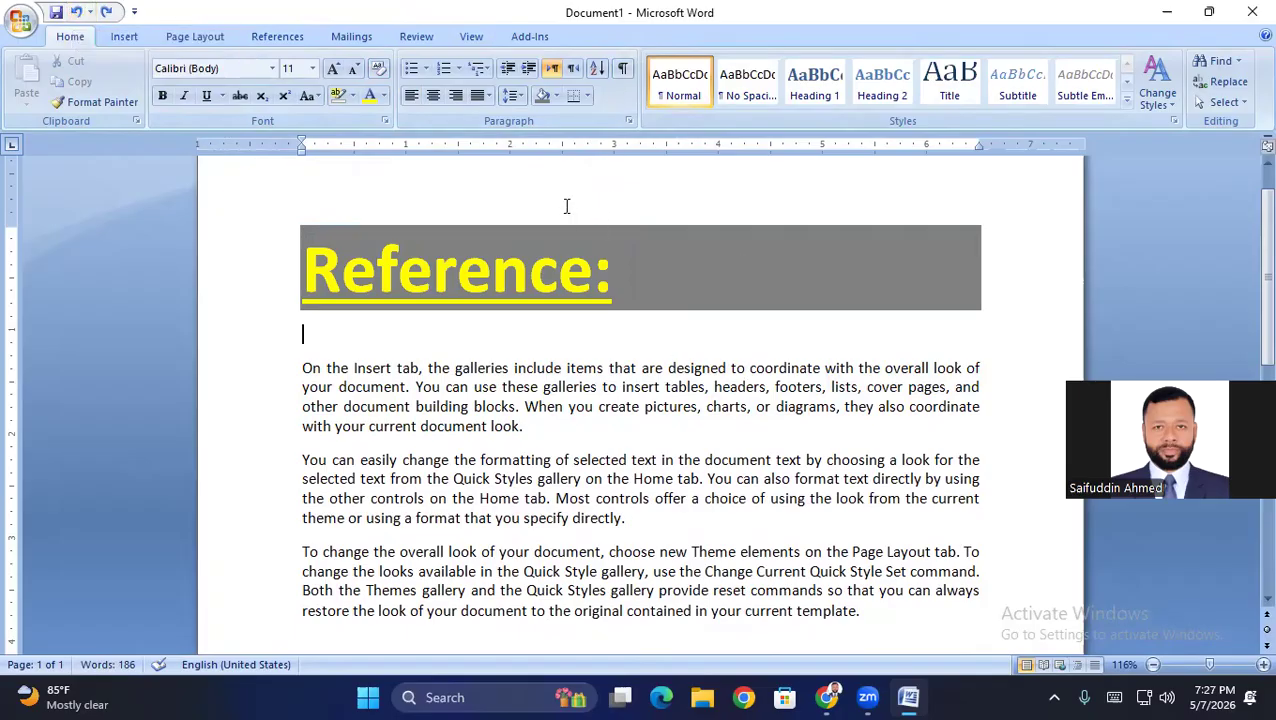
Put a box border around the first body paragraph
{"action": "left_click", "coordinate": [308, 369]}
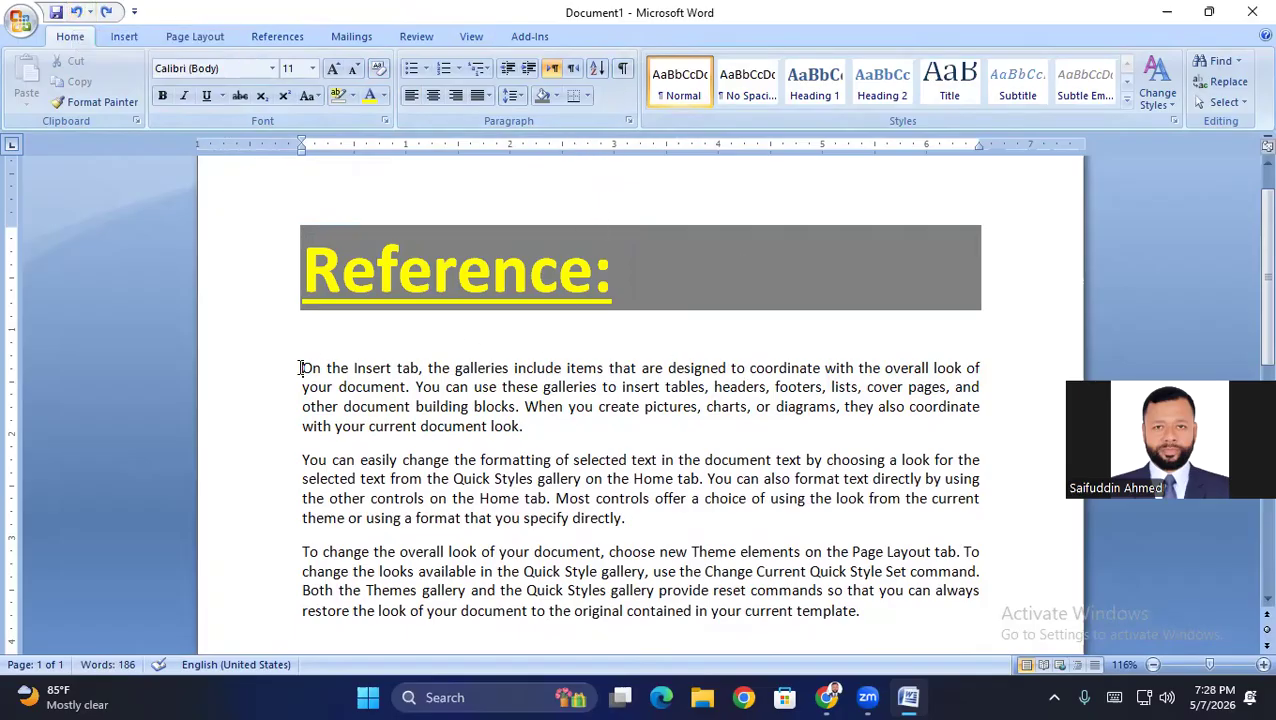
{"action": "left_click", "coordinate": [588, 96]}
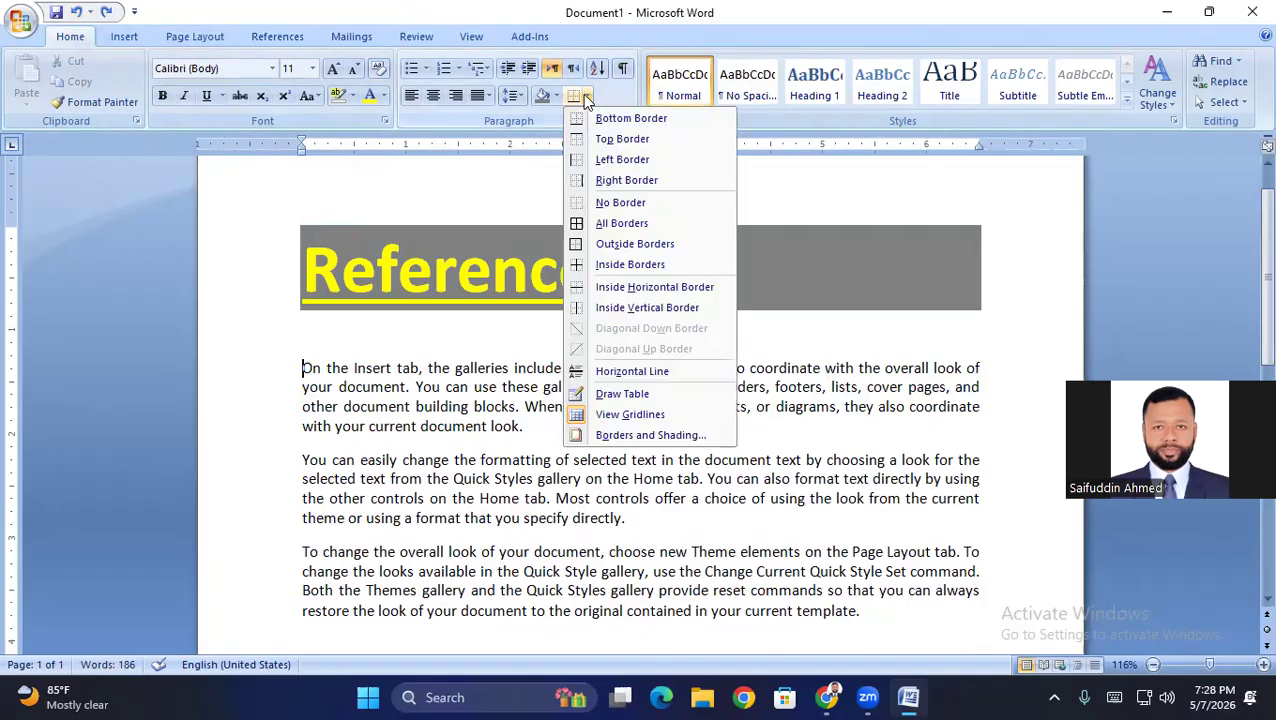
{"action": "left_click", "coordinate": [617, 224]}
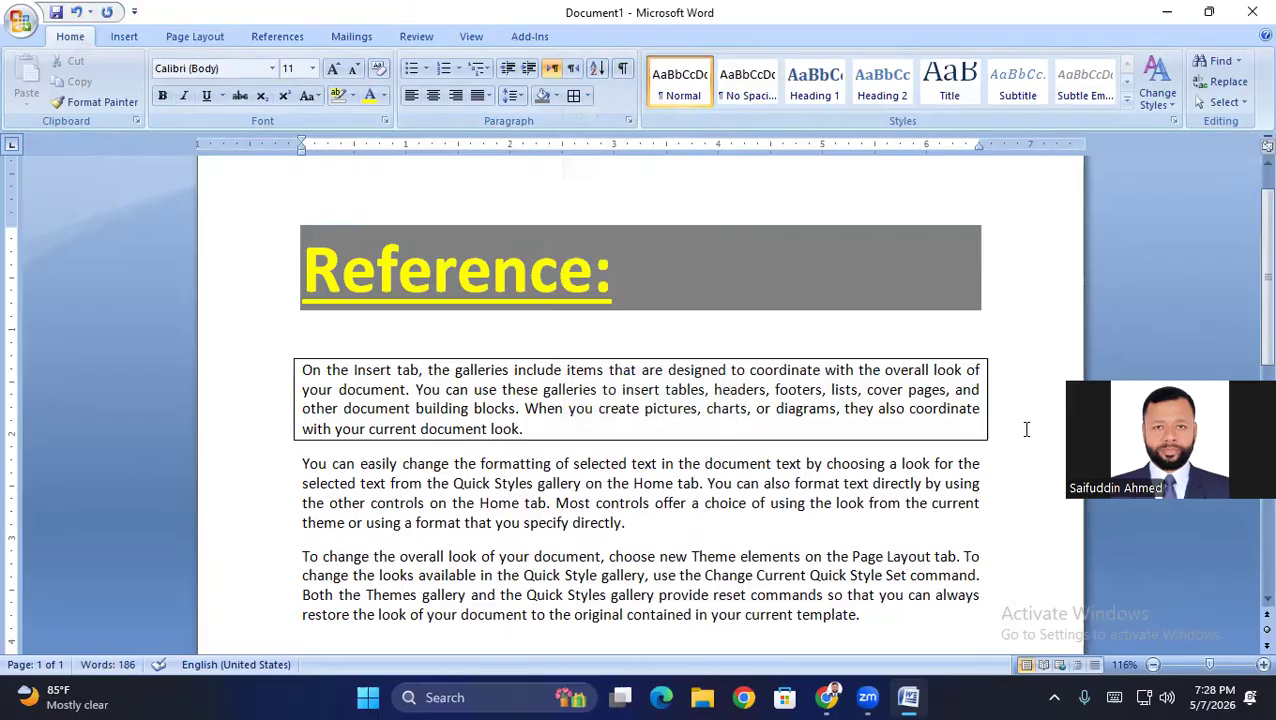
{"action": "scroll", "coordinate": [446, 400], "scroll_direction": "down", "scroll_amount": 2}
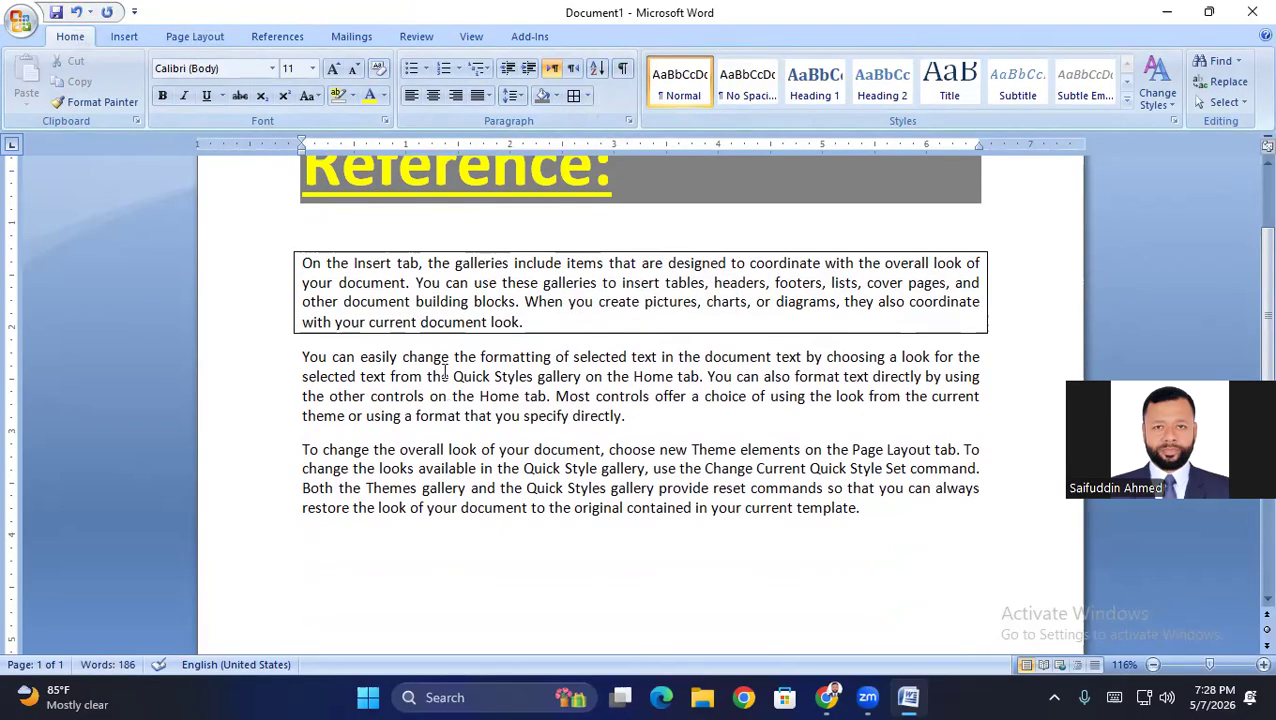
{"action": "scroll", "coordinate": [446, 372], "scroll_direction": "up", "scroll_amount": 2}
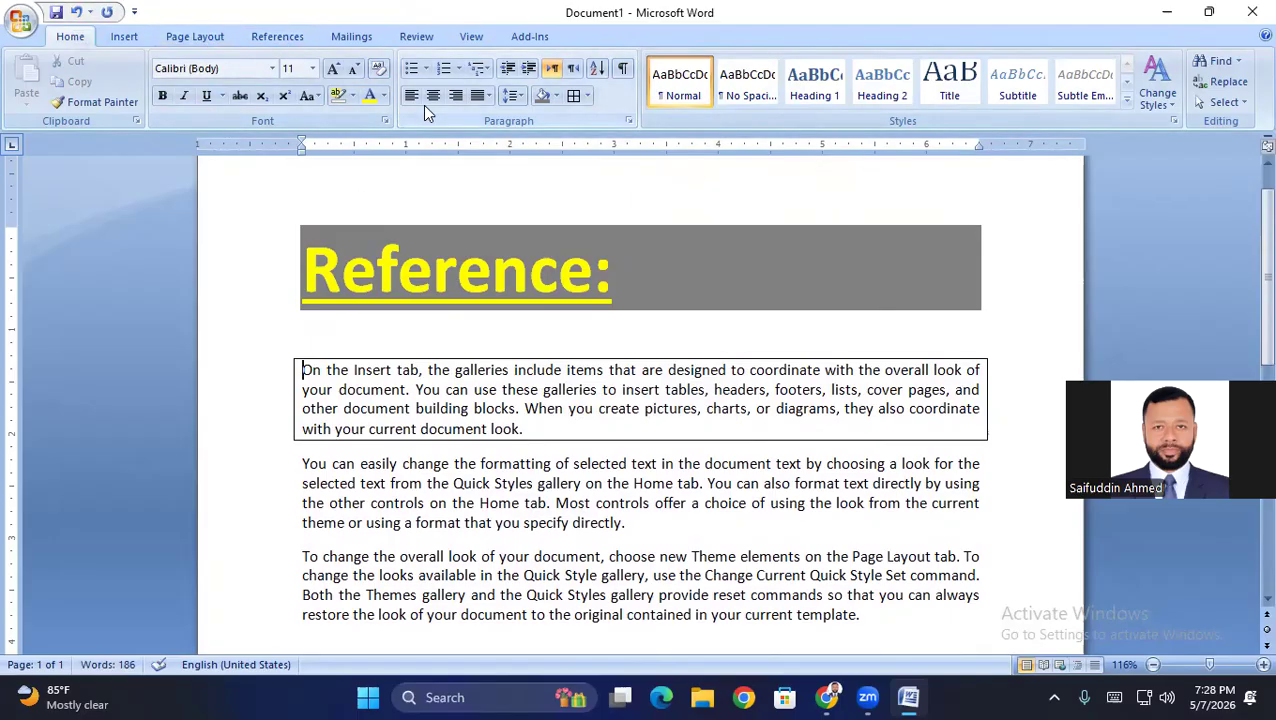
Remove the border from the first paragraph again
{"action": "key", "text": "Up"}
{"action": "left_click_drag", "start_coordinate": [263, 342], "coordinate": [629, 450]}
{"action": "left_click", "coordinate": [588, 96]}
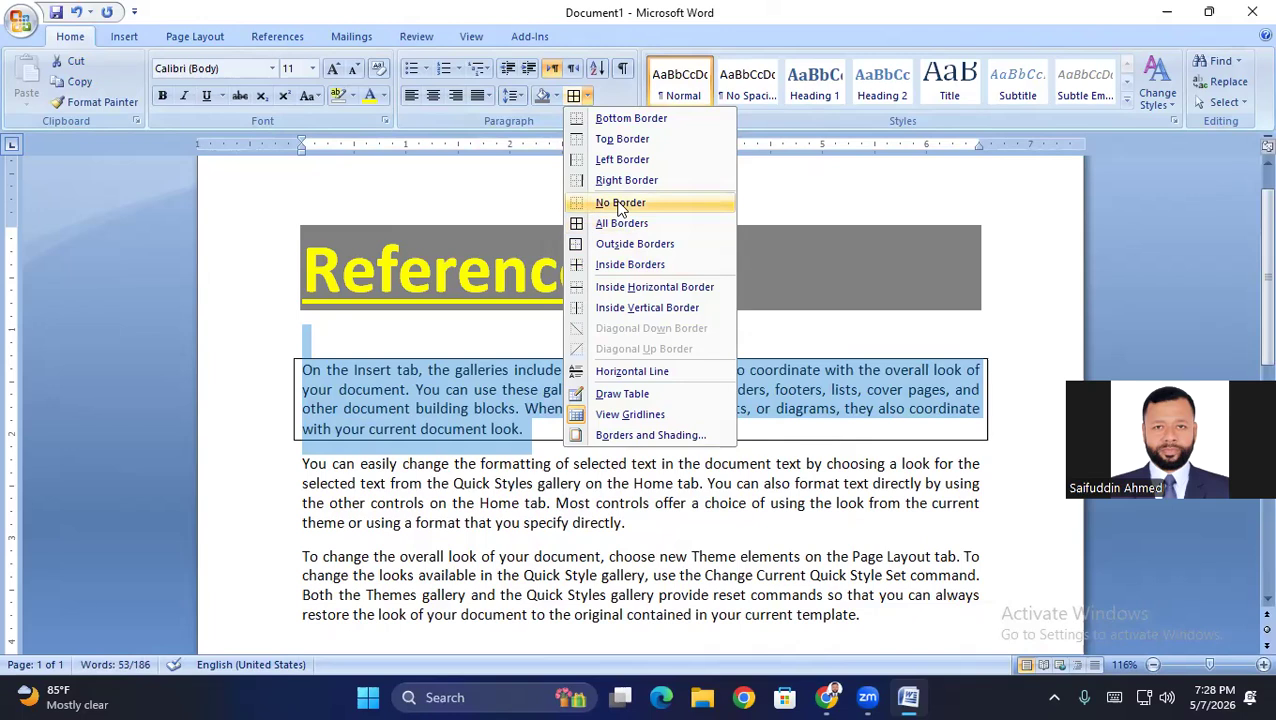
{"action": "left_click", "coordinate": [620, 205]}
{"action": "left_click", "coordinate": [631, 434]}
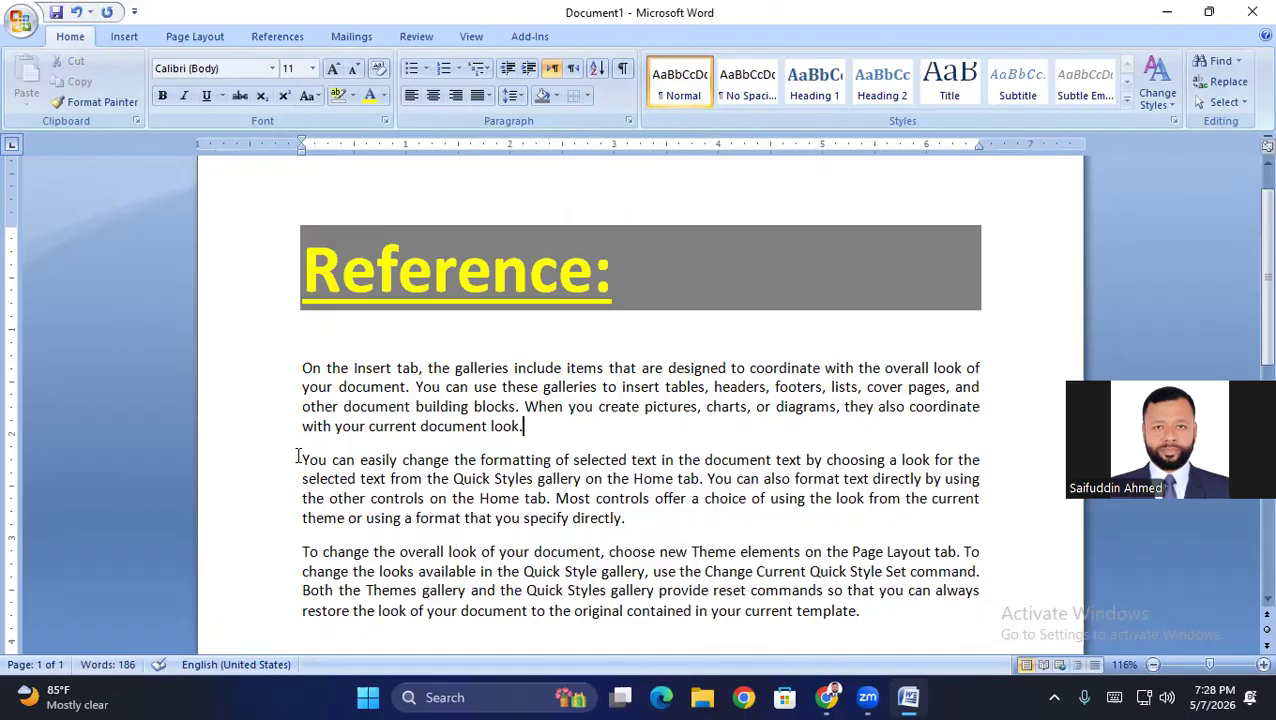
Add bottom, left, right and top borders to the second paragraph
{"action": "key", "text": "Right"}
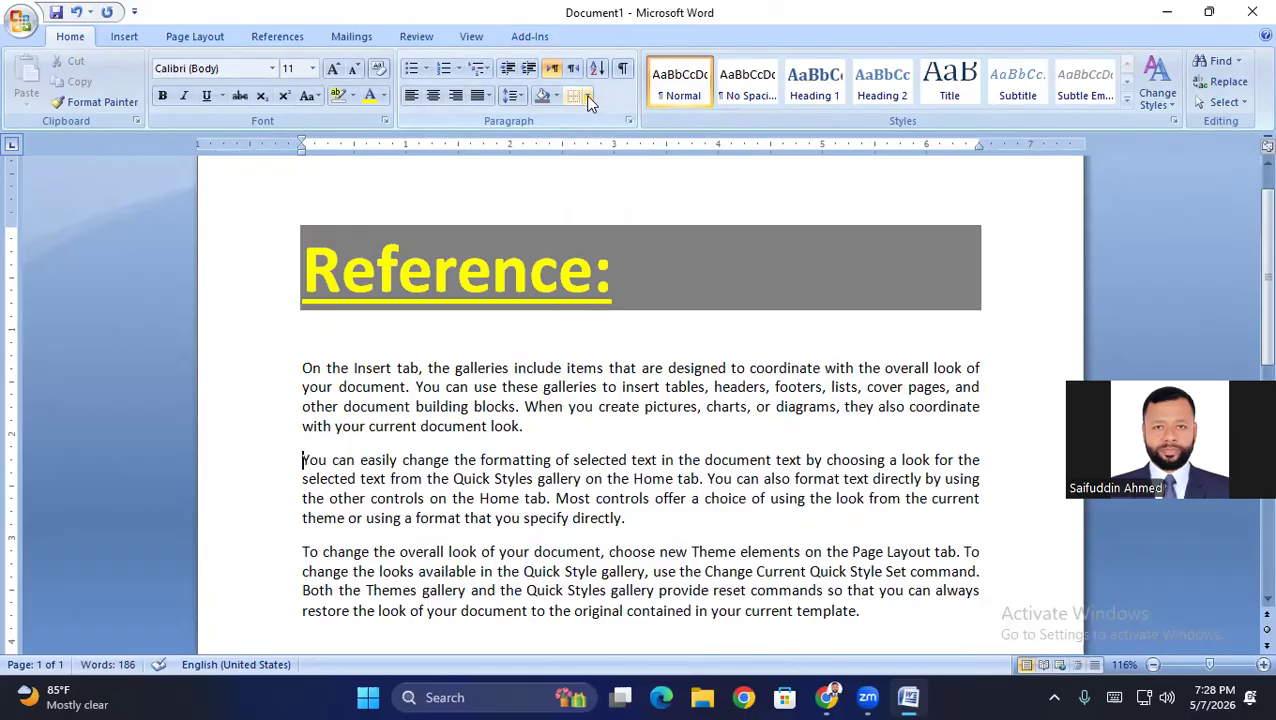
{"action": "left_click", "coordinate": [587, 96]}
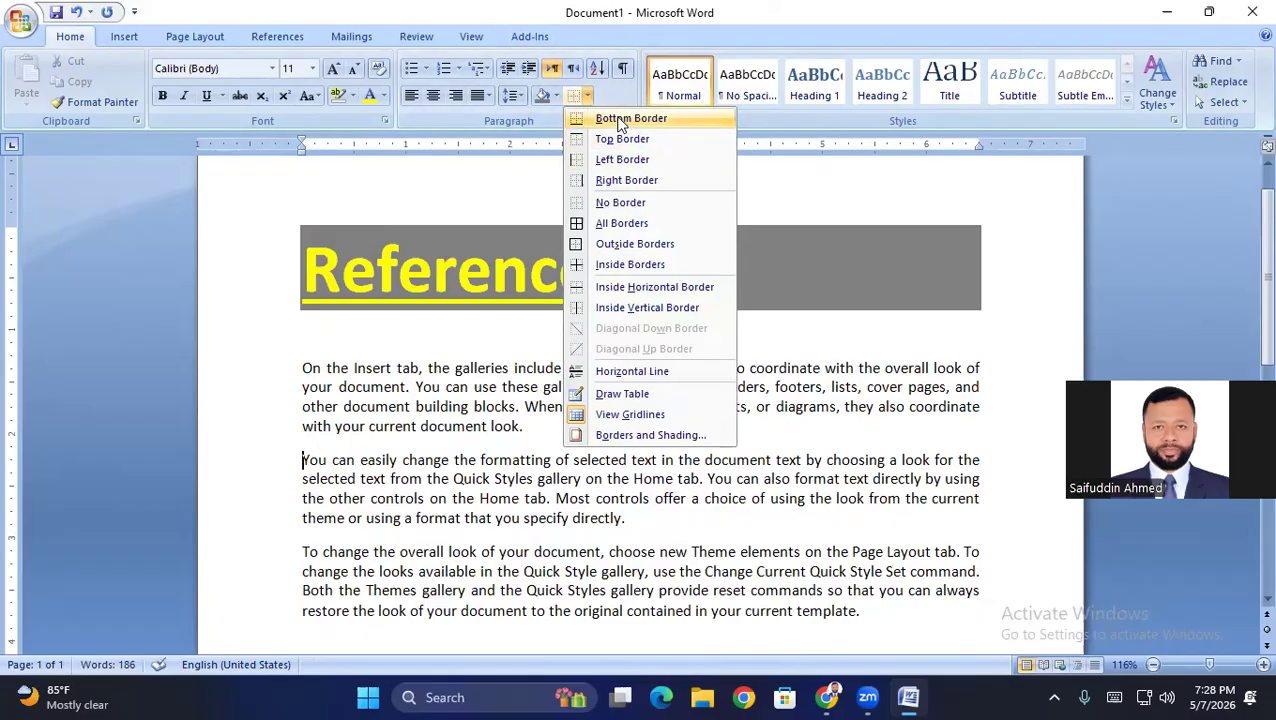
{"action": "left_click", "coordinate": [620, 120]}
{"action": "left_click", "coordinate": [589, 96]}
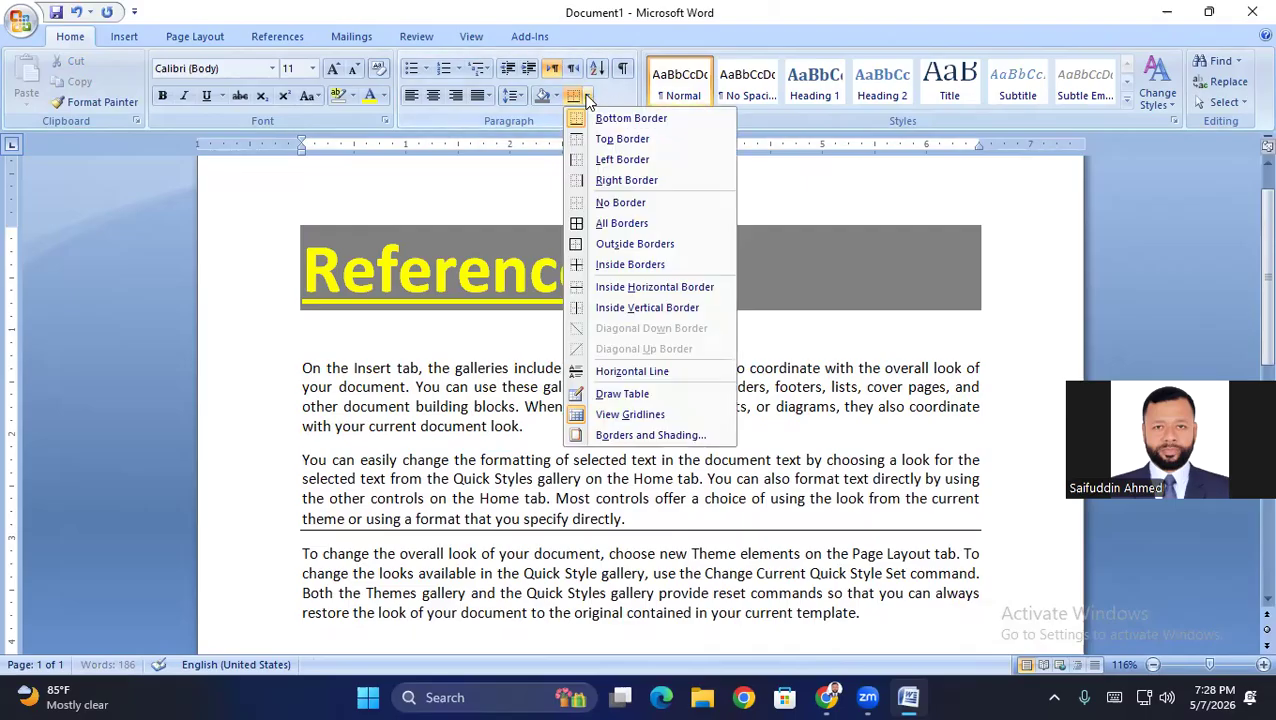
{"action": "left_click", "coordinate": [606, 159]}
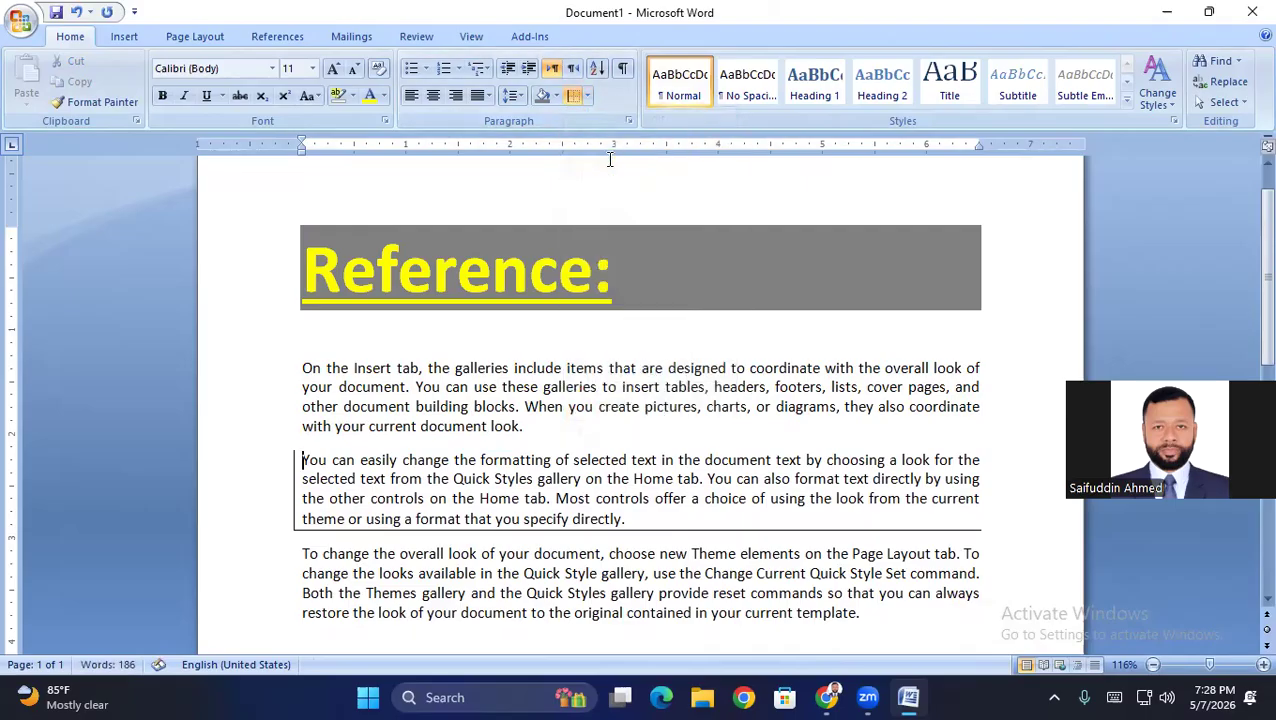
{"action": "left_click", "coordinate": [589, 96]}
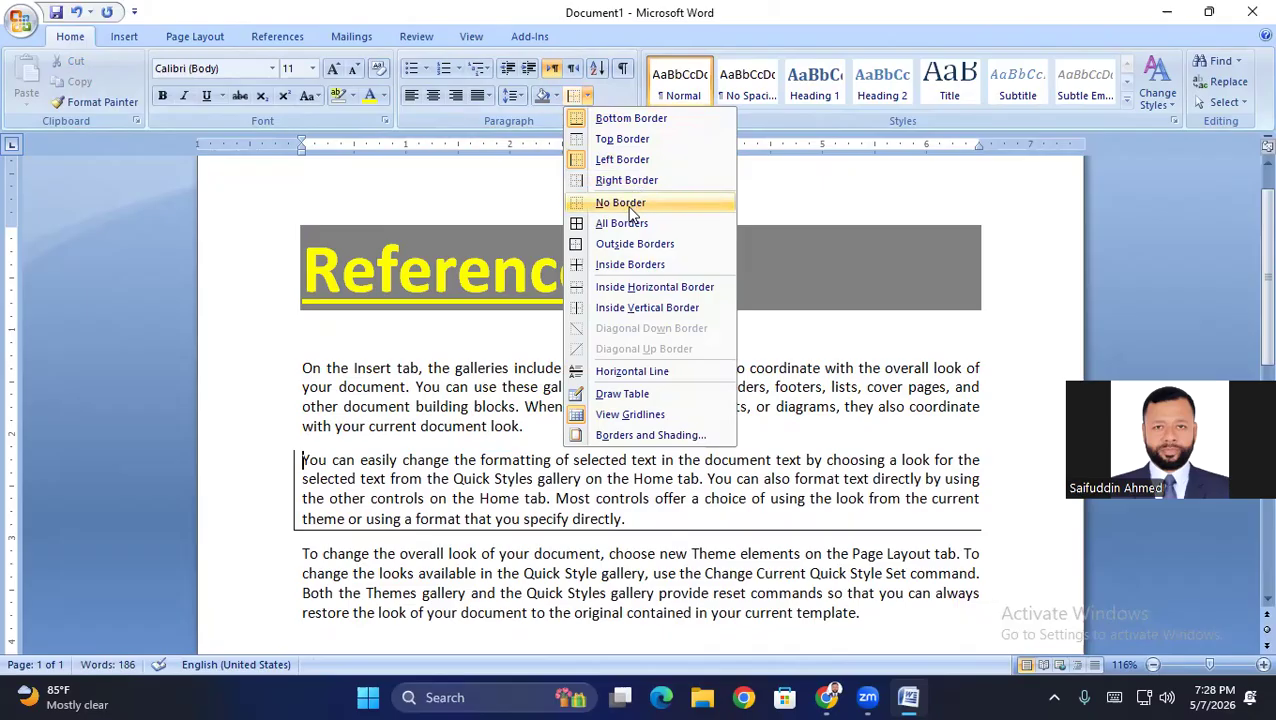
{"action": "left_click", "coordinate": [622, 180]}
{"action": "left_click", "coordinate": [589, 96]}
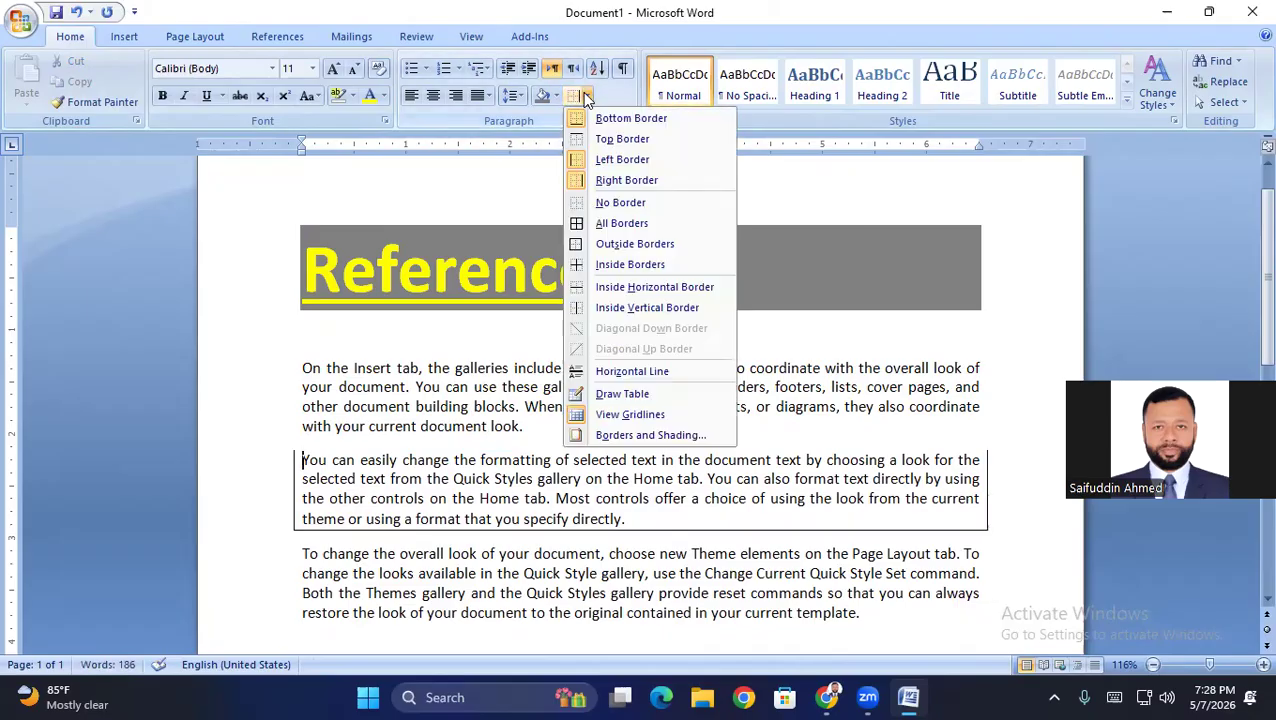
{"action": "left_click", "coordinate": [607, 137]}
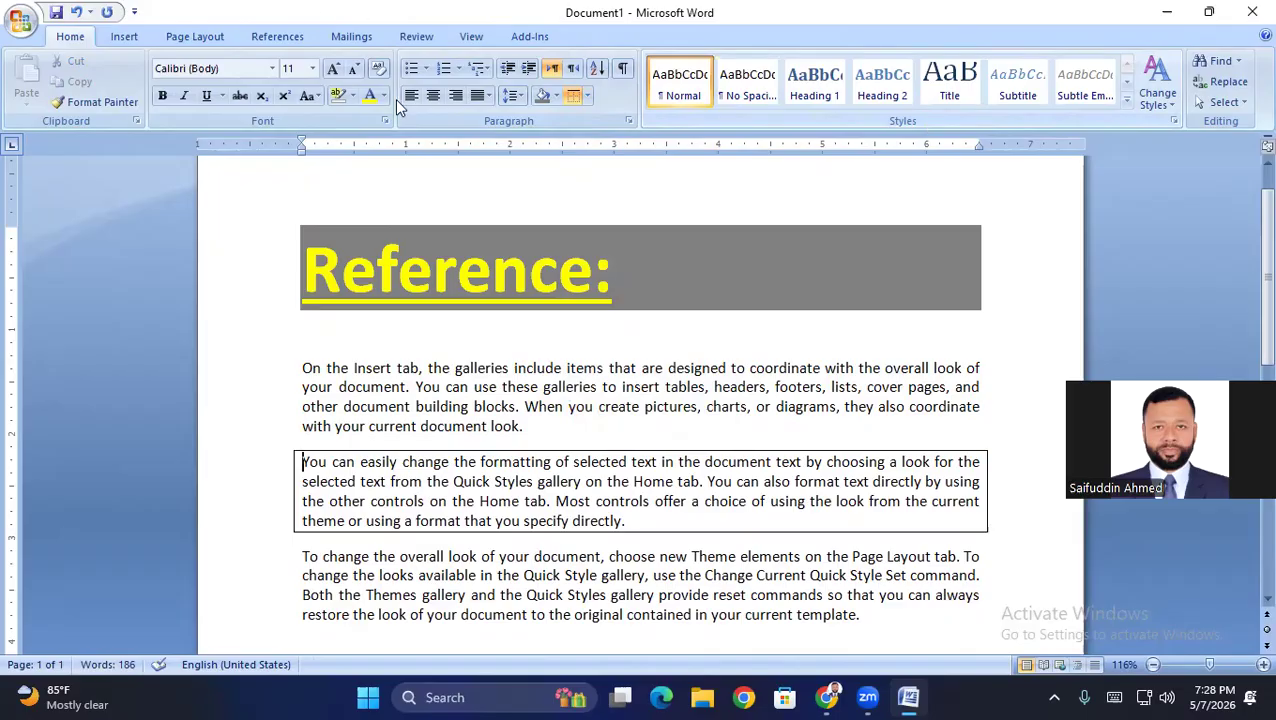
Select the bordered 'You can easily change' paragraph and fill it with green shading
{"action": "left_click_drag", "start_coordinate": [308, 463], "coordinate": [644, 516]}
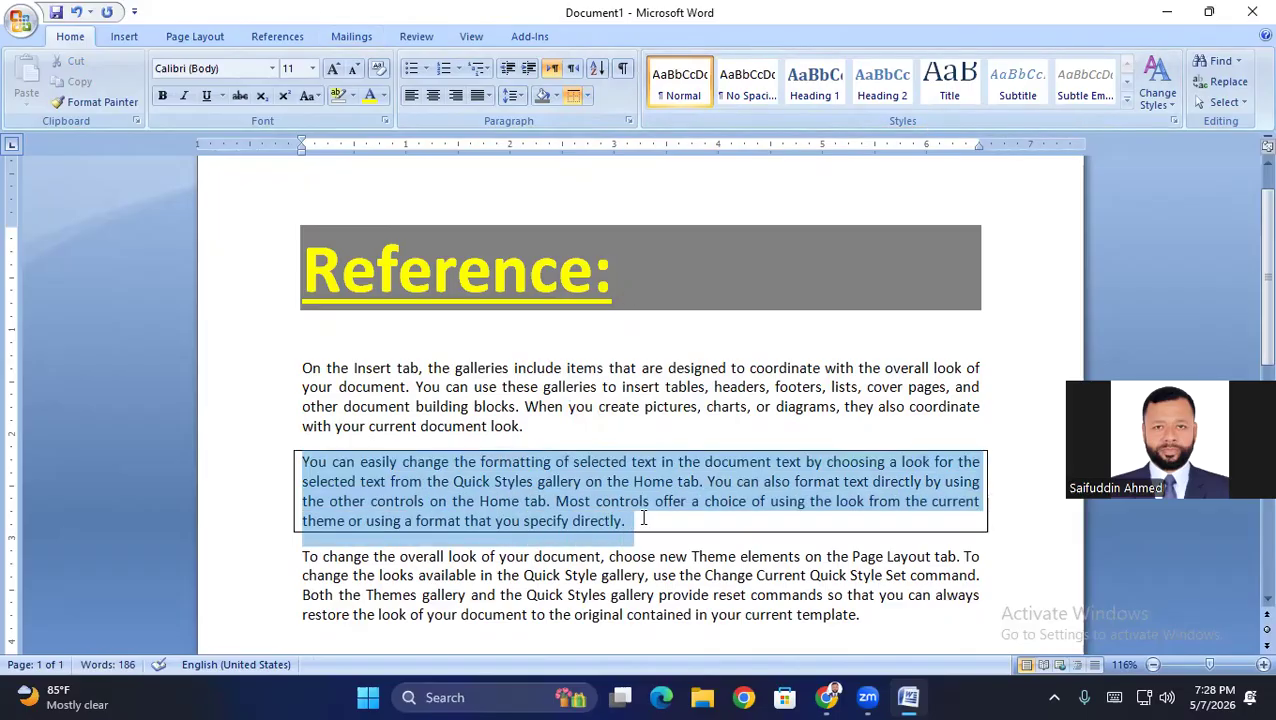
{"action": "left_click", "coordinate": [557, 96]}
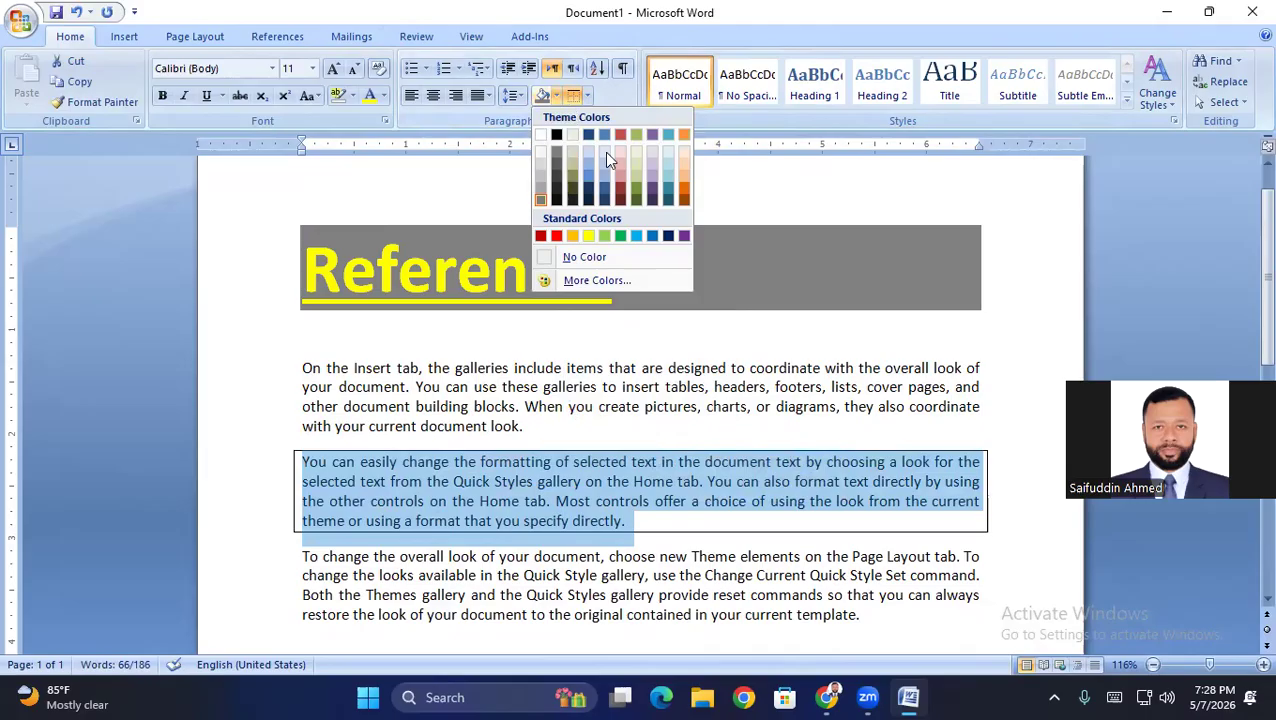
{"action": "left_click", "coordinate": [621, 237]}
{"action": "left_click", "coordinate": [866, 387]}
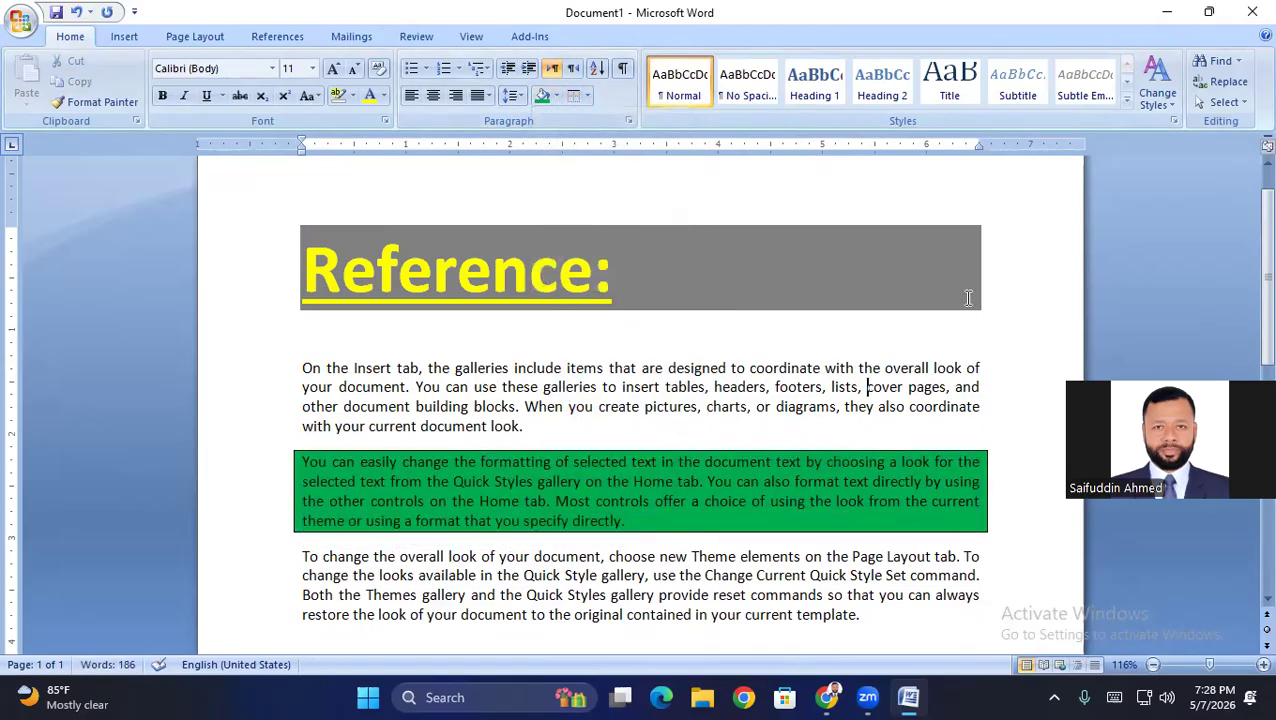
{"action": "scroll", "coordinate": [670, 296], "scroll_direction": "down", "scroll_amount": 3}
{"action": "scroll", "coordinate": [670, 296], "scroll_direction": "up", "scroll_amount": 4}
{"action": "scroll", "coordinate": [670, 296], "scroll_direction": "down", "scroll_amount": 1}
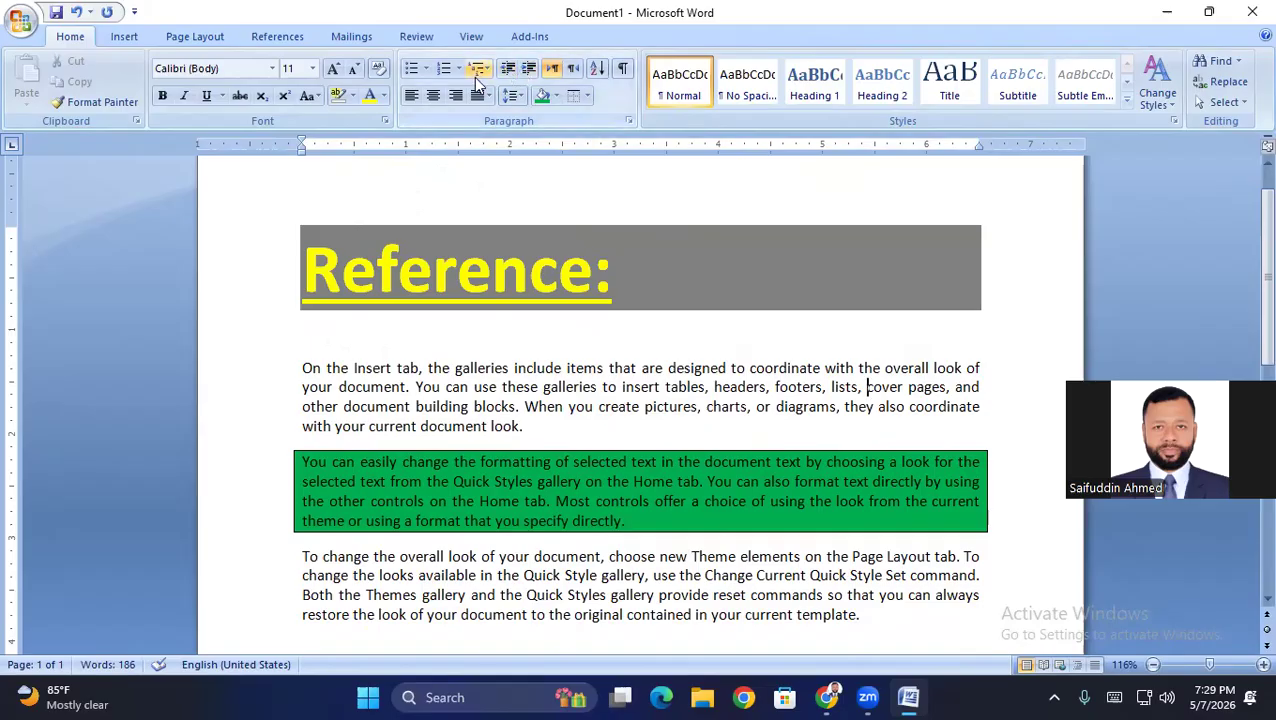
{"action": "scroll", "coordinate": [455, 453], "scroll_direction": "down", "scroll_amount": 5}
Type 'Where is the capital of banglasesh?' below the last paragraph, add an indented line, and select both lines
{"action": "left_click", "coordinate": [362, 403]}
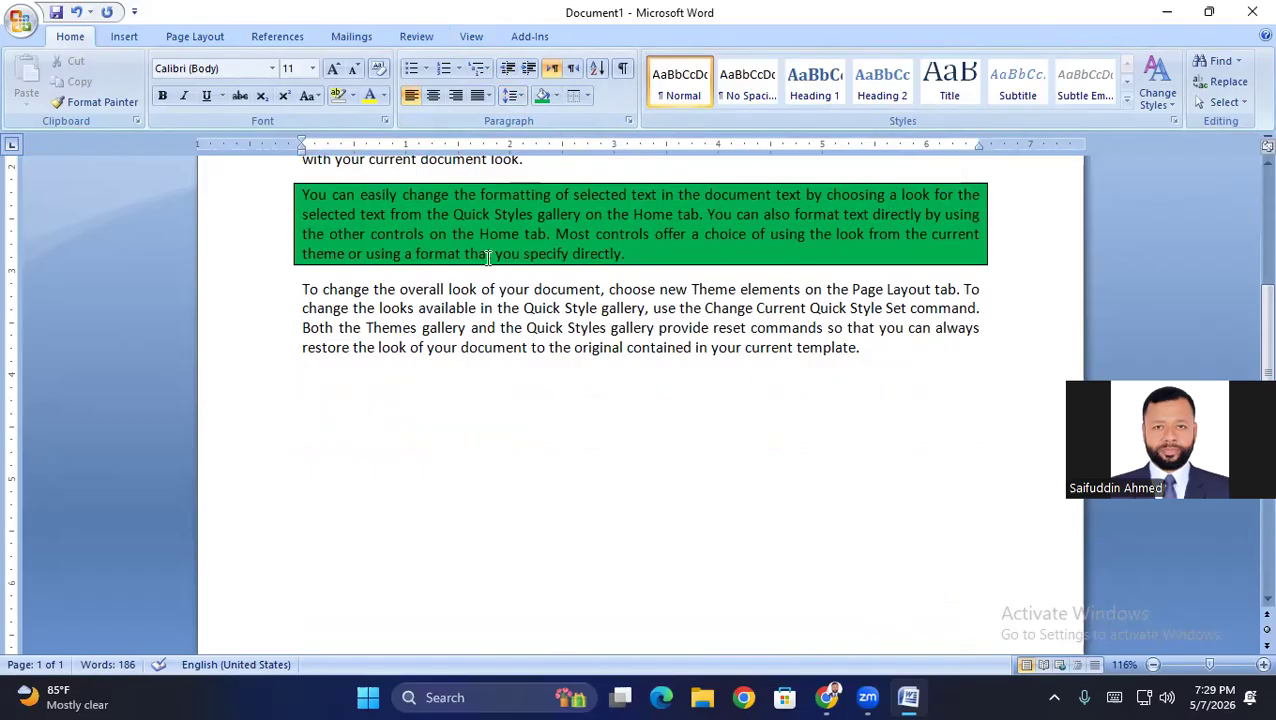
{"action": "type", "text": "Where is the "}
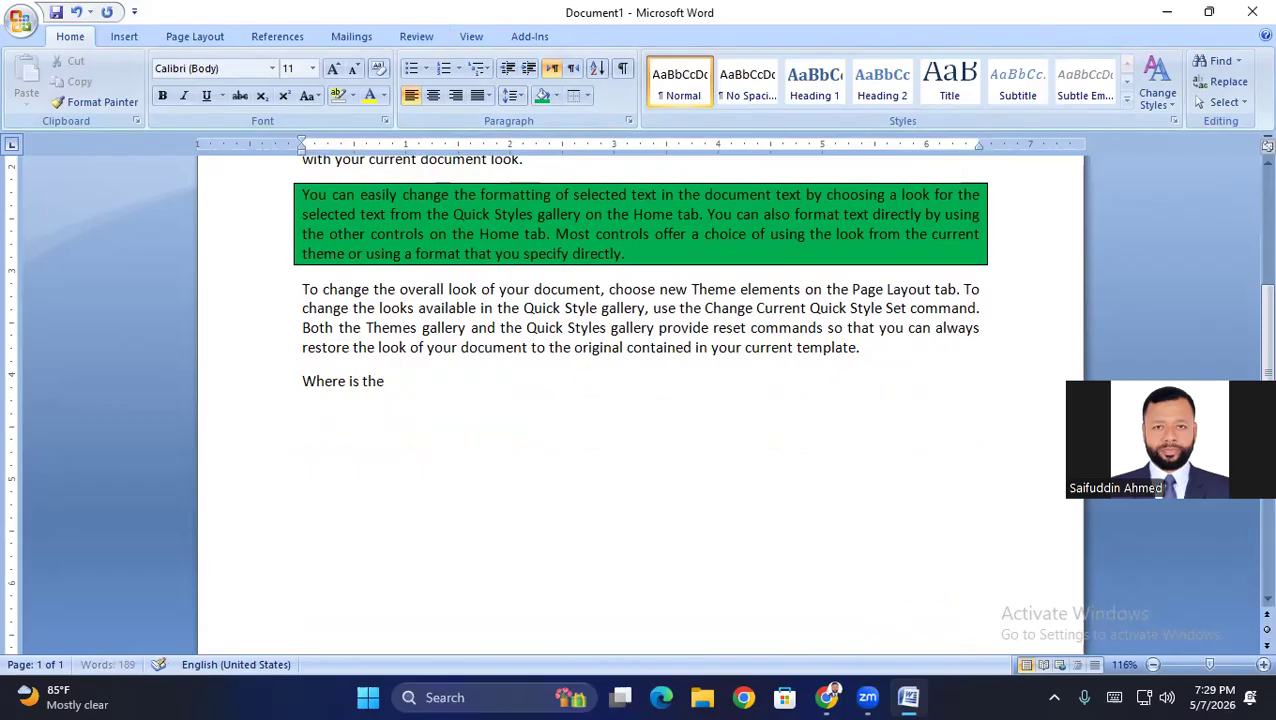
{"action": "type", "text": "capital o "}
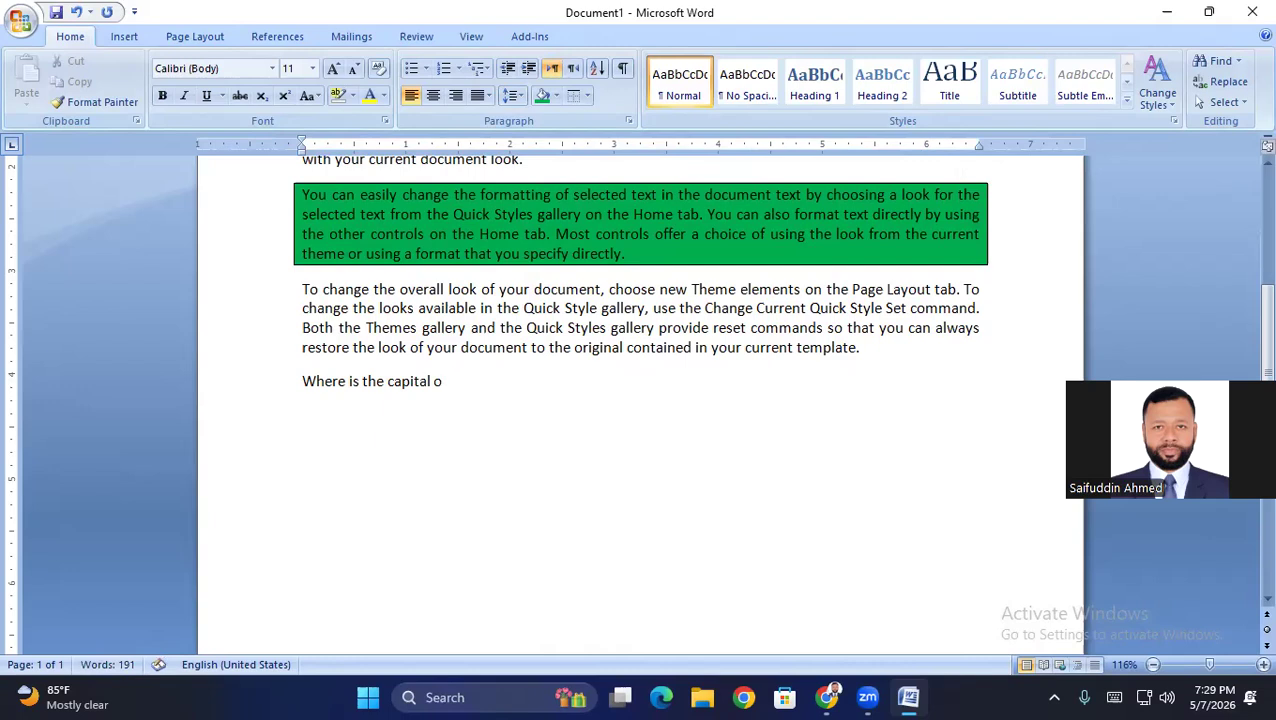
{"action": "type", "text": "f banglasesh?"}
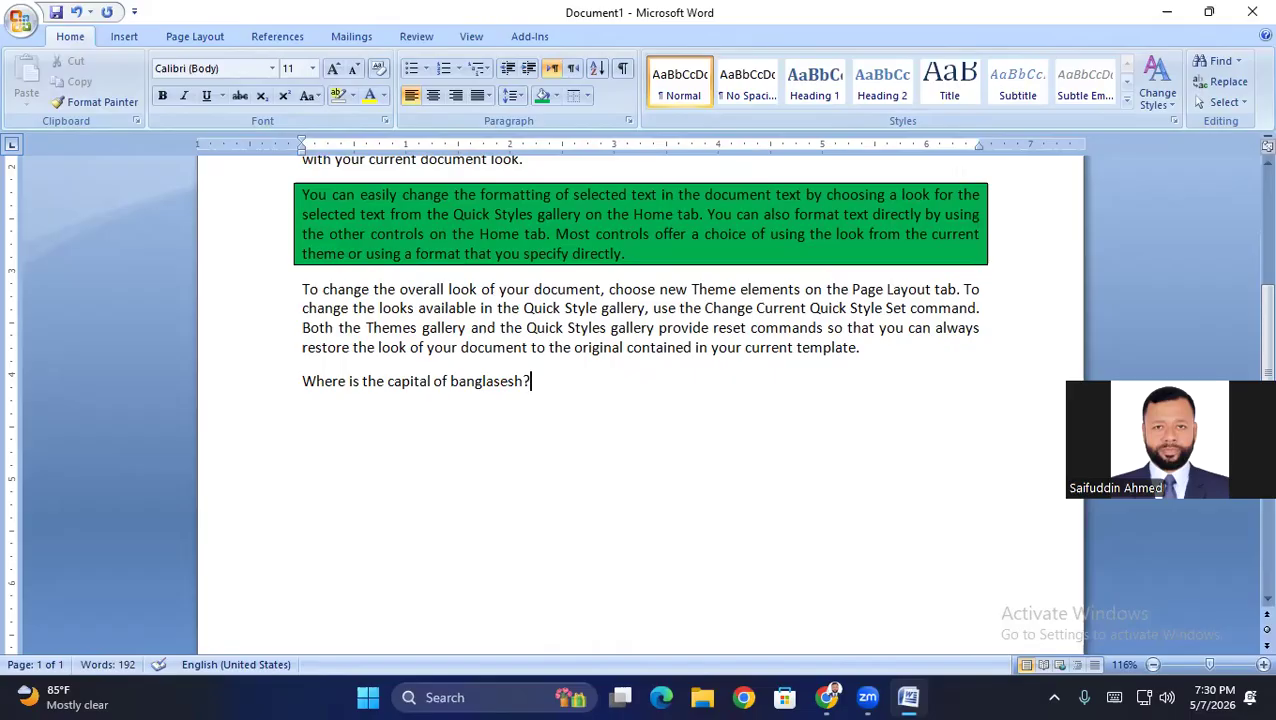
{"action": "key", "text": "Return"}
{"action": "key", "text": "Tab"}
{"action": "left_click_drag", "start_coordinate": [303, 380], "coordinate": [600, 412]}
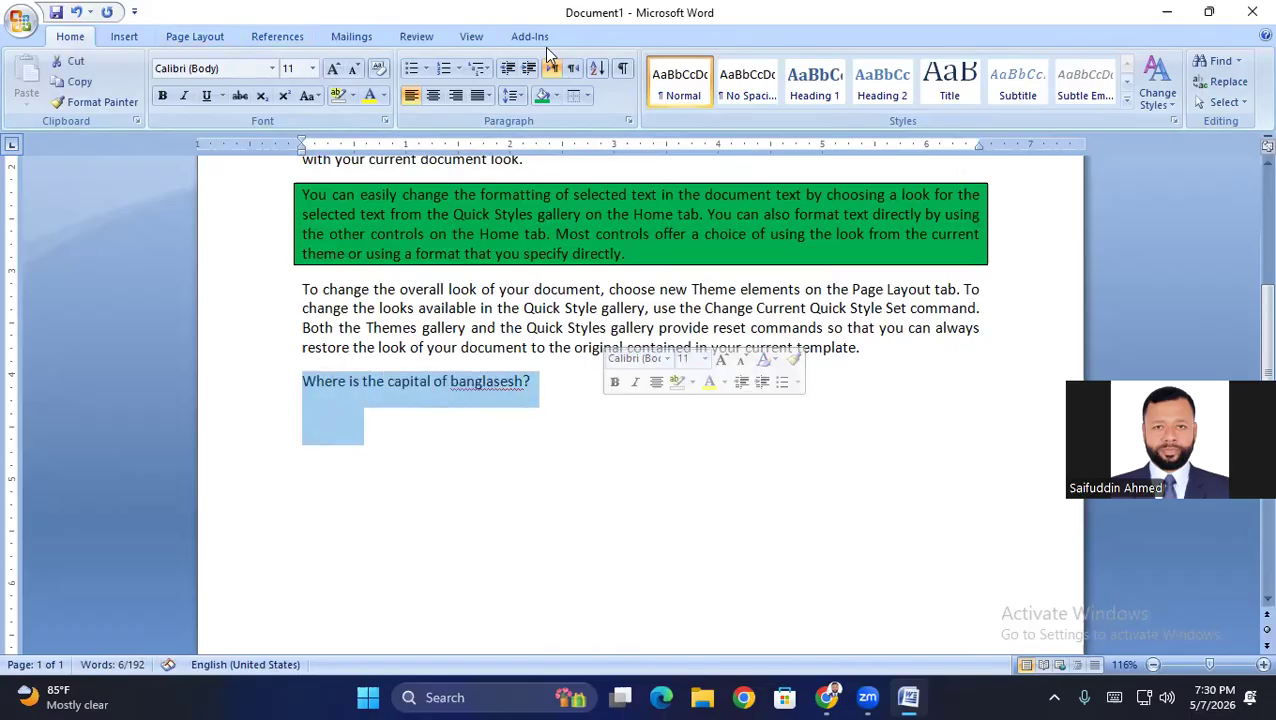
Number the question as item 1) with the 1) a) i) multilevel list style, reapplying it after an undo
{"action": "left_click", "coordinate": [481, 69]}
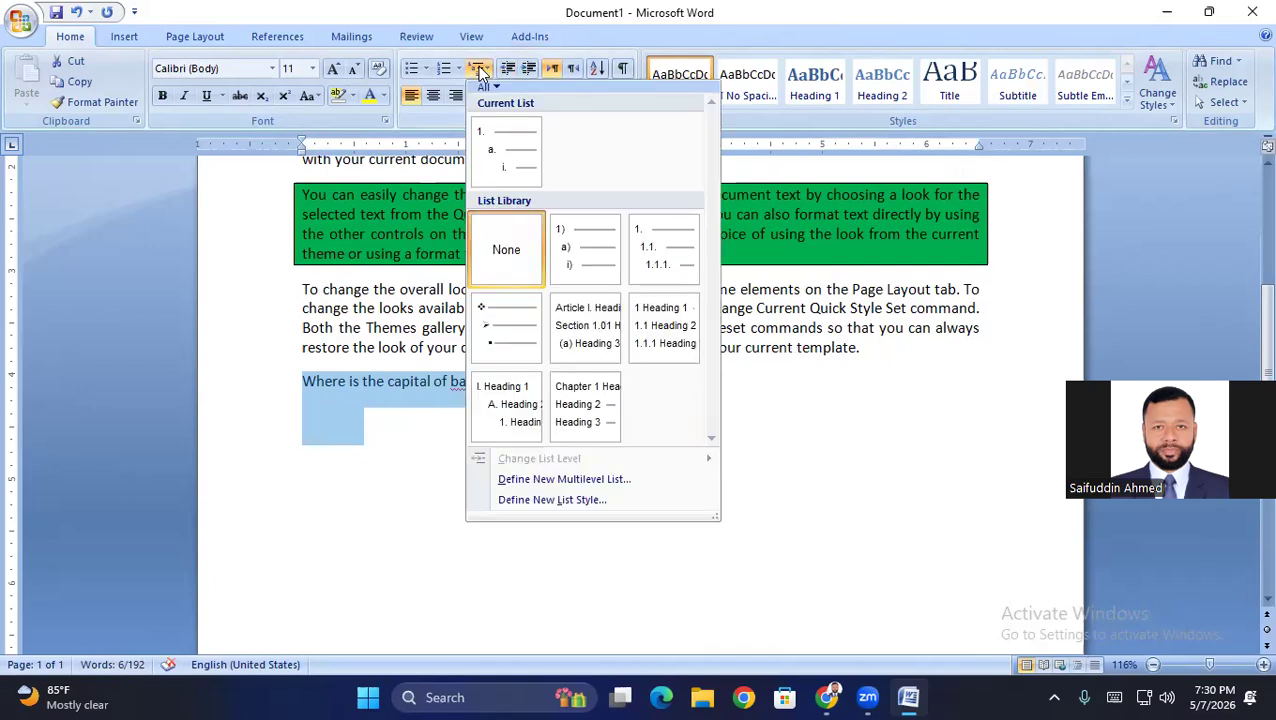
{"action": "mouse_move", "coordinate": [570, 248]}
{"action": "left_click", "coordinate": [570, 248]}
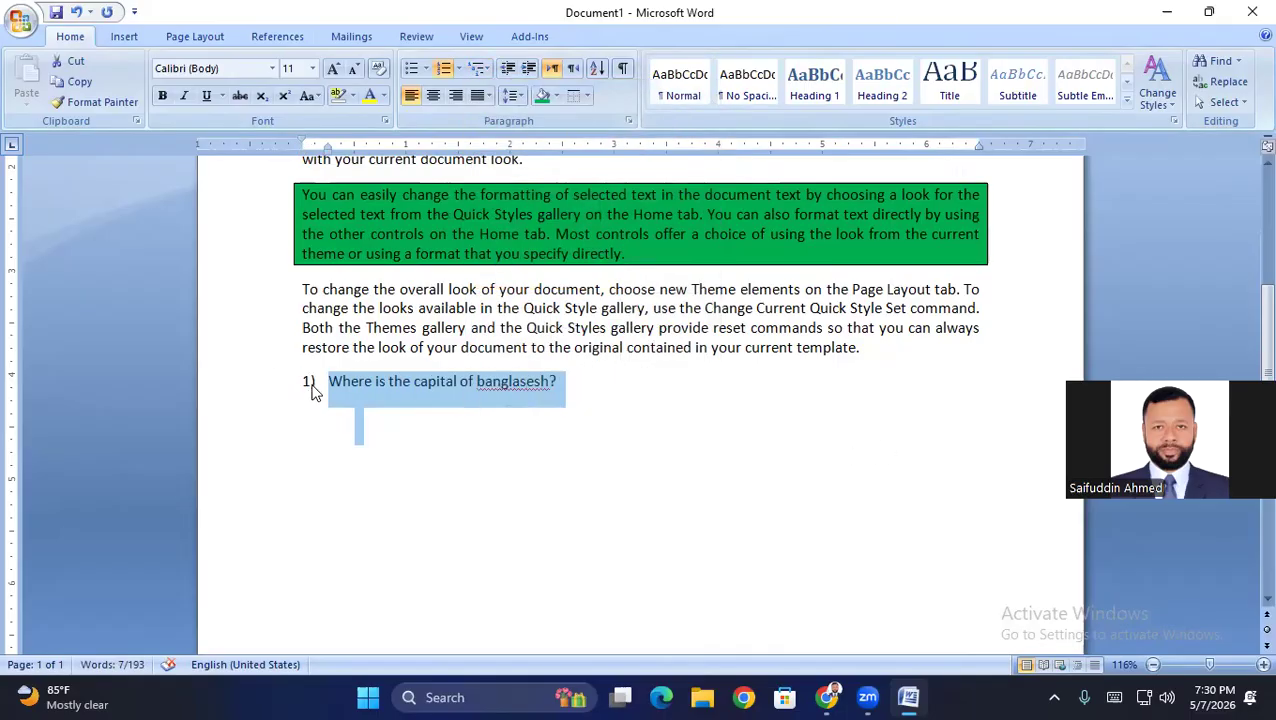
{"action": "left_click", "coordinate": [76, 12]}
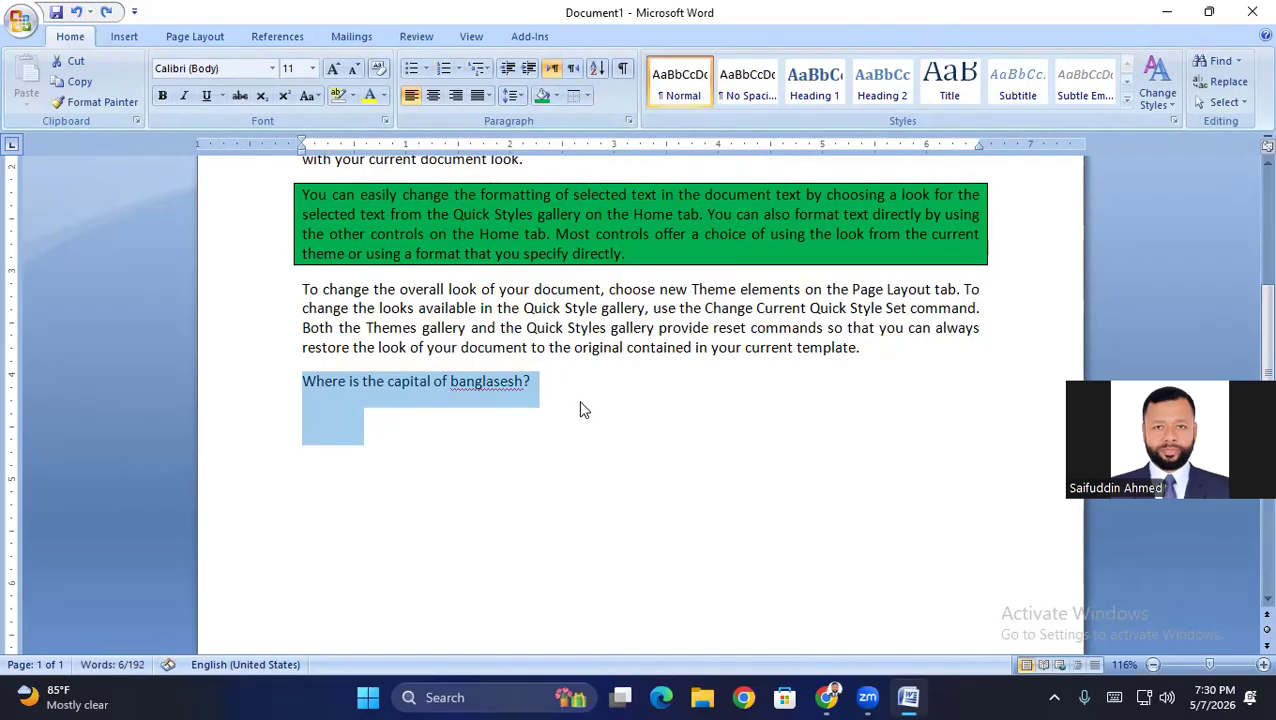
{"action": "left_click", "coordinate": [476, 70]}
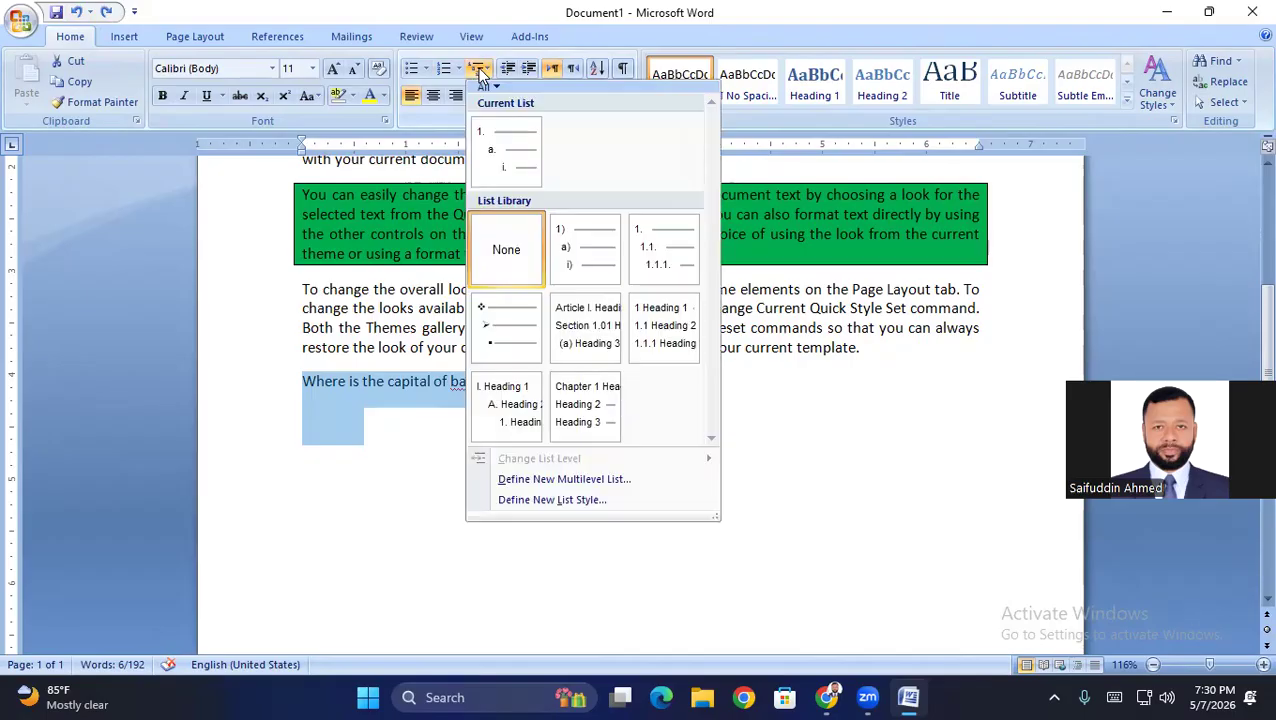
{"action": "left_click", "coordinate": [573, 266]}
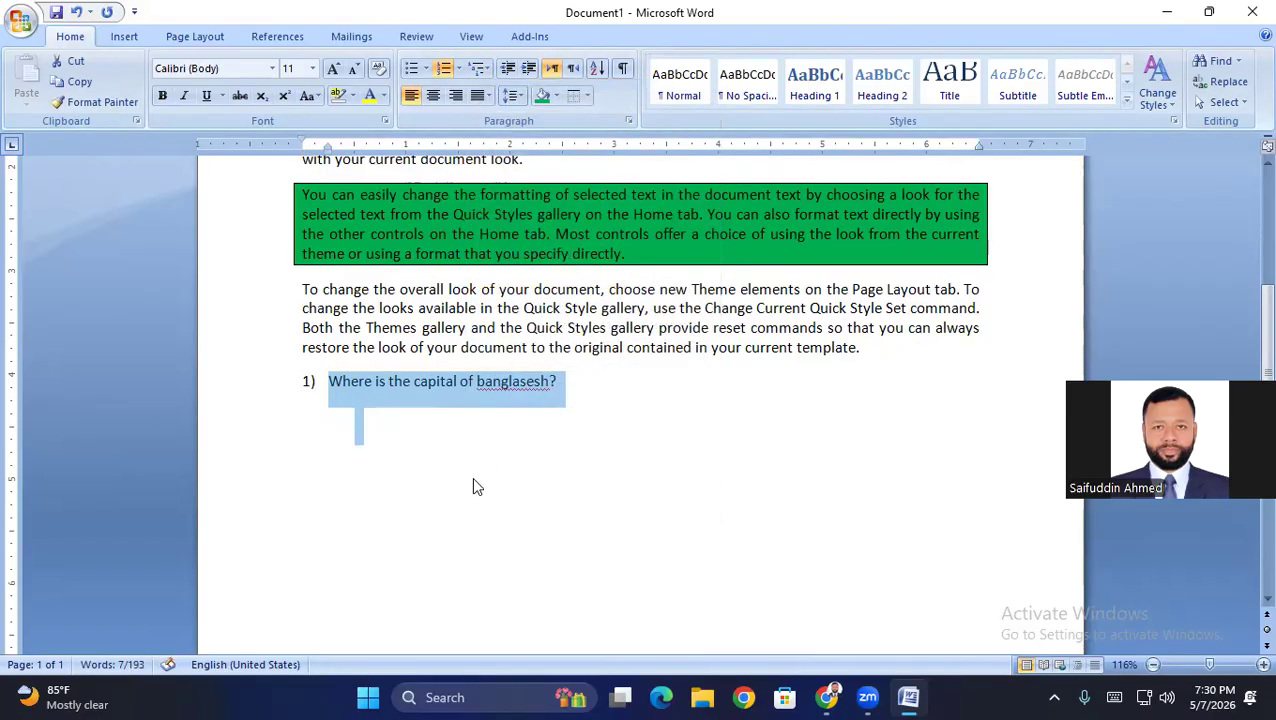
{"action": "left_click", "coordinate": [589, 383]}
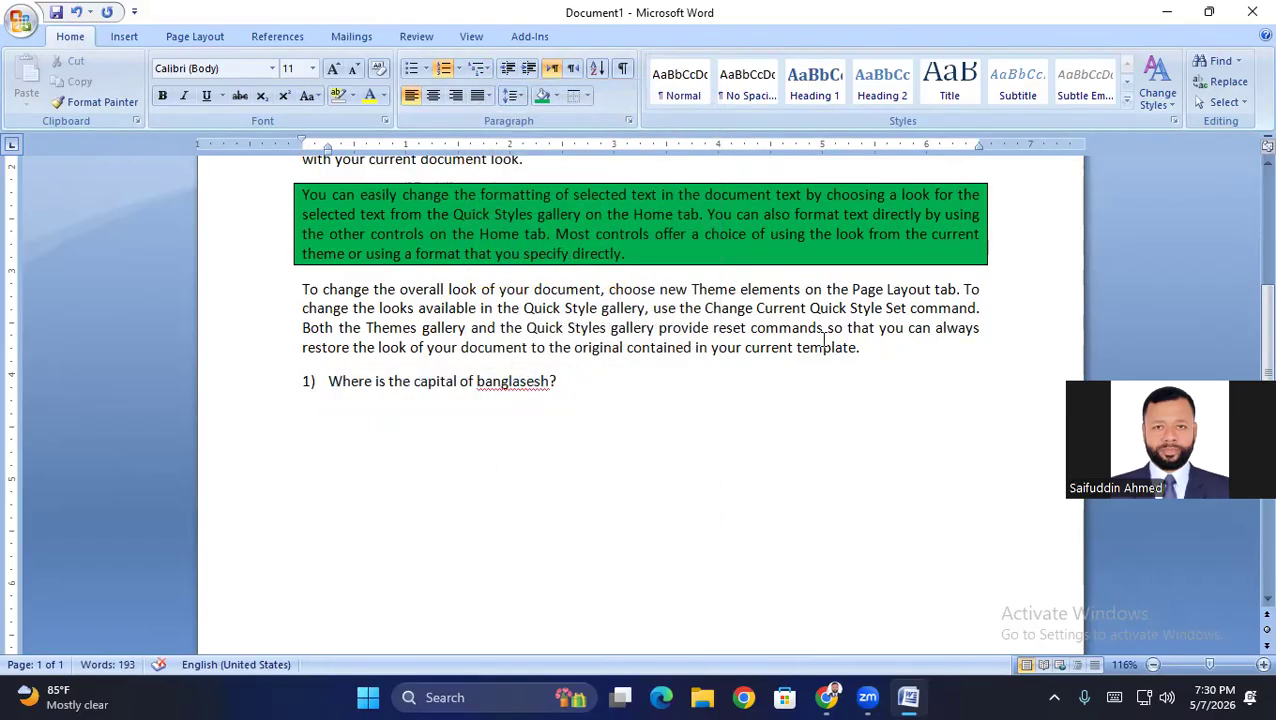
Add lettered options a) Dhaka, b) Baris, c) Rangpur and d) Mymensing under the question
{"action": "key", "text": "Return"}
{"action": "key", "text": "Tab"}
{"action": "type", "text": "Dhaka"}
{"action": "key", "text": "Return"}
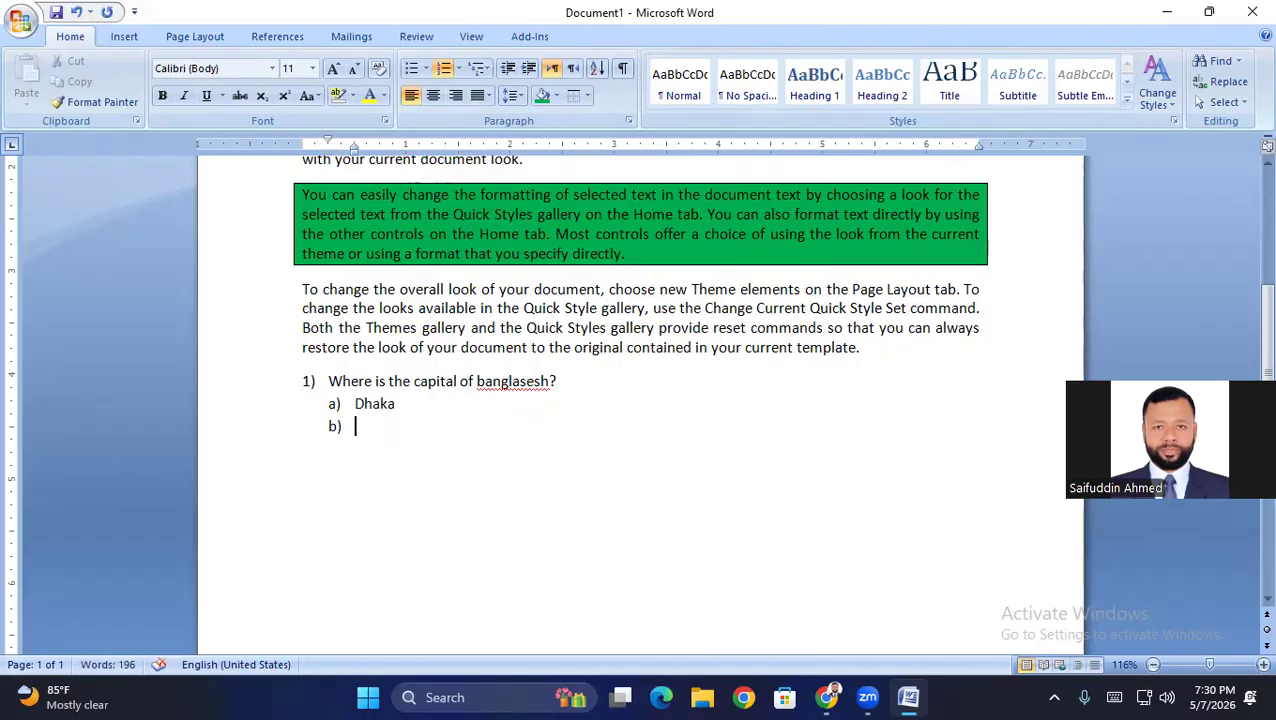
{"action": "type", "text": "Ba"}
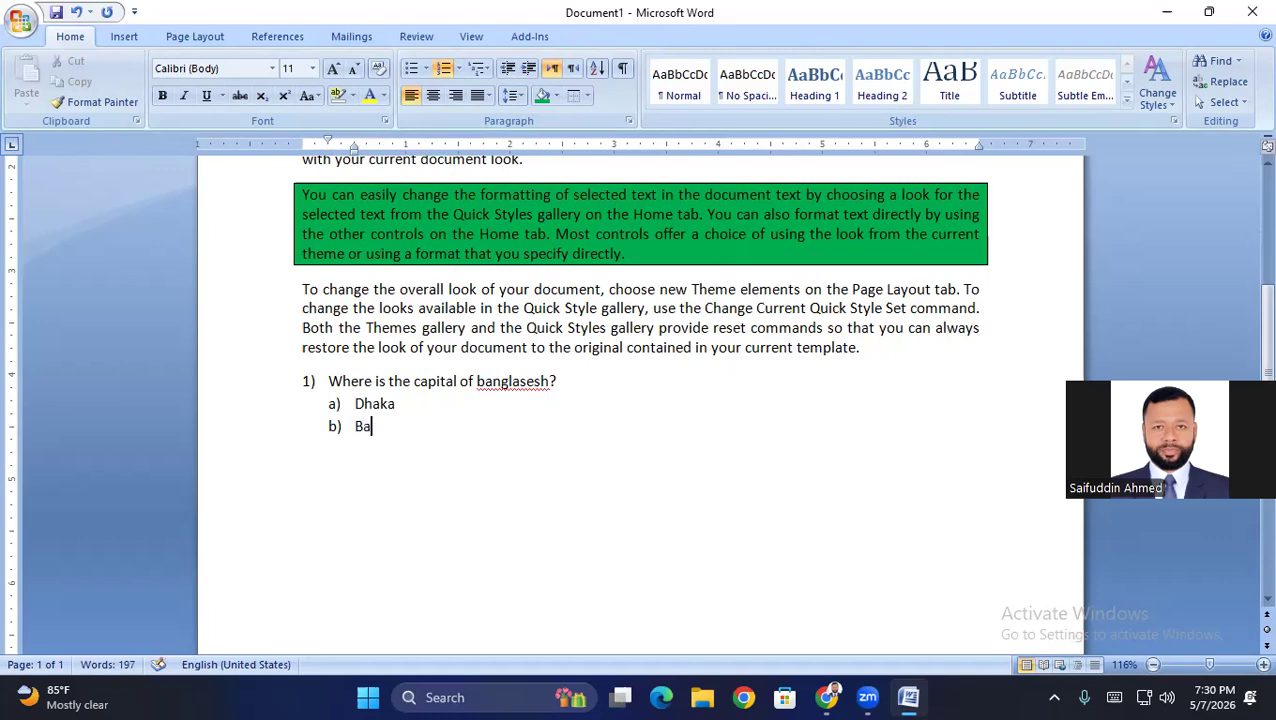
{"action": "type", "text": "rishal"}
{"action": "key", "text": "Return"}
{"action": "type", "text": "Ra"}
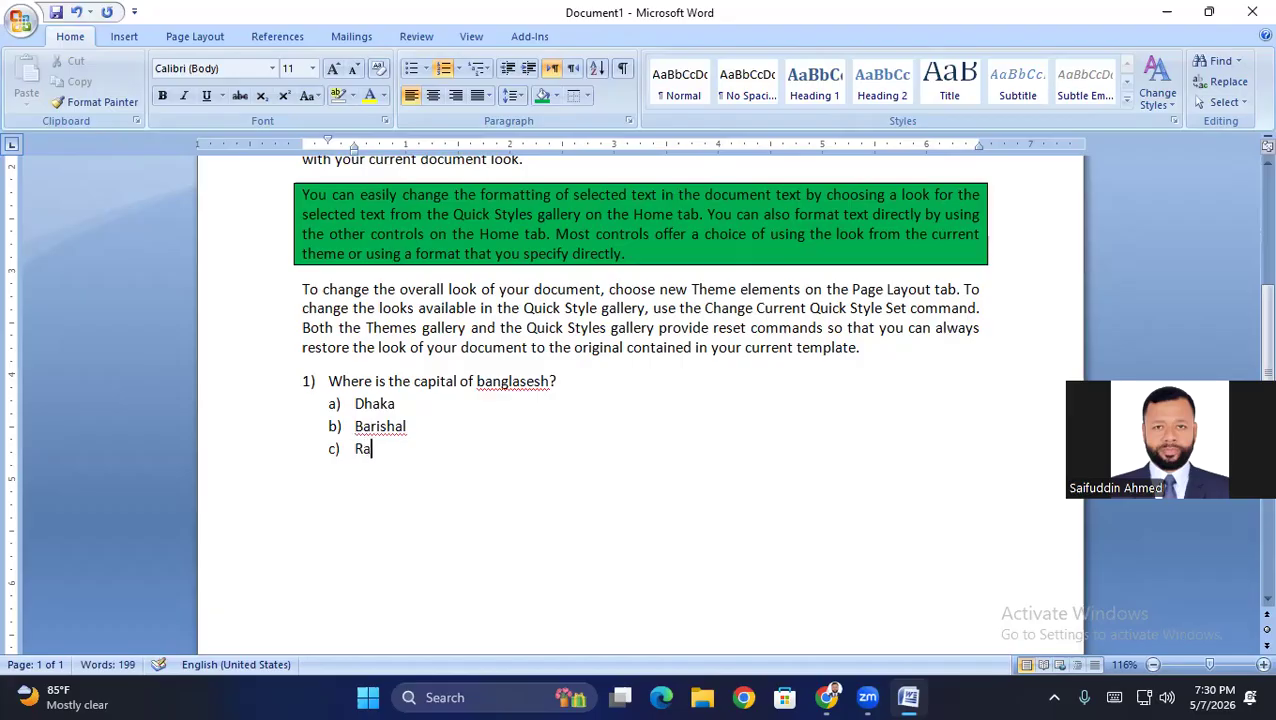
{"action": "type", "text": "ngpur"}
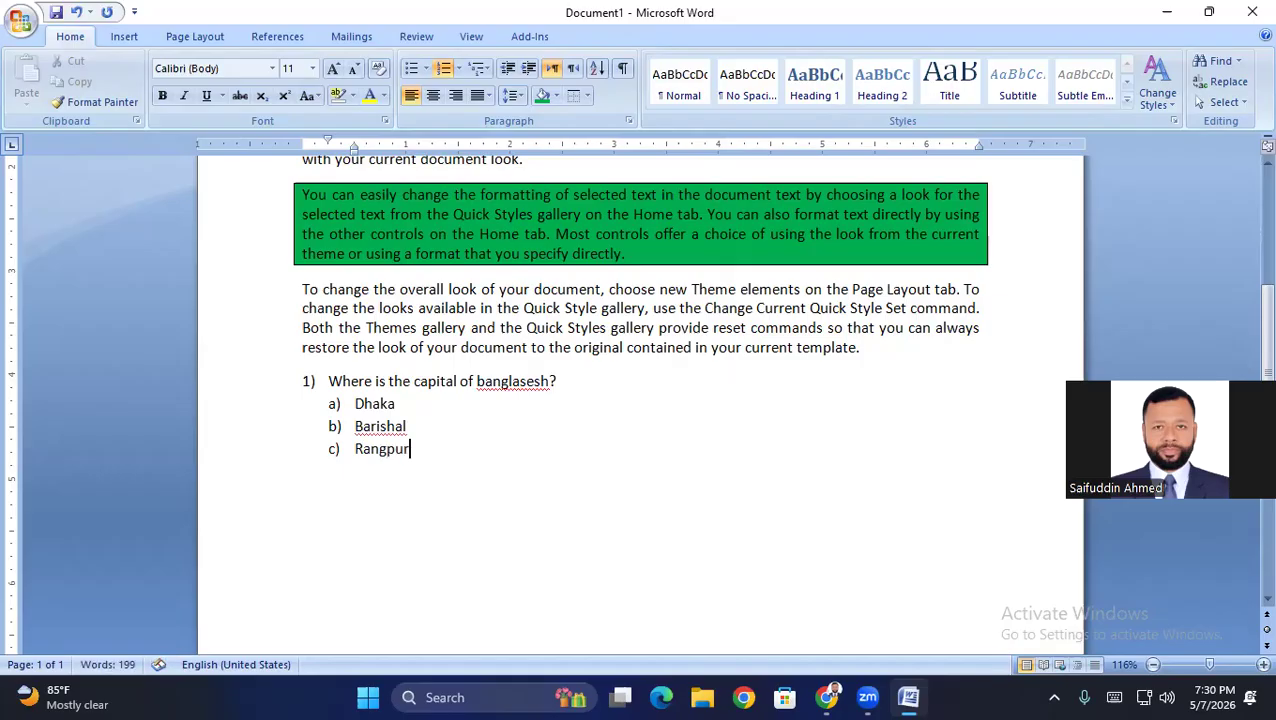
{"action": "key", "text": "Return"}
{"action": "type", "text": "Mymen"}
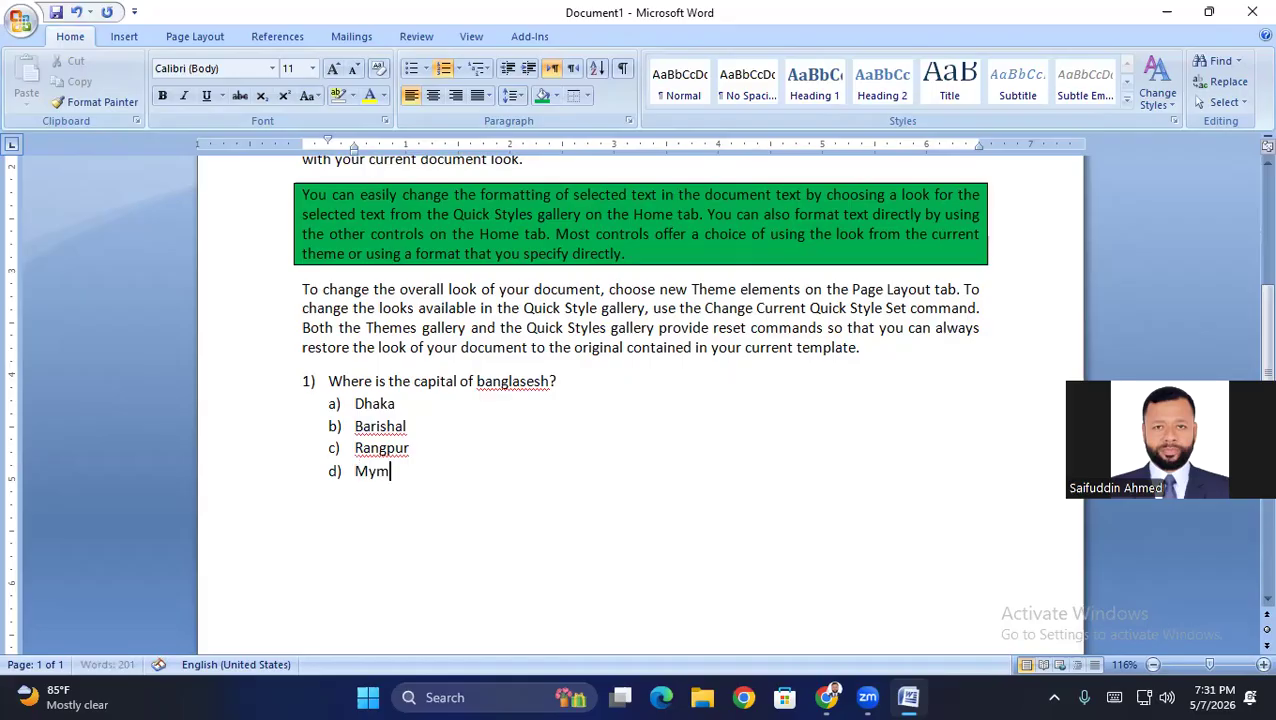
{"action": "type", "text": "sing"}
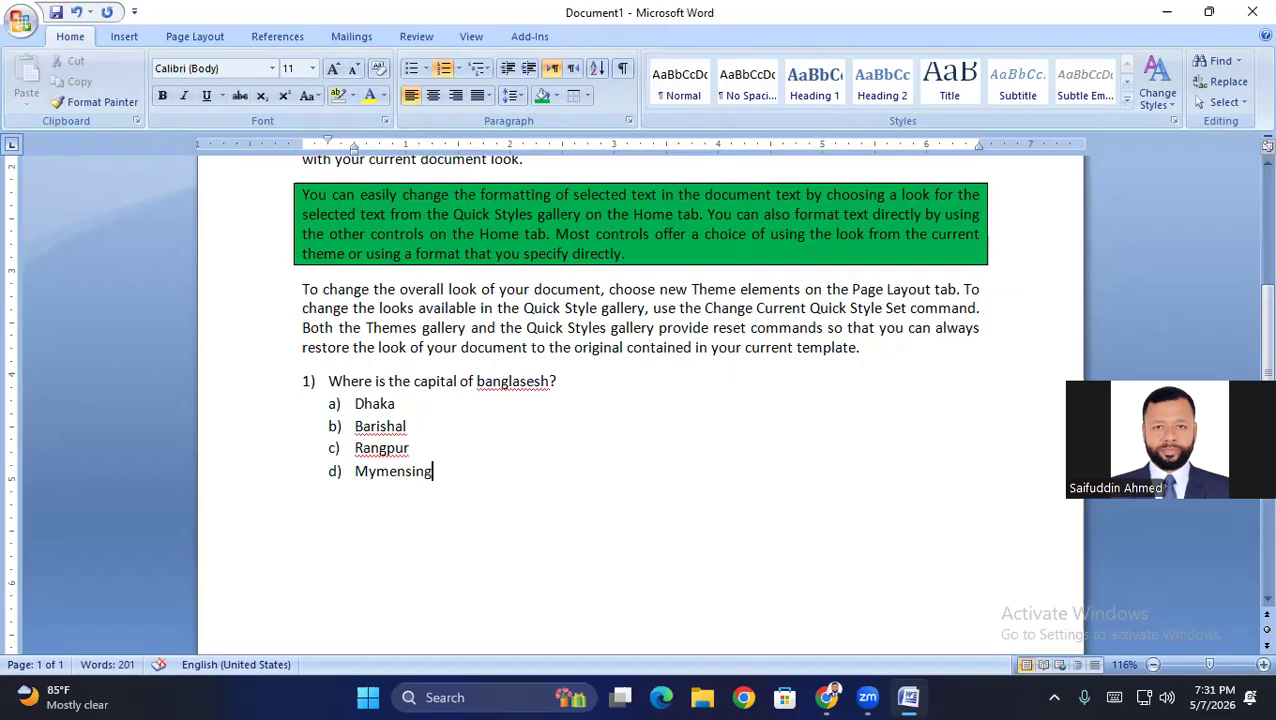
Add item 2) with filler text and four filler sub-items a) to d)
{"action": "key", "text": "Return"}
{"action": "key", "text": "shift+Tab"}
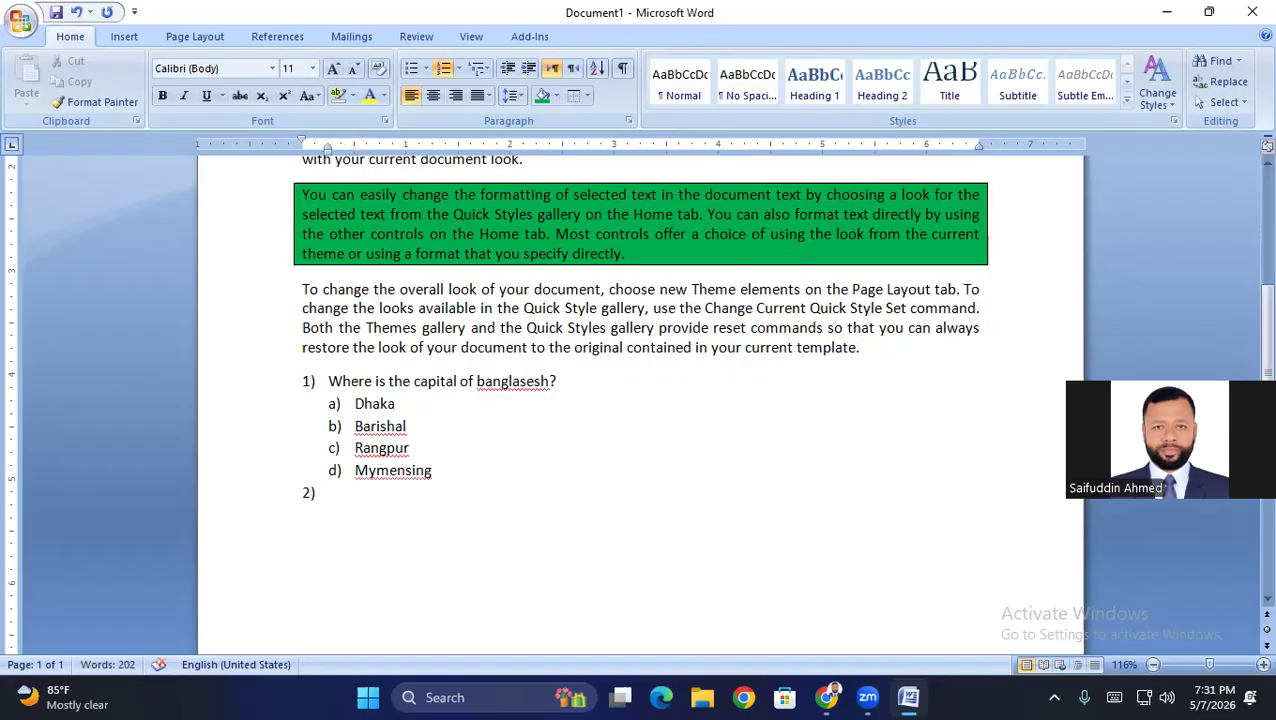
{"action": "type", "text": "sssssssssssssssssssssssssssssssssssss"}
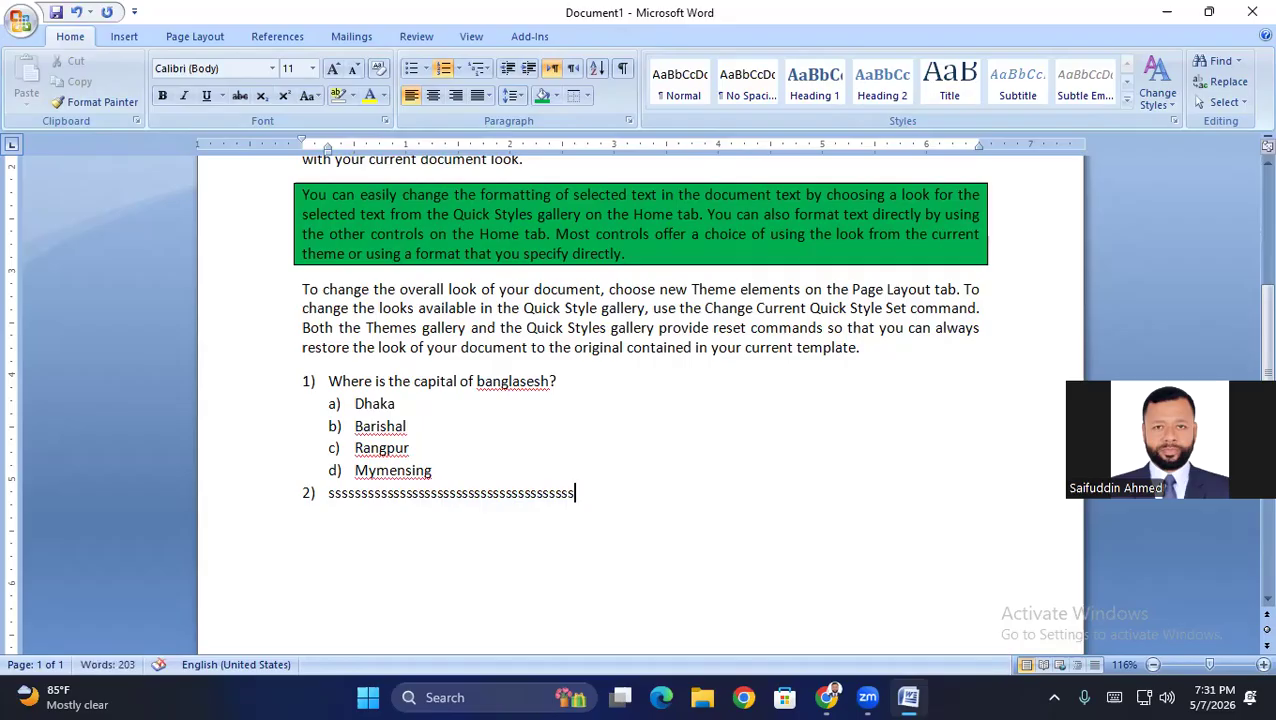
{"action": "key", "text": "Return"}
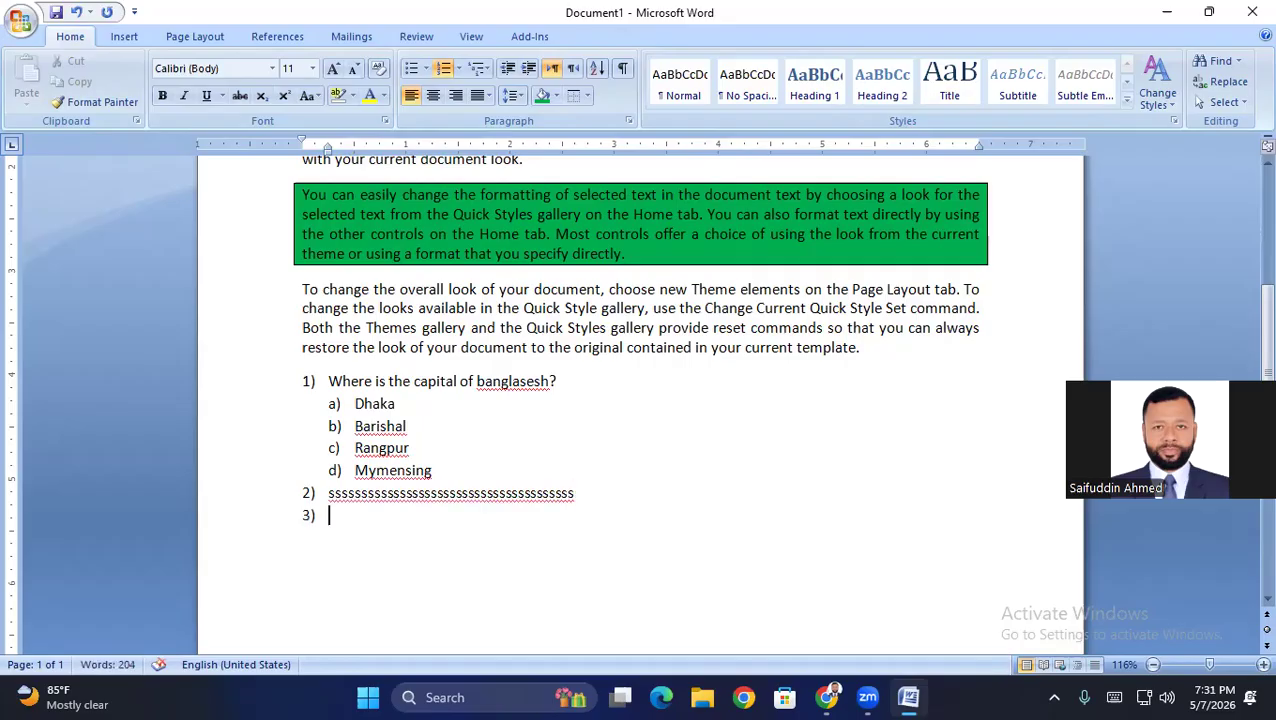
{"action": "key", "text": "Tab"}
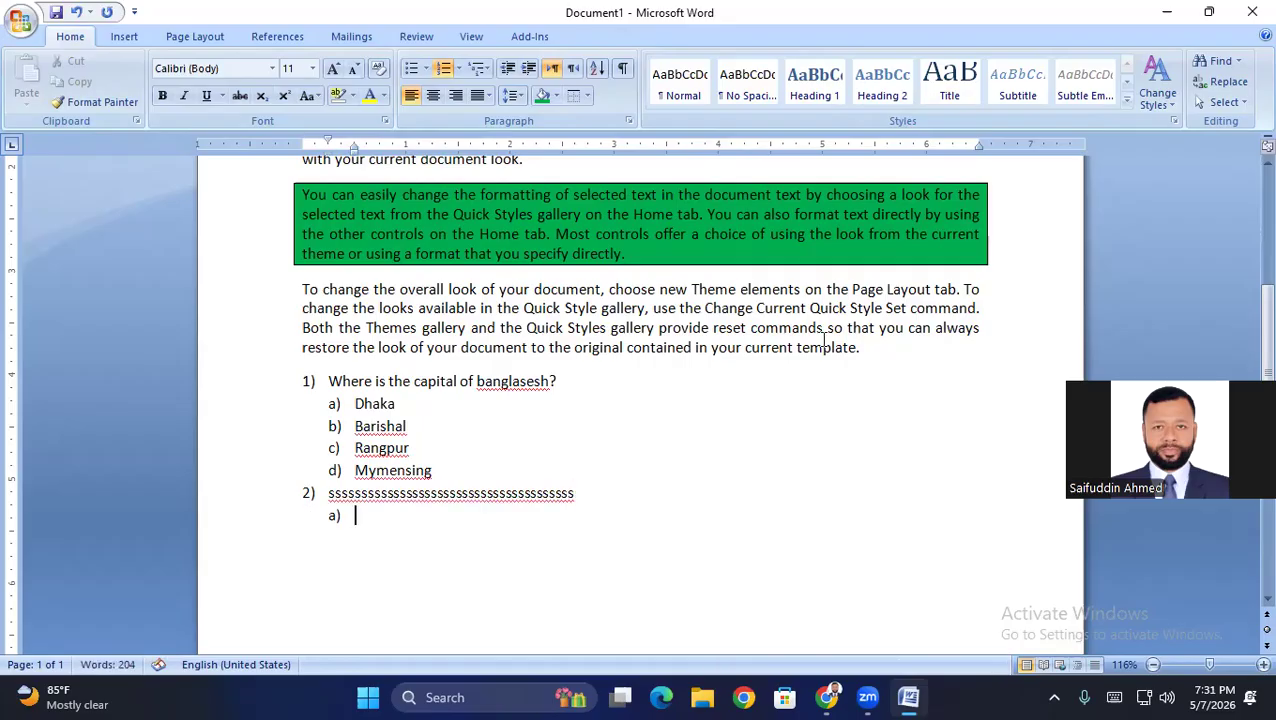
{"action": "type", "text": "kgjldfjglfdkjg"}
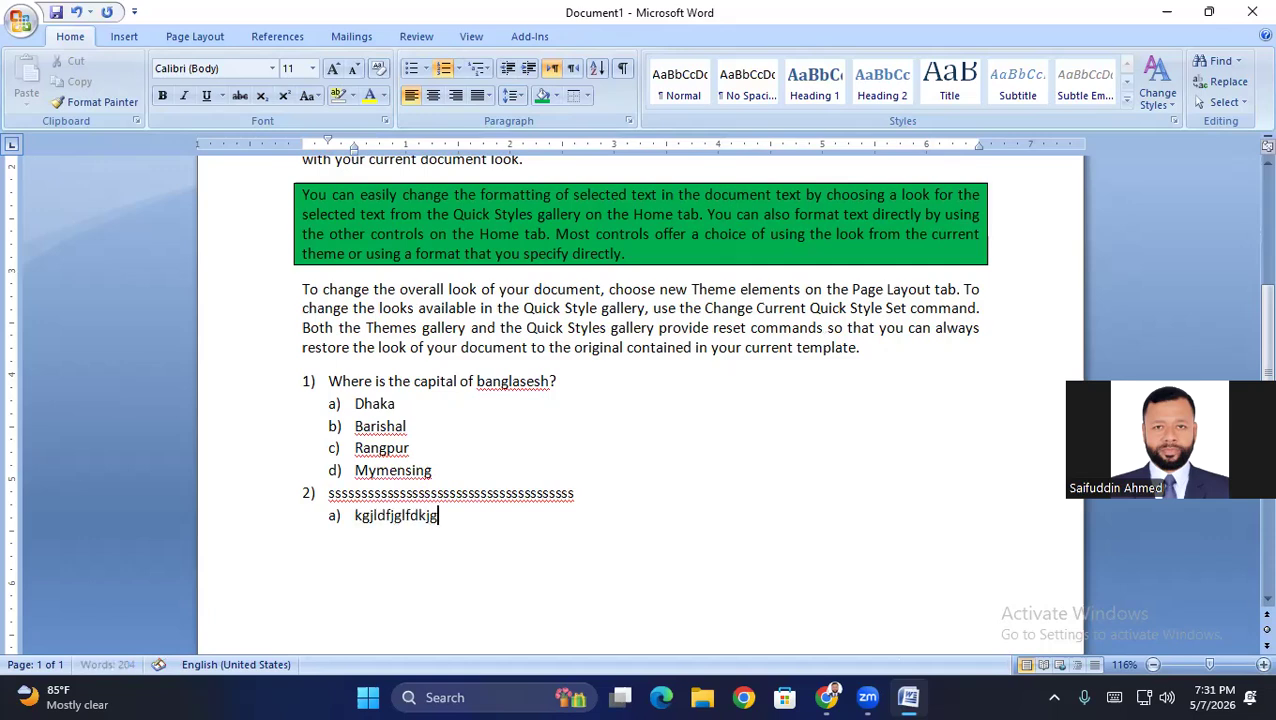
{"action": "key", "text": "Return"}
{"action": "type", "text": "gjlkfjglkdfj"}
{"action": "key", "text": "Return"}
{"action": "type", "text": "gjklkfjglkdfj"}
{"action": "key", "text": "Return"}
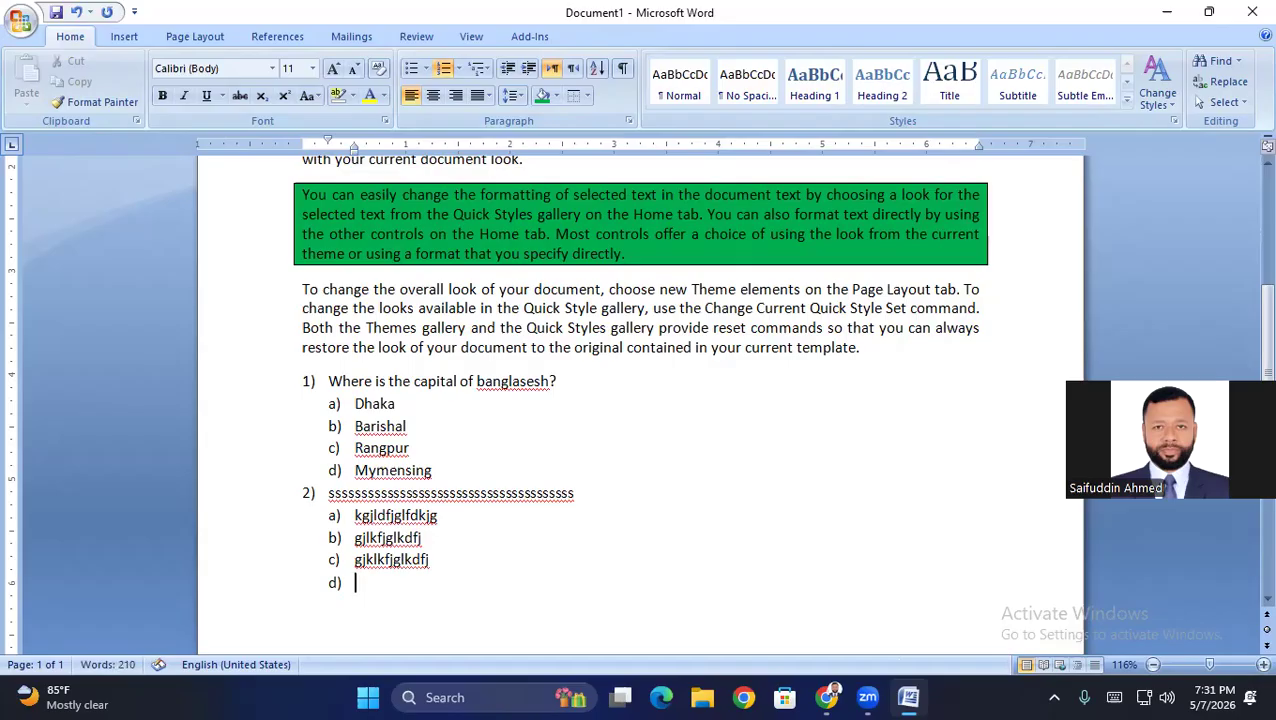
{"action": "type", "text": "kjgldfjglkfjdgfj"}
Add item 3) with filler text and four filler sub-items a) to d)
{"action": "key", "text": "Return"}
{"action": "key", "text": "Return"}
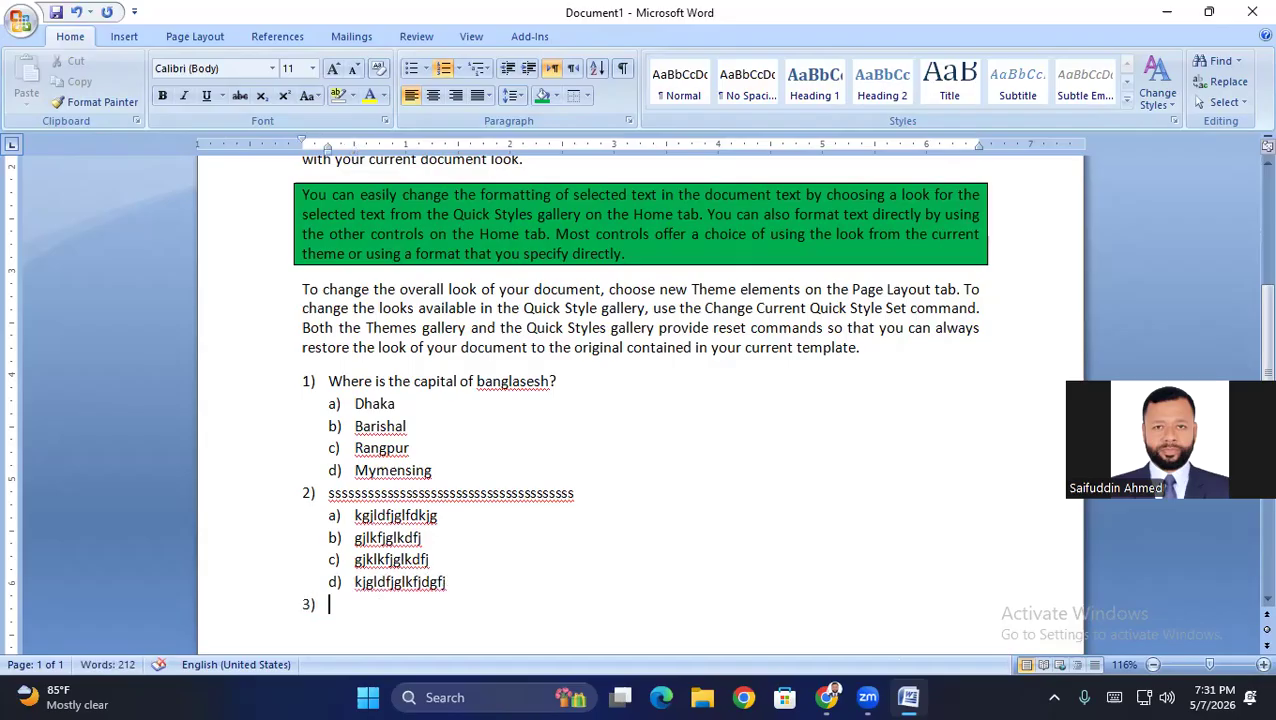
{"action": "type", "text": "fffffffffffffffffffffffffffffffffffffffffffffffffffff"}
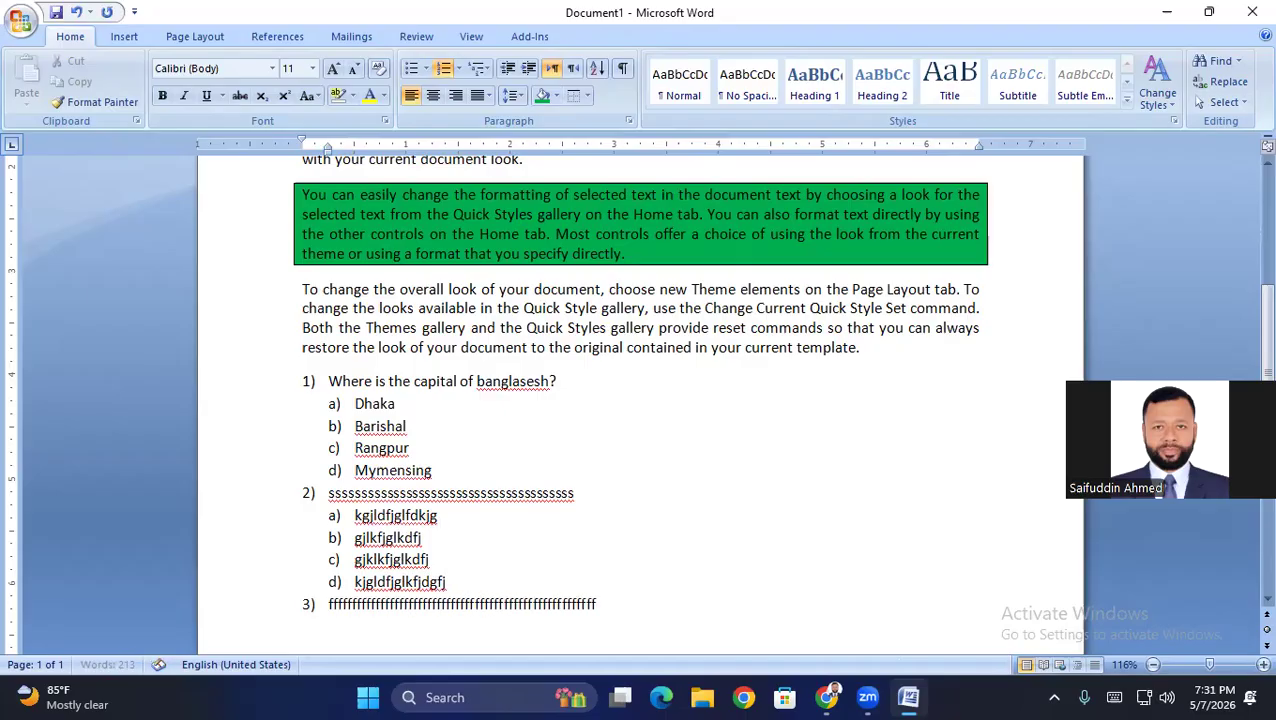
{"action": "key", "text": "Return"}
{"action": "key", "text": "Tab"}
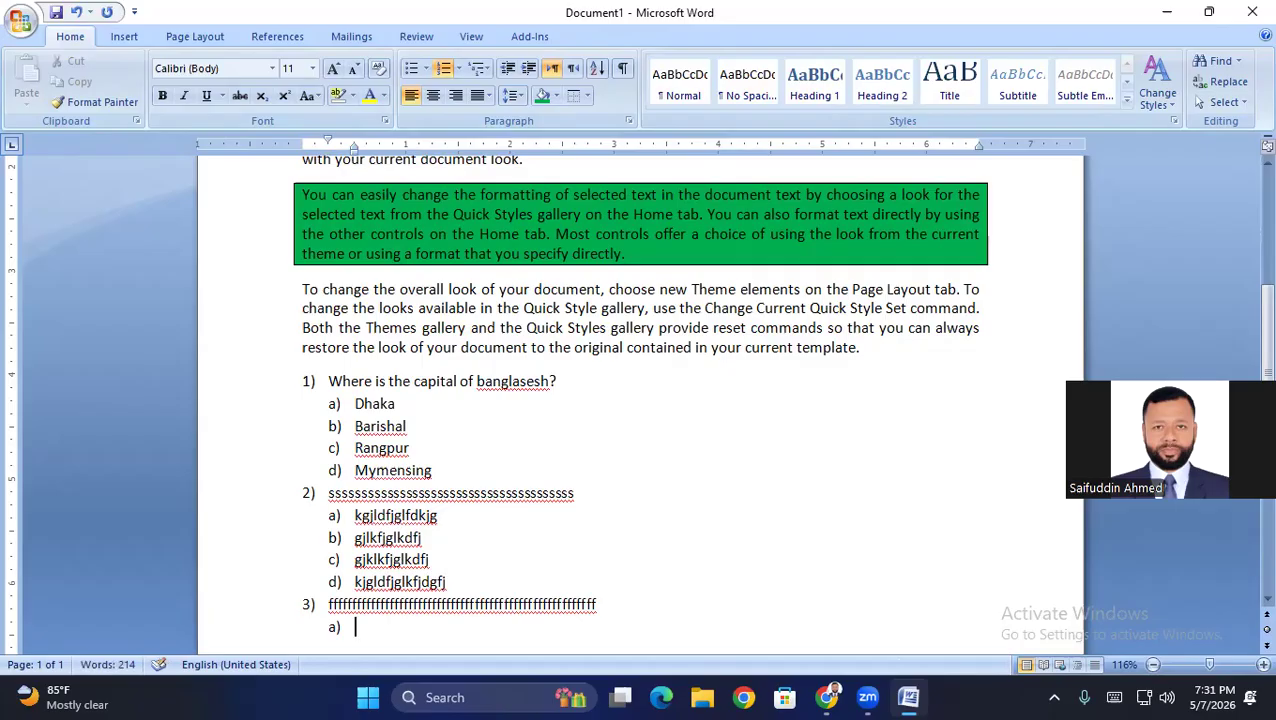
{"action": "type", "text": "ghkjdlfghkjdfhgjk"}
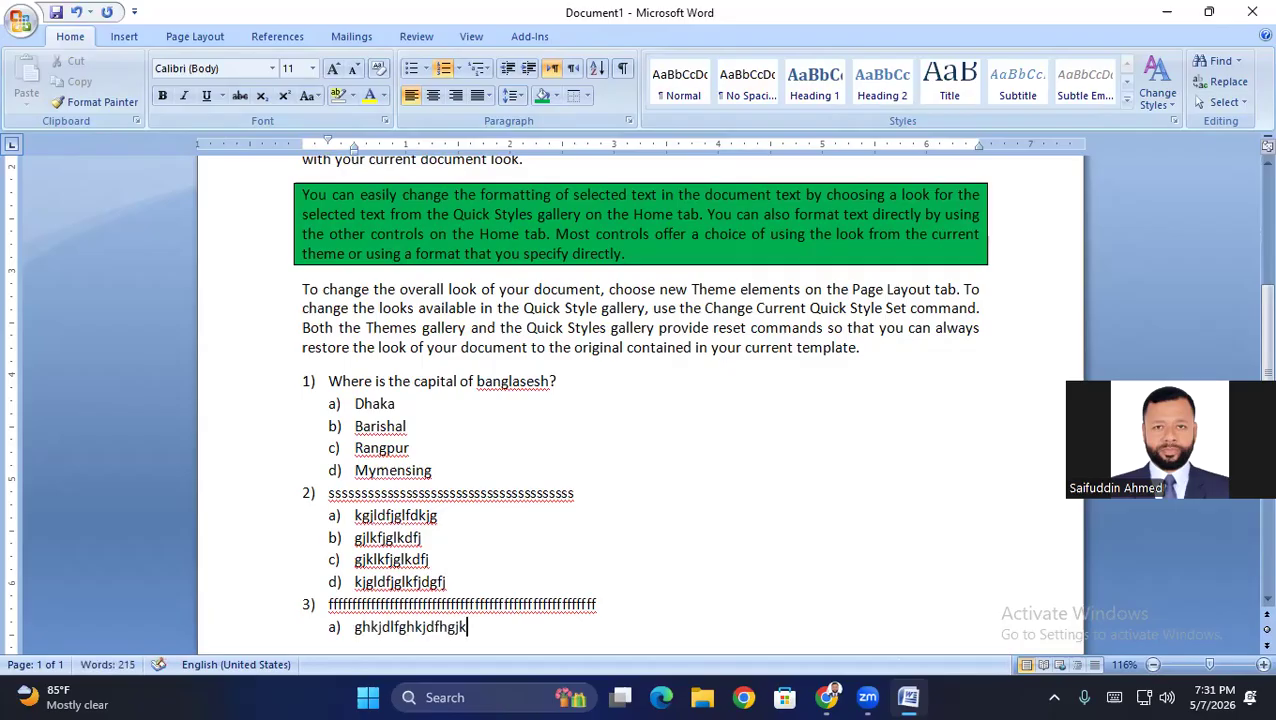
{"action": "key", "text": "Return"}
{"action": "type", "text": "lkjfglkdfjgkl"}
{"action": "key", "text": "Return"}
{"action": "type", "text": ";lkjfgl;kdfjgklj"}
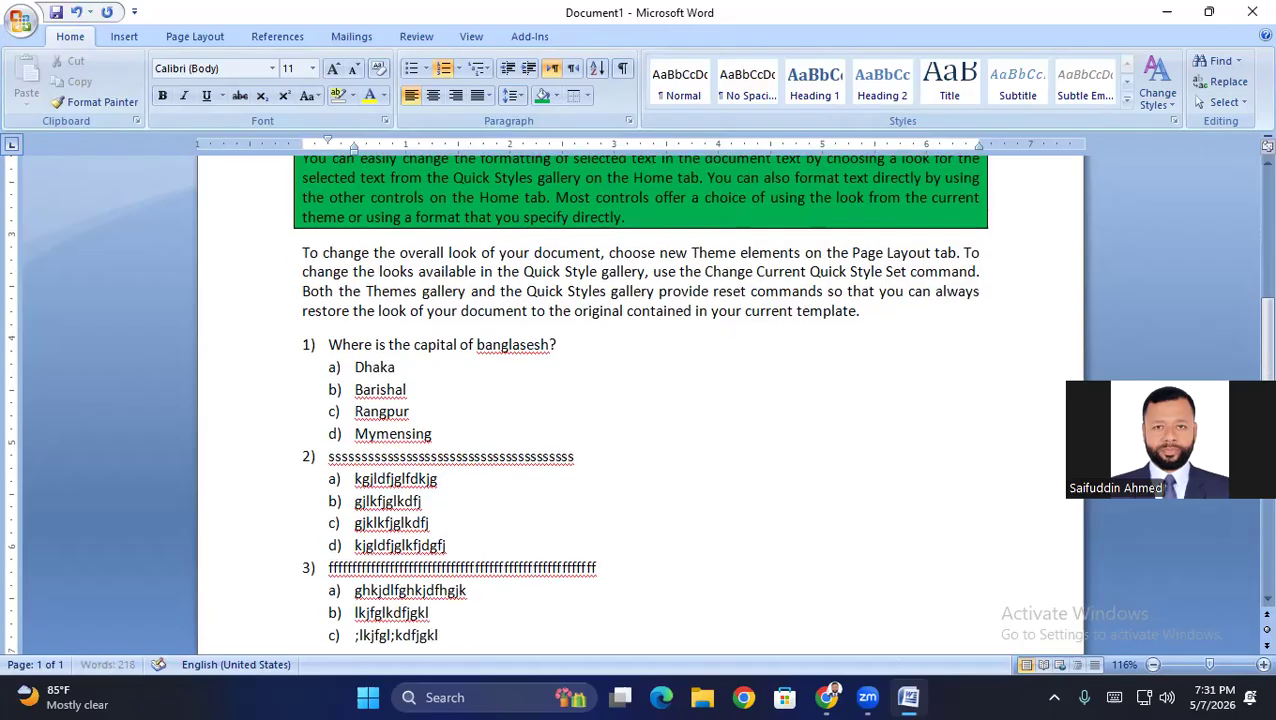
{"action": "key", "text": "Return"}
{"action": "type", "text": ";lkfjg;lkdfgjkl;fjd"}
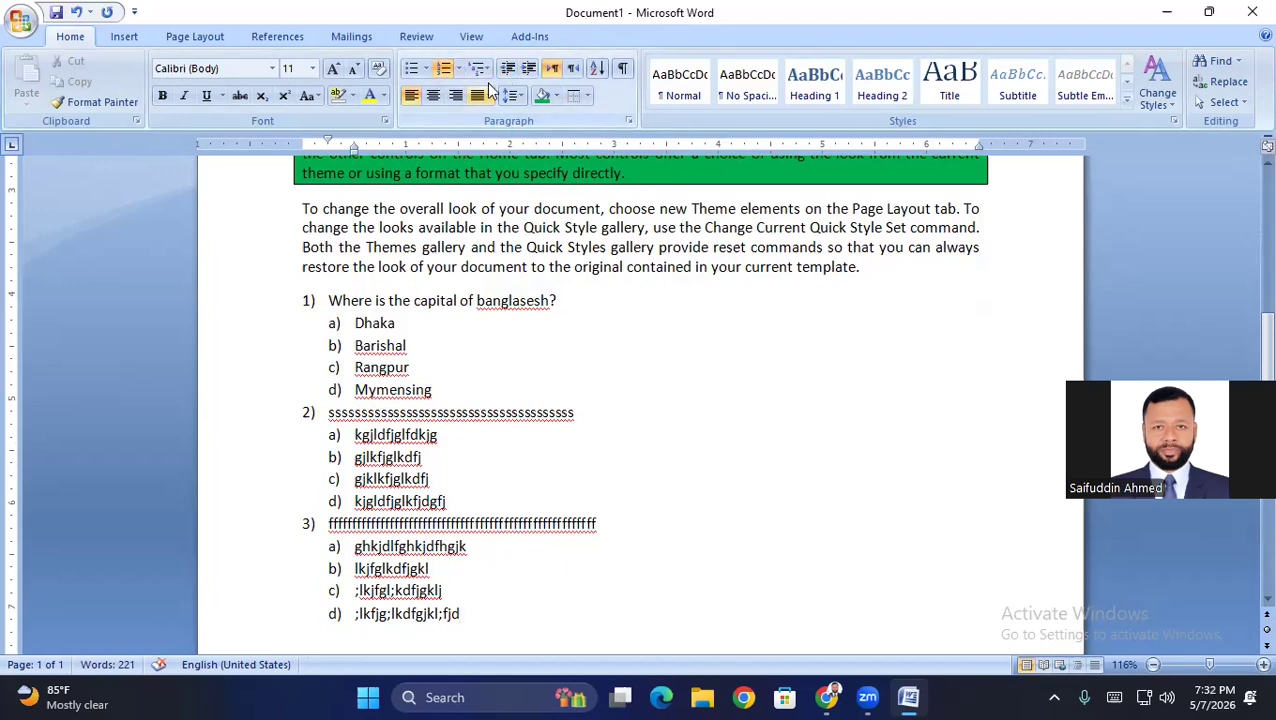
Select and then deselect the text from the Reference heading down through the list
{"action": "scroll", "coordinate": [392, 194], "scroll_direction": "up", "scroll_amount": 1}
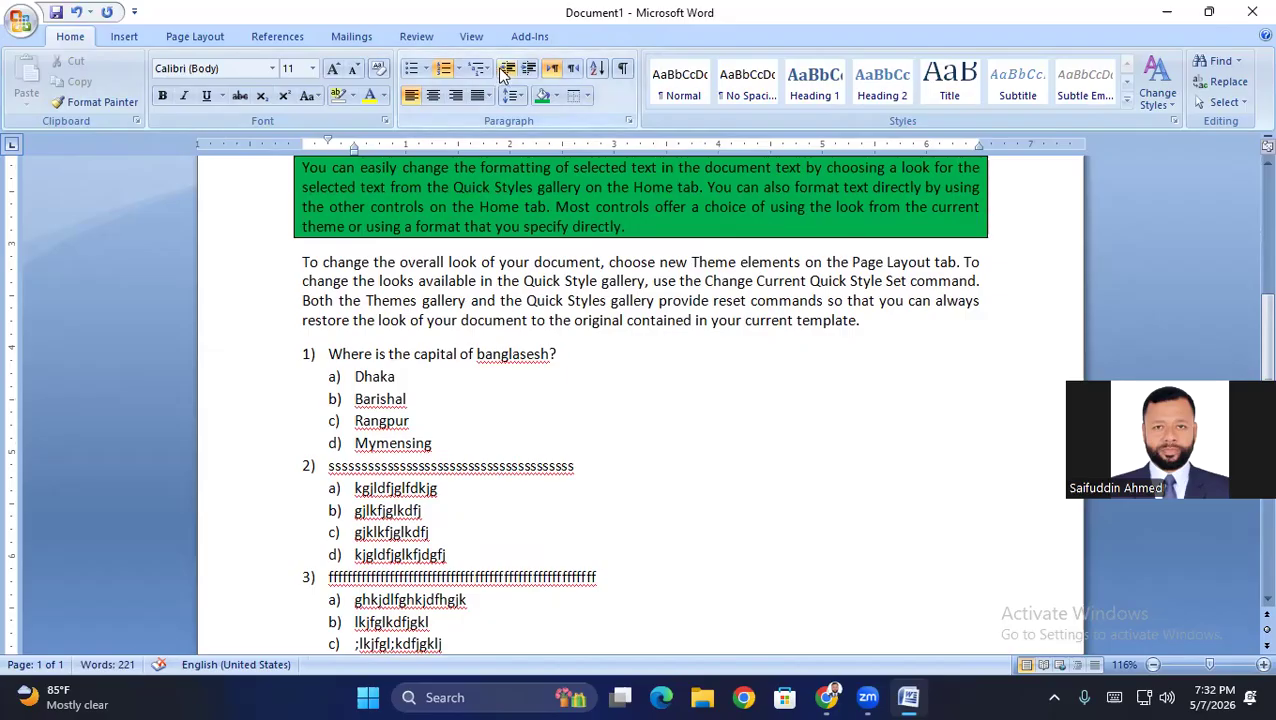
{"action": "left_click_drag", "start_coordinate": [295, 258], "coordinate": [600, 550]}
{"action": "left_click", "coordinate": [757, 404]}
{"action": "scroll", "coordinate": [580, 301], "scroll_direction": "up", "scroll_amount": 5}
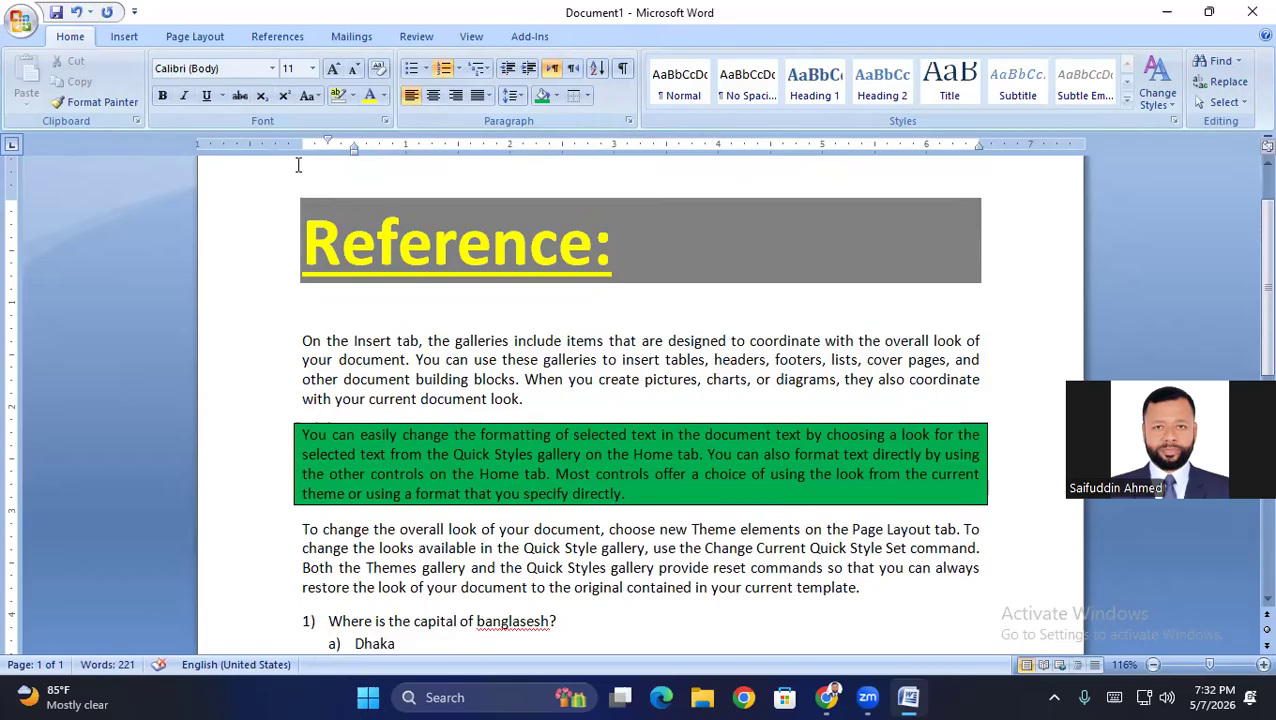
{"action": "left_click_drag", "start_coordinate": [299, 162], "coordinate": [874, 621]}
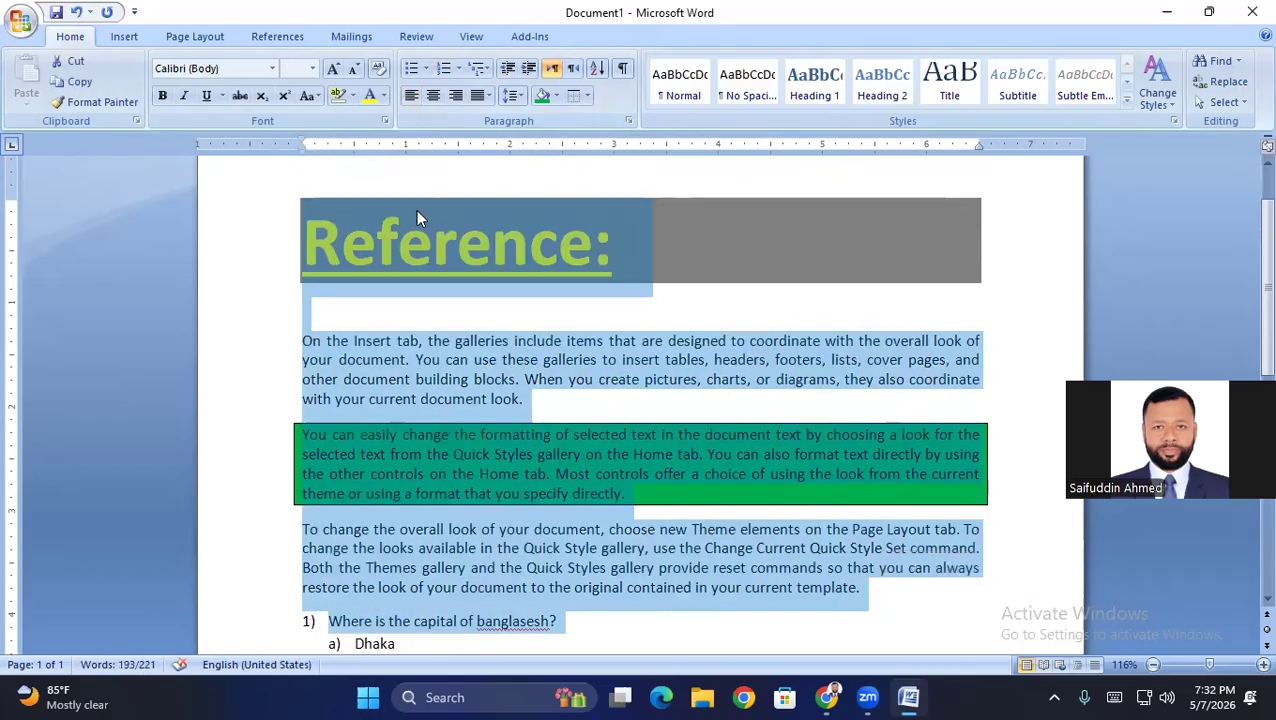
{"action": "left_click", "coordinate": [316, 238]}
Indent the 'On the Insert tab' paragraph, increasing four steps then reducing three
{"action": "left_click", "coordinate": [304, 341]}
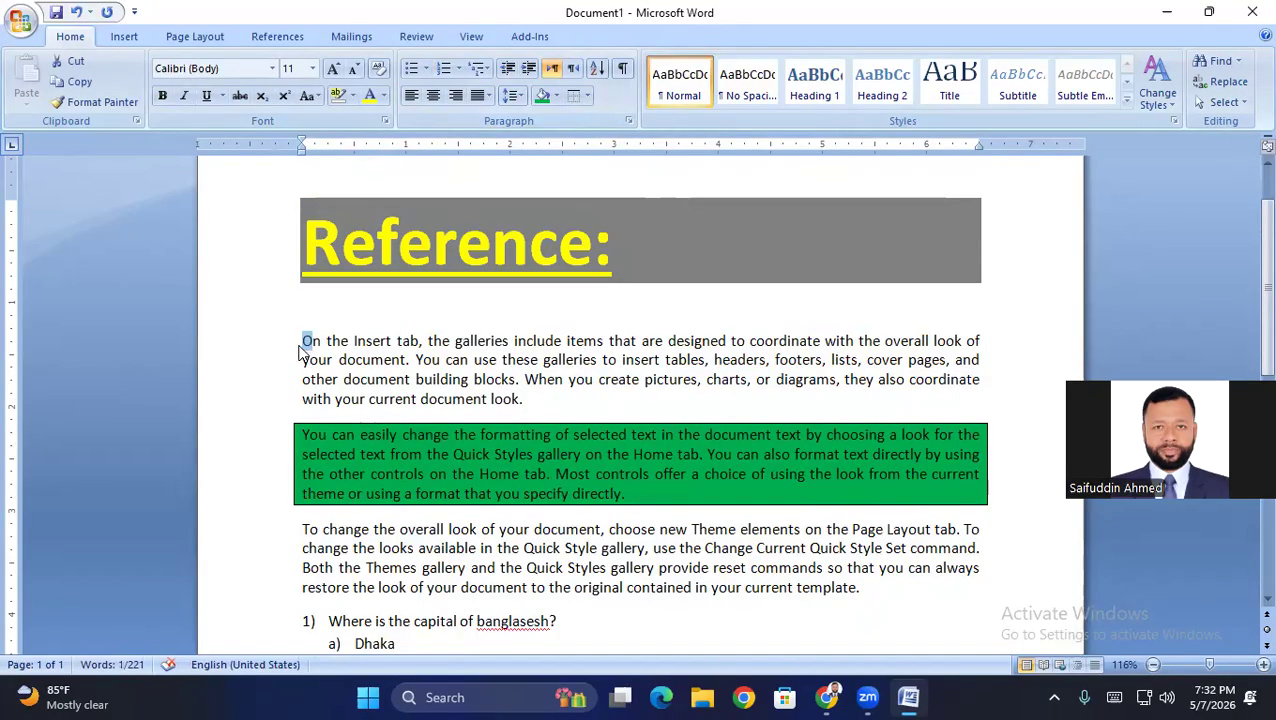
{"action": "left_click", "coordinate": [529, 67]}
{"action": "left_click", "coordinate": [529, 67]}
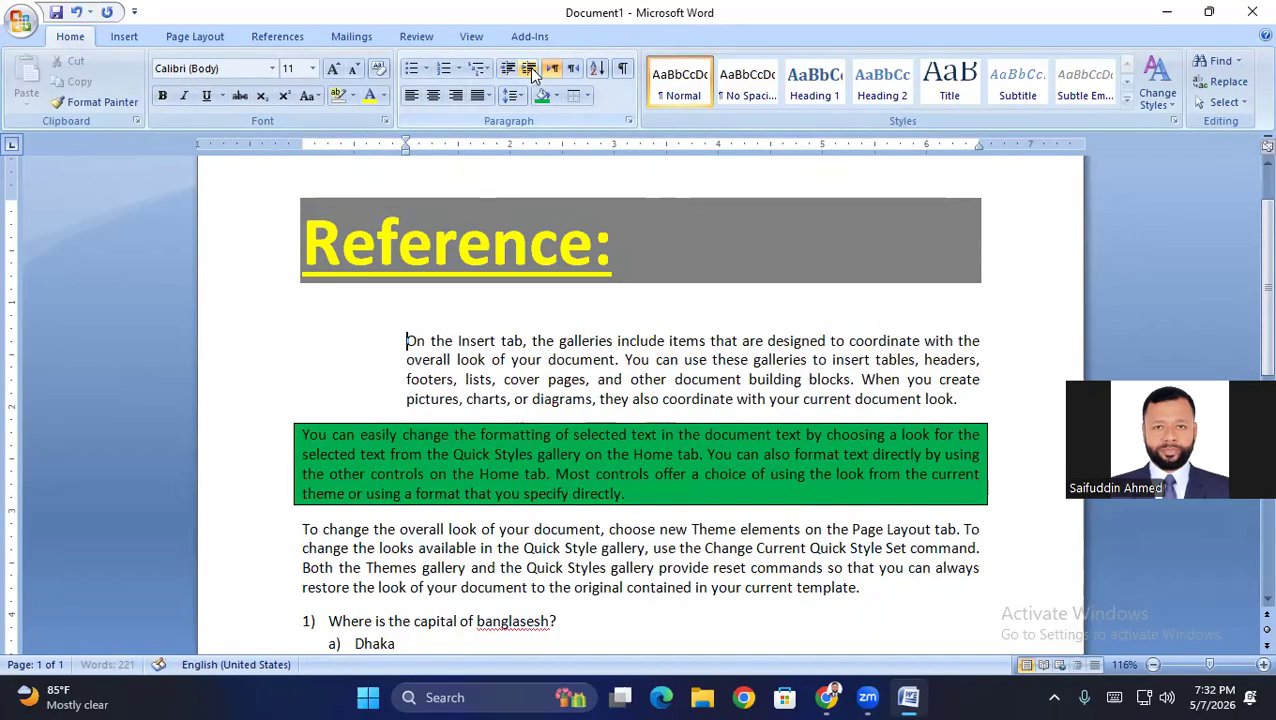
{"action": "left_click", "coordinate": [529, 67]}
{"action": "left_click", "coordinate": [529, 67]}
{"action": "left_click", "coordinate": [529, 67]}
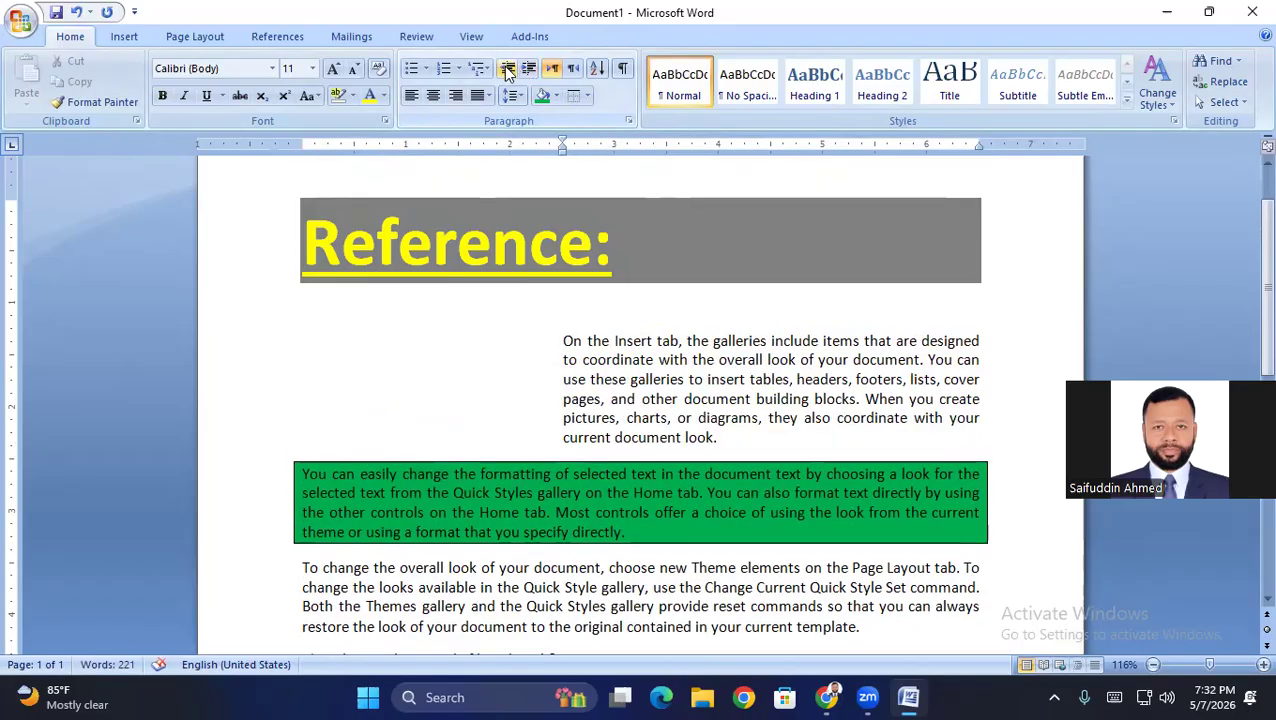
{"action": "left_click", "coordinate": [508, 68]}
{"action": "left_click", "coordinate": [508, 68]}
{"action": "left_click", "coordinate": [508, 68]}
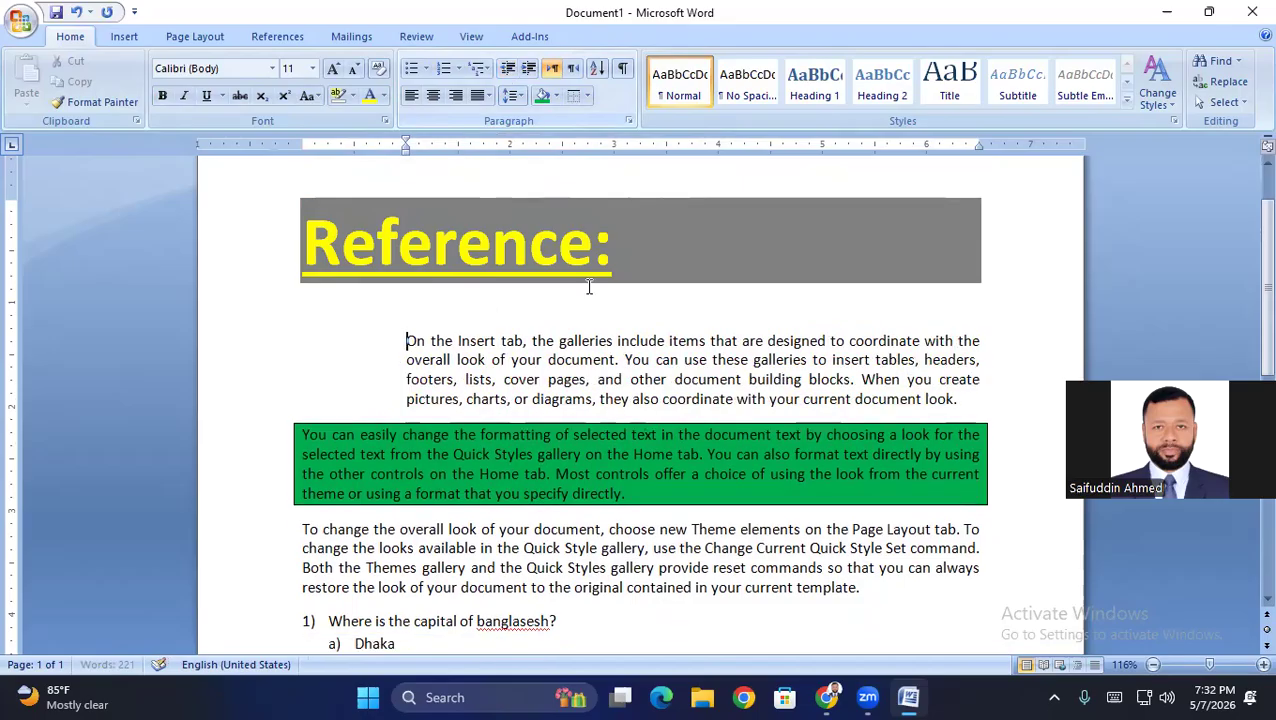
Indent the 'To change the overall look' paragraph, increasing five steps then reducing three
{"action": "scroll", "coordinate": [590, 287], "scroll_direction": "down", "scroll_amount": 1}
{"action": "left_click", "coordinate": [302, 476]}
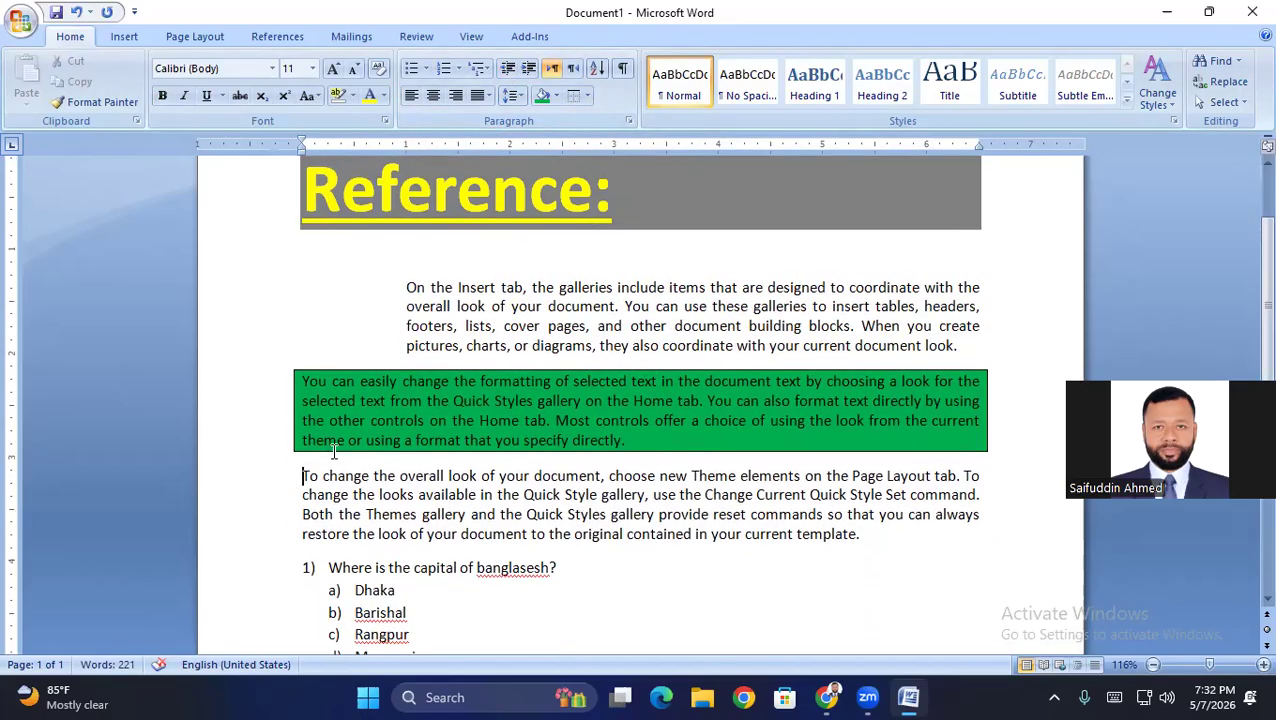
{"action": "left_click", "coordinate": [529, 69]}
{"action": "left_click", "coordinate": [529, 69]}
{"action": "left_click", "coordinate": [529, 69]}
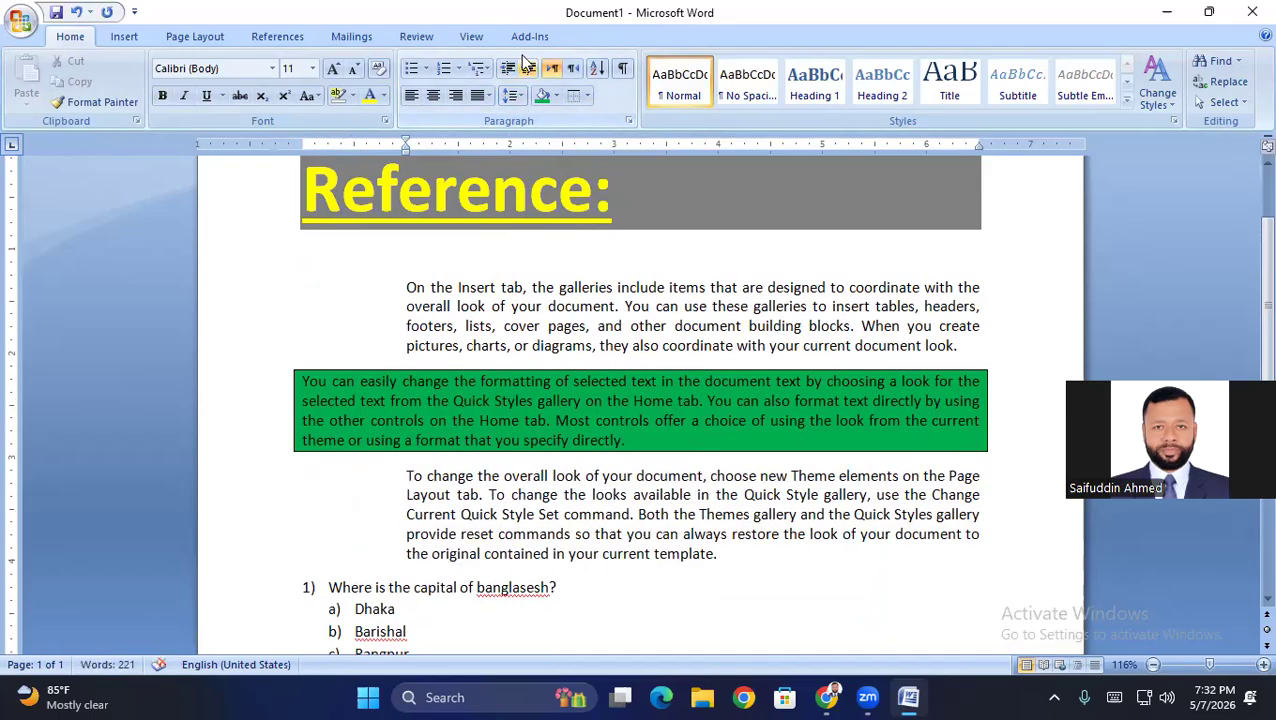
{"action": "left_click", "coordinate": [529, 69]}
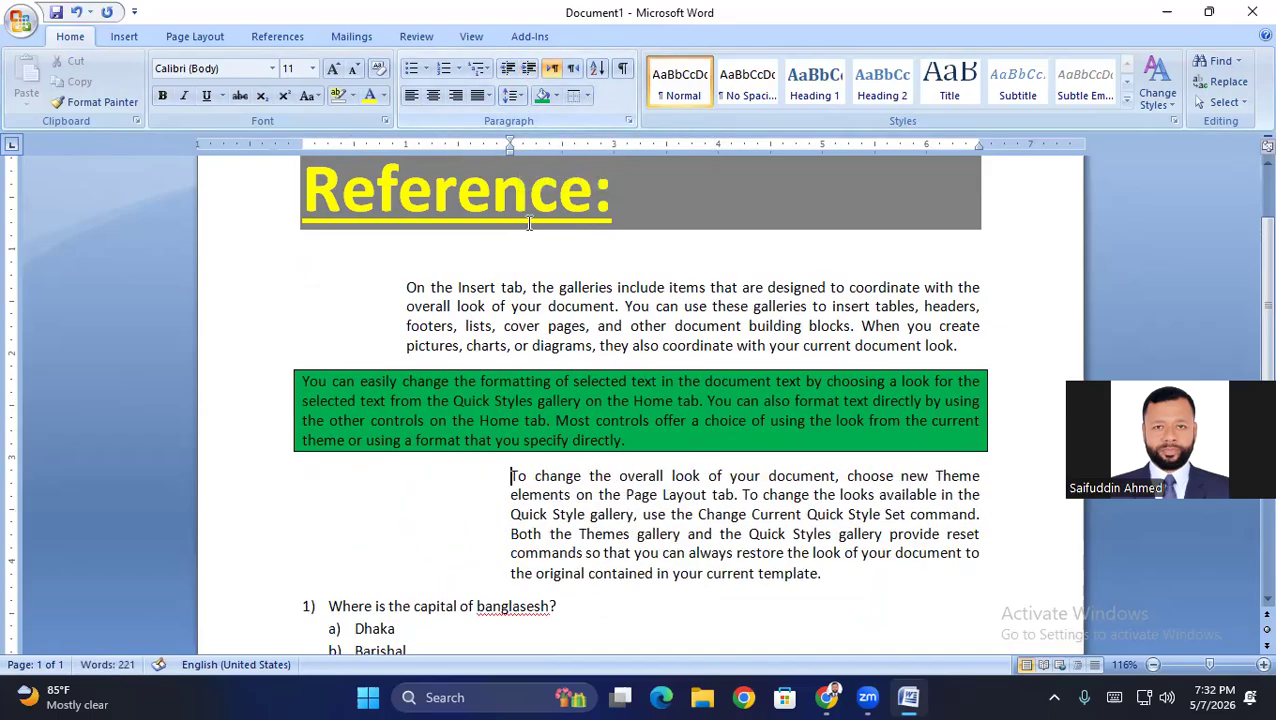
{"action": "left_click", "coordinate": [529, 70]}
{"action": "scroll", "coordinate": [940, 628], "scroll_direction": "down", "scroll_amount": 3}
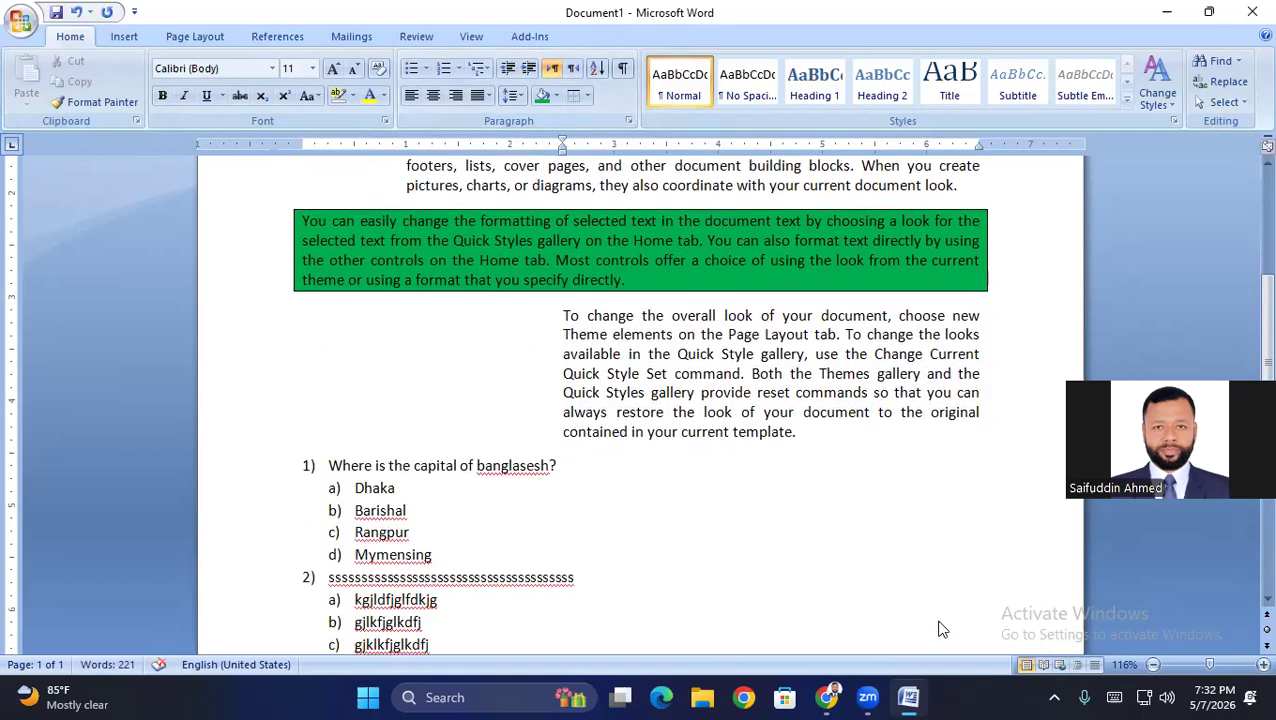
{"action": "left_click", "coordinate": [910, 541]}
{"action": "scroll", "coordinate": [900, 560], "scroll_direction": "up", "scroll_amount": 4}
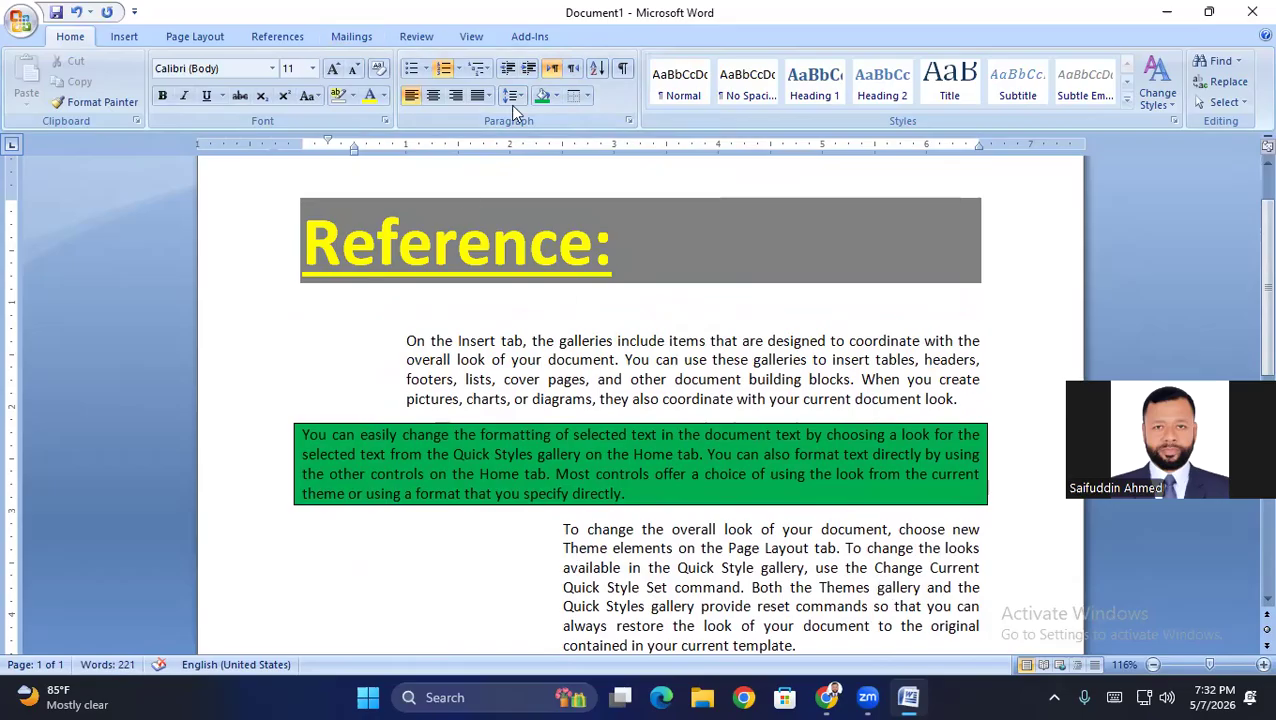
{"action": "left_click", "coordinate": [508, 68]}
{"action": "left_click", "coordinate": [508, 68]}
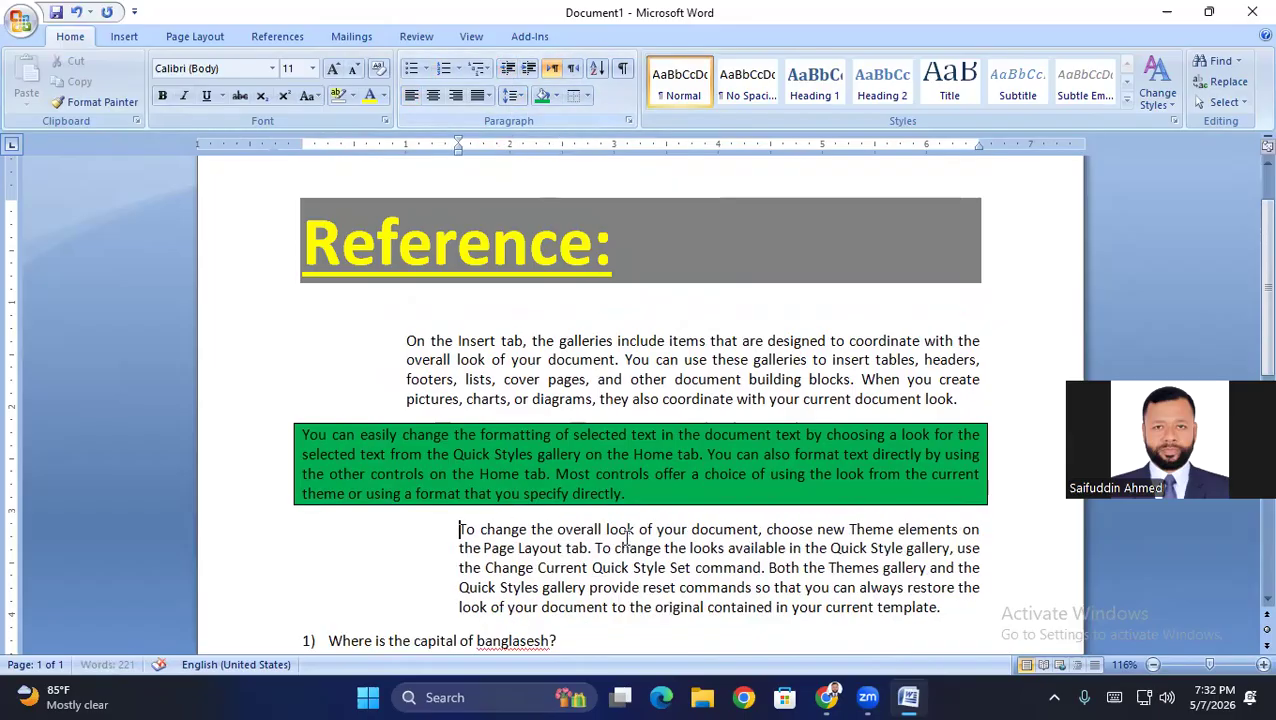
{"action": "left_click", "coordinate": [508, 68]}
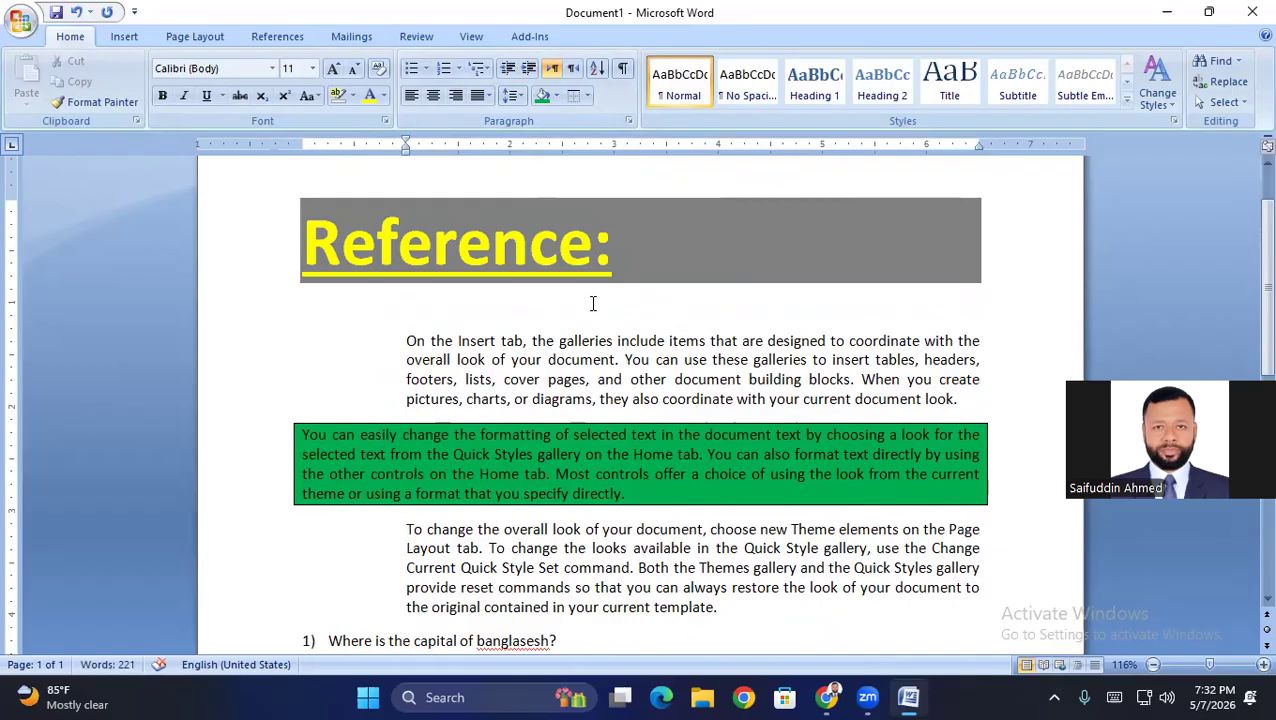
Toggle the 'On the Insert tab' paragraph between right-to-left and left-to-right, leaving it left-to-right
{"action": "left_click", "coordinate": [409, 343]}
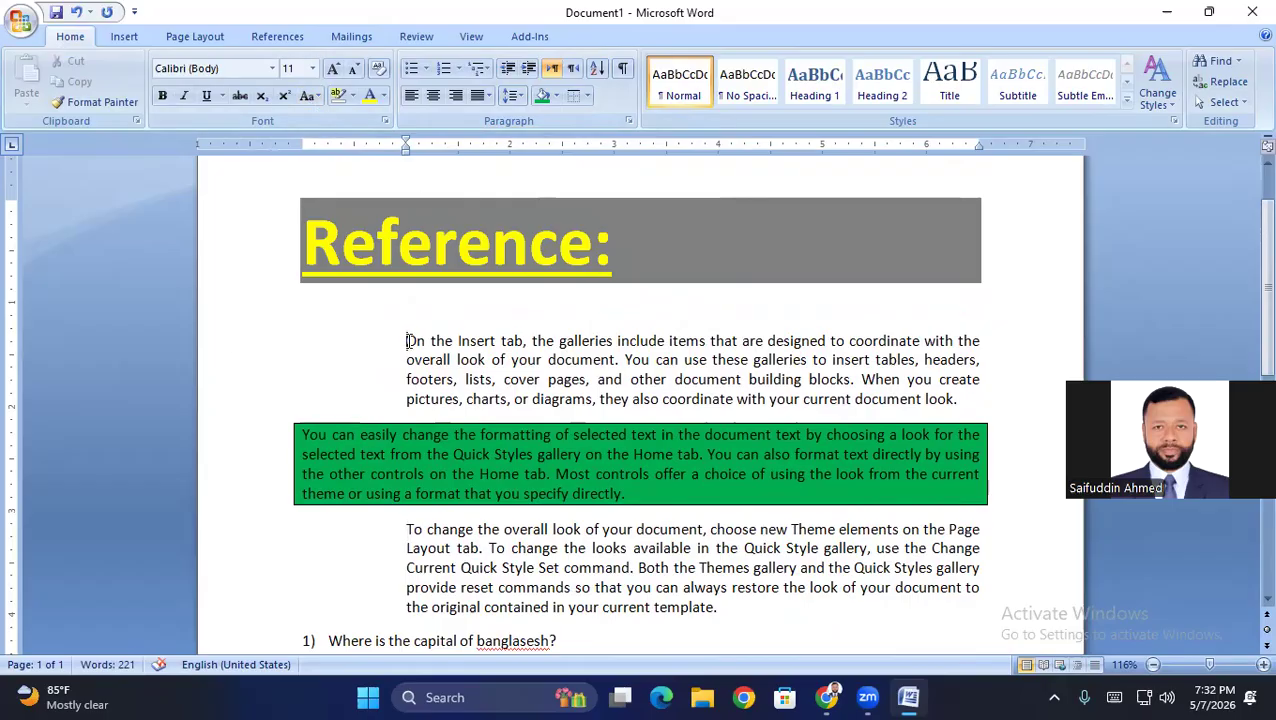
{"action": "left_click", "coordinate": [572, 70]}
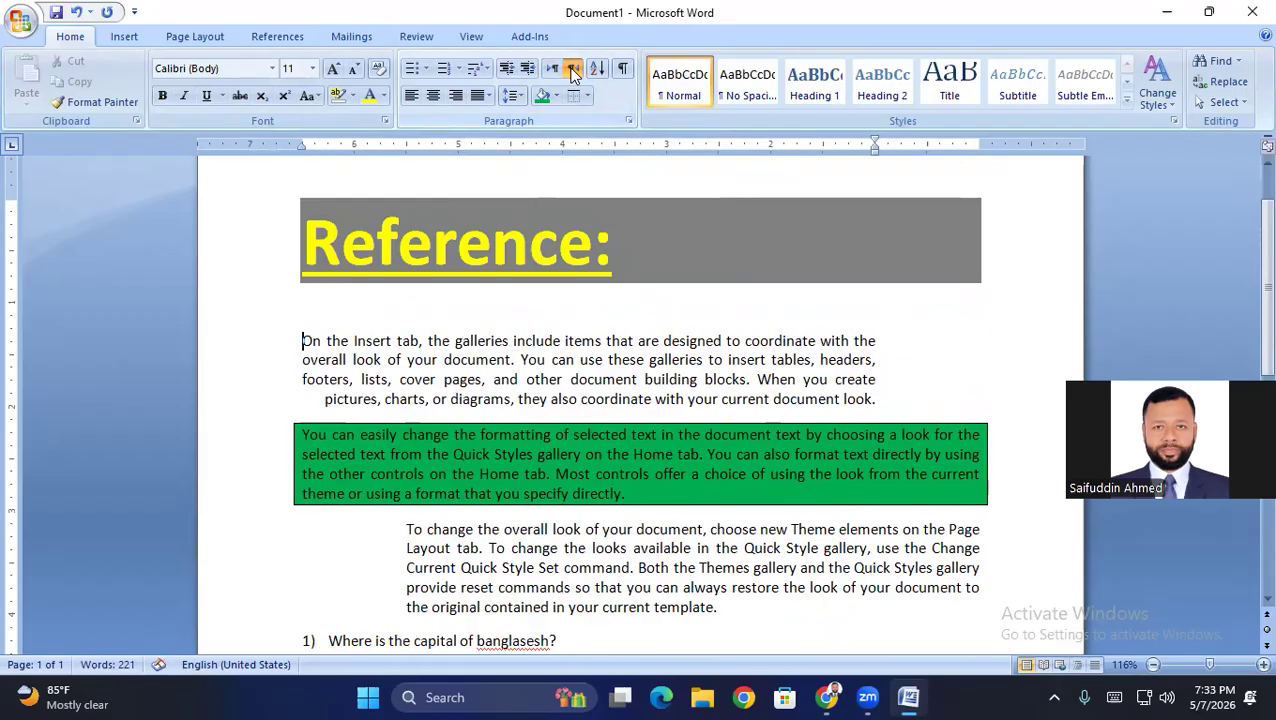
{"action": "left_click", "coordinate": [554, 70]}
{"action": "left_click", "coordinate": [572, 70]}
{"action": "left_click", "coordinate": [554, 70]}
{"action": "left_click", "coordinate": [572, 70]}
{"action": "left_click", "coordinate": [554, 70]}
{"action": "left_click", "coordinate": [572, 70]}
{"action": "left_click", "coordinate": [554, 70]}
{"action": "left_click", "coordinate": [572, 70]}
{"action": "left_click", "coordinate": [554, 70]}
{"action": "left_click", "coordinate": [572, 70]}
{"action": "left_click", "coordinate": [554, 70]}
{"action": "left_click", "coordinate": [572, 70]}
{"action": "left_click", "coordinate": [554, 70]}
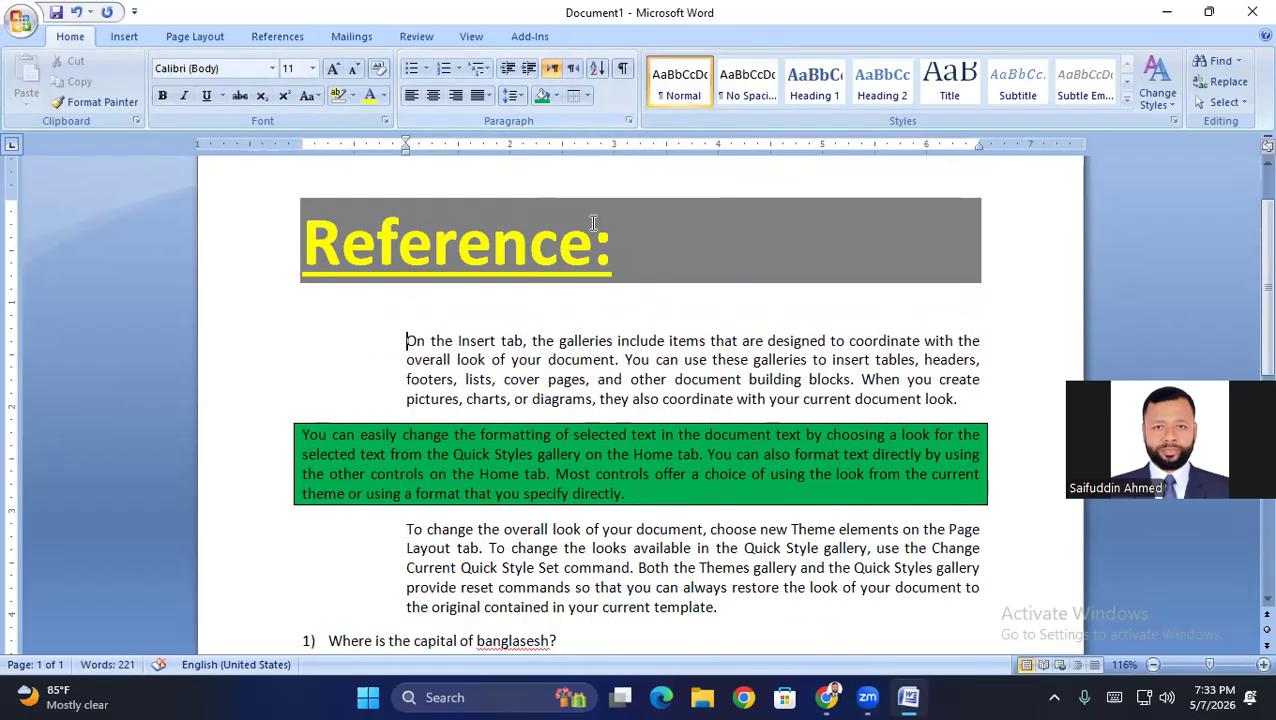
{"action": "scroll", "coordinate": [577, 251], "scroll_direction": "down", "scroll_amount": 9}
{"action": "scroll", "coordinate": [577, 251], "scroll_direction": "down", "scroll_amount": 1}
{"action": "left_click", "coordinate": [364, 400]}
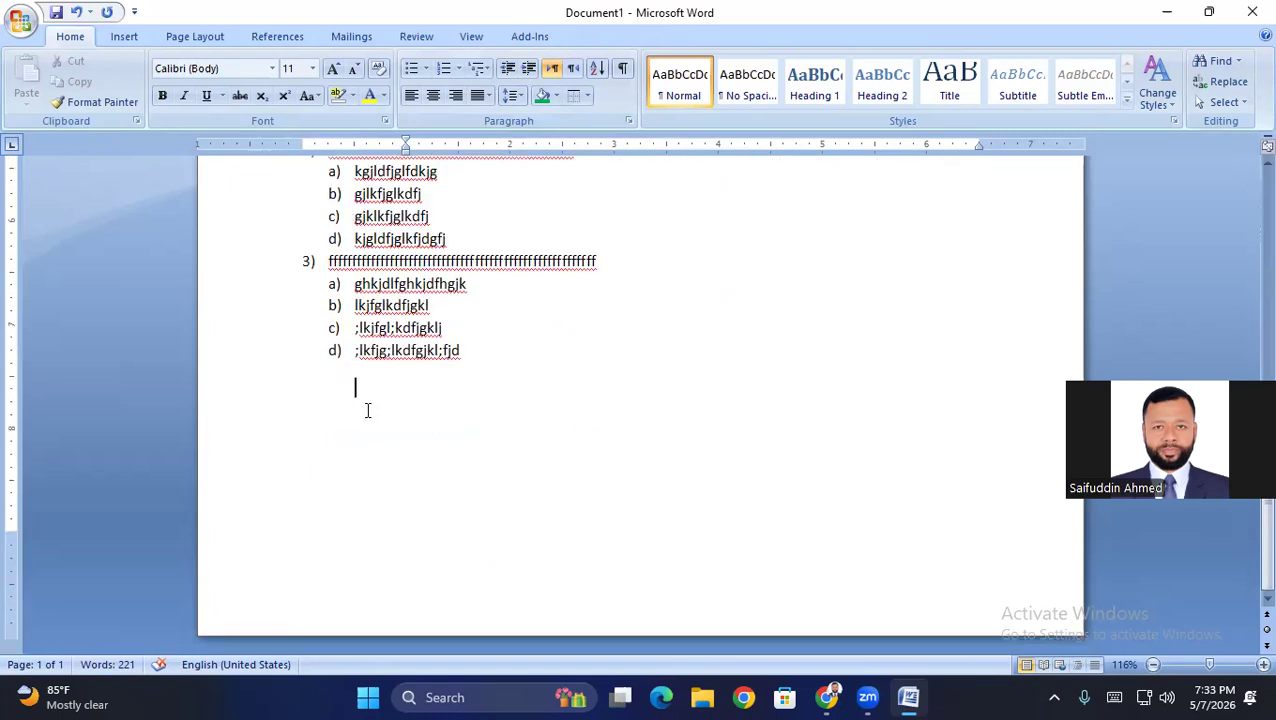
Dismiss the Sort dialog, then type Amin, Baly, Cricket and Degital on separate lines
{"action": "left_click", "coordinate": [597, 69]}
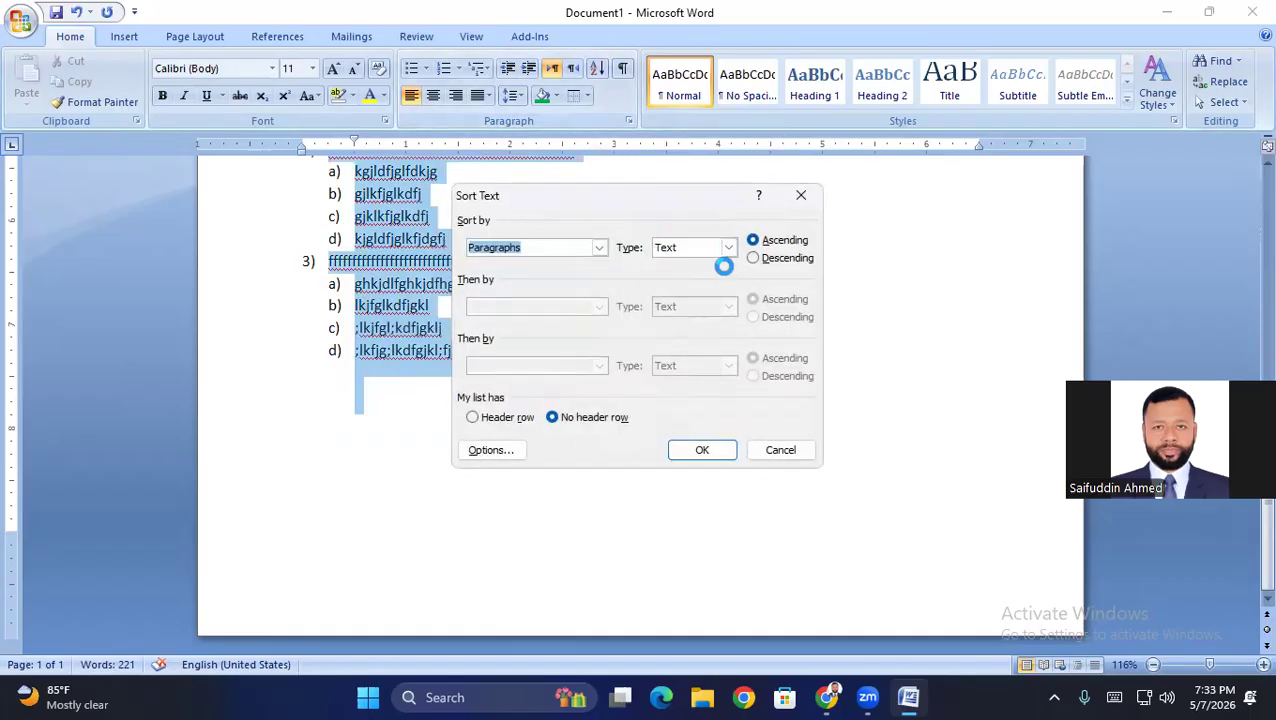
{"action": "left_click", "coordinate": [801, 195]}
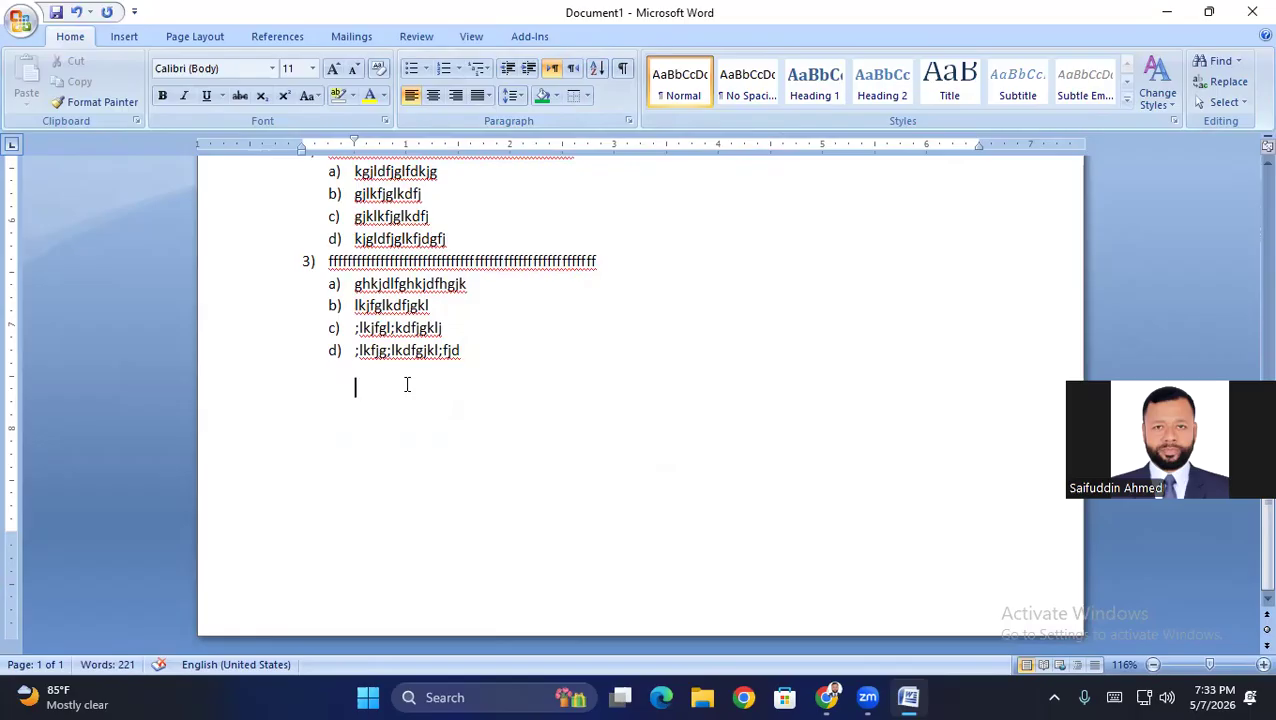
{"action": "type", "text": "Amin"}
{"action": "key", "text": "Return"}
{"action": "type", "text": "Ba"}
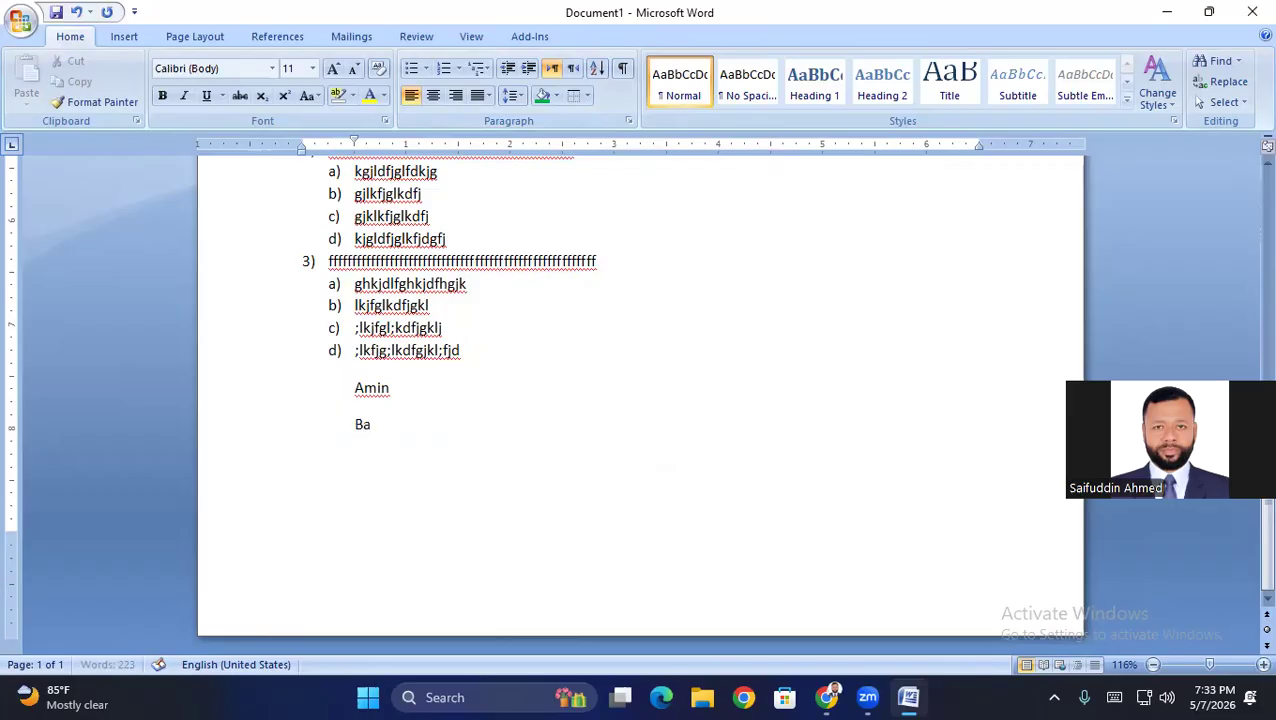
{"action": "type", "text": "ly"}
{"action": "key", "text": "Return"}
{"action": "type", "text": "Cricket"}
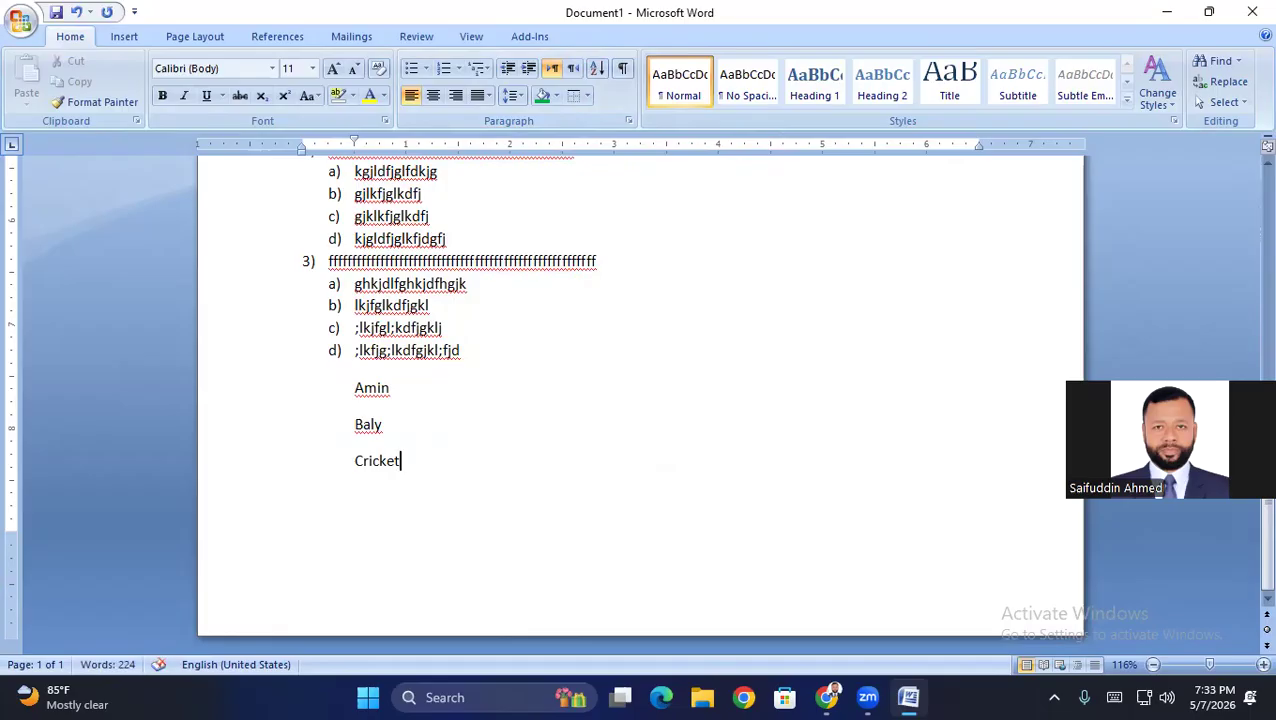
{"action": "key", "text": "Return"}
{"action": "type", "text": "Degital"}
Sort the four lines Amin to Degital in descending order
{"action": "left_click_drag", "start_coordinate": [353, 388], "coordinate": [422, 515]}
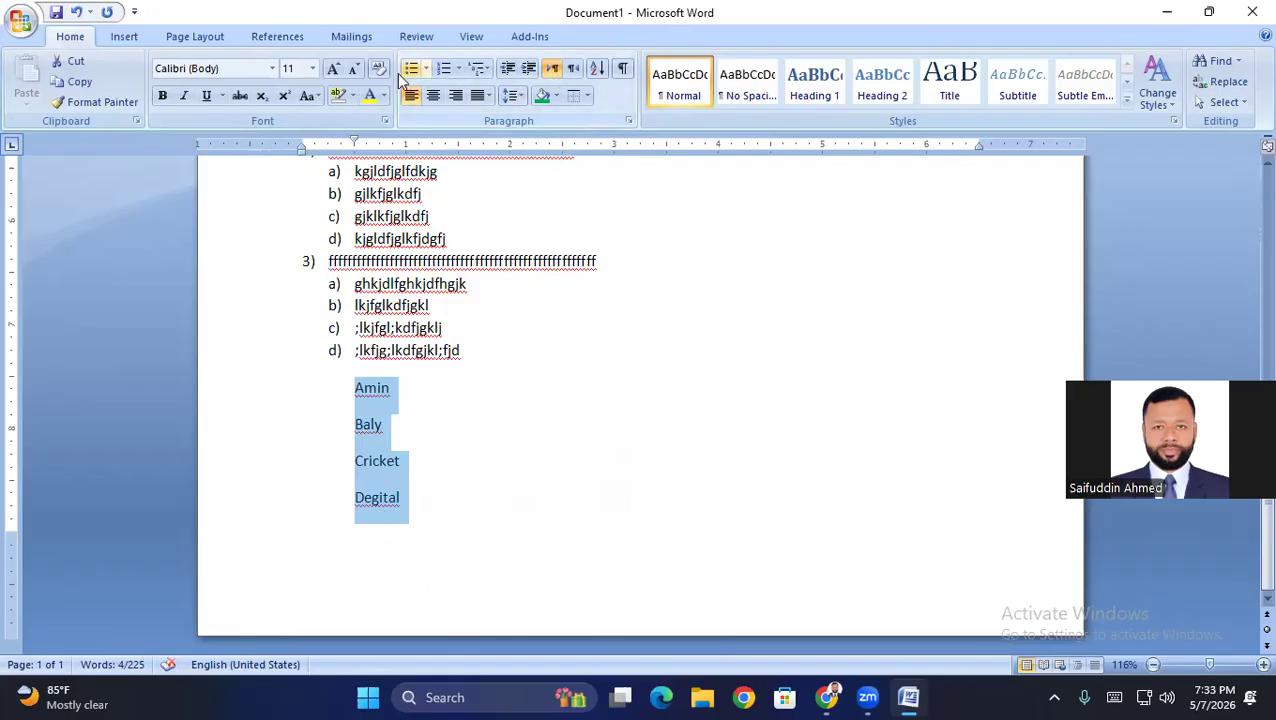
{"action": "left_click", "coordinate": [596, 68]}
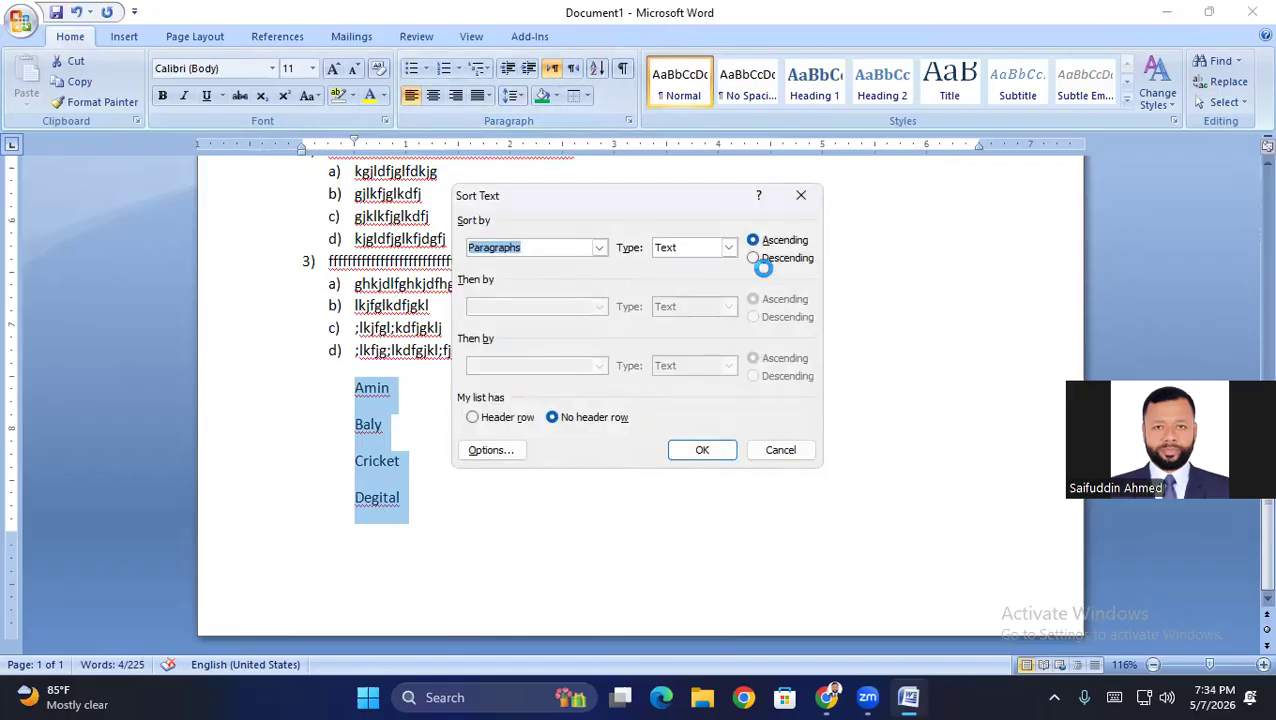
{"action": "left_click", "coordinate": [750, 259]}
{"action": "left_click", "coordinate": [701, 449]}
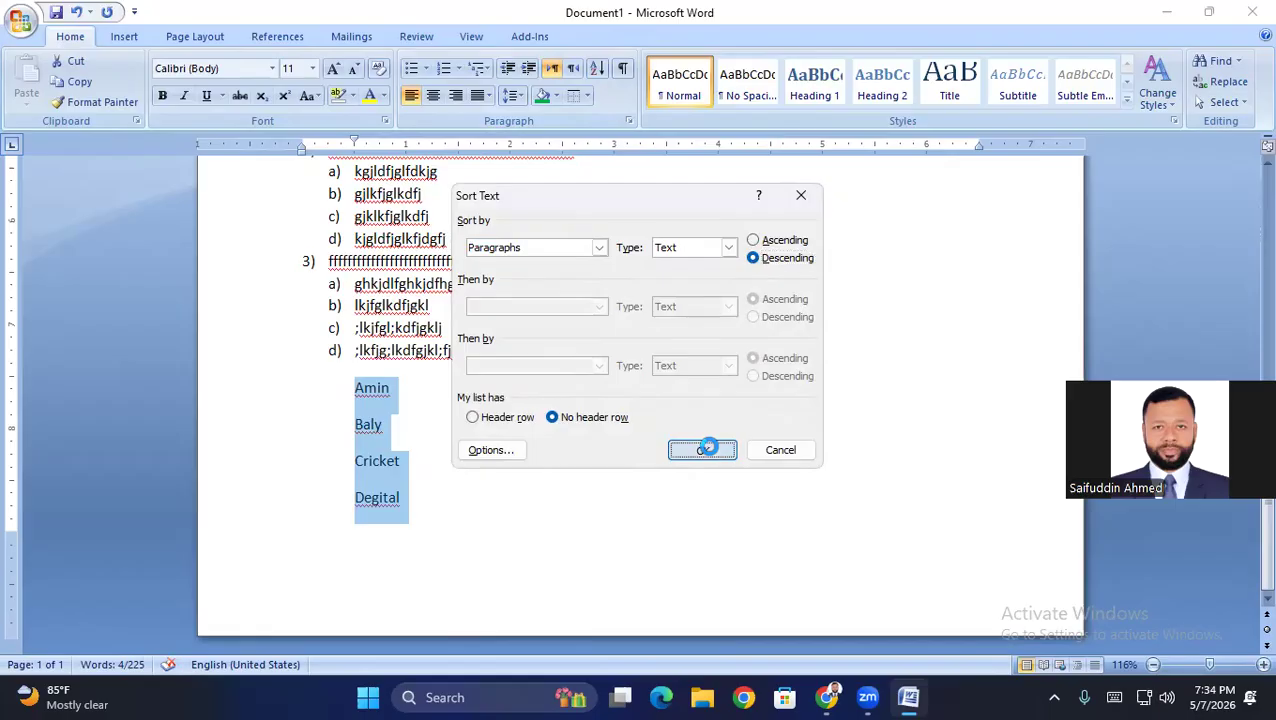
{"action": "left_click", "coordinate": [785, 483]}
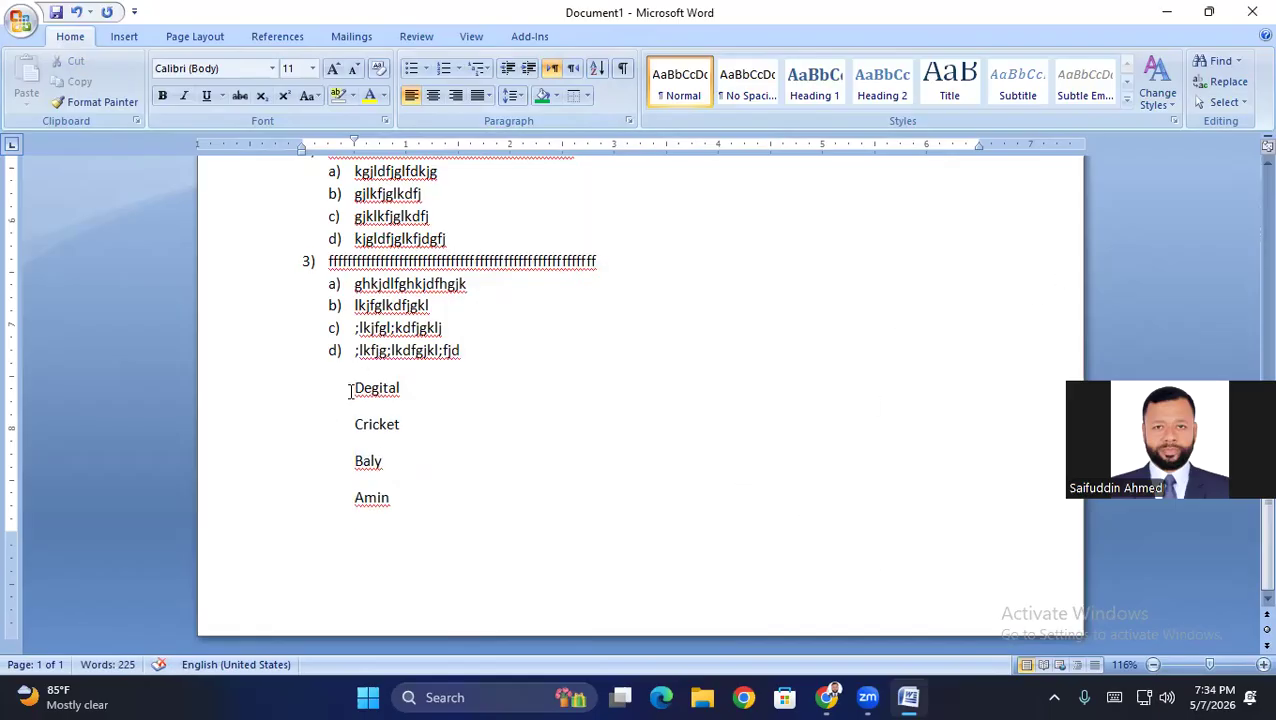
Re-sort the four words in ascending order: Amin, Baly, Cricket, Degital
{"action": "left_click_drag", "start_coordinate": [349, 381], "coordinate": [370, 486]}
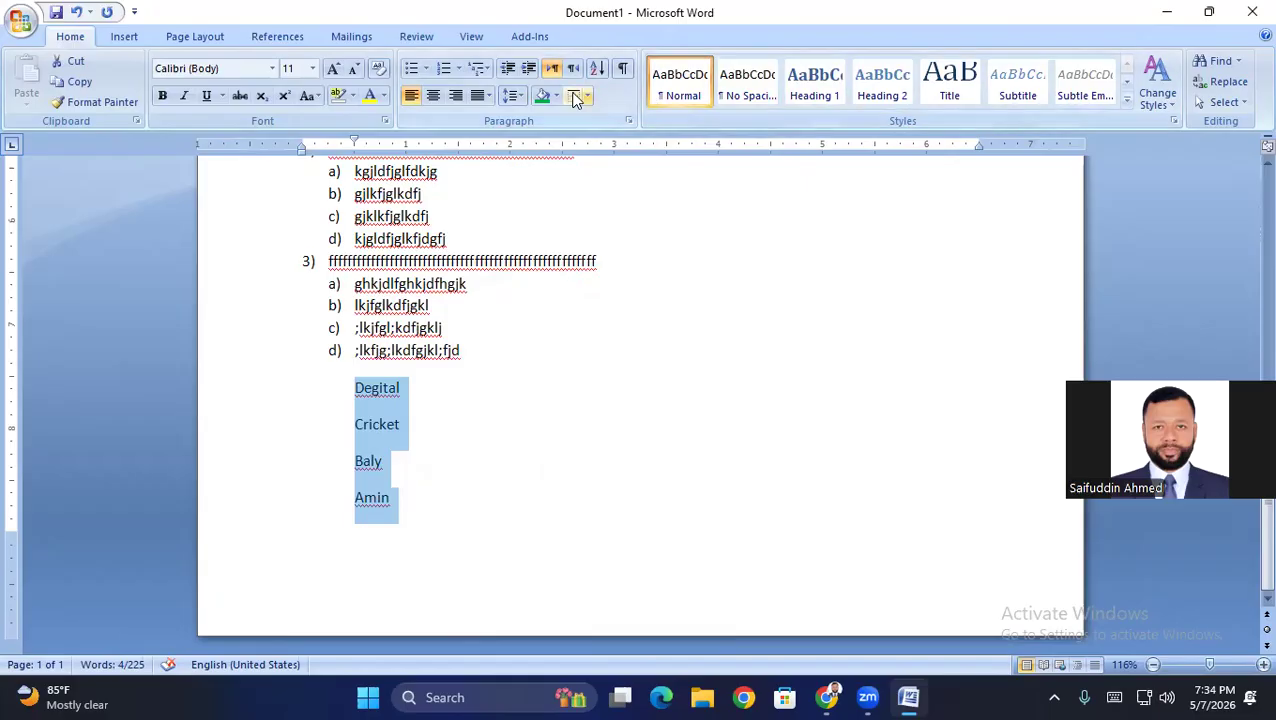
{"action": "left_click", "coordinate": [599, 70]}
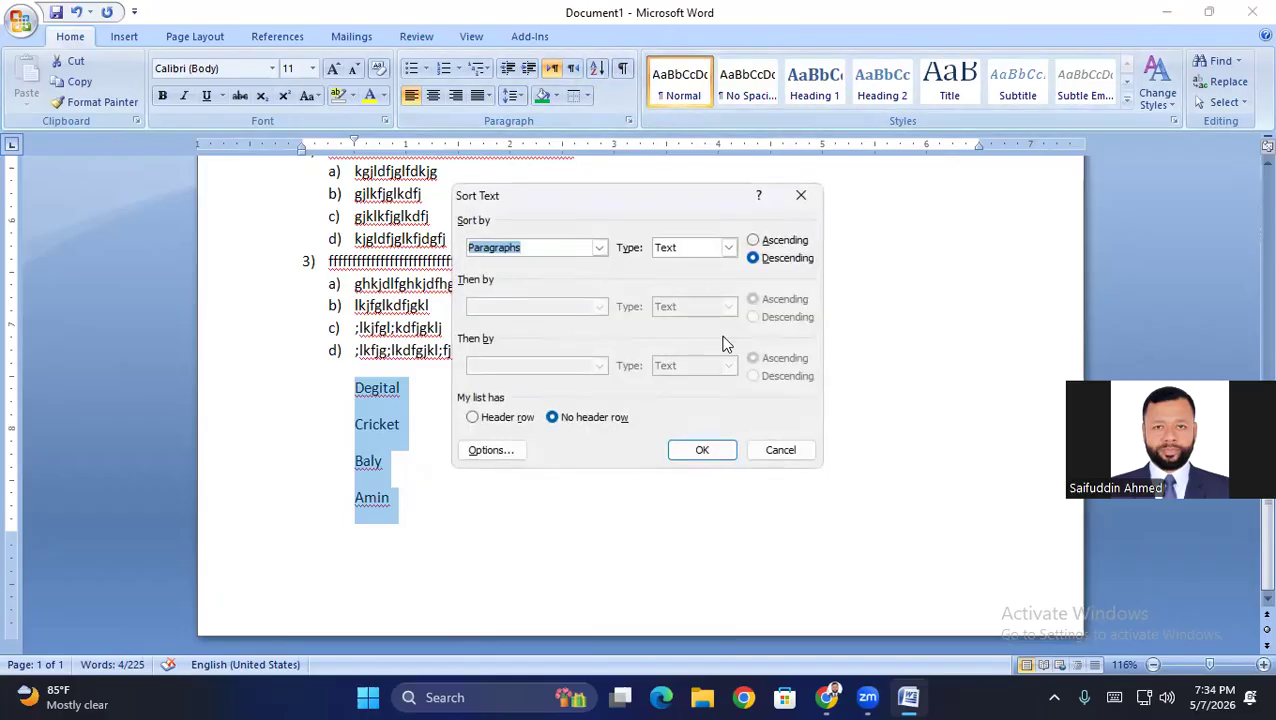
{"action": "left_click", "coordinate": [753, 258]}
{"action": "left_click", "coordinate": [755, 243]}
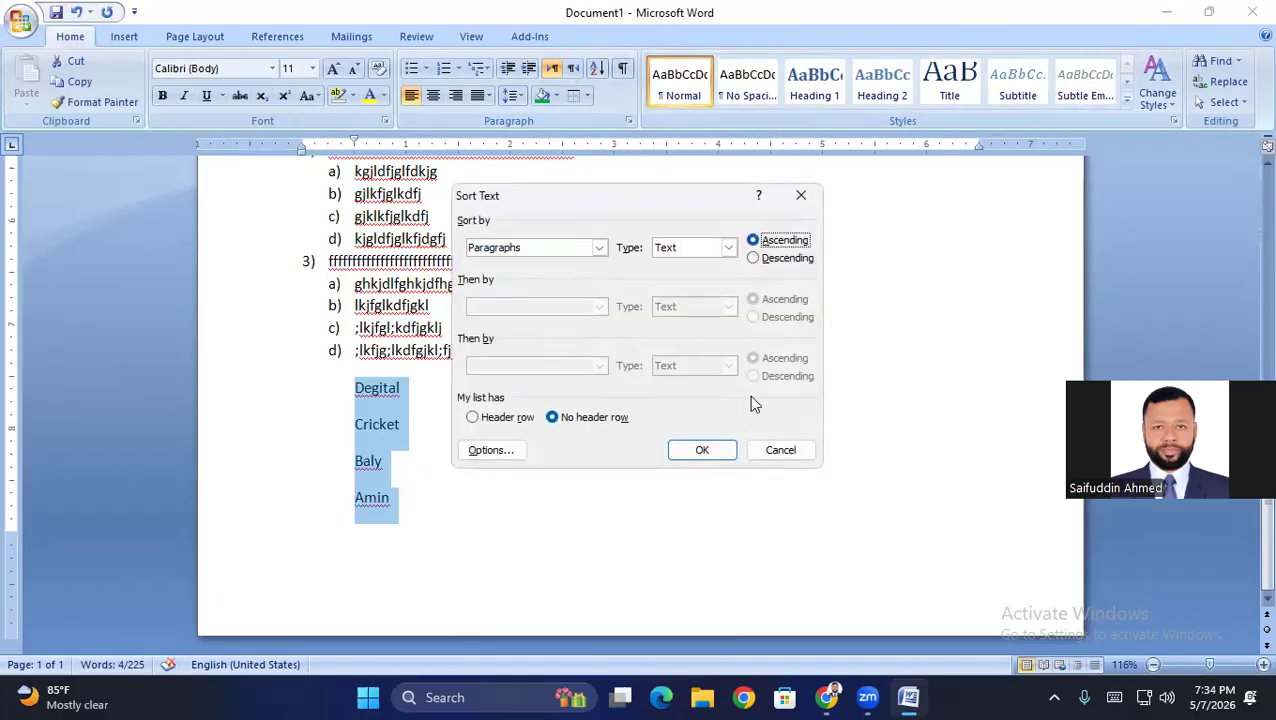
{"action": "left_click", "coordinate": [714, 449]}
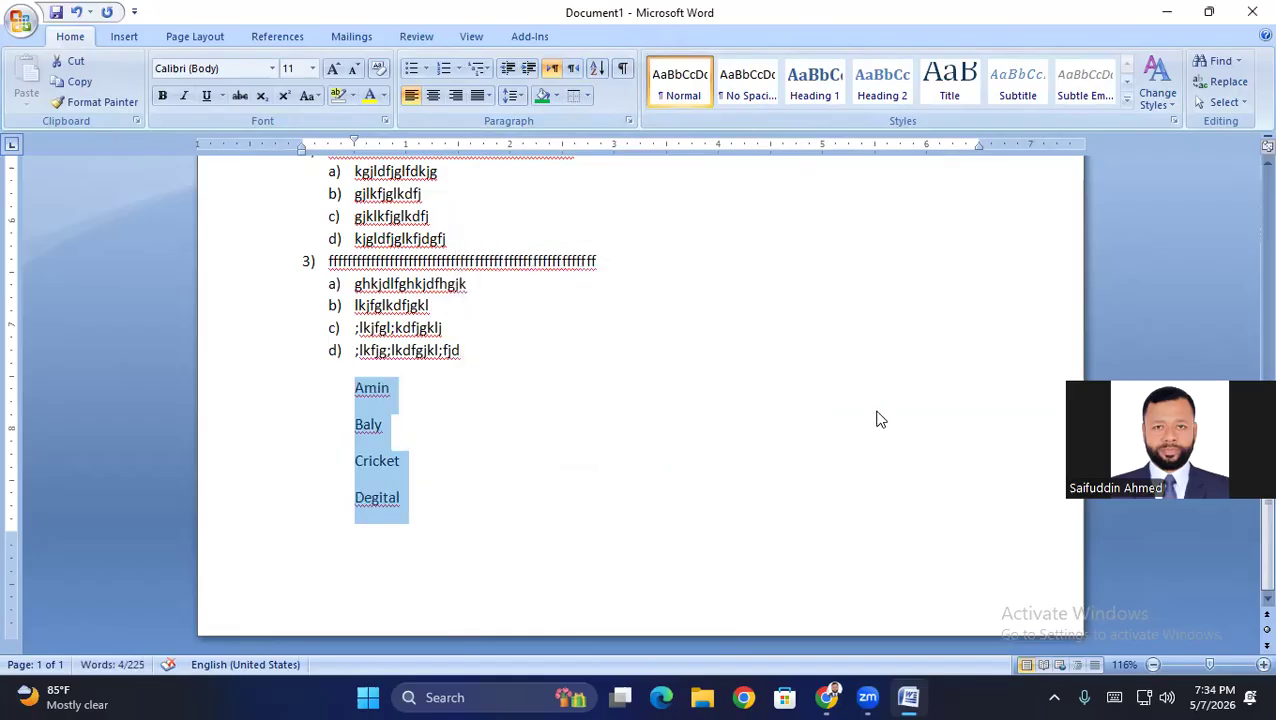
{"action": "left_click", "coordinate": [382, 519]}
{"action": "left_click_drag", "start_coordinate": [404, 504], "coordinate": [511, 486]}
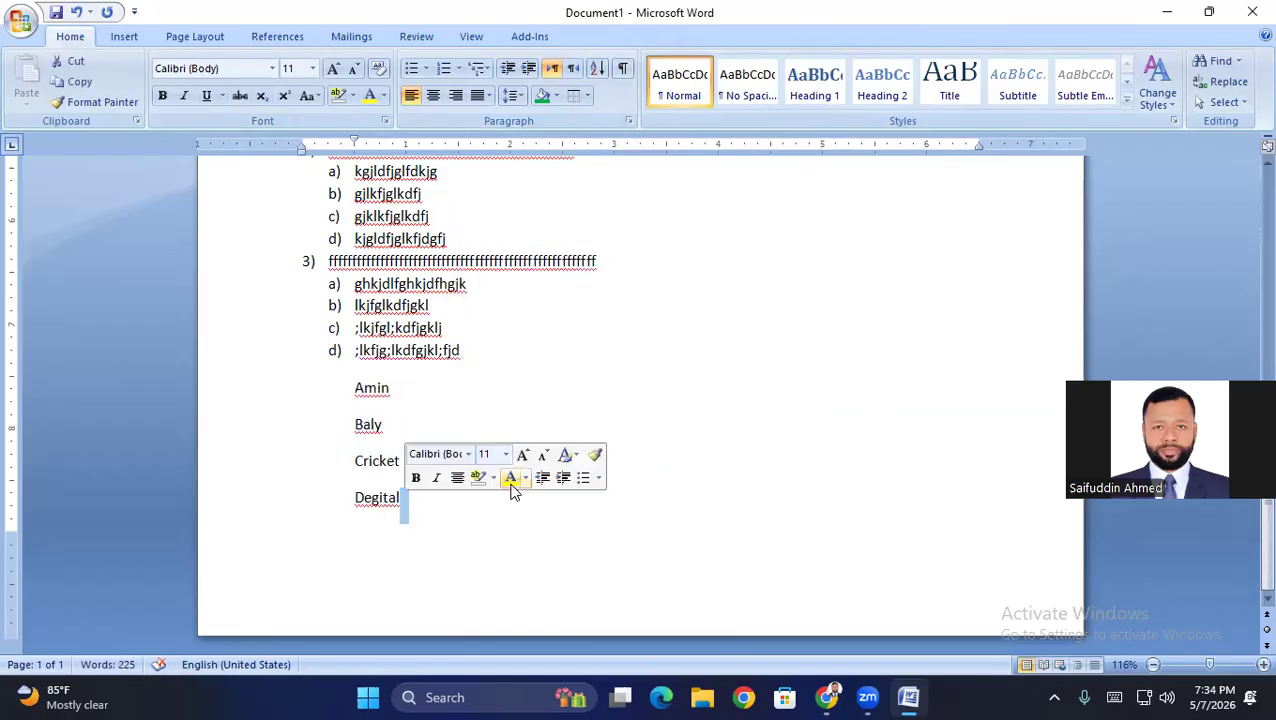
{"action": "scroll", "coordinate": [511, 486], "scroll_direction": "down", "scroll_amount": 2}
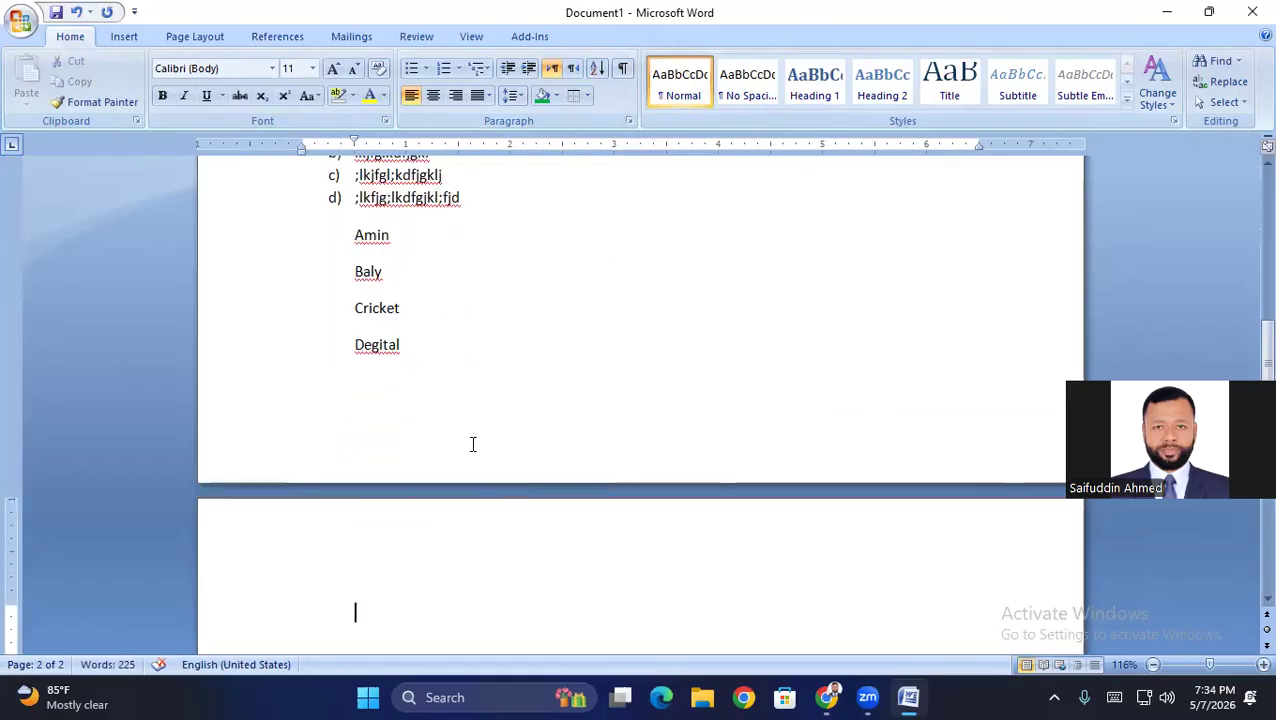
{"action": "scroll", "coordinate": [414, 630], "scroll_direction": "down", "scroll_amount": 2}
Type 'world' and begin 'song' on separate lines at the top of page 2
{"action": "left_click", "coordinate": [467, 540]}
{"action": "type", "text": "world"}
{"action": "key", "text": "Return"}
{"action": "type", "text": "song"}
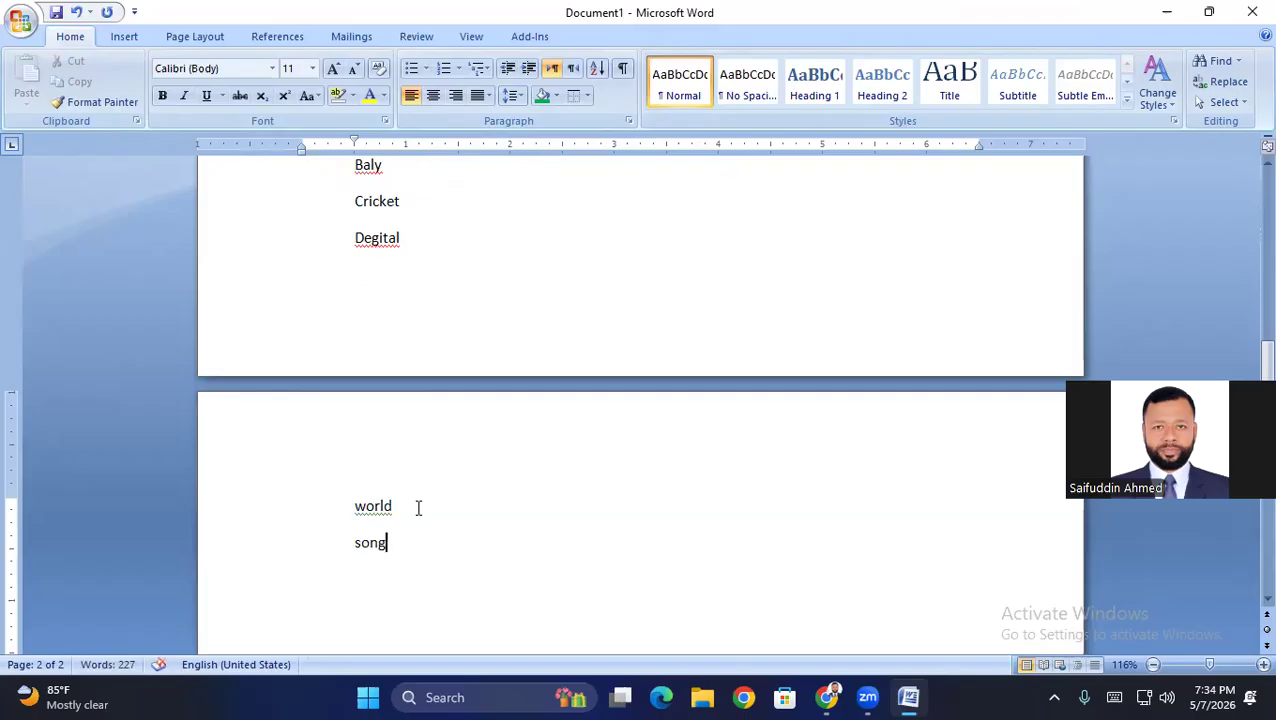
Sort all six words from Amin through song in descending order
{"action": "scroll", "coordinate": [379, 487], "scroll_direction": "up", "scroll_amount": 3}
{"action": "left_click_drag", "start_coordinate": [343, 287], "coordinate": [369, 449]}
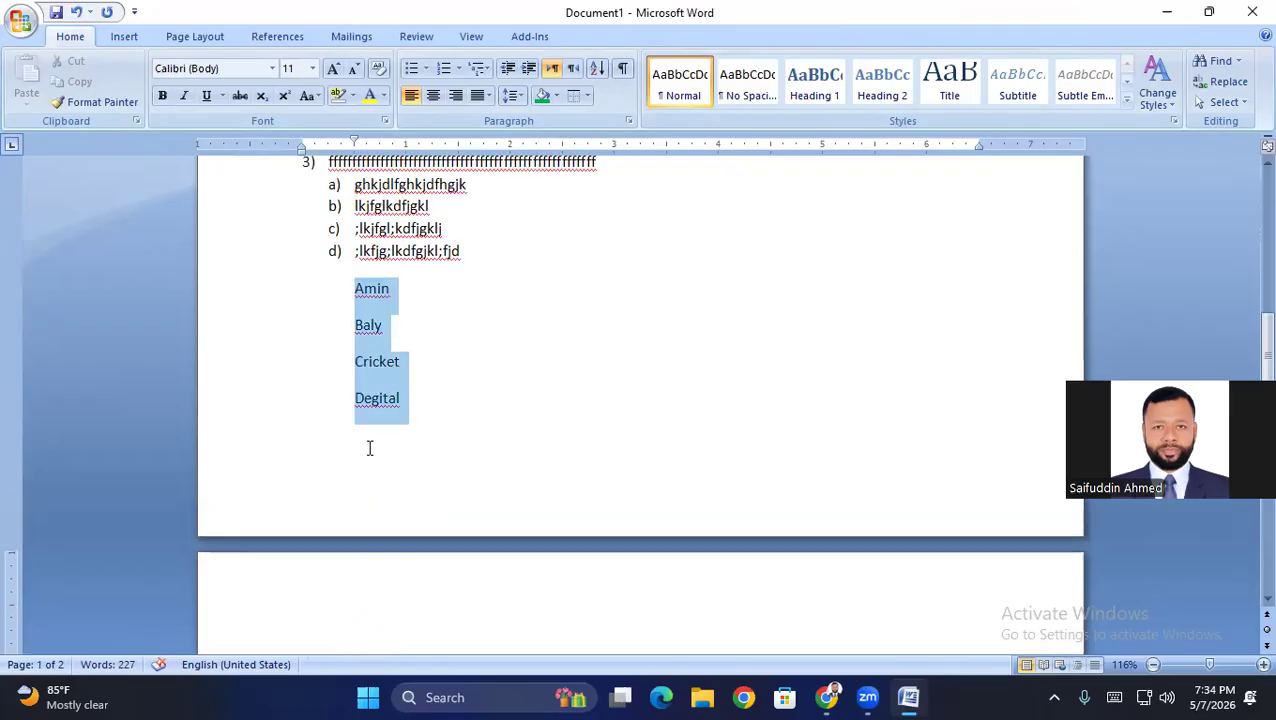
{"action": "left_click_drag", "start_coordinate": [396, 587], "coordinate": [421, 563]}
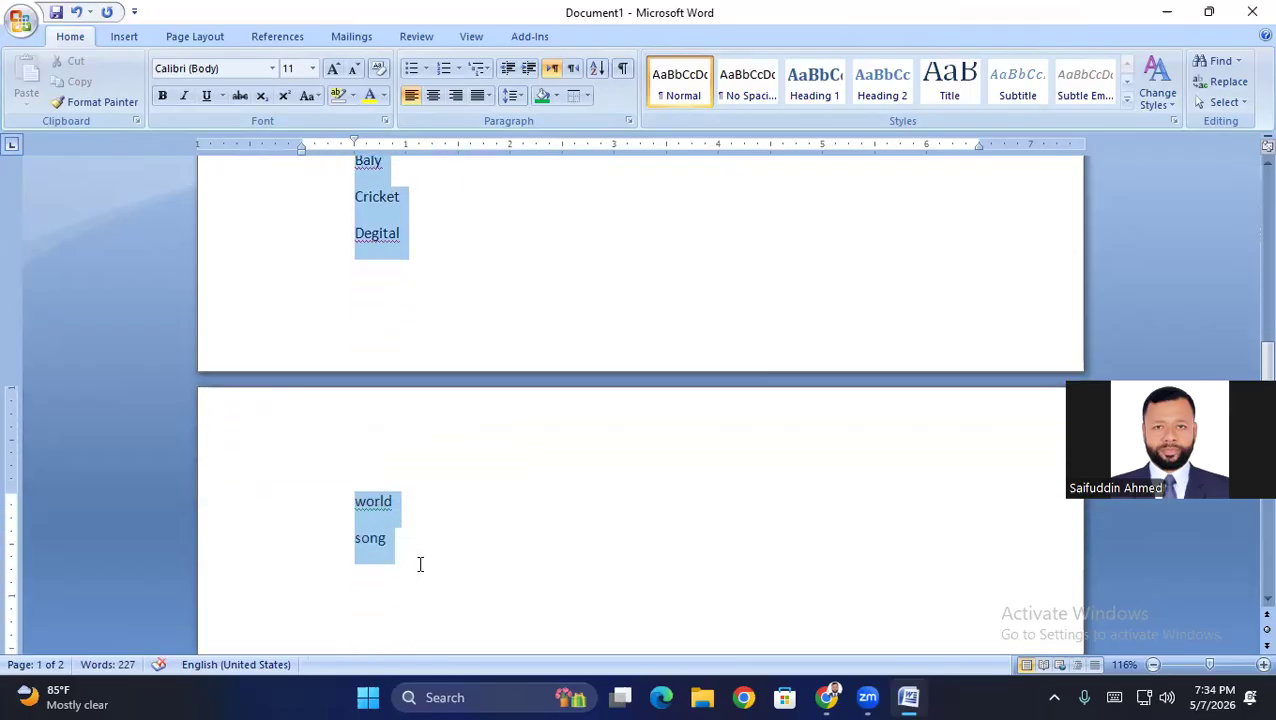
{"action": "left_click", "coordinate": [597, 68]}
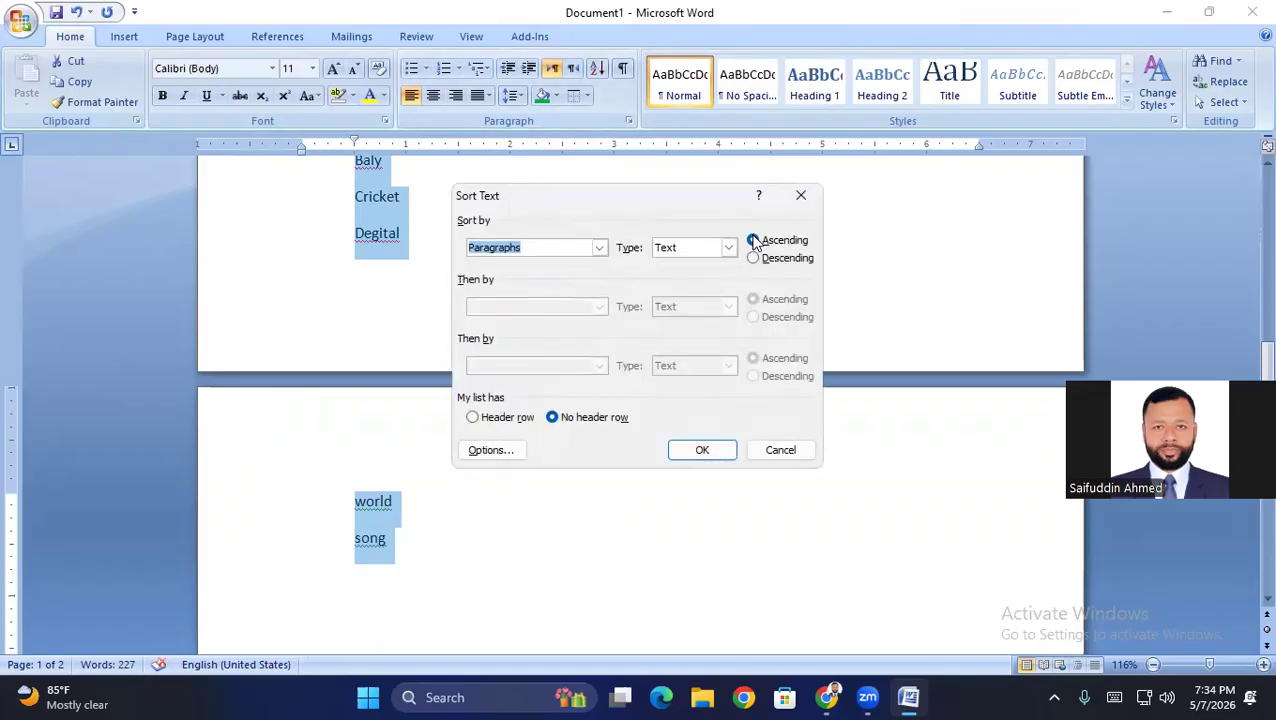
{"action": "left_click", "coordinate": [756, 259]}
{"action": "left_click", "coordinate": [712, 449]}
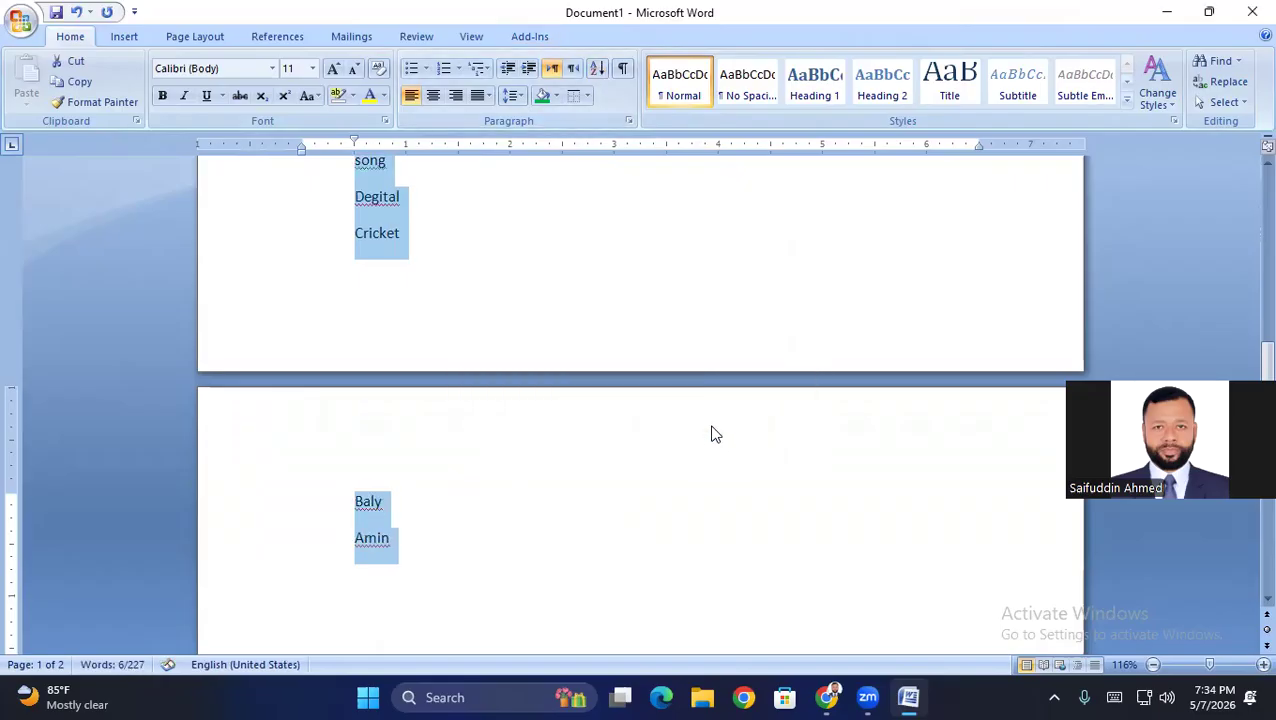
Re-sort the six words ascending: Amin, Baly, Cricket, Degital, song, world
{"action": "scroll", "coordinate": [410, 460], "scroll_direction": "up", "scroll_amount": 1}
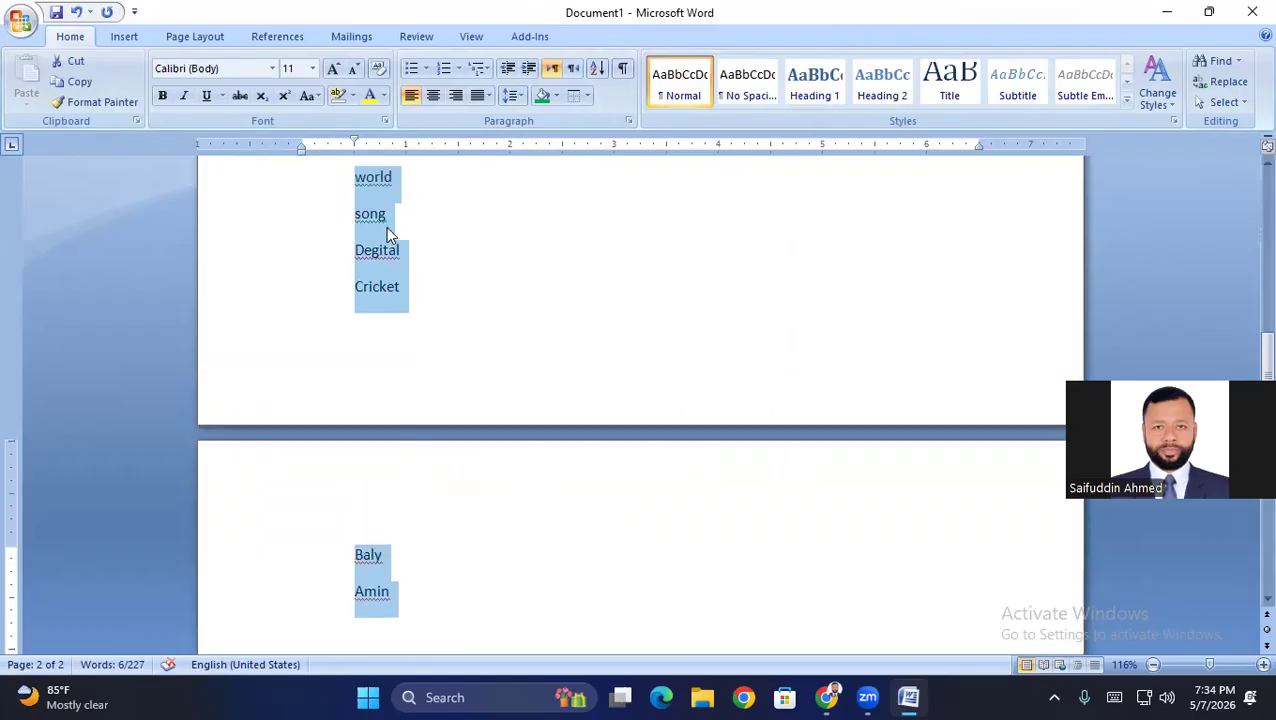
{"action": "scroll", "coordinate": [397, 410], "scroll_direction": "down", "scroll_amount": 1}
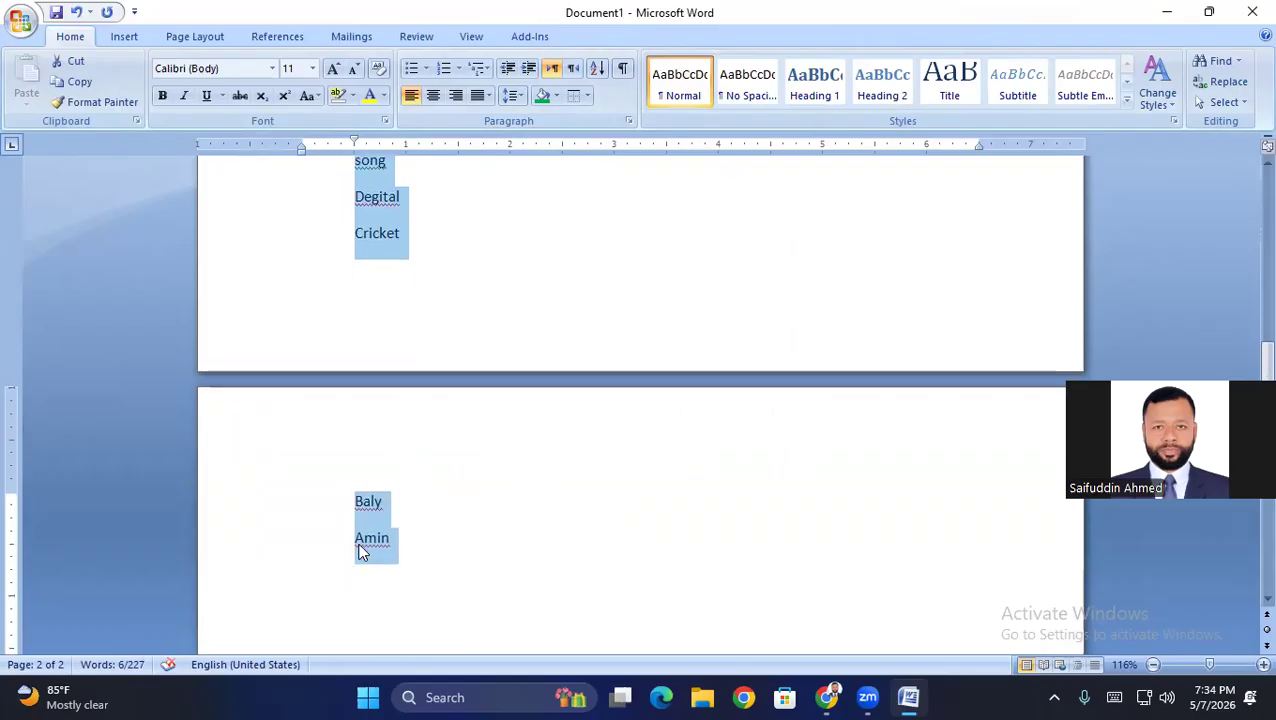
{"action": "scroll", "coordinate": [370, 203], "scroll_direction": "up", "scroll_amount": 1}
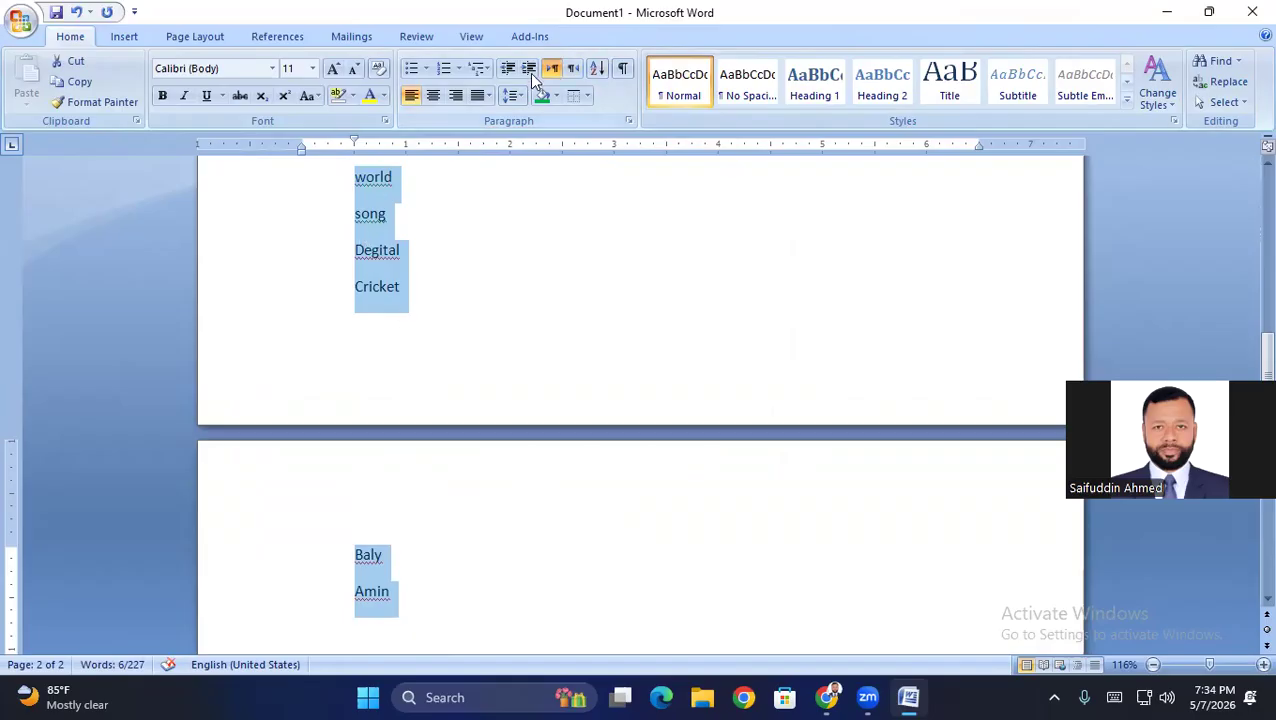
{"action": "left_click", "coordinate": [596, 68]}
{"action": "left_click", "coordinate": [749, 243]}
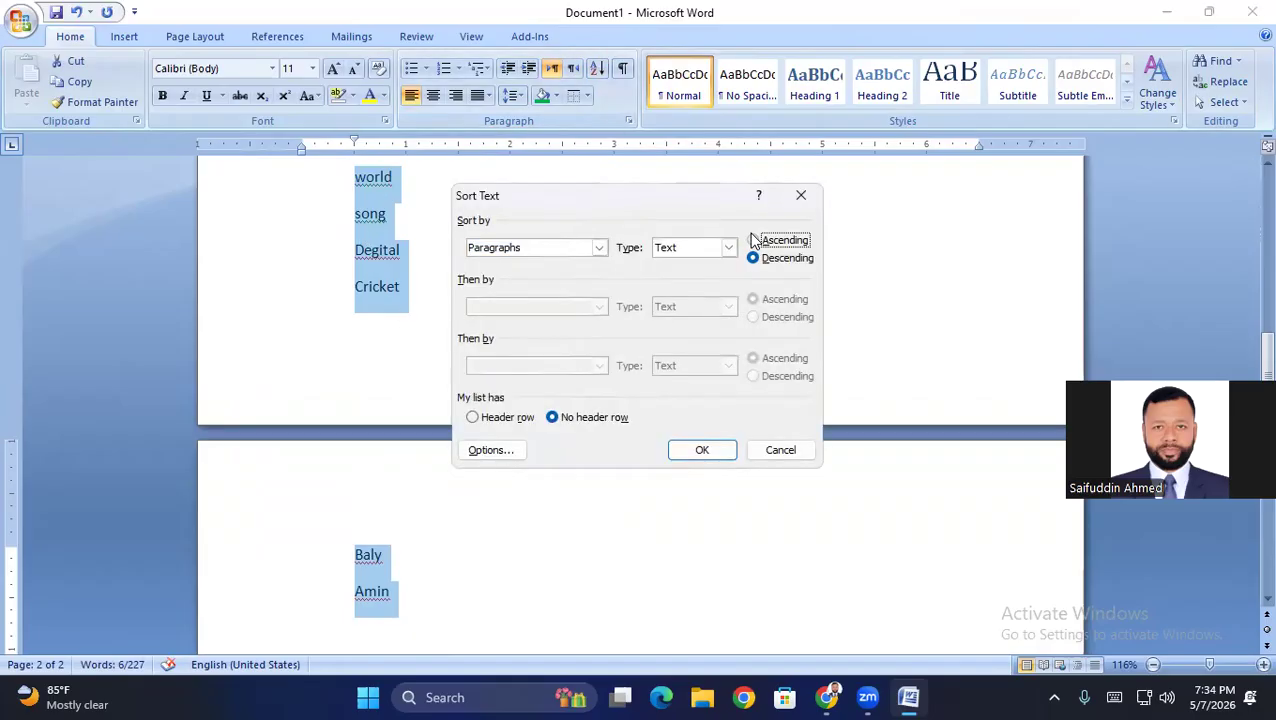
{"action": "left_click", "coordinate": [700, 446]}
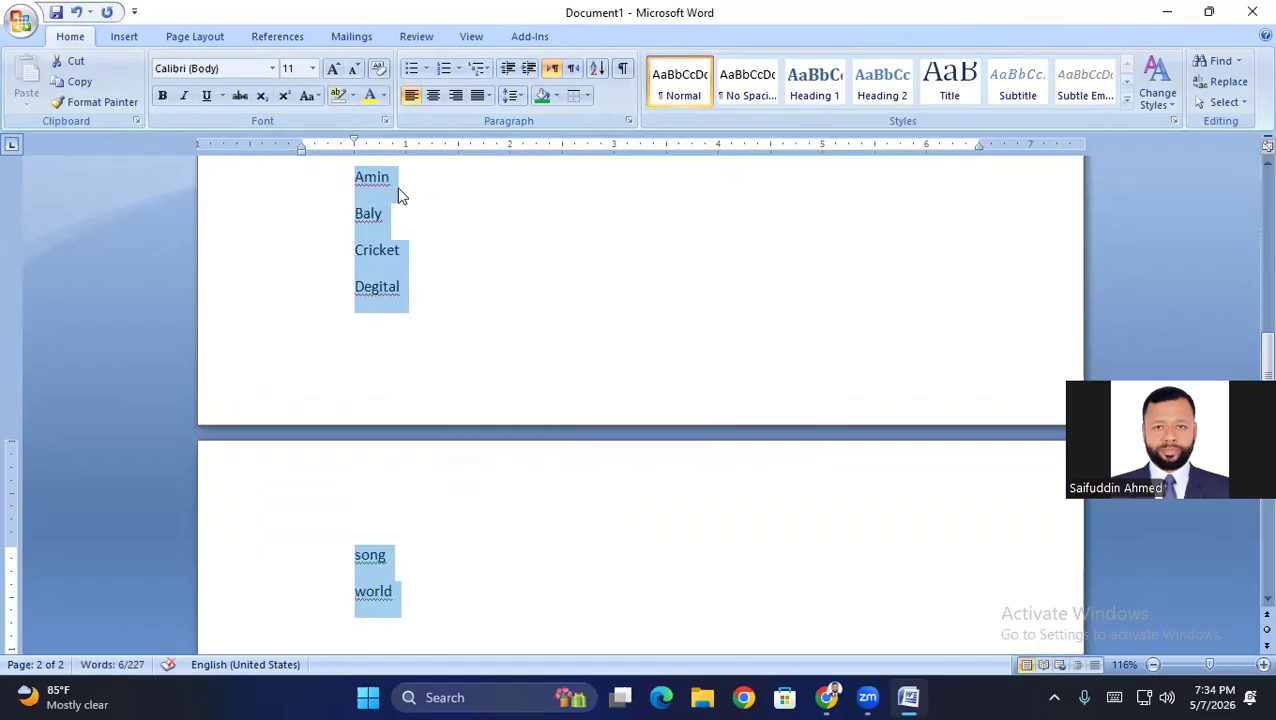
{"action": "scroll", "coordinate": [390, 450], "scroll_direction": "down", "scroll_amount": 1}
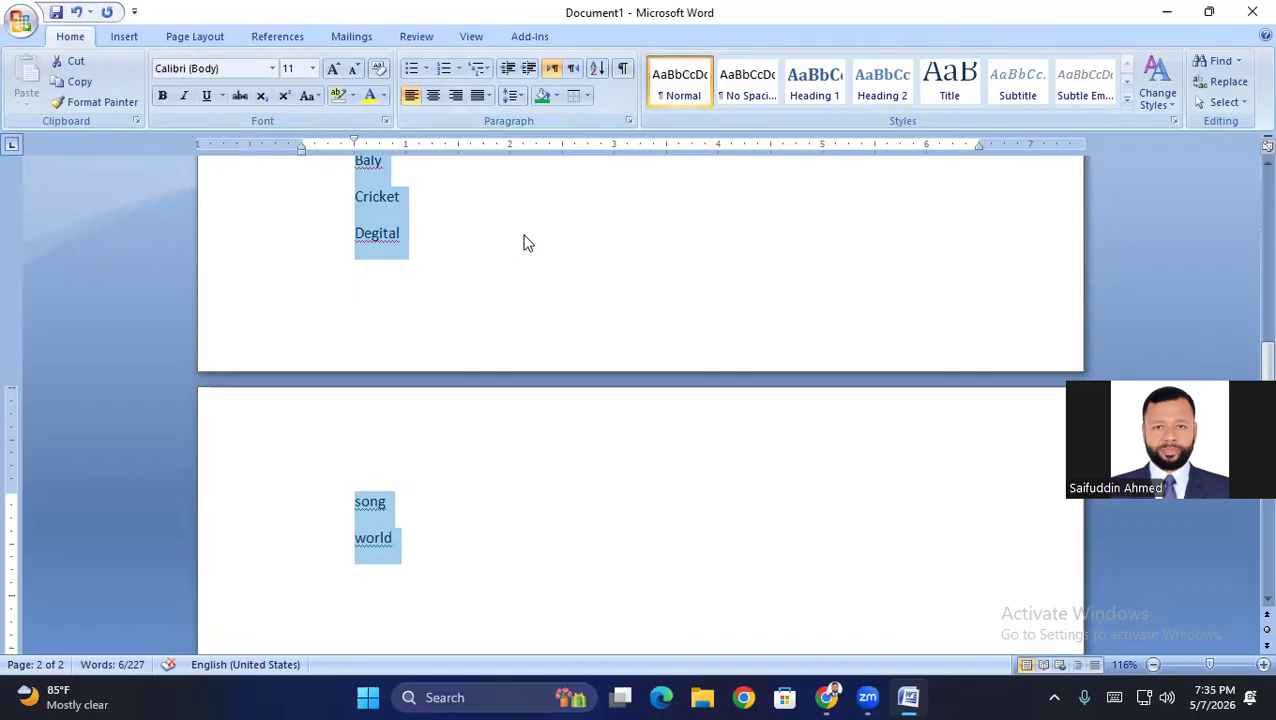
Toggle the Show/Hide ¶ formatting marks on and off, leaving them hidden
{"action": "left_click", "coordinate": [622, 68]}
{"action": "scroll", "coordinate": [521, 175], "scroll_direction": "up", "scroll_amount": 3}
{"action": "scroll", "coordinate": [521, 175], "scroll_direction": "up", "scroll_amount": 3}
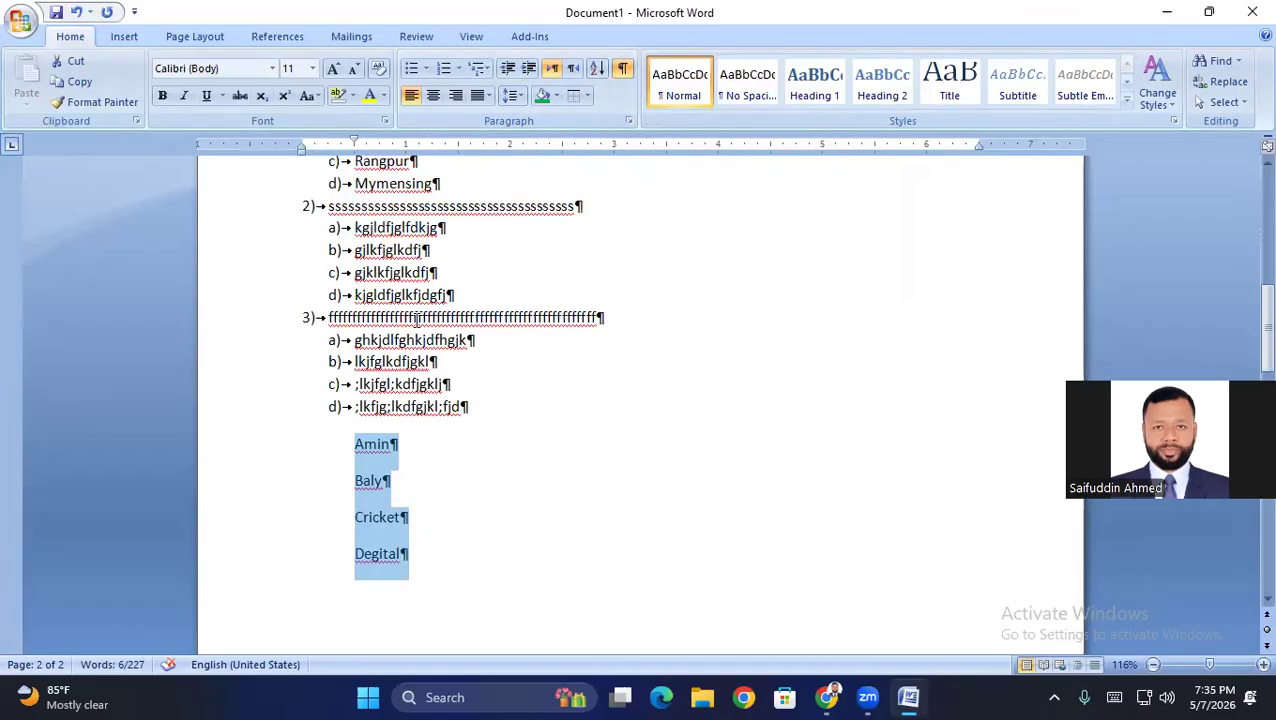
{"action": "scroll", "coordinate": [417, 318], "scroll_direction": "up", "scroll_amount": 3}
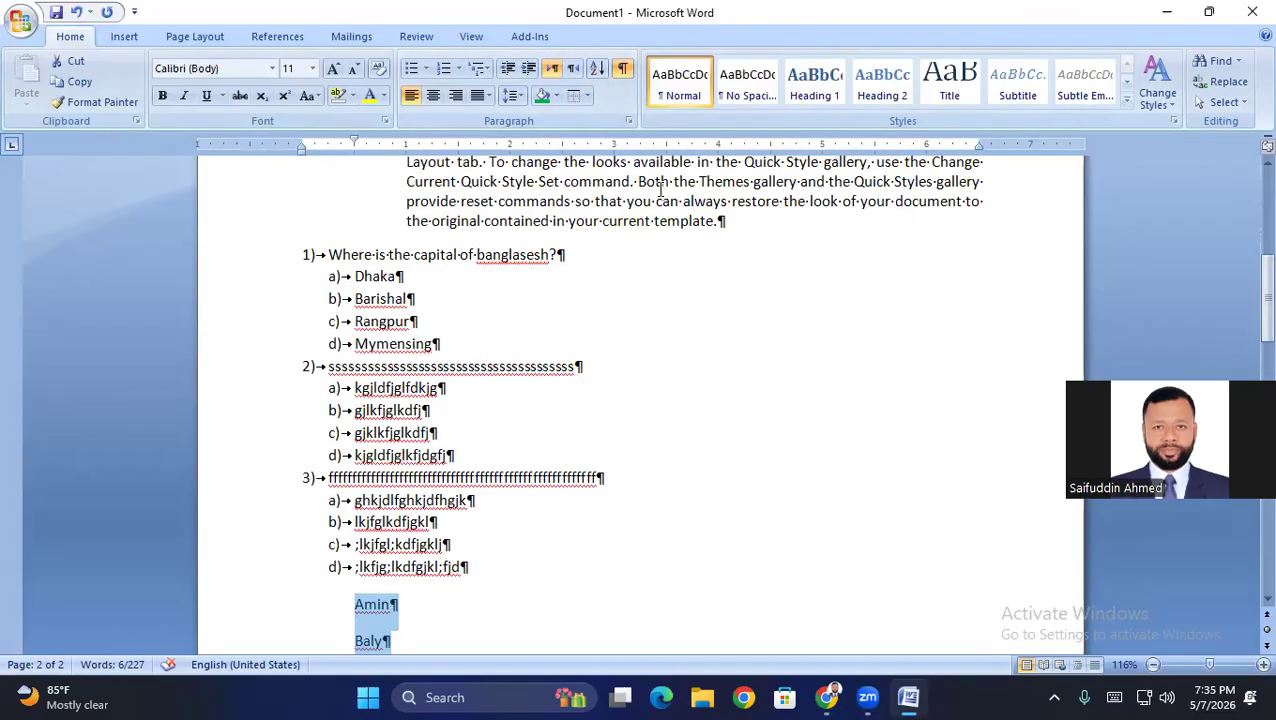
{"action": "left_click", "coordinate": [622, 70]}
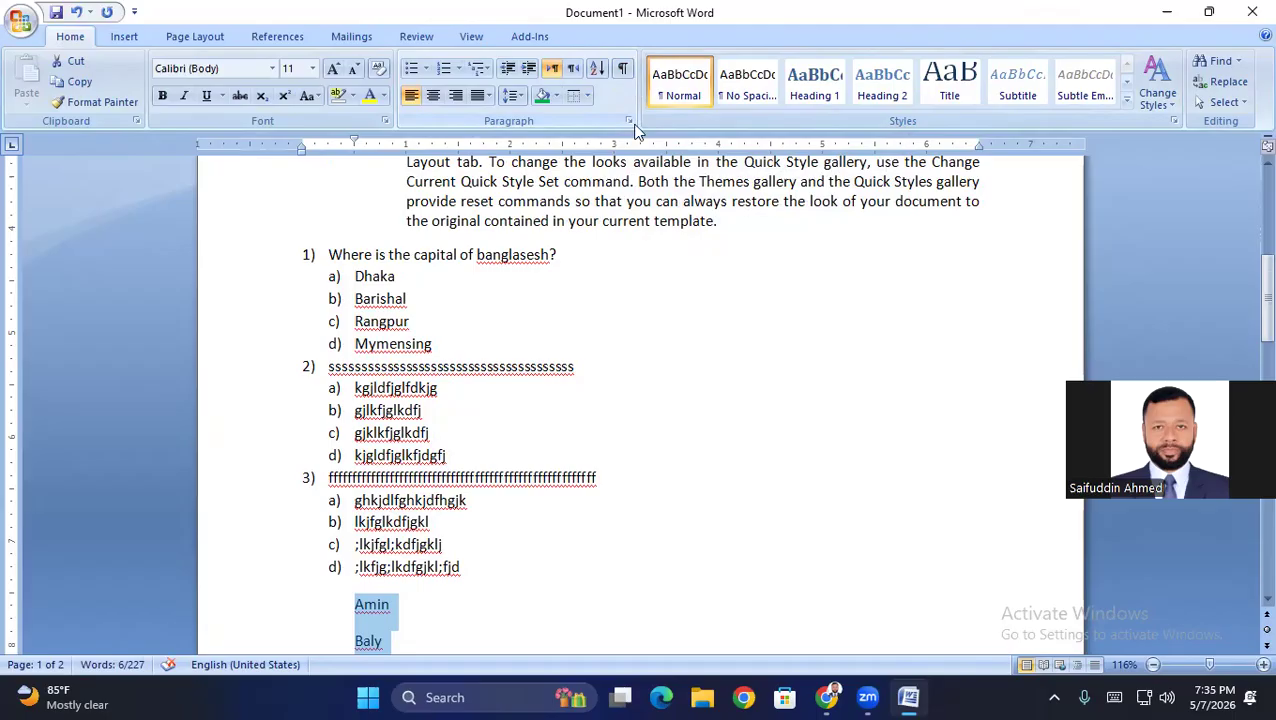
{"action": "left_click", "coordinate": [622, 70]}
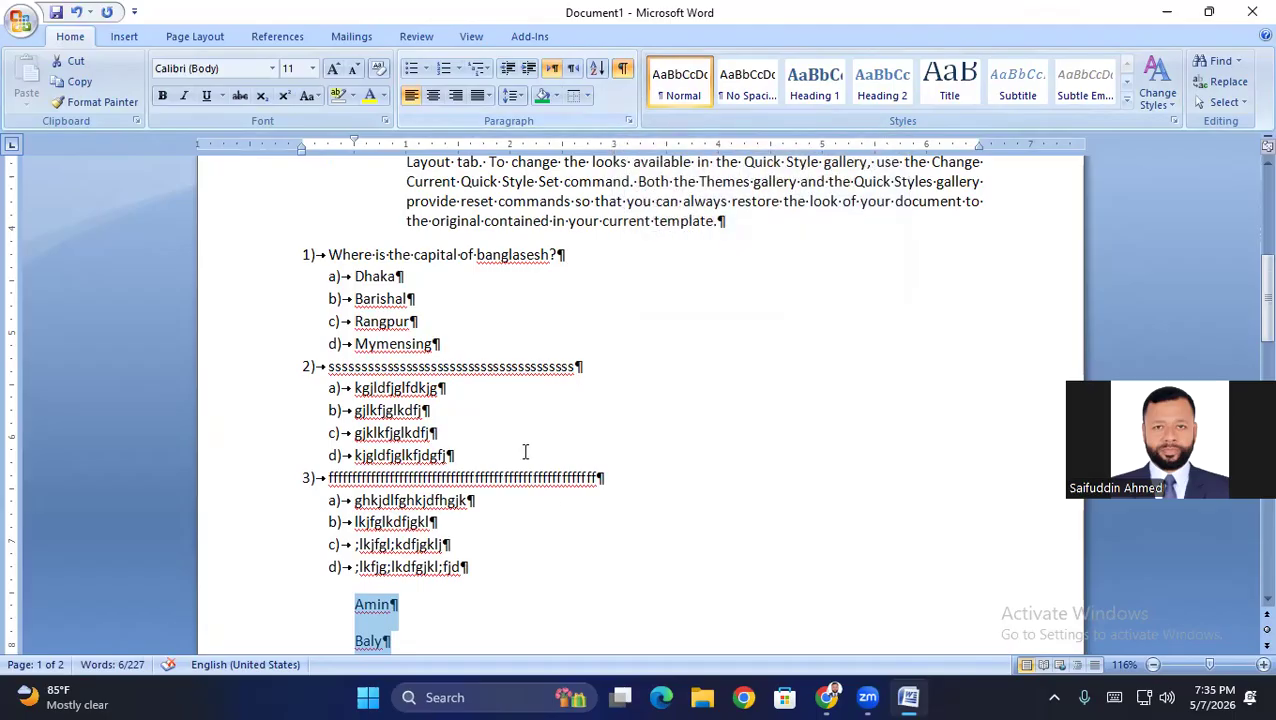
{"action": "left_click", "coordinate": [622, 68]}
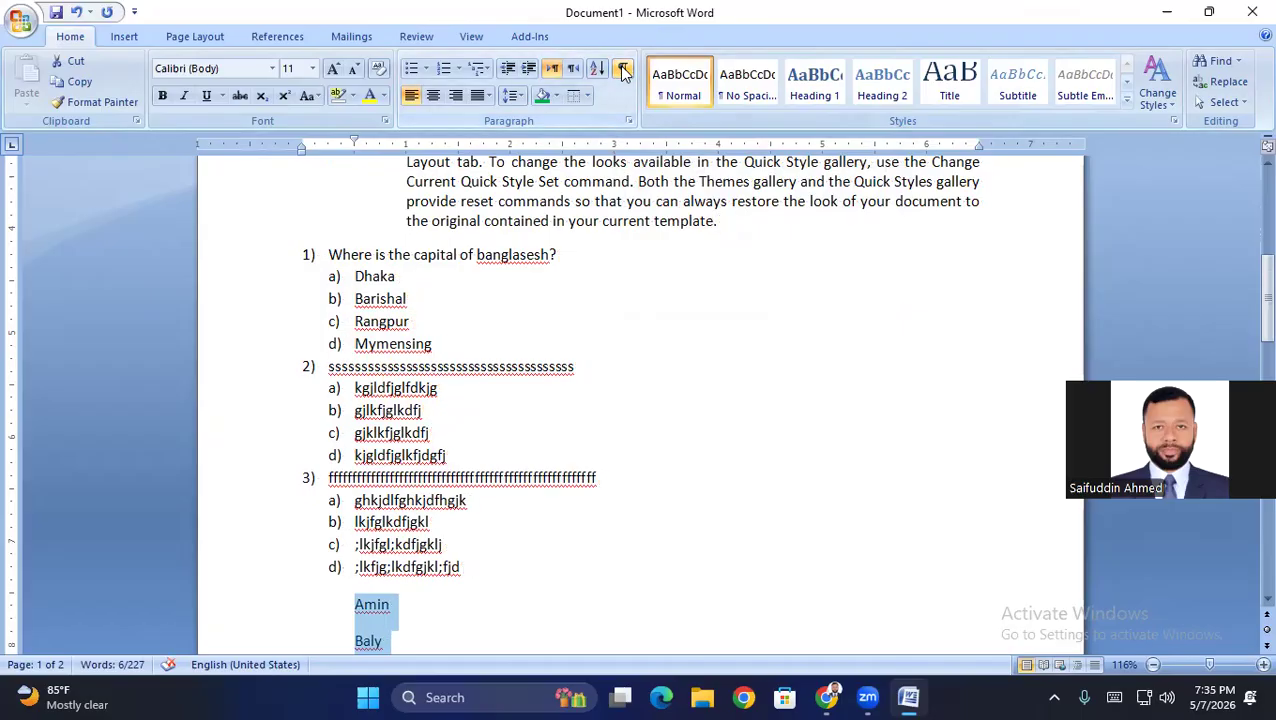
{"action": "scroll", "coordinate": [343, 254], "scroll_direction": "up", "scroll_amount": 4}
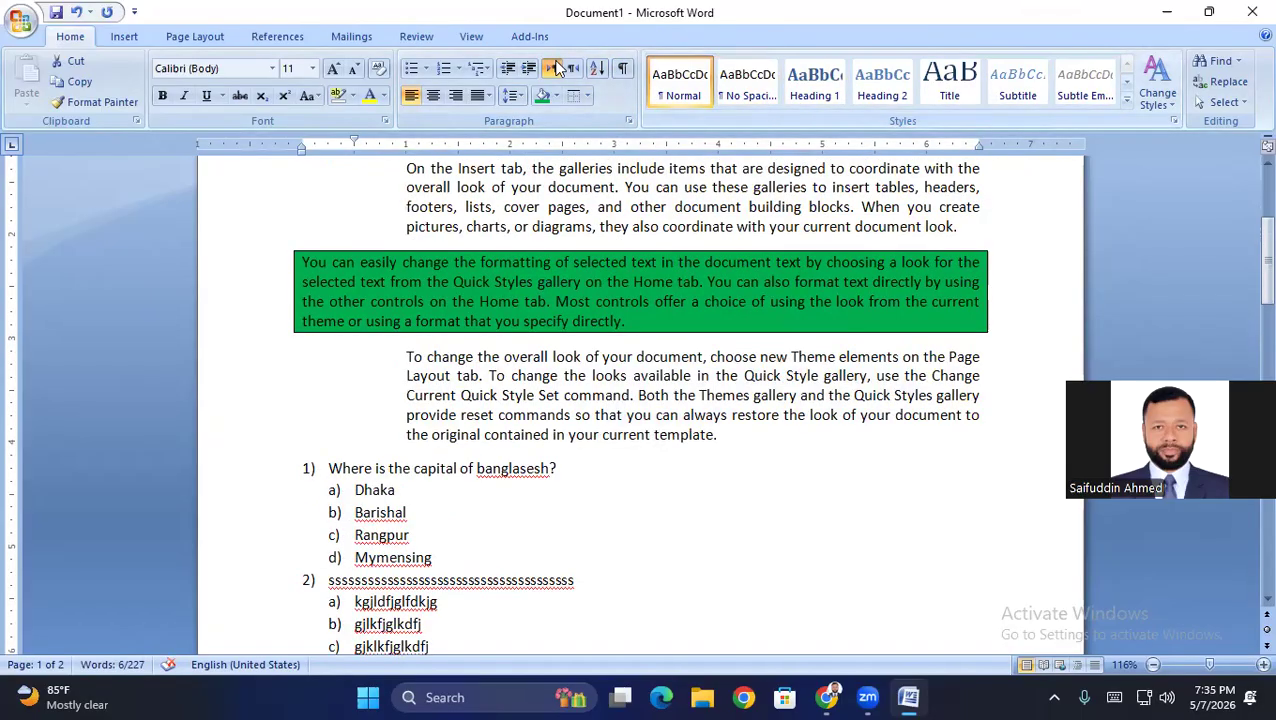
{"action": "left_click", "coordinate": [622, 68]}
{"action": "scroll", "coordinate": [647, 114], "scroll_direction": "down", "scroll_amount": 1}
{"action": "scroll", "coordinate": [415, 513], "scroll_direction": "down", "scroll_amount": 1}
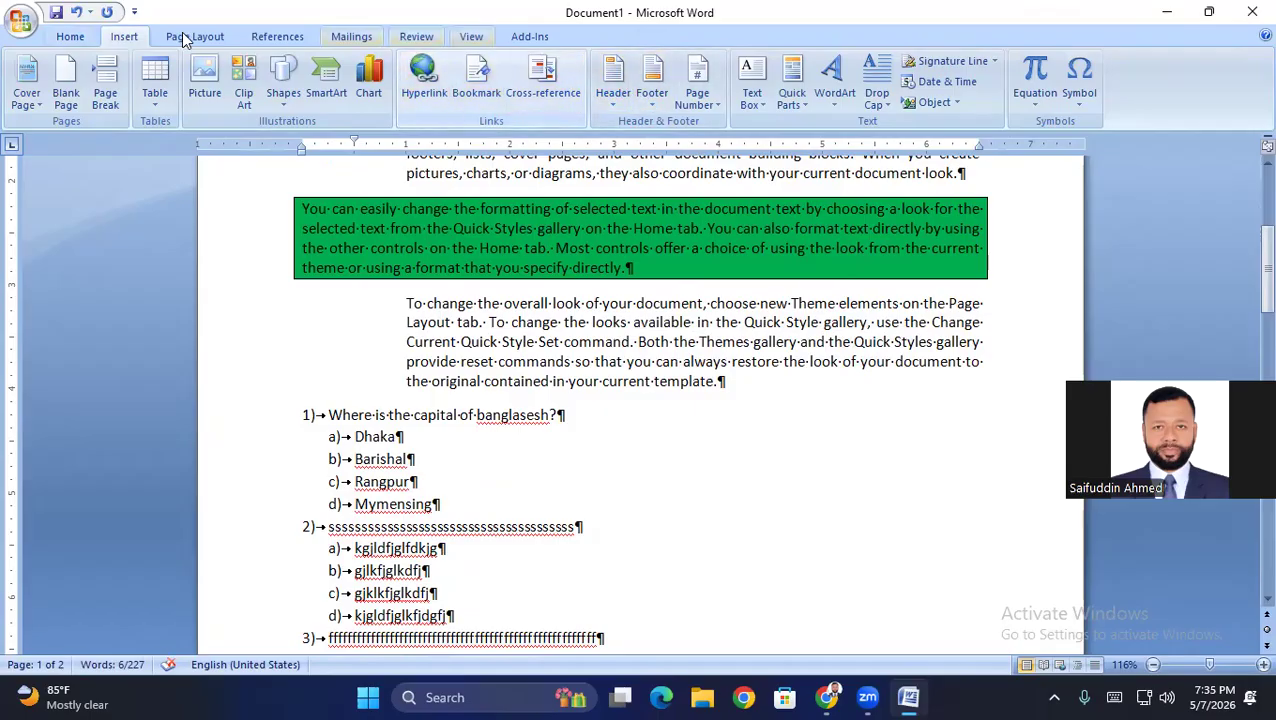
{"action": "left_click", "coordinate": [80, 37]}
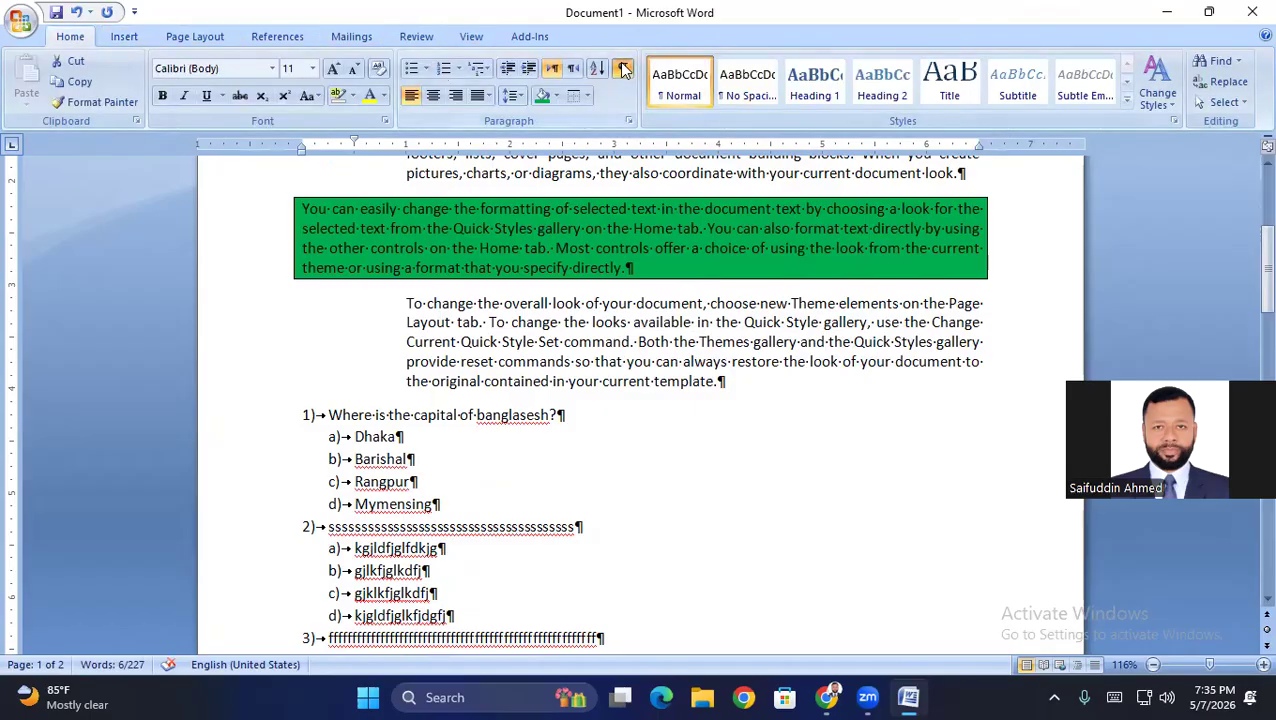
{"action": "left_click", "coordinate": [622, 68]}
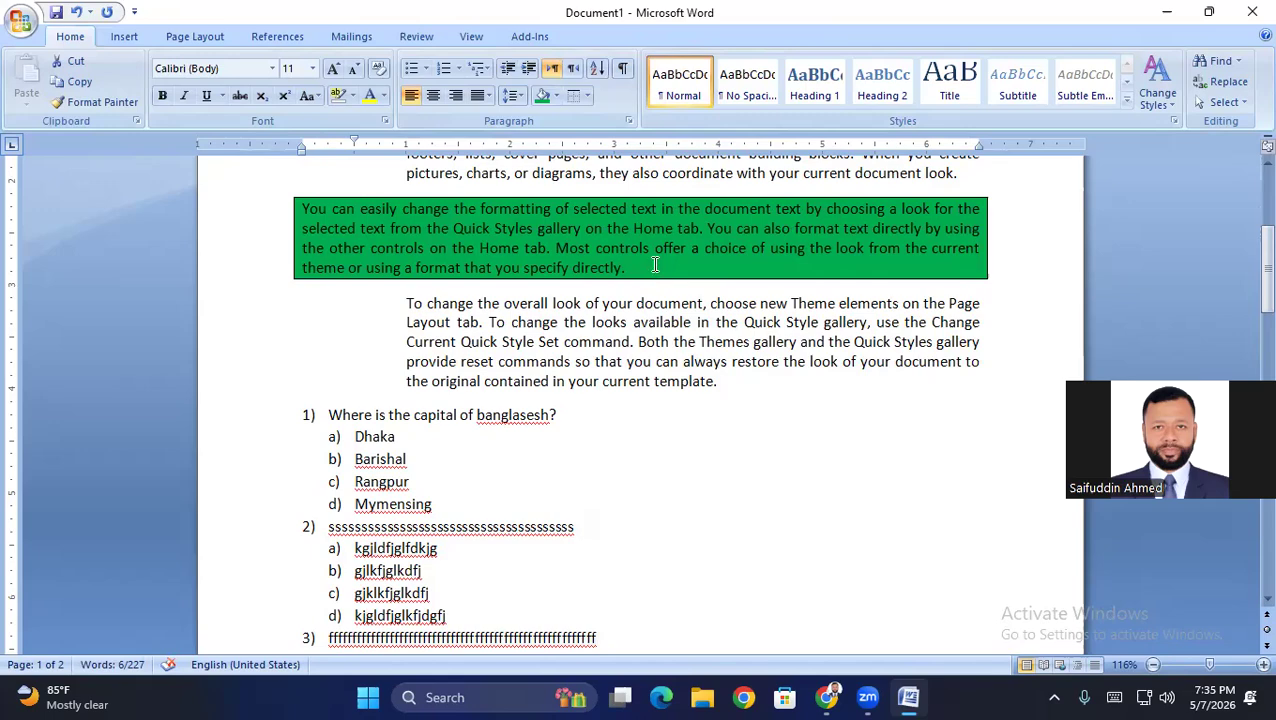
{"action": "scroll", "coordinate": [503, 296], "scroll_direction": "up", "scroll_amount": 4}
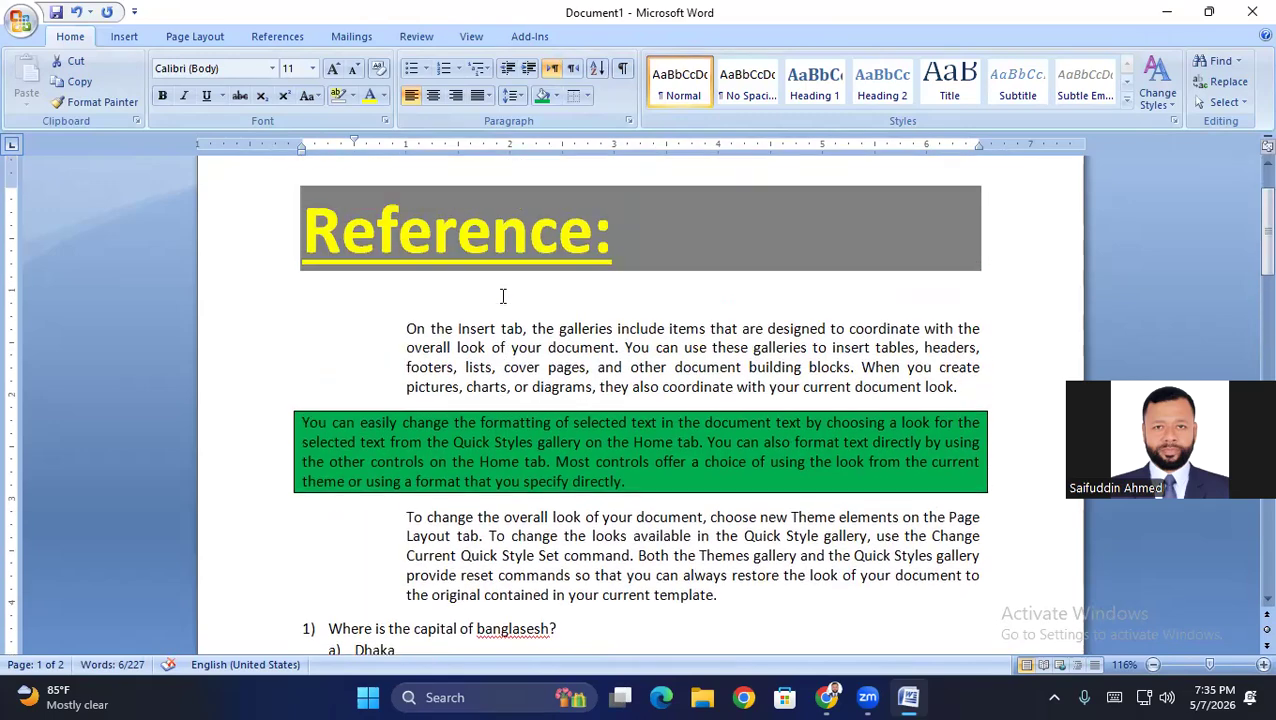
Apply the Title quick style to the 'On the Insert tab' paragraph
{"action": "left_click_drag", "start_coordinate": [384, 303], "coordinate": [950, 385]}
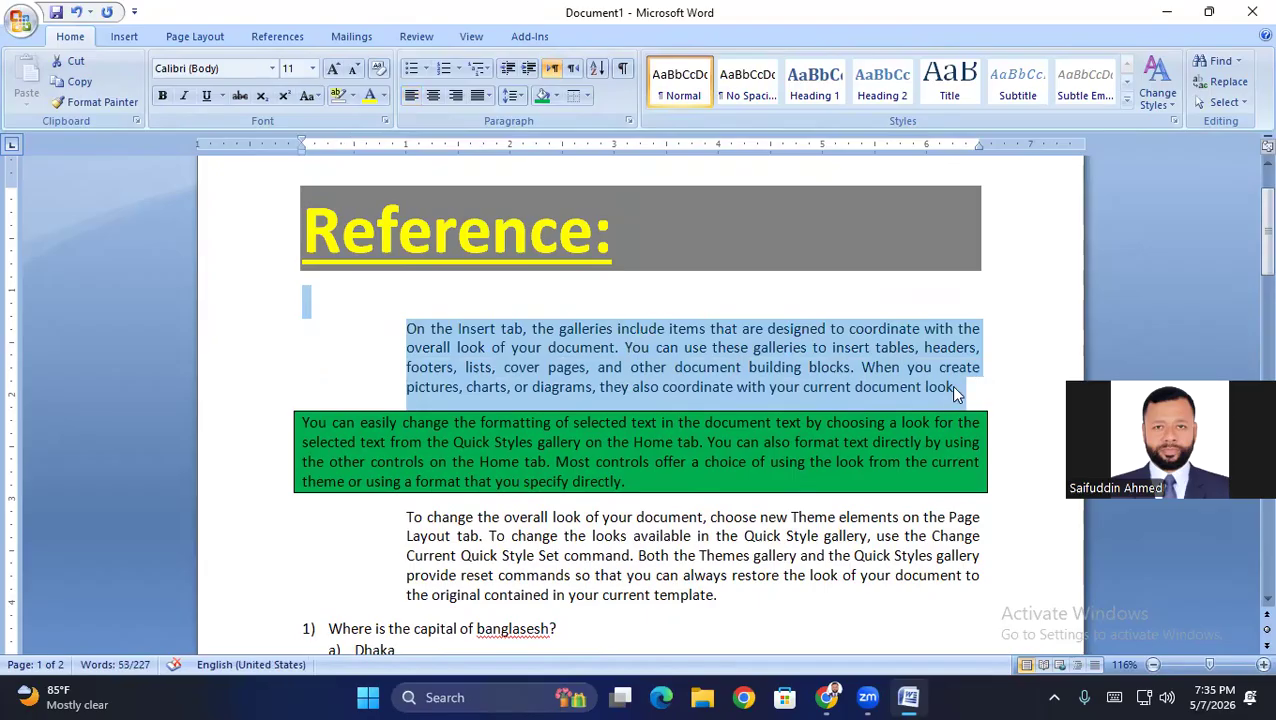
{"action": "left_click", "coordinate": [1127, 101]}
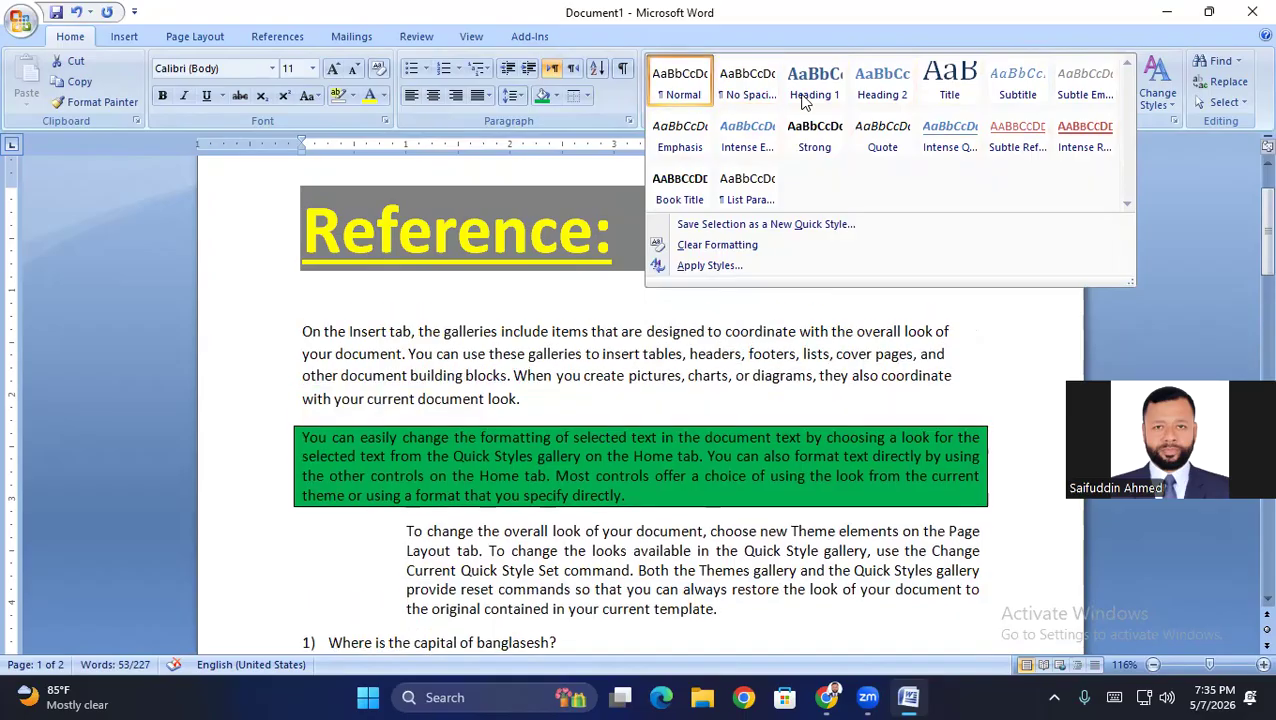
{"action": "left_click", "coordinate": [950, 82]}
{"action": "left_click", "coordinate": [897, 400]}
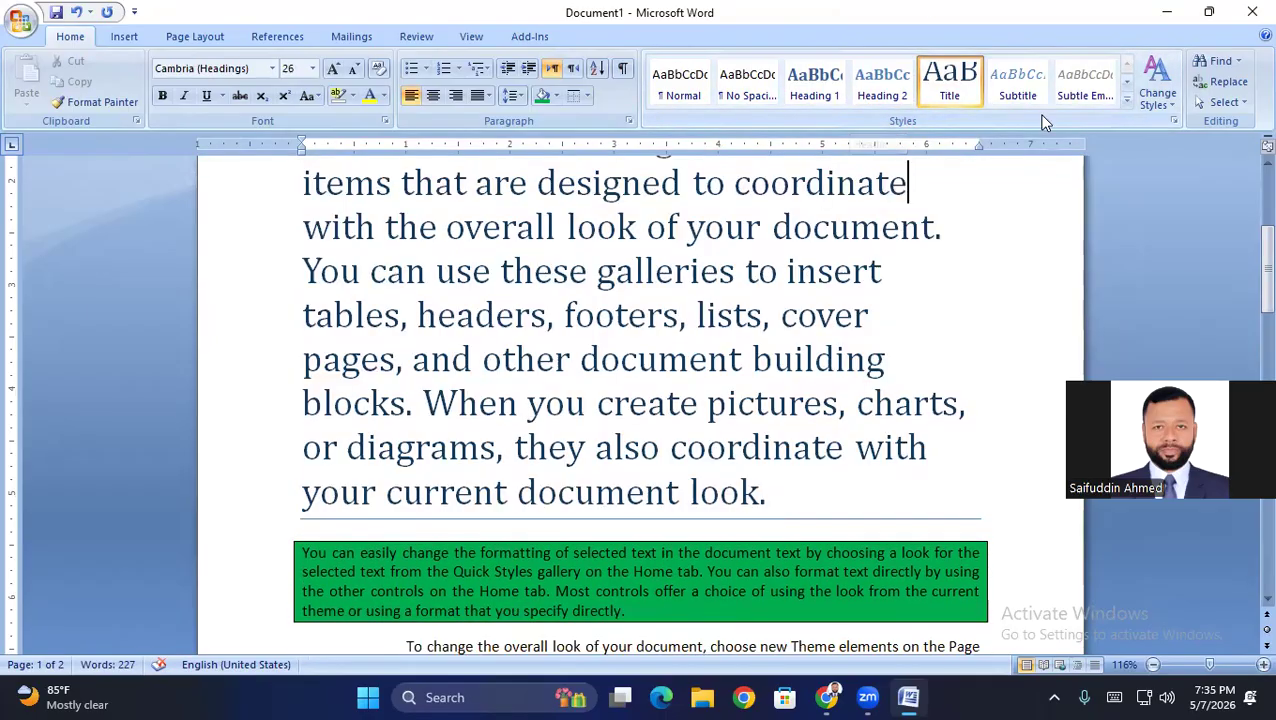
Browse the Quick Styles gallery and the Change Styles theme fonts list without changing anything
{"action": "left_click", "coordinate": [1127, 100]}
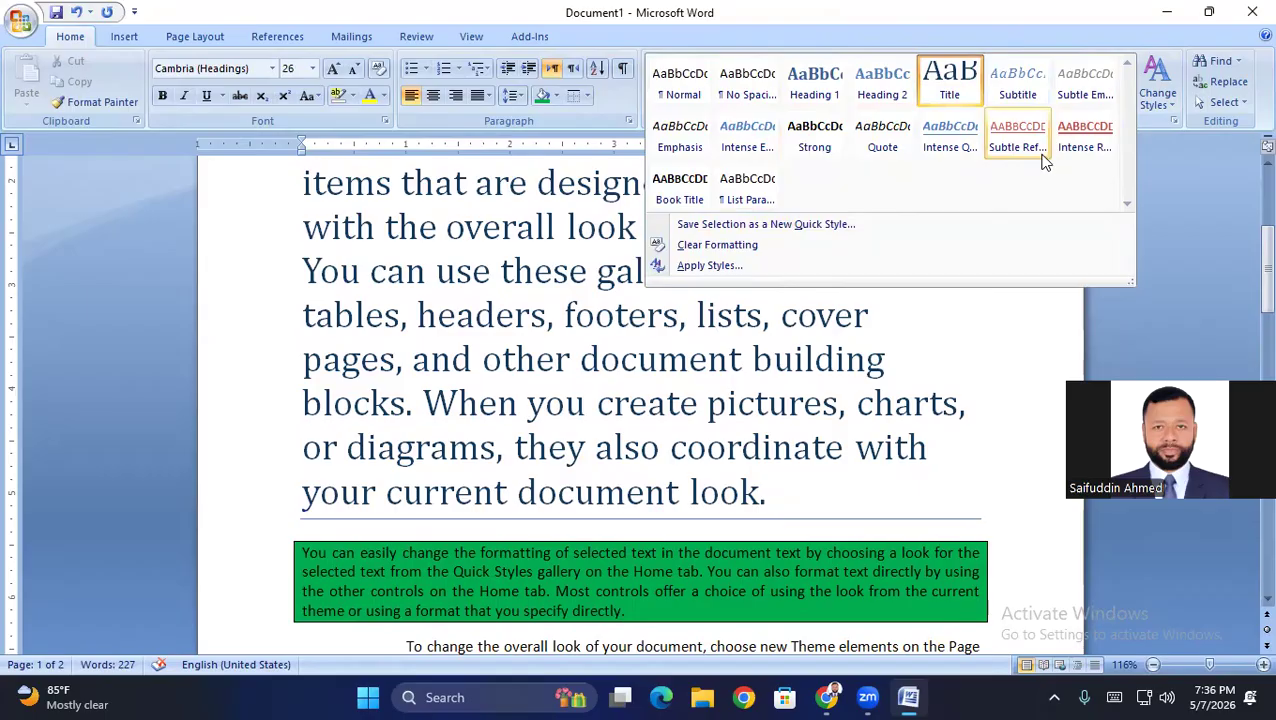
{"action": "left_click", "coordinate": [376, 330]}
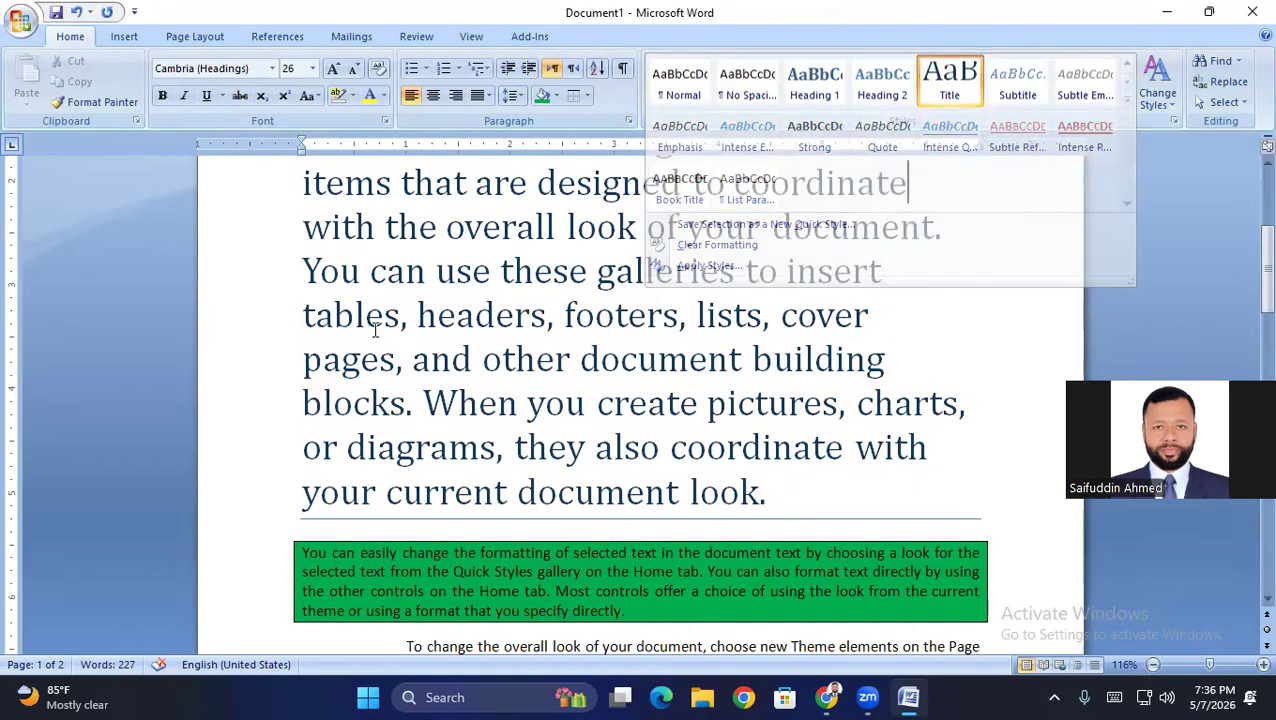
{"action": "left_click", "coordinate": [1170, 108]}
{"action": "mouse_move", "coordinate": [1178, 126]}
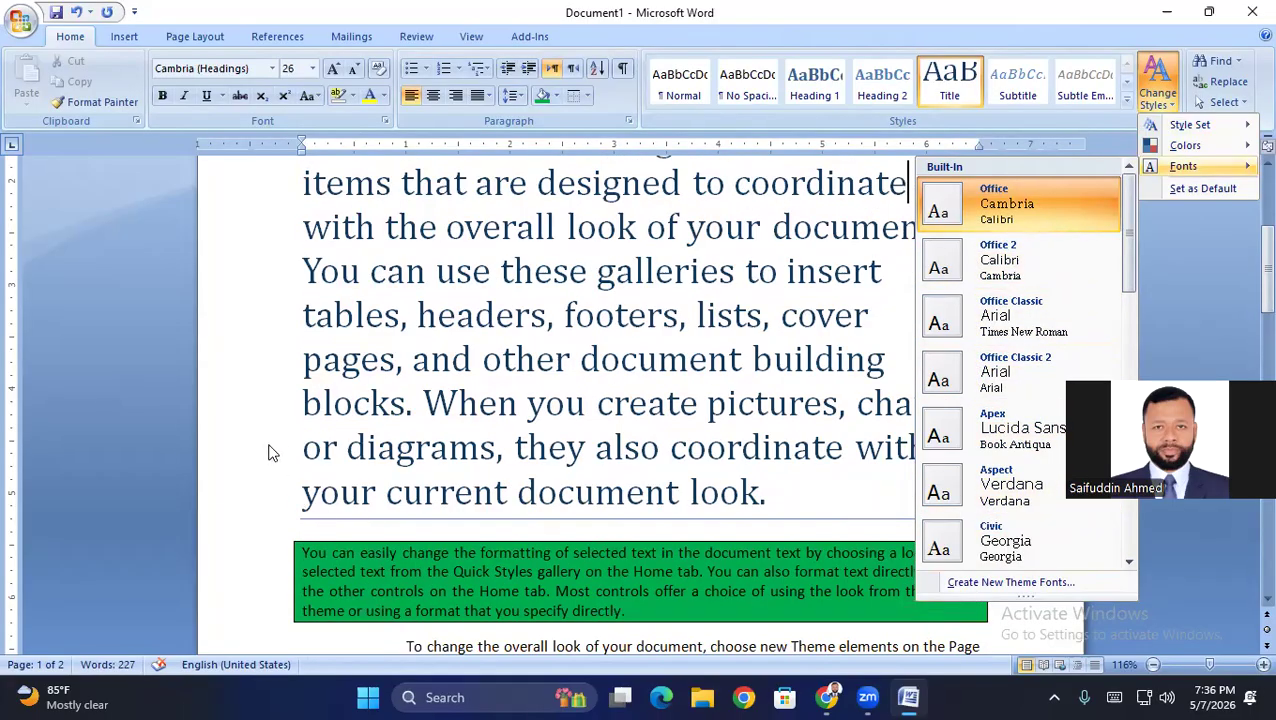
{"action": "left_click", "coordinate": [343, 427]}
{"action": "scroll", "coordinate": [348, 410], "scroll_direction": "up", "scroll_amount": 3}
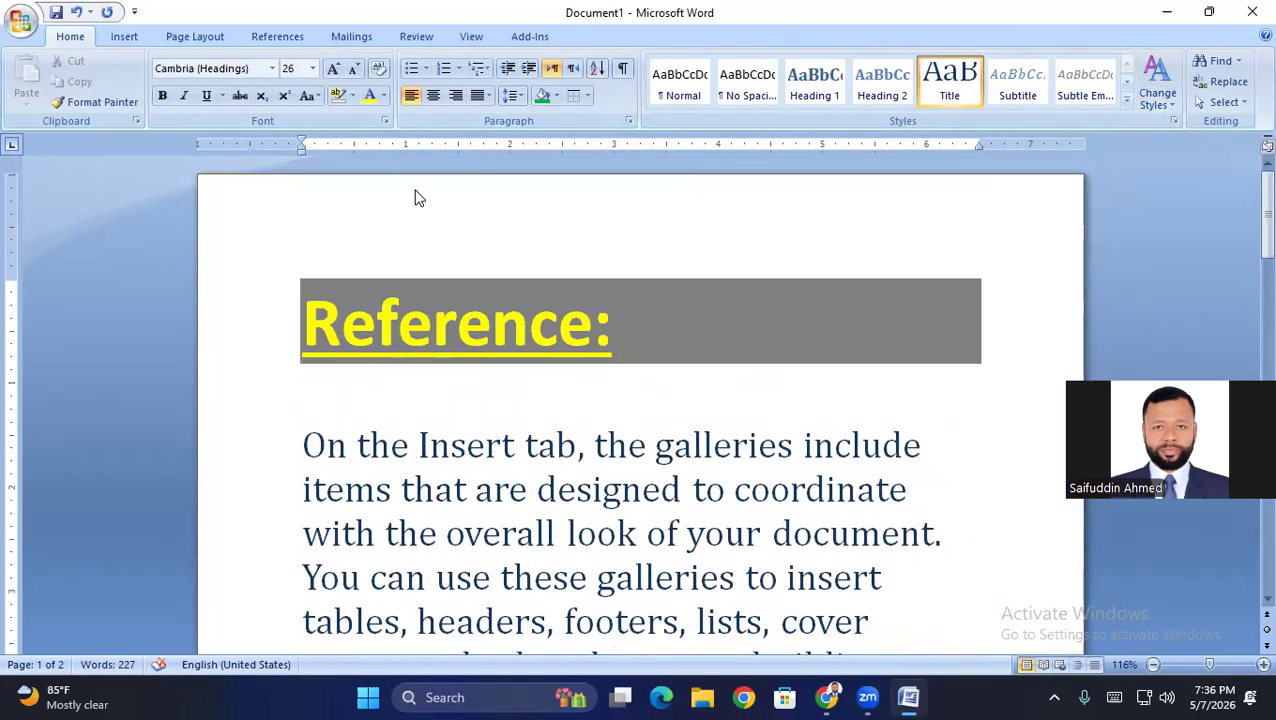
Select the whole document with Ctrl+A and clear its formatting, undoing once before reapplying
{"action": "key", "text": "ctrl+a"}
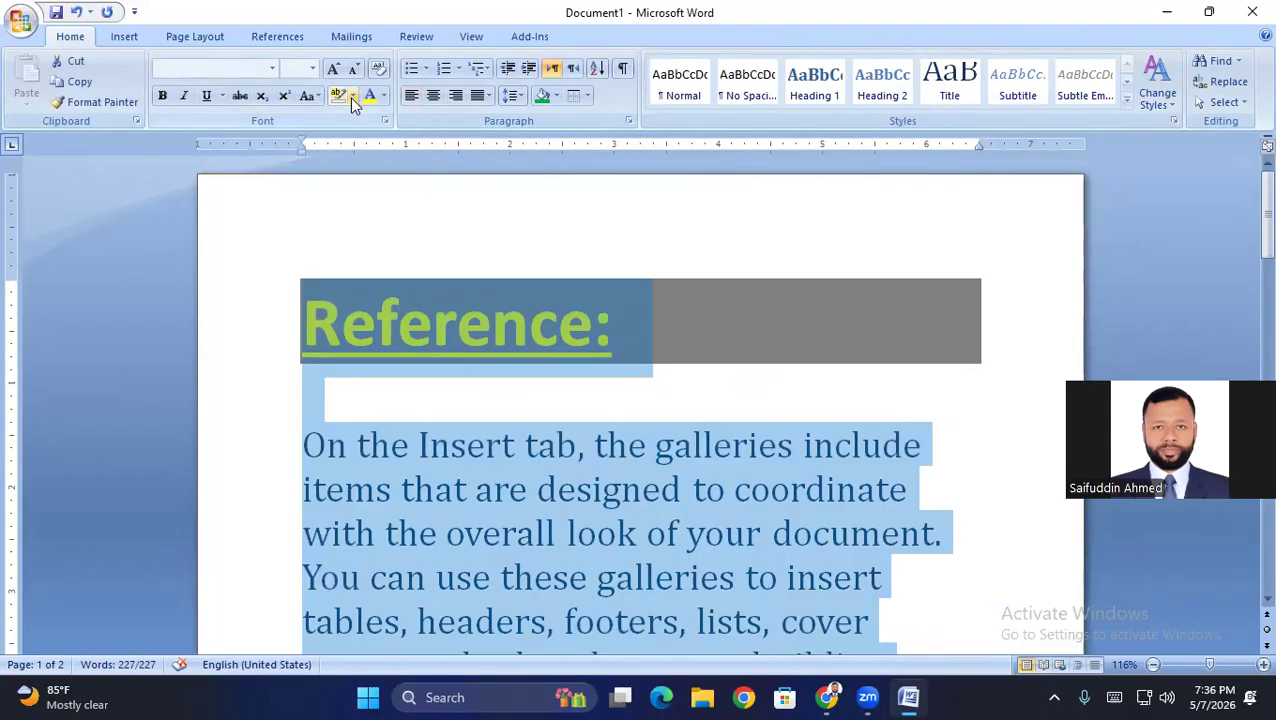
{"action": "left_click", "coordinate": [379, 68]}
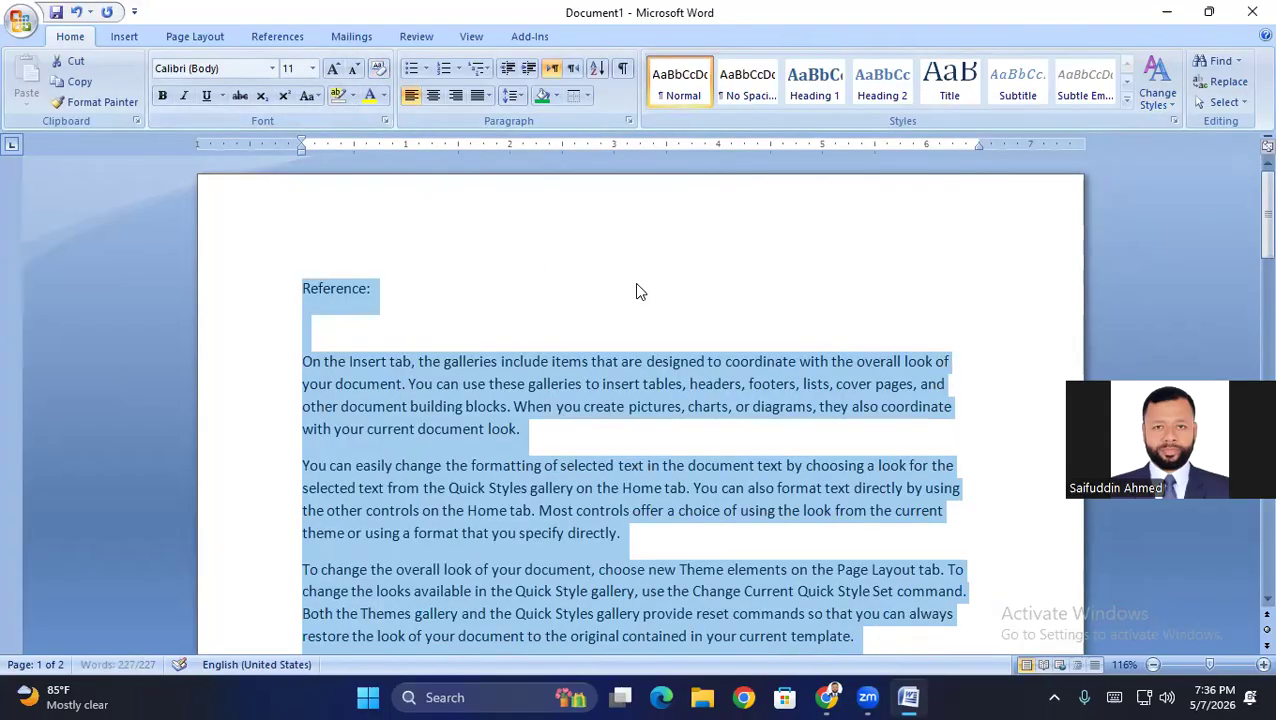
{"action": "left_click", "coordinate": [77, 12]}
{"action": "left_click", "coordinate": [712, 381]}
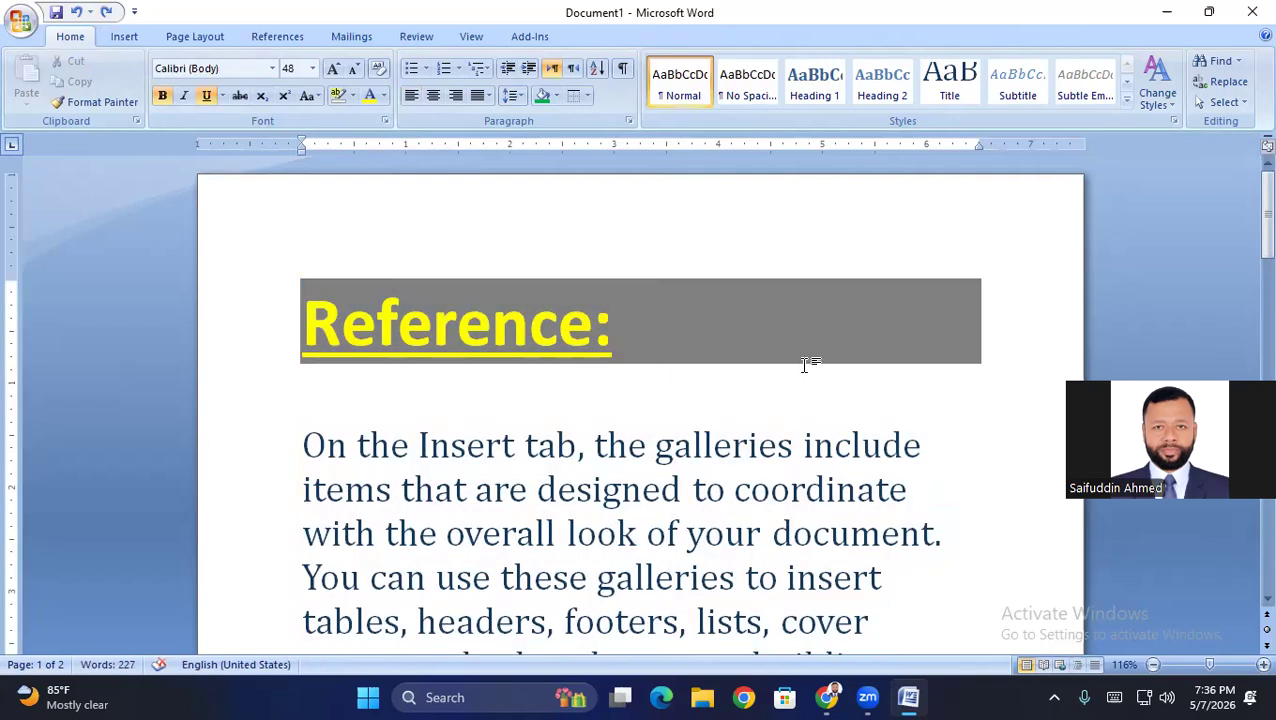
{"action": "key", "text": "ctrl+a"}
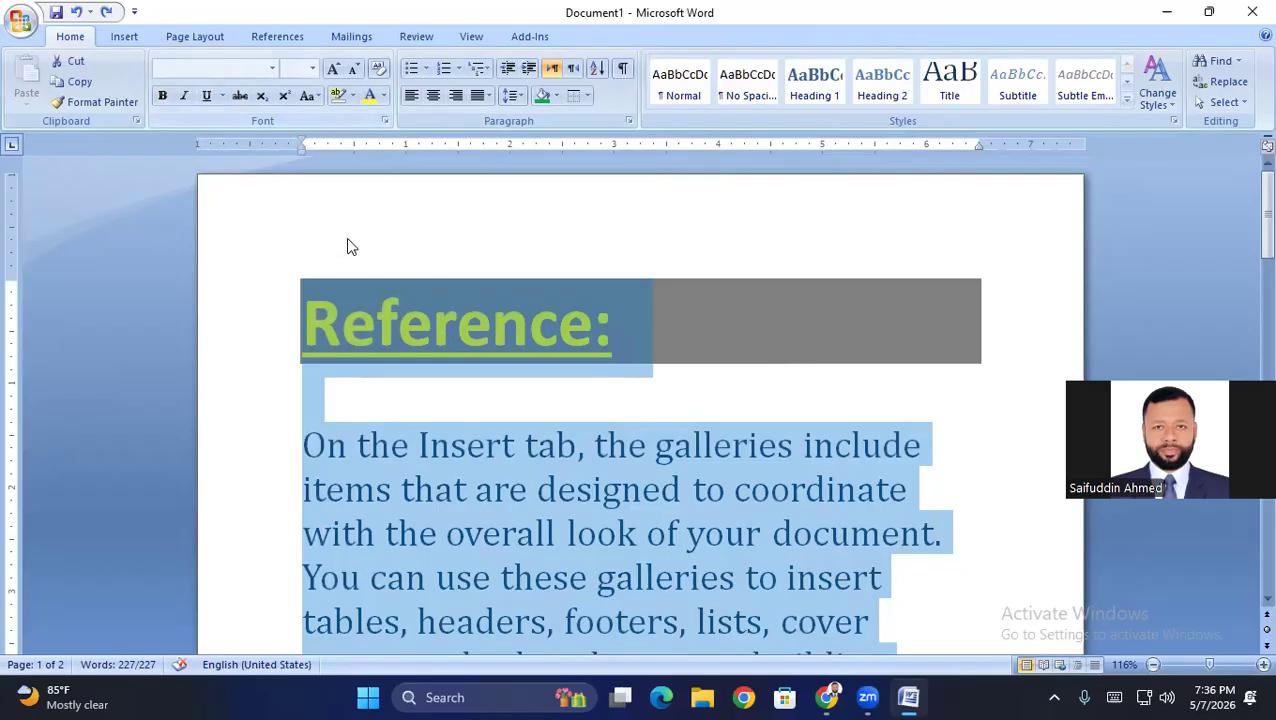
{"action": "left_click", "coordinate": [379, 72]}
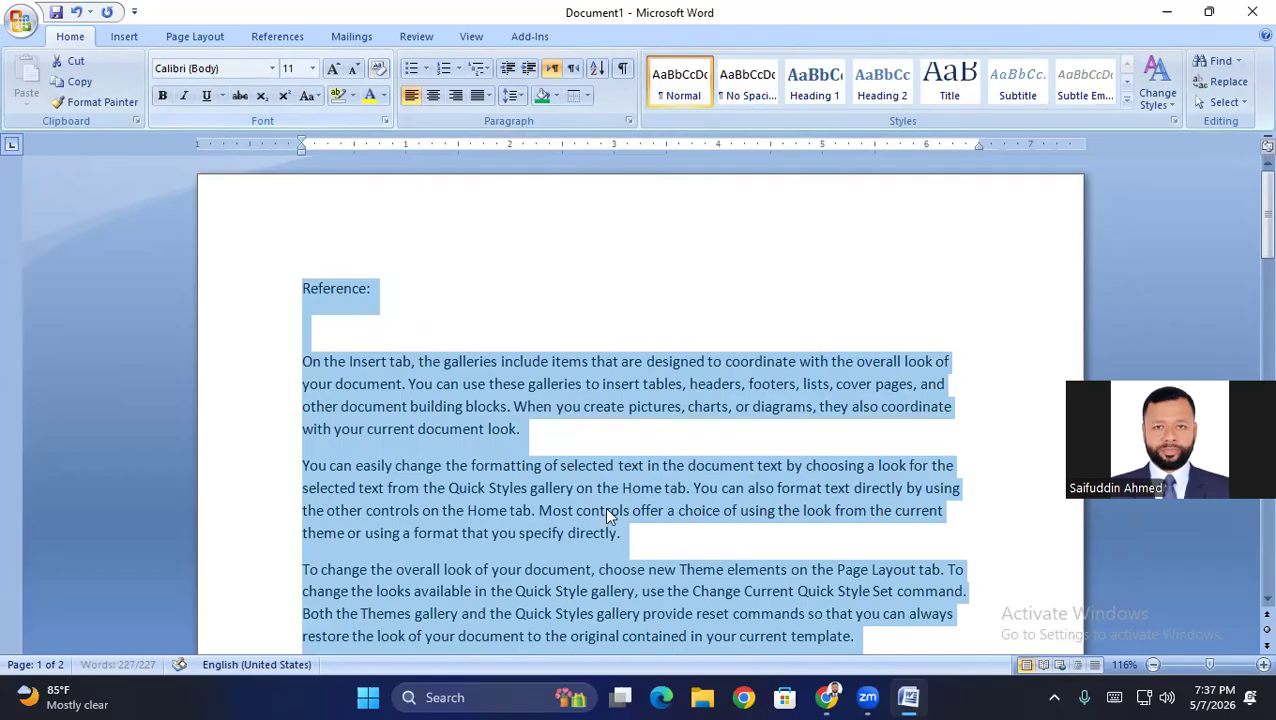
{"action": "left_click", "coordinate": [612, 313]}
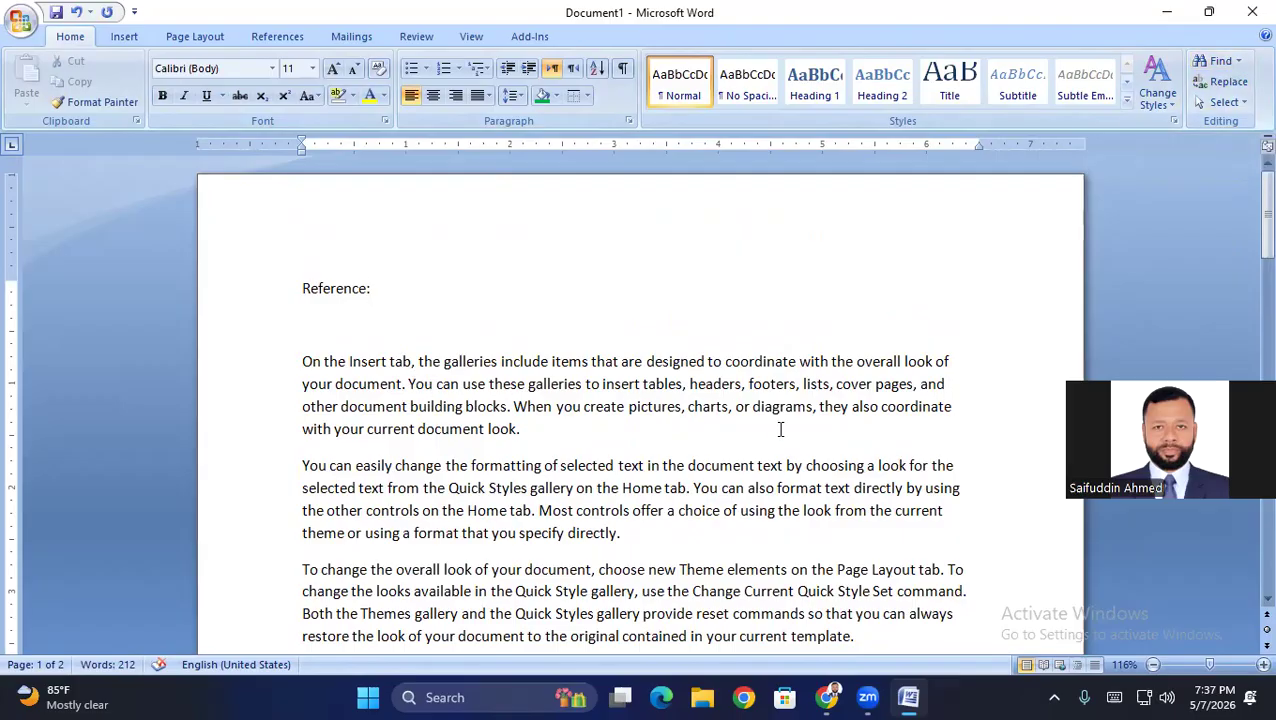
{"action": "left_click", "coordinate": [1219, 62]}
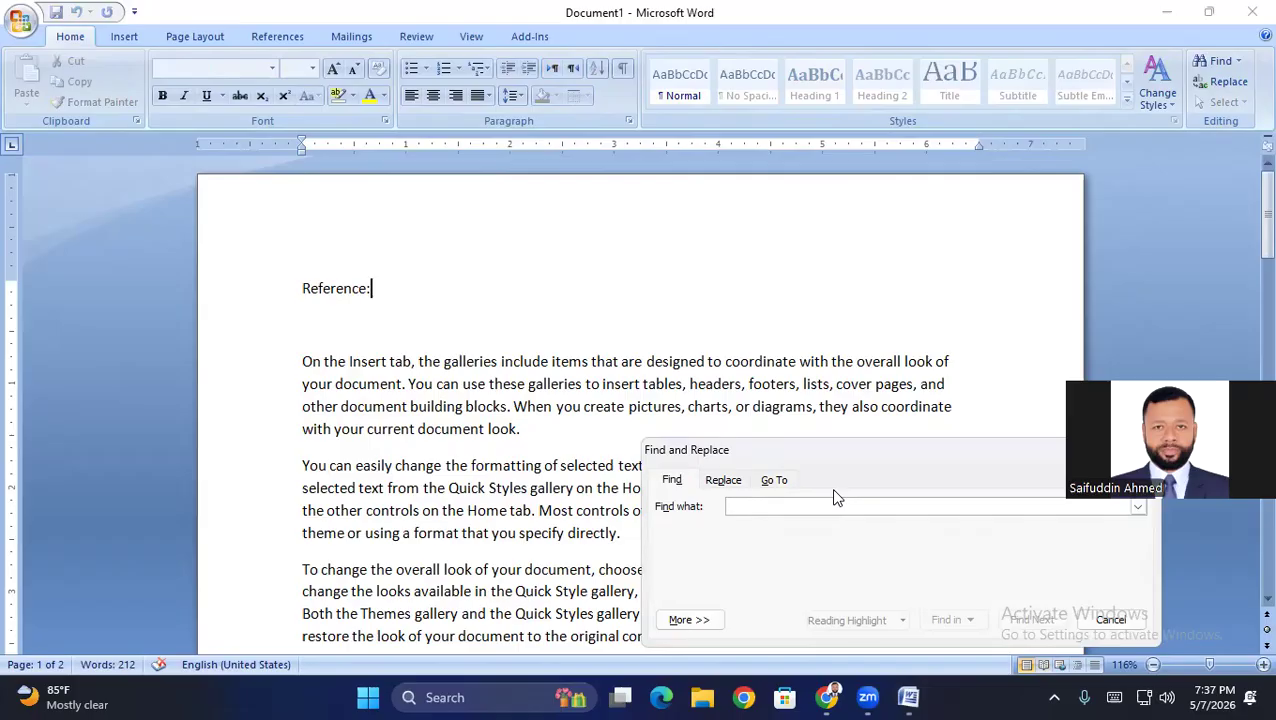
{"action": "type", "text": "othe"}
{"action": "type", "text": "r"}
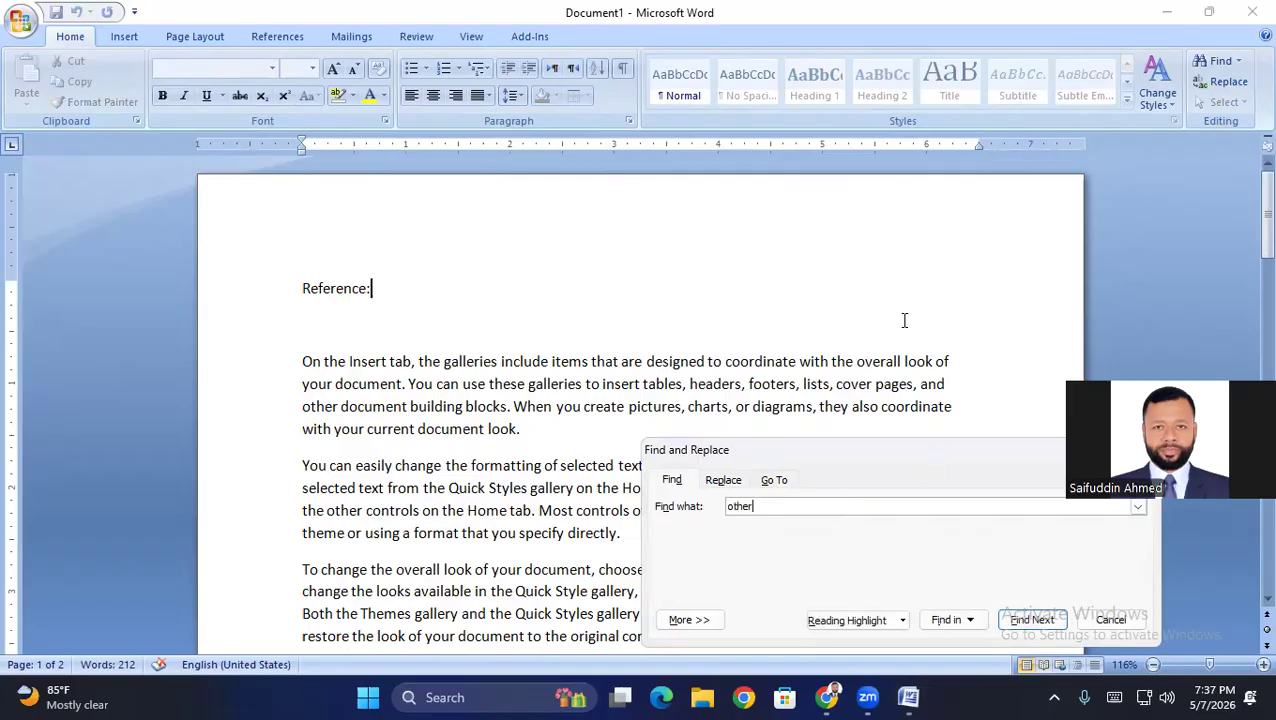
{"action": "left_click_drag", "start_coordinate": [924, 453], "coordinate": [912, 272]}
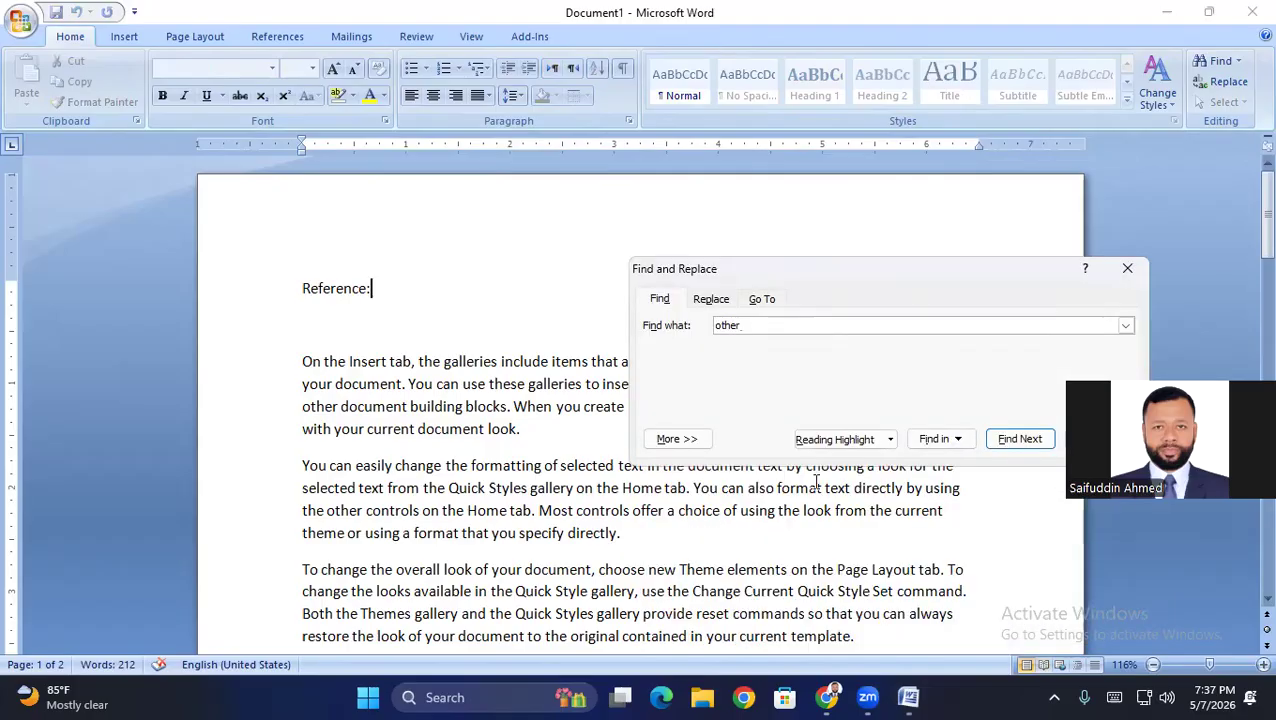
{"action": "left_click", "coordinate": [1015, 441]}
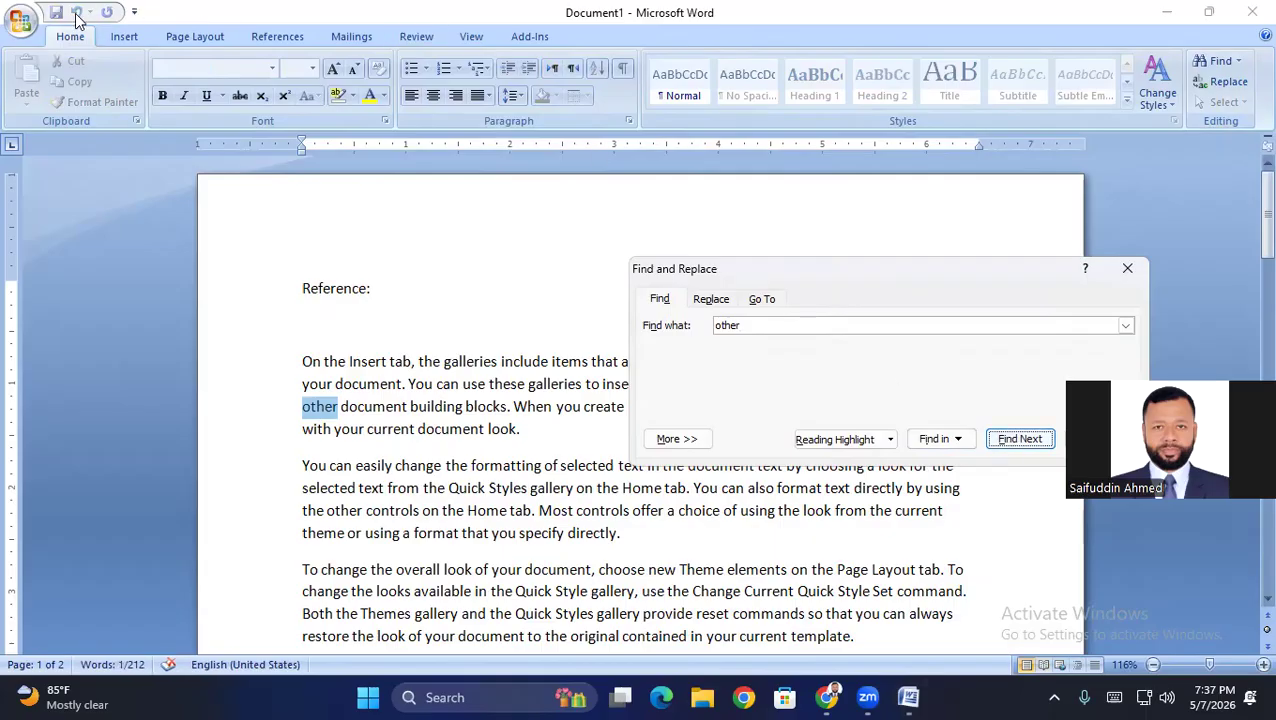
{"action": "left_click", "coordinate": [1021, 443]}
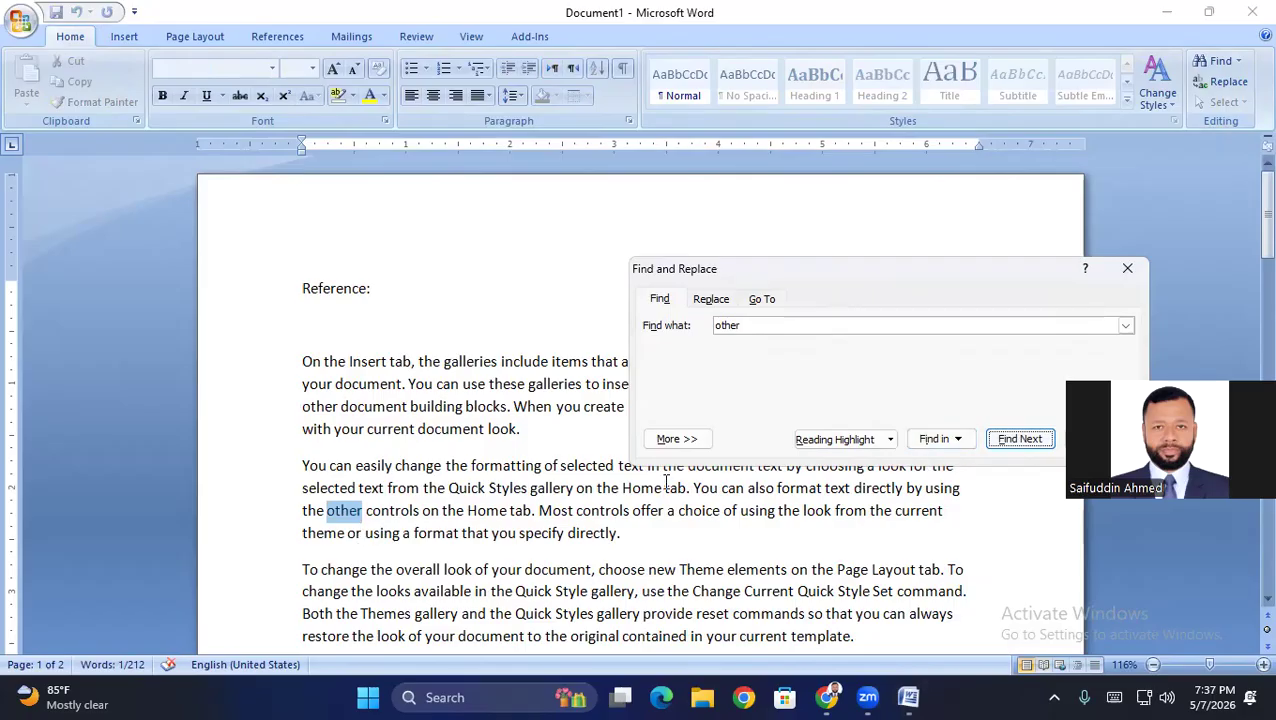
{"action": "left_click", "coordinate": [1020, 440]}
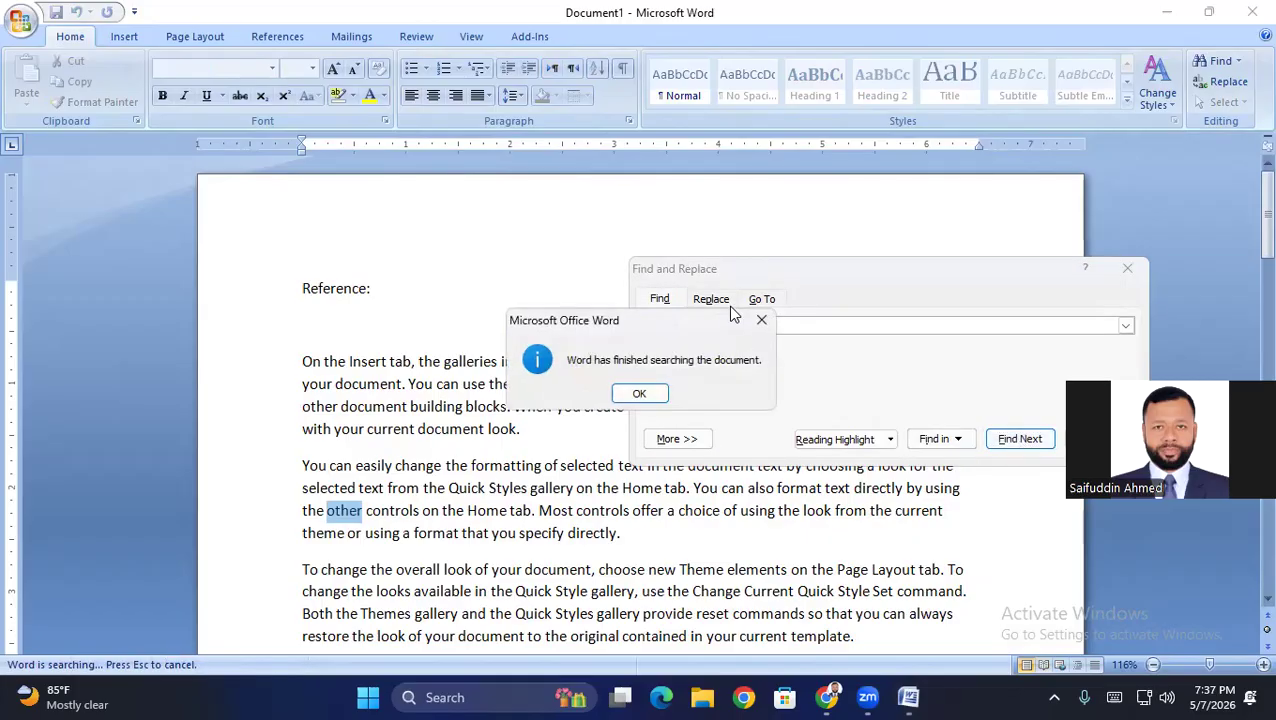
{"action": "left_click", "coordinate": [760, 322]}
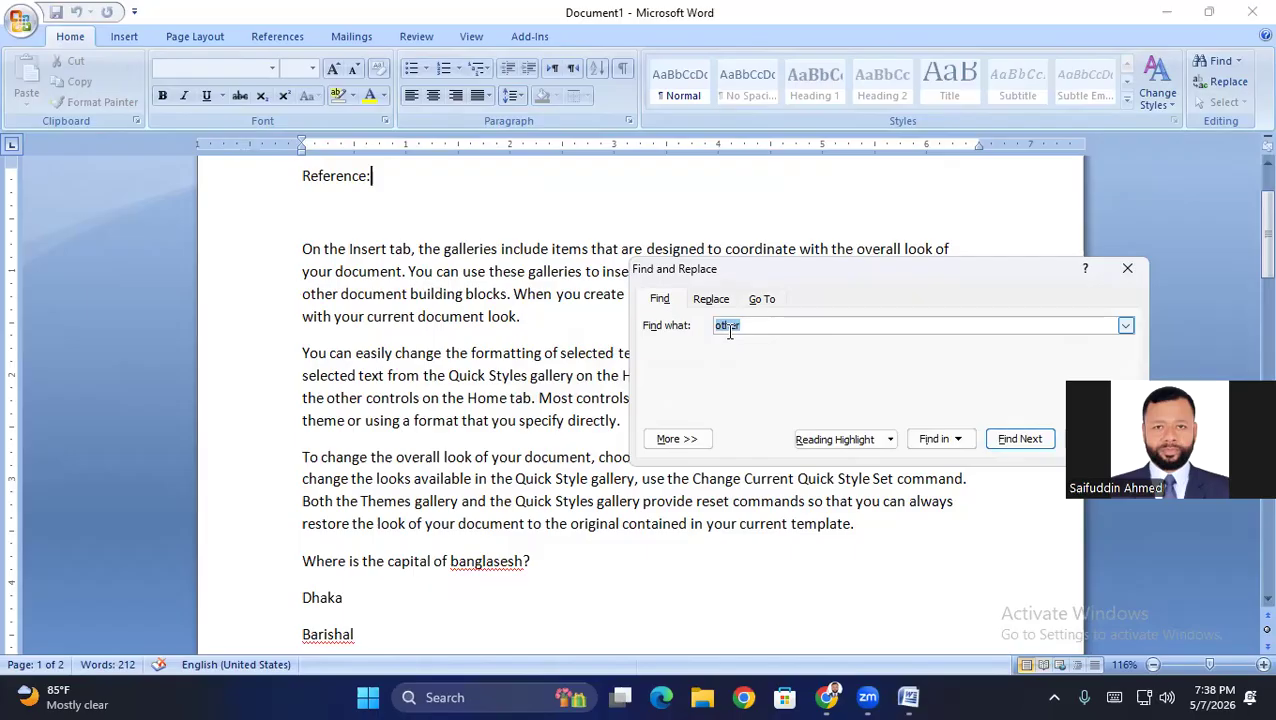
{"action": "left_click", "coordinate": [1127, 270]}
{"action": "left_click", "coordinate": [1212, 62]}
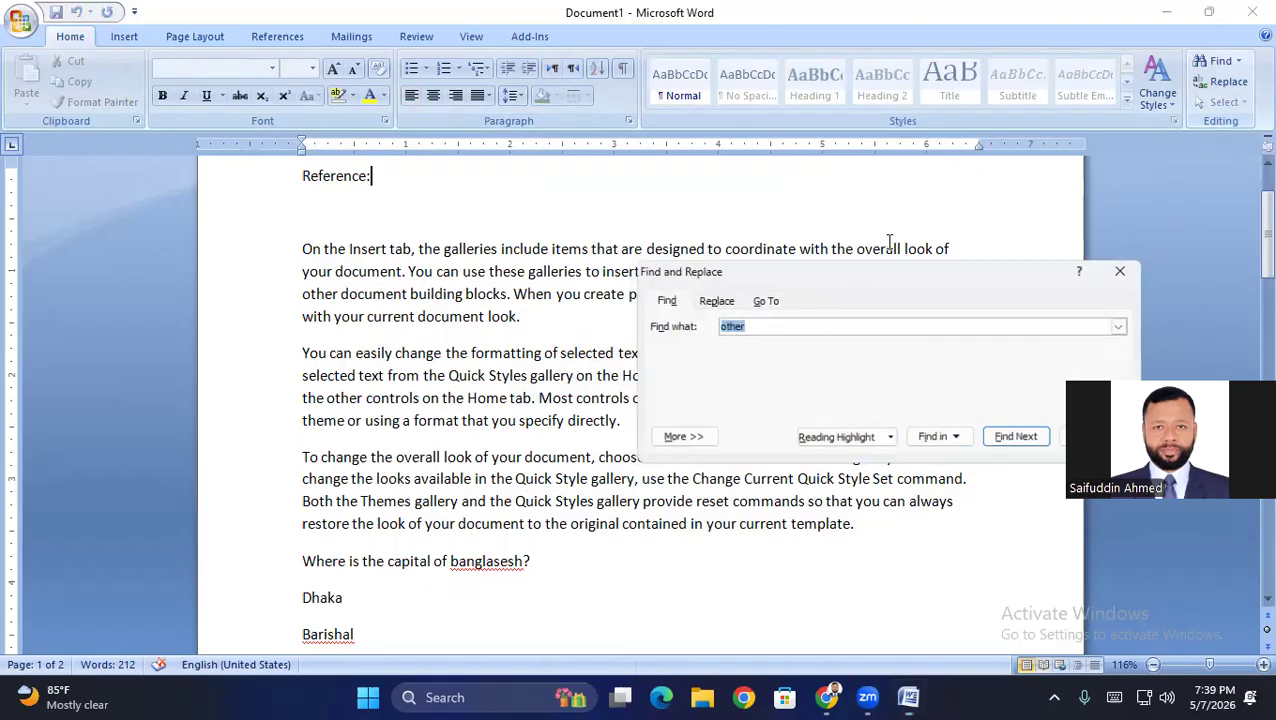
{"action": "left_click", "coordinate": [1127, 268]}
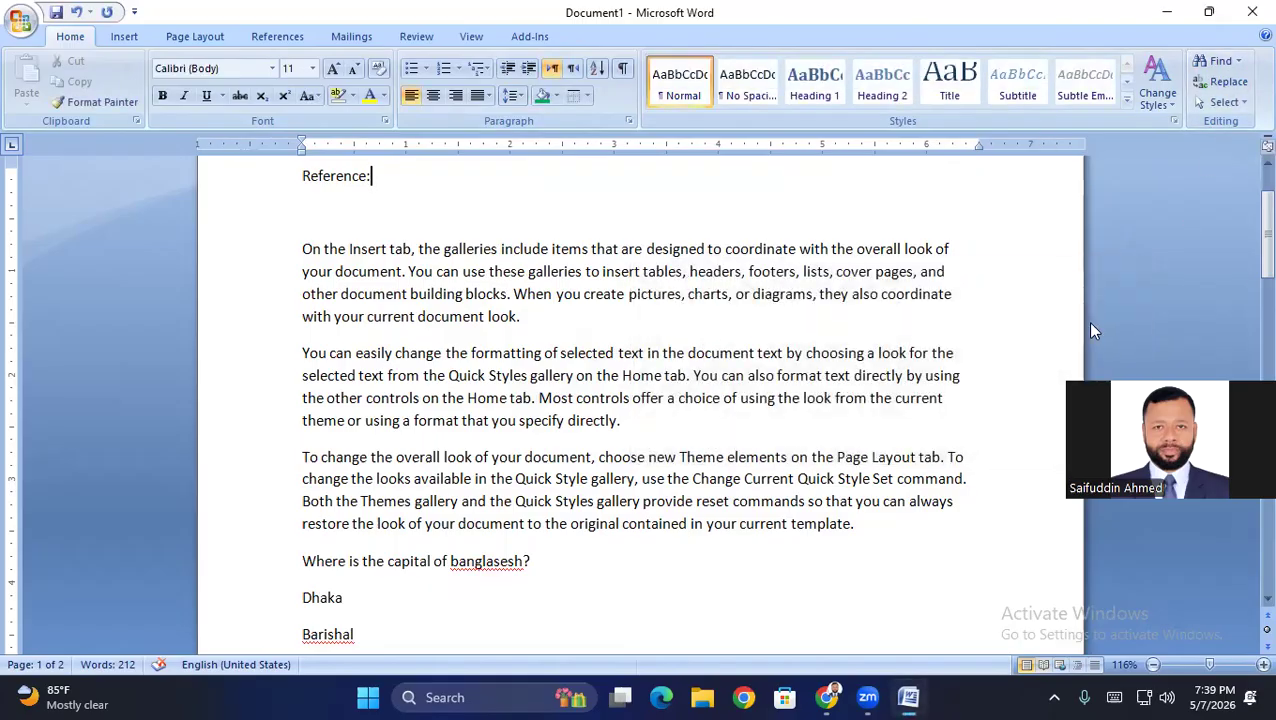
On the Replace tab, enter 'other' in Find what and 'rukon' in Replace with
{"action": "left_click", "coordinate": [1021, 250]}
{"action": "left_click", "coordinate": [1227, 82]}
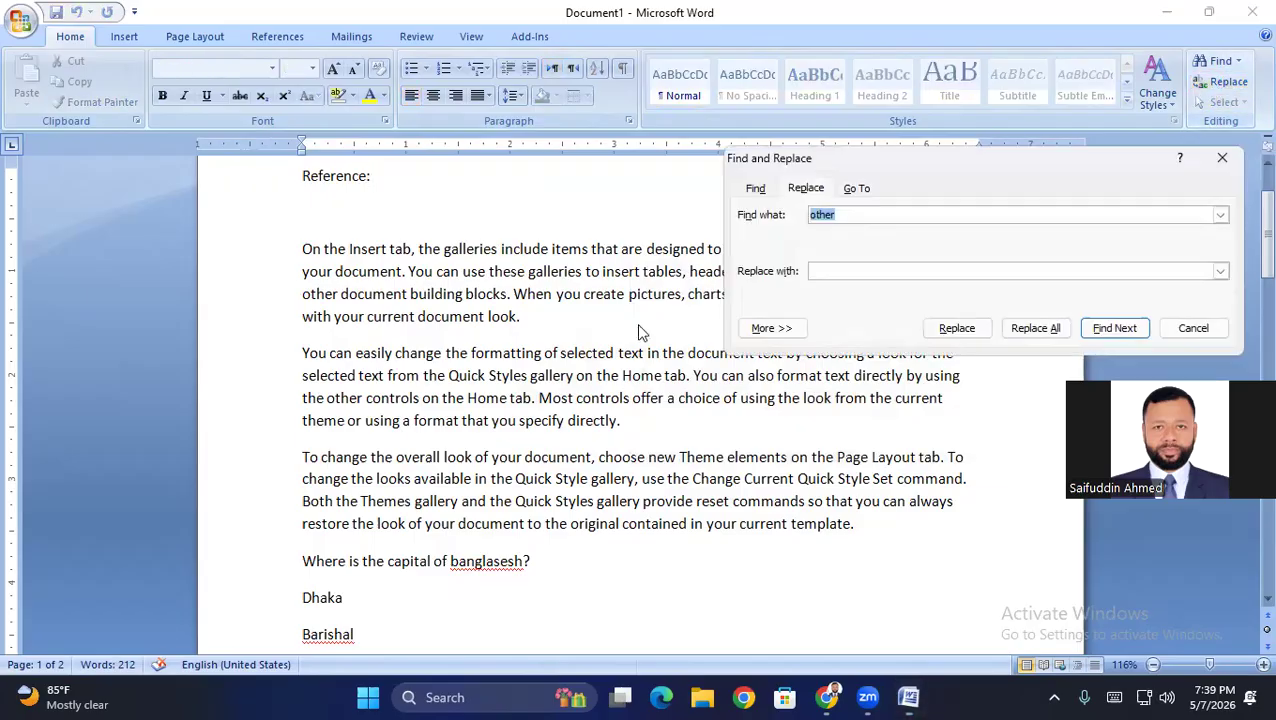
{"action": "left_click", "coordinate": [871, 214]}
{"action": "key", "text": "BackSpace"}
{"action": "key", "text": "BackSpace"}
{"action": "key", "text": "BackSpace"}
{"action": "key", "text": "BackSpace"}
{"action": "key", "text": "BackSpace"}
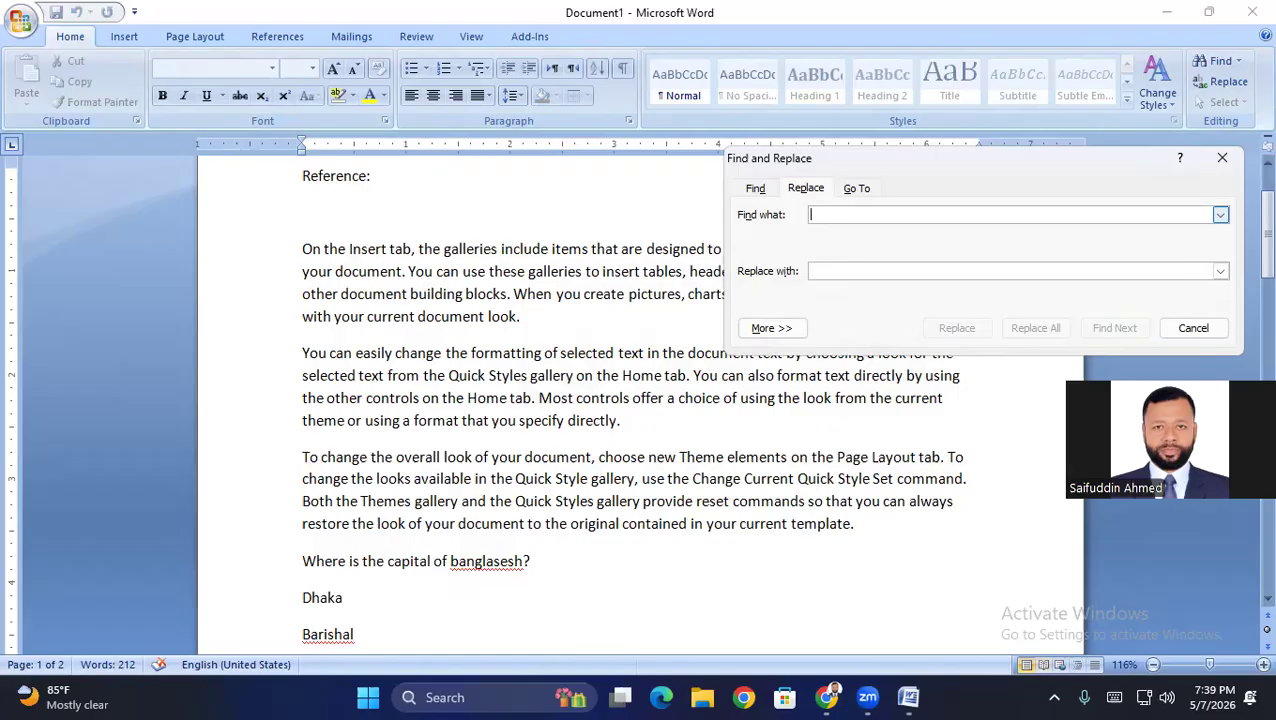
{"action": "type", "text": "other"}
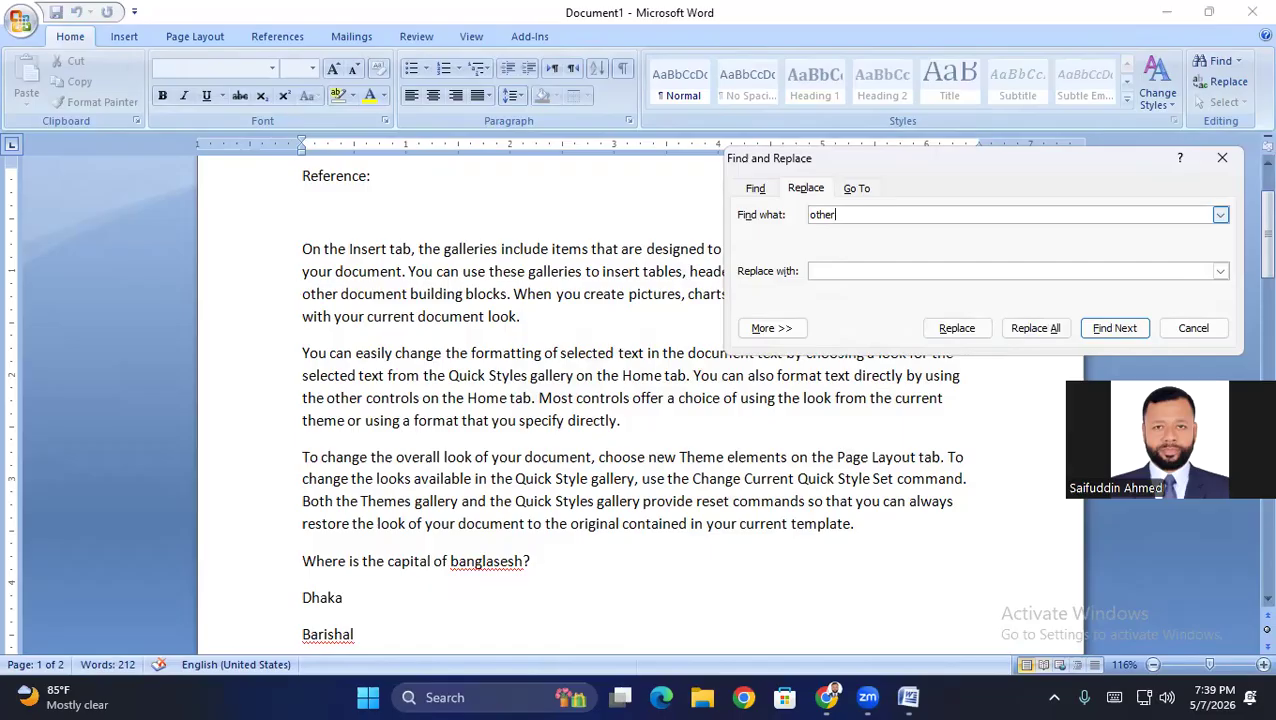
{"action": "left_click", "coordinate": [828, 268]}
{"action": "type", "text": "rukon"}
{"action": "left_click", "coordinate": [856, 266]}
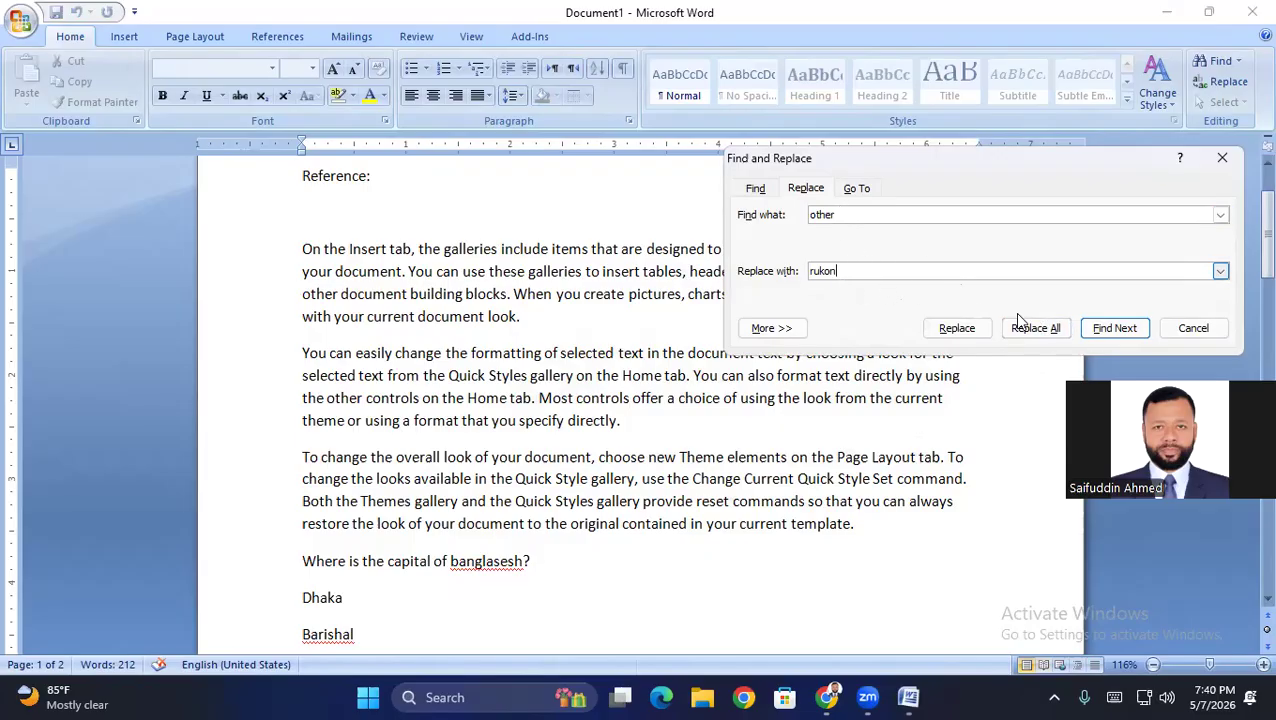
Step through the occurrences of 'other' with Find Next until the search finishes
{"action": "left_click", "coordinate": [1107, 330]}
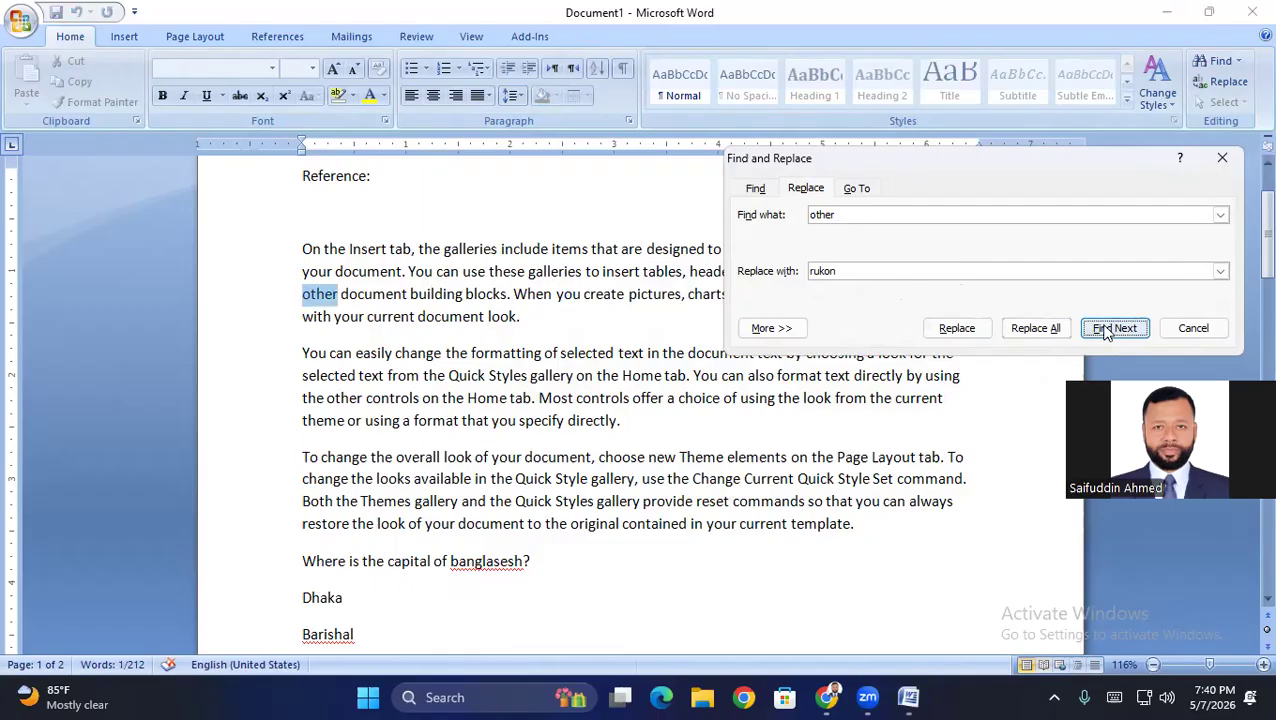
{"action": "left_click", "coordinate": [1107, 330]}
{"action": "left_click", "coordinate": [1107, 330]}
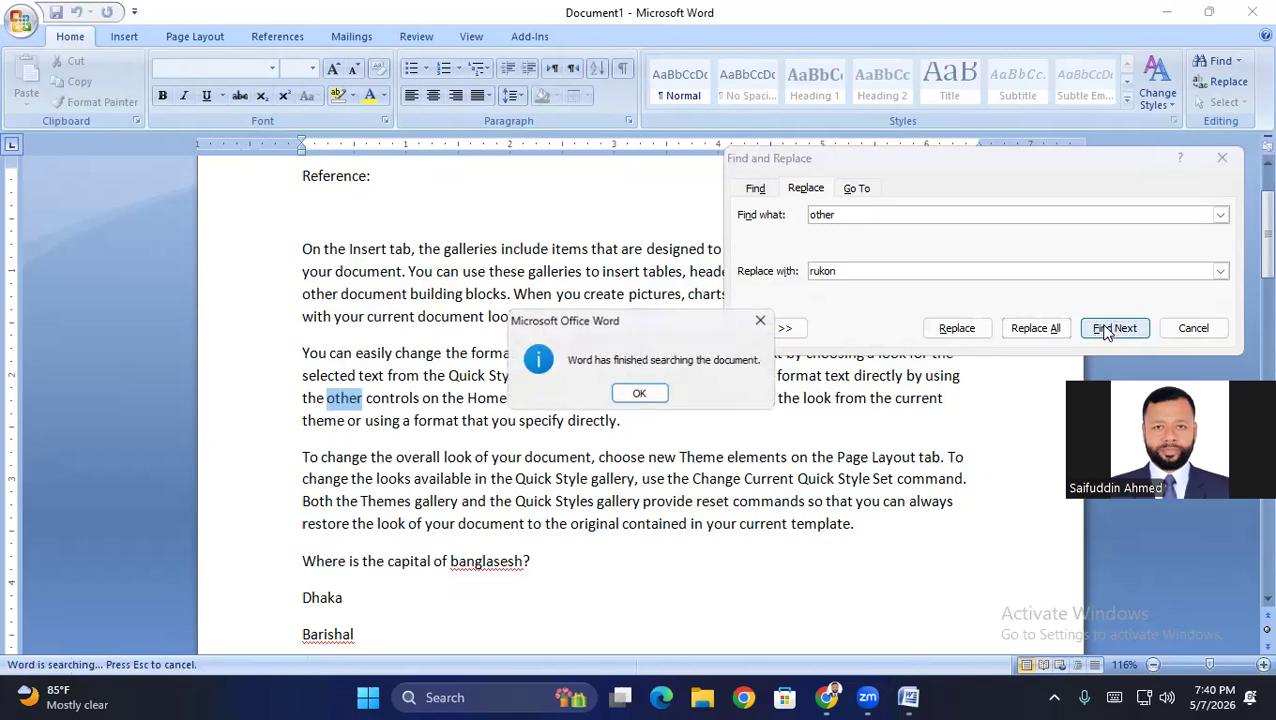
{"action": "left_click", "coordinate": [640, 394]}
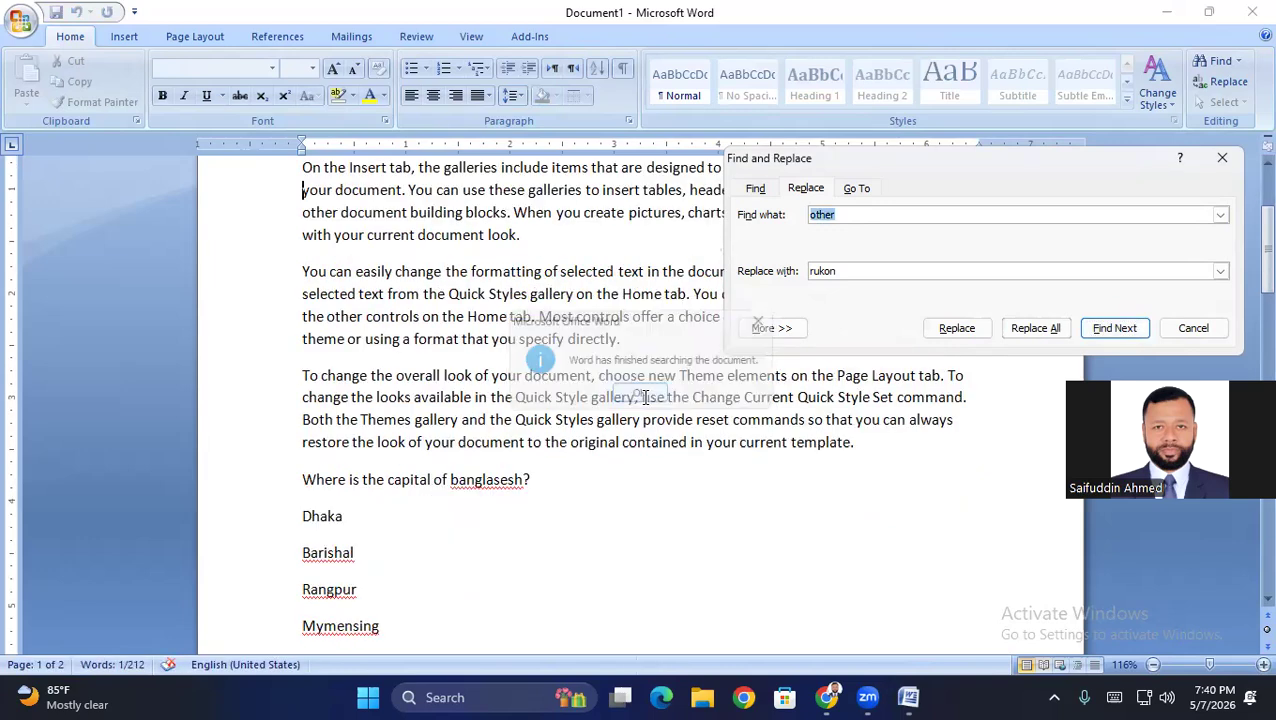
Replace all 'other' with 'rukon', confirm the completion message, and close the dialog
{"action": "left_click", "coordinate": [848, 270]}
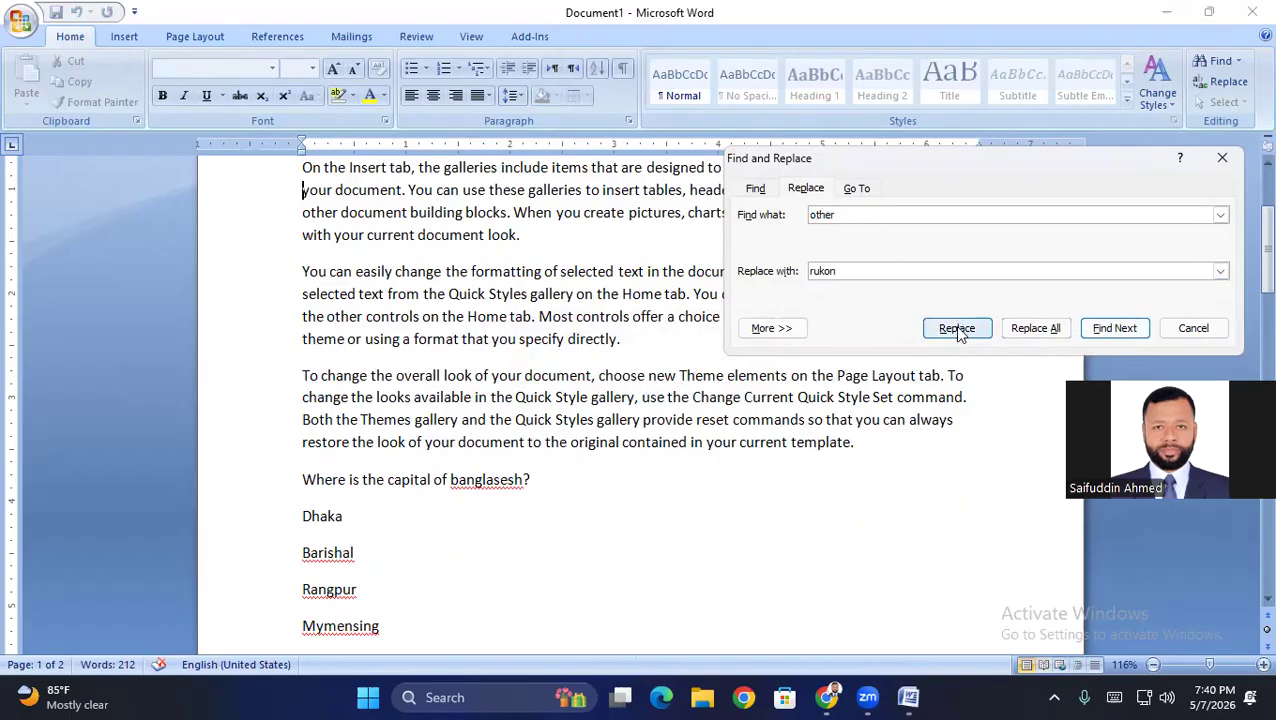
{"action": "left_click", "coordinate": [1035, 330]}
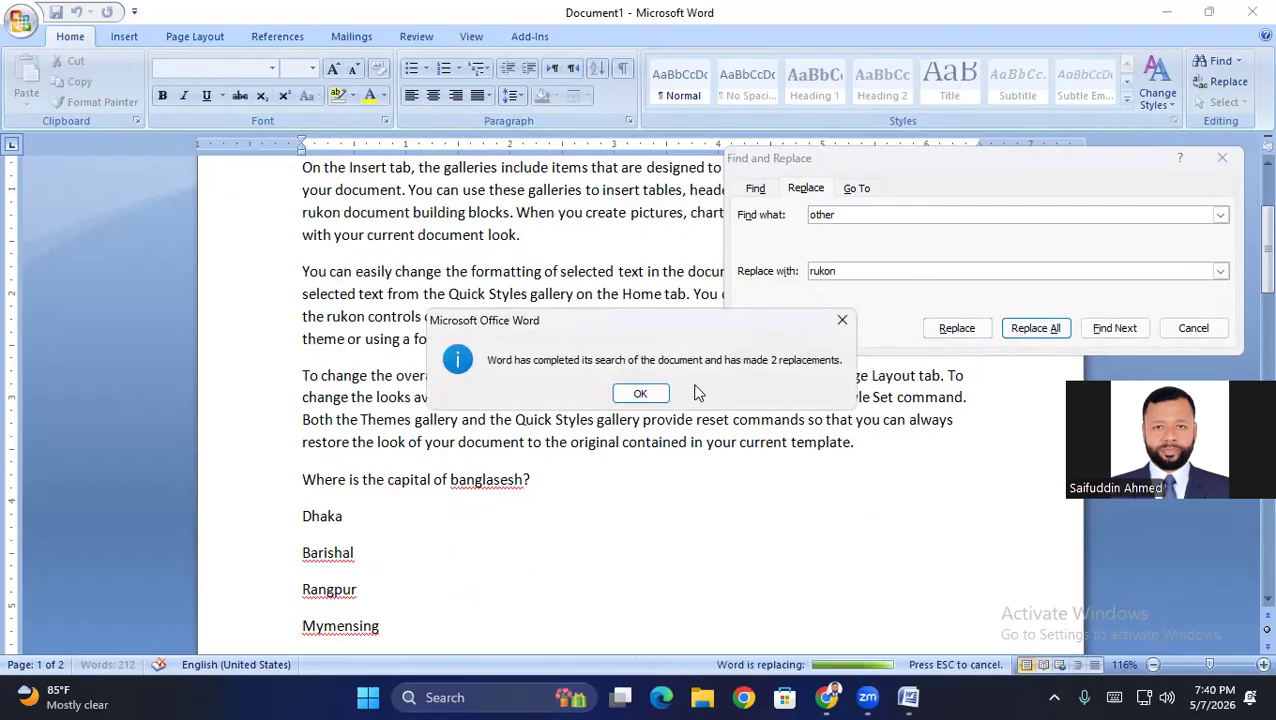
{"action": "left_click", "coordinate": [645, 392]}
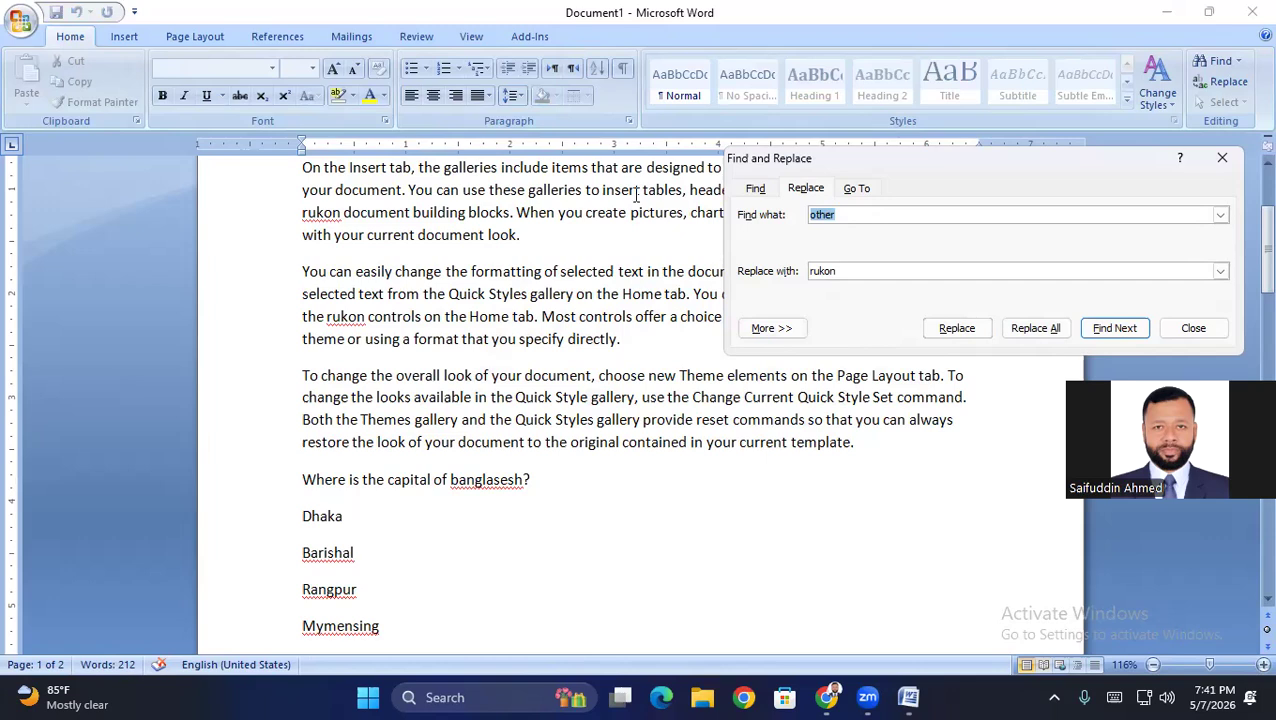
{"action": "left_click", "coordinate": [1221, 162]}
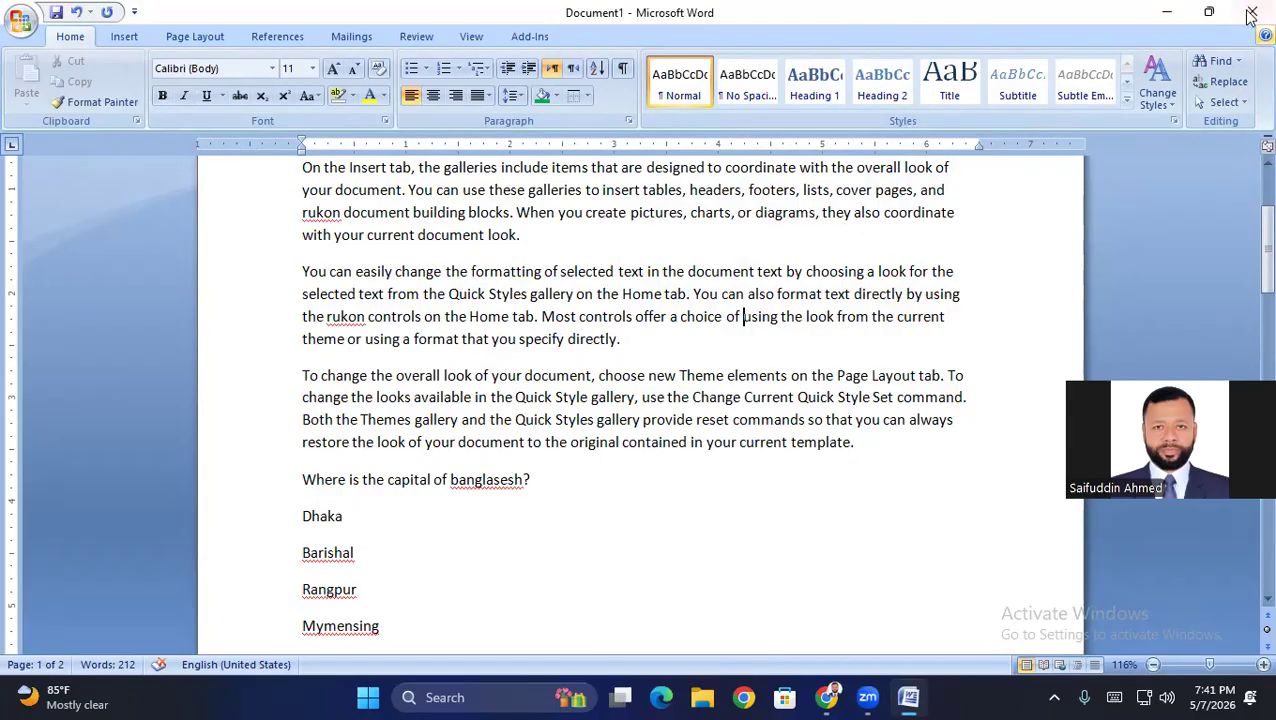
Set Find what to 'overall' and Replace with to 'china' in Find and Replace
{"action": "left_click", "coordinate": [1222, 88]}
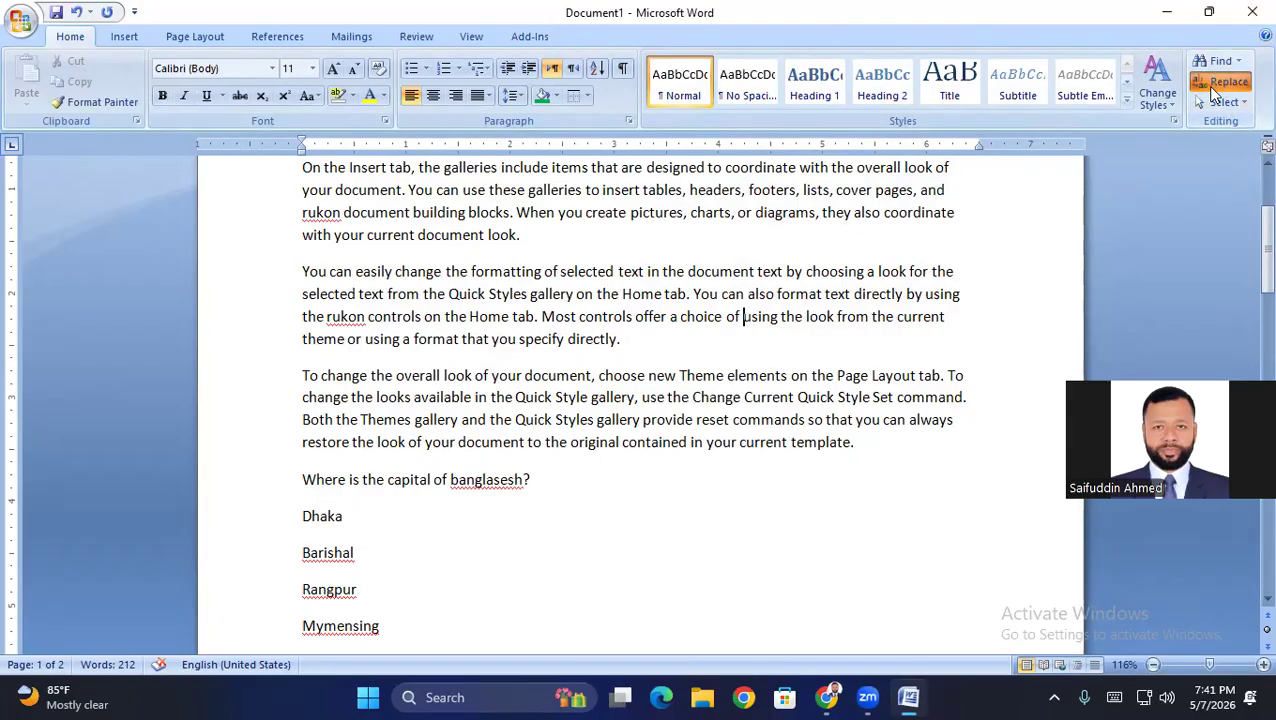
{"action": "left_click", "coordinate": [851, 167]}
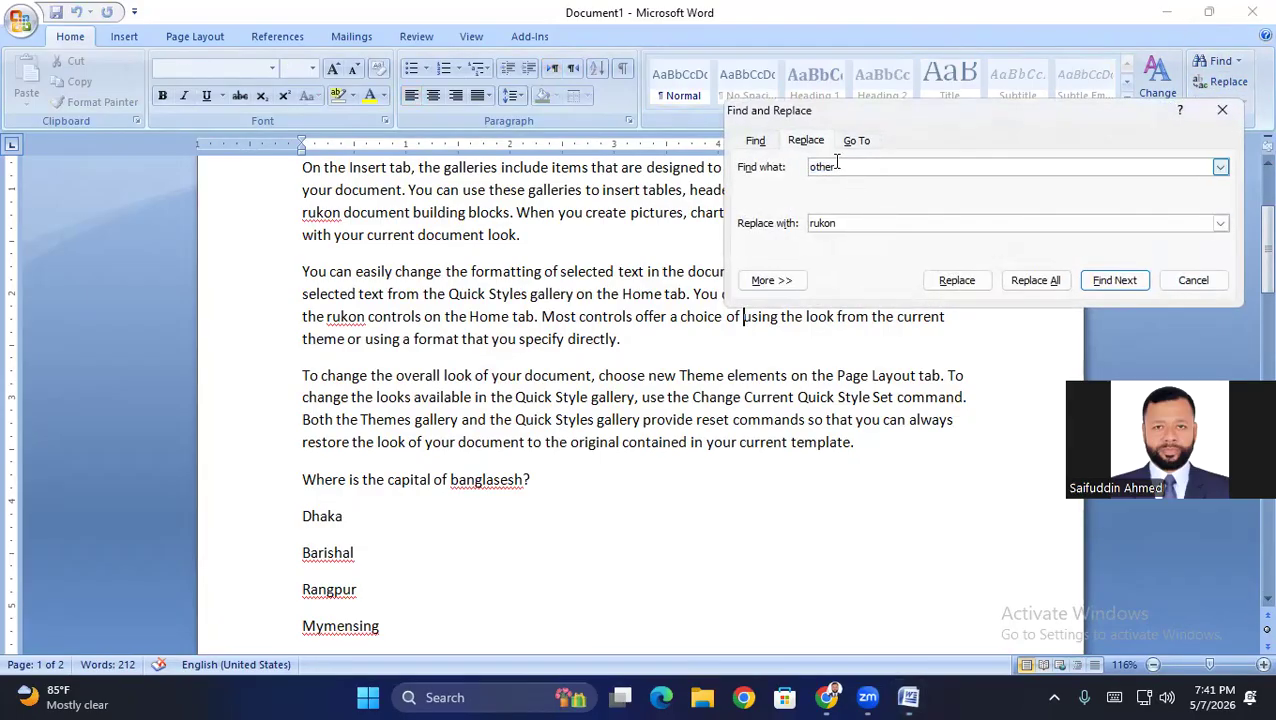
{"action": "key", "text": "BackSpace"}
{"action": "key", "text": "BackSpace"}
{"action": "key", "text": "BackSpace"}
{"action": "key", "text": "BackSpace"}
{"action": "key", "text": "BackSpace"}
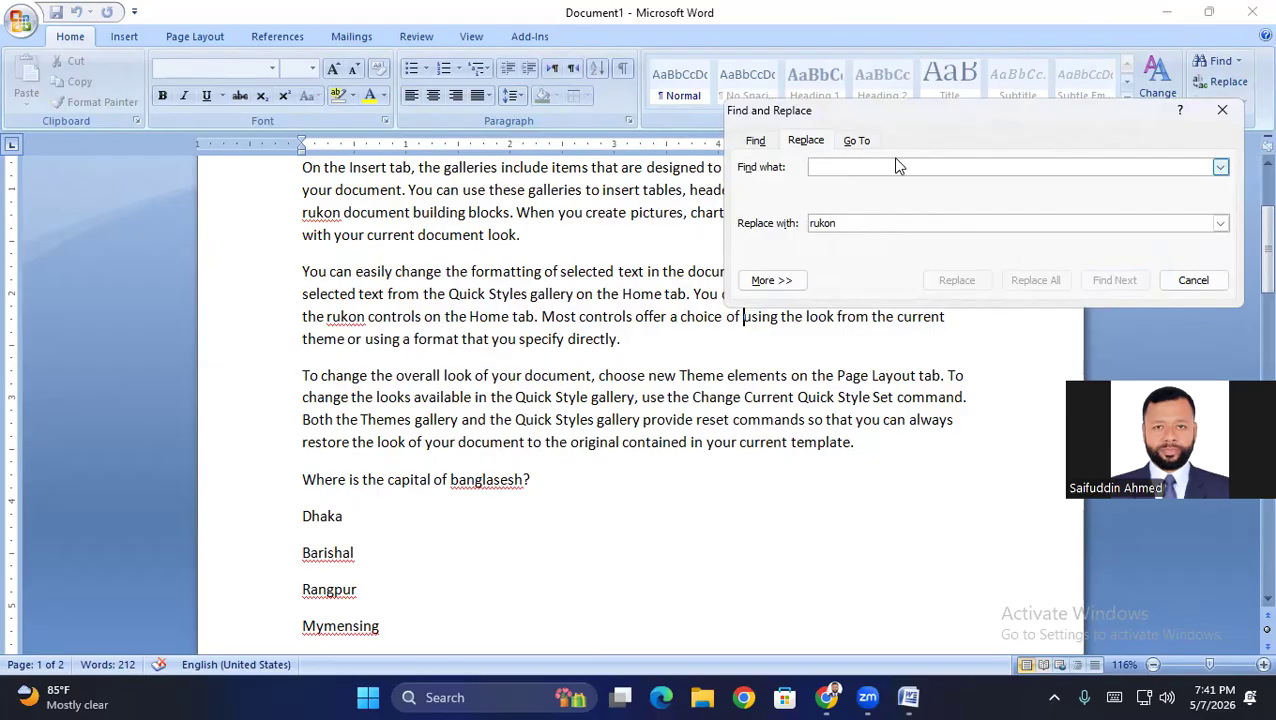
{"action": "type", "text": "o"}
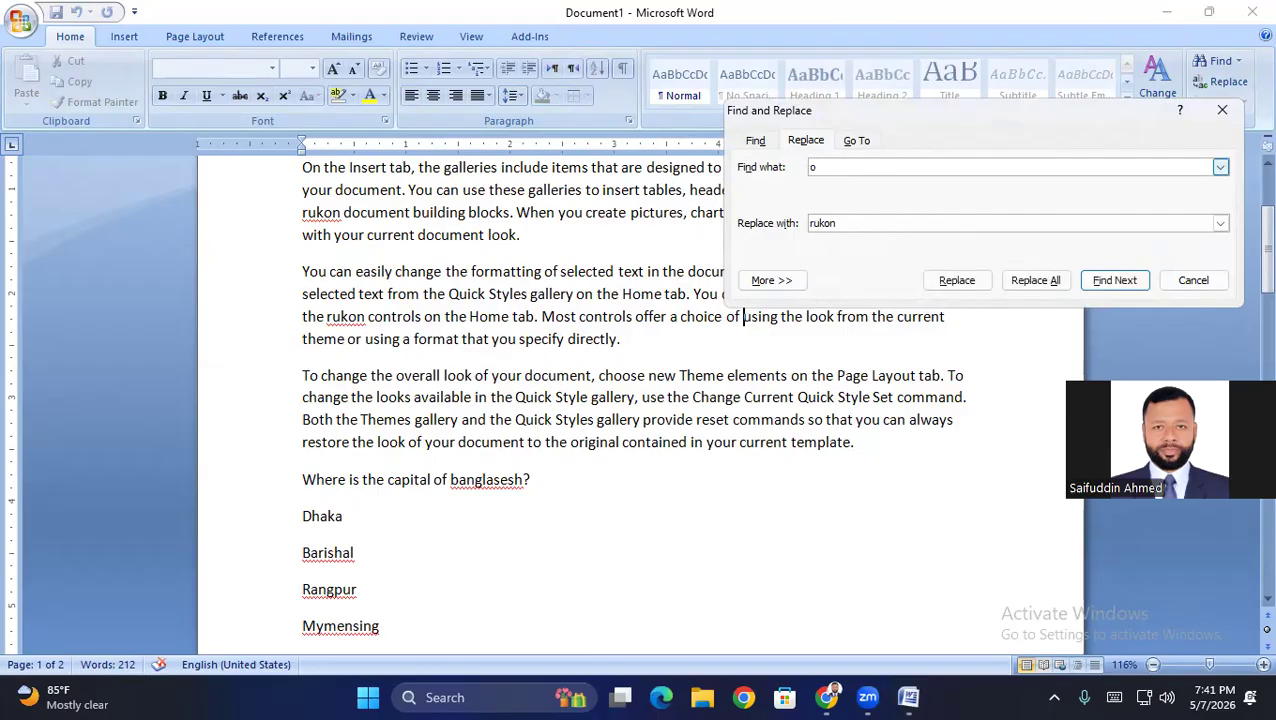
{"action": "type", "text": "verall"}
{"action": "left_click", "coordinate": [846, 223]}
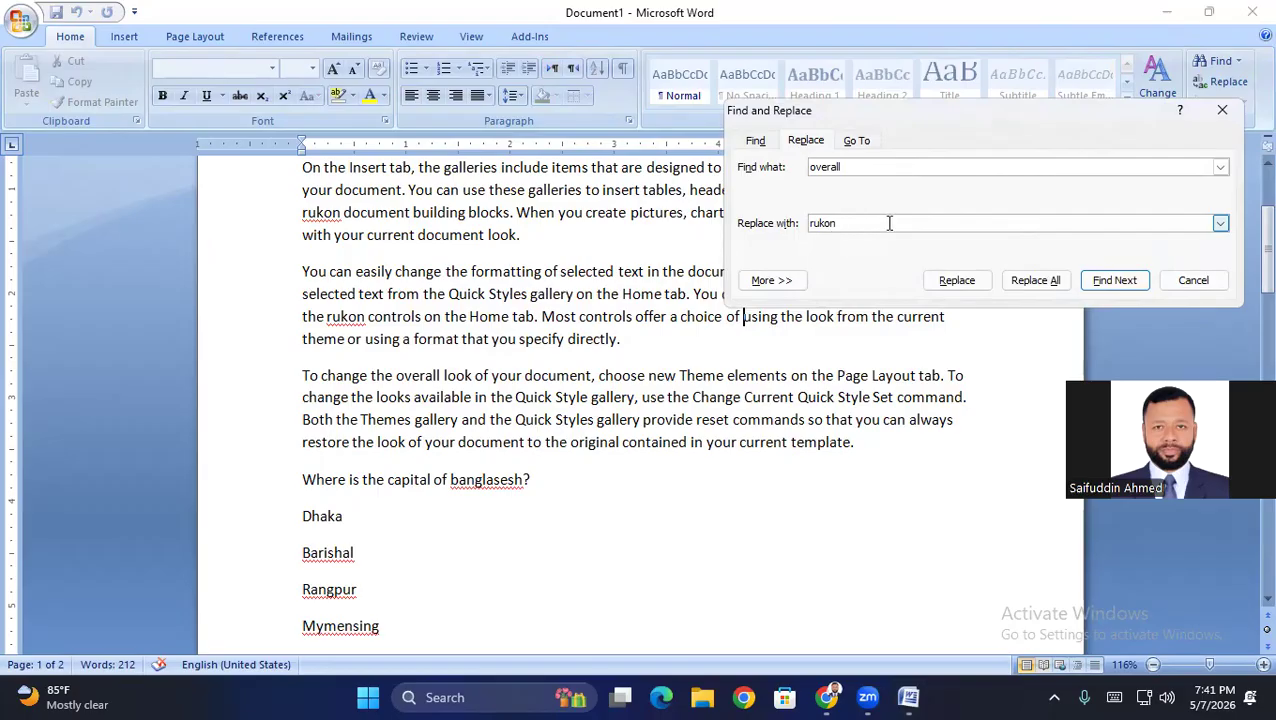
{"action": "key", "text": "BackSpace"}
{"action": "key", "text": "BackSpace"}
{"action": "key", "text": "BackSpace"}
{"action": "key", "text": "BackSpace"}
{"action": "key", "text": "BackSpace"}
{"action": "type", "text": "ibd"}
{"action": "key", "text": "BackSpace"}
{"action": "key", "text": "BackSpace"}
{"action": "key", "text": "BackSpace"}
{"action": "type", "text": "china"}
Replace all 'overall' with 'china', confirm the message, and close the dialog
{"action": "left_click", "coordinate": [1034, 285]}
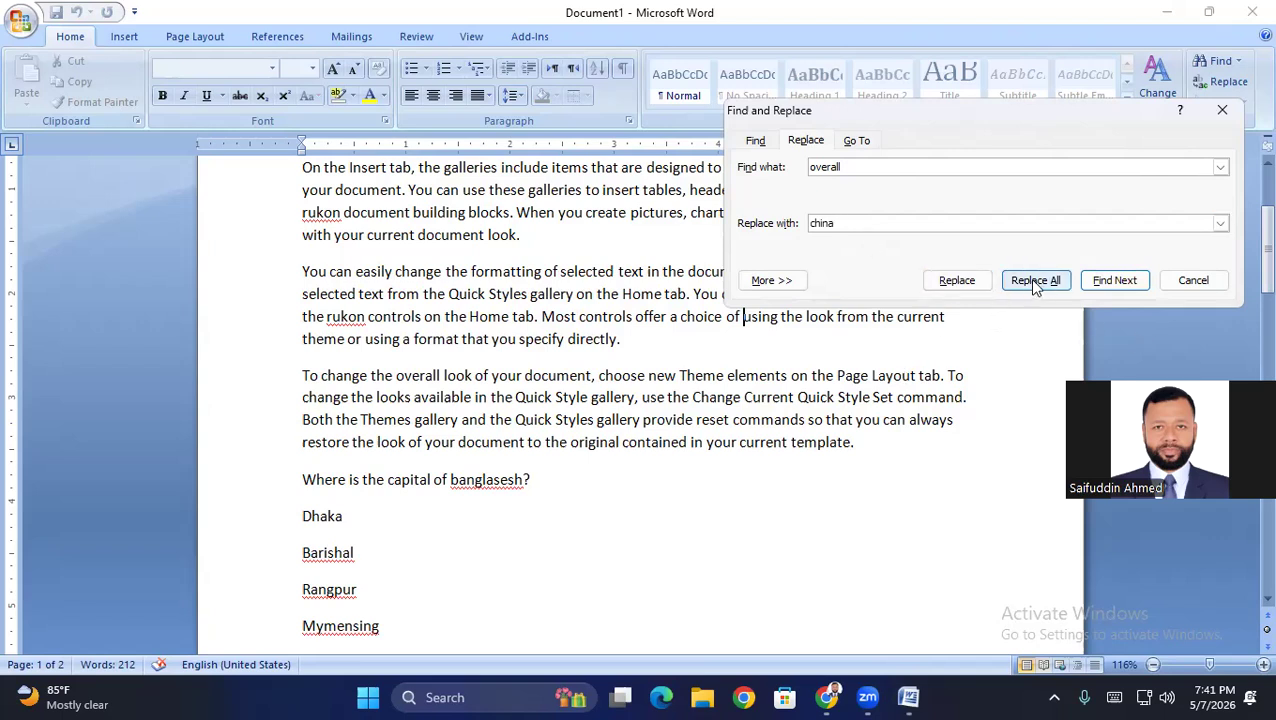
{"action": "left_click", "coordinate": [647, 400]}
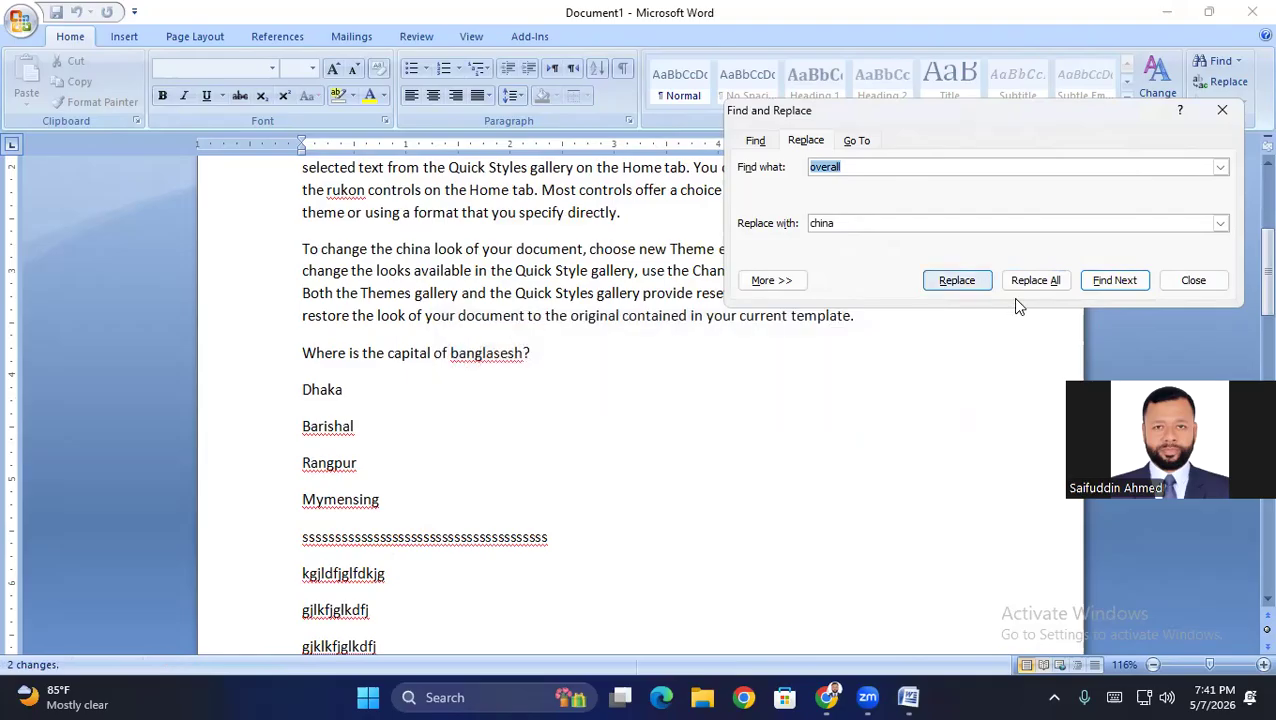
{"action": "left_click", "coordinate": [1222, 111]}
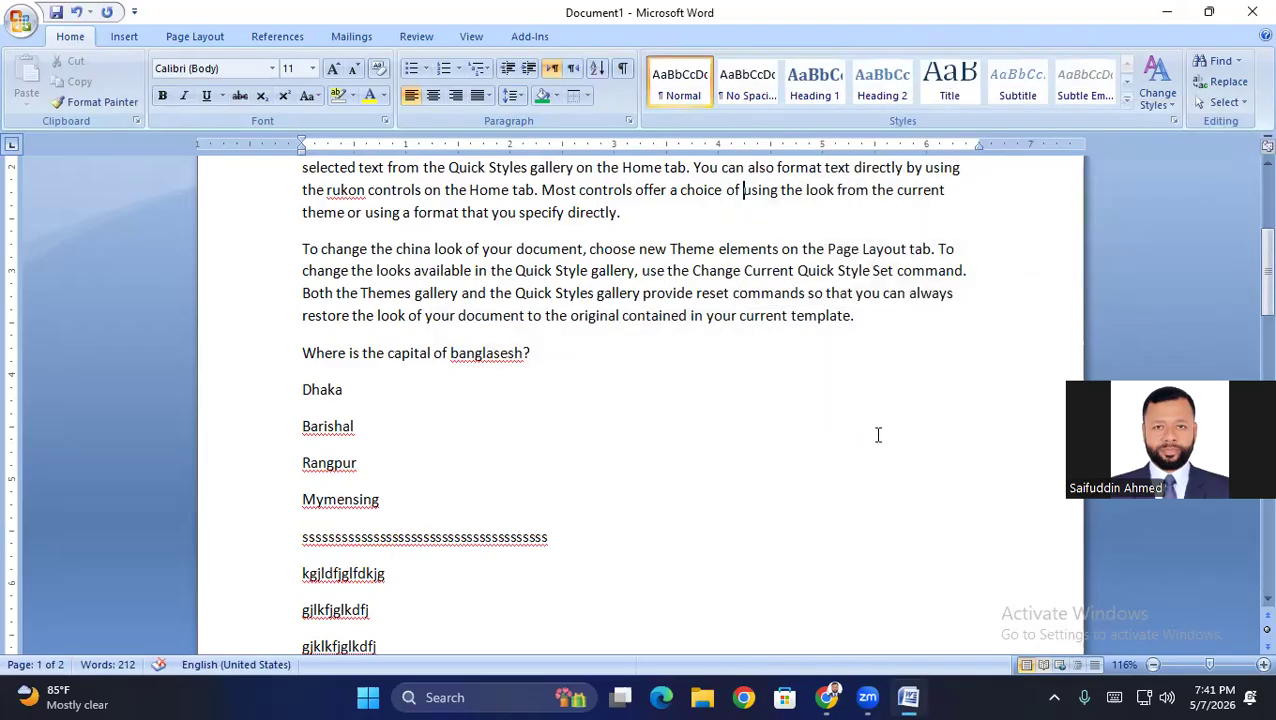
{"action": "scroll", "coordinate": [875, 434], "scroll_direction": "up", "scroll_amount": 3}
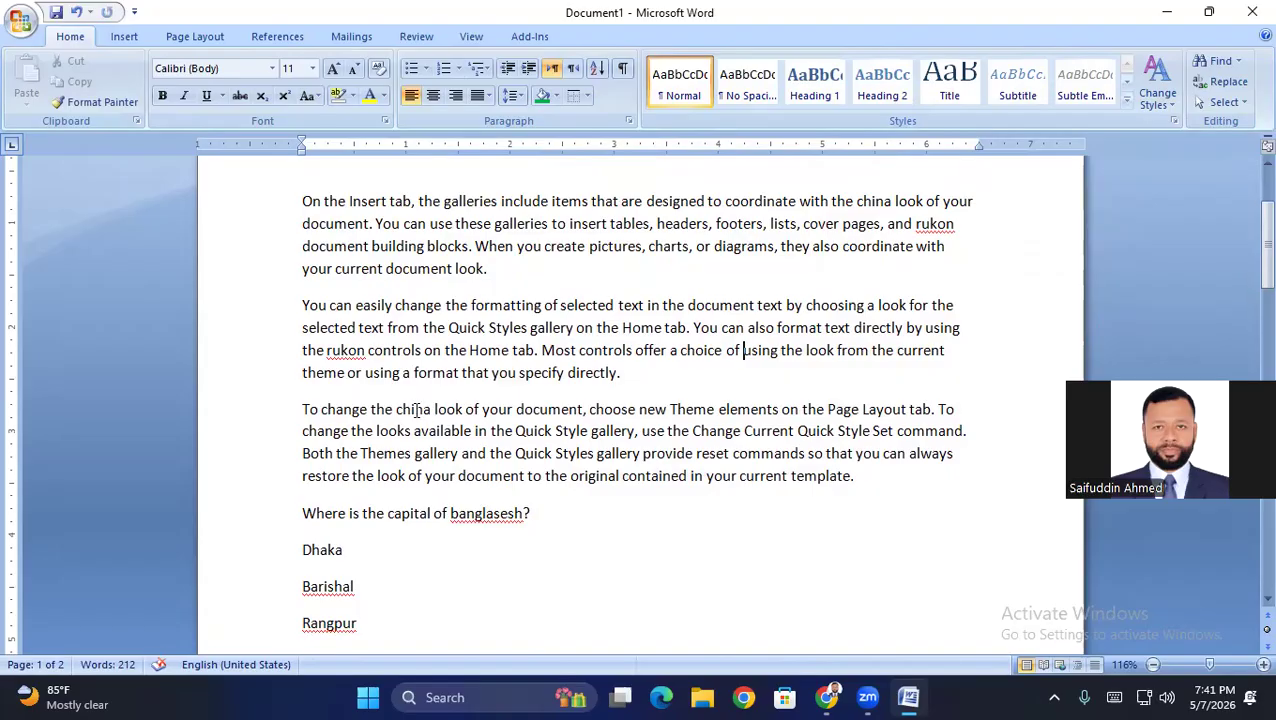
{"action": "left_click", "coordinate": [1225, 83]}
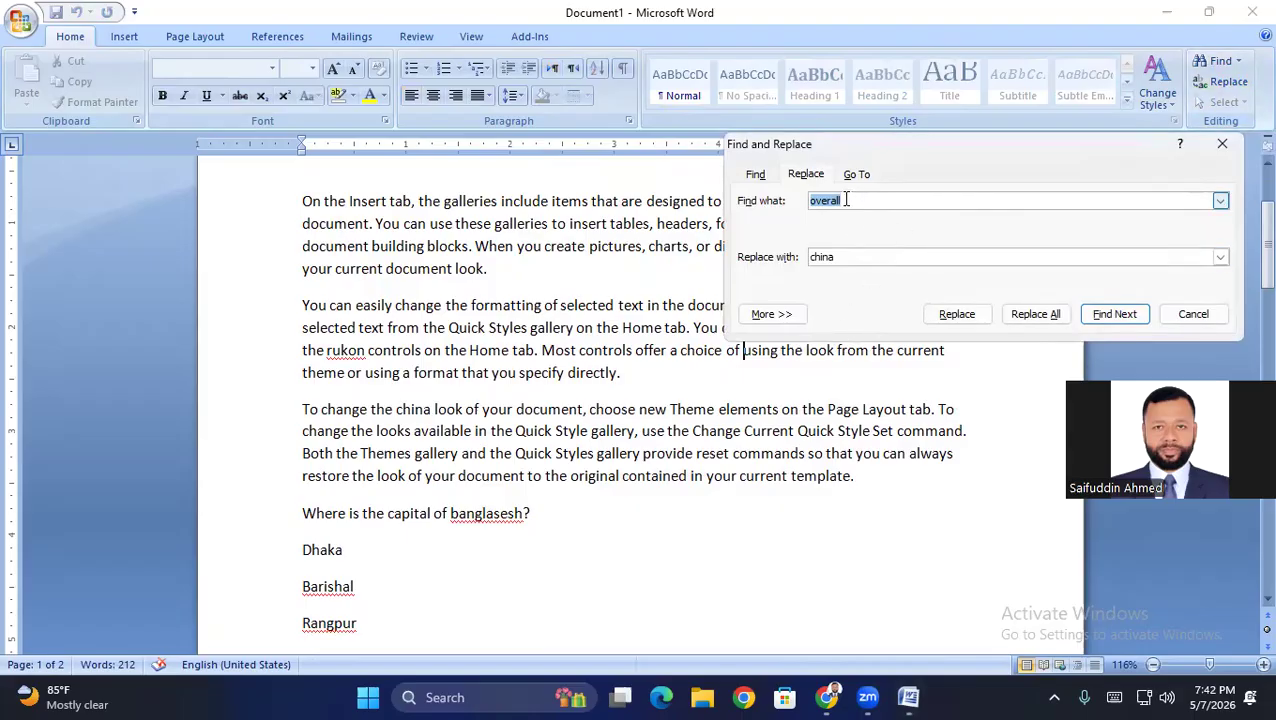
{"action": "left_click", "coordinate": [835, 258]}
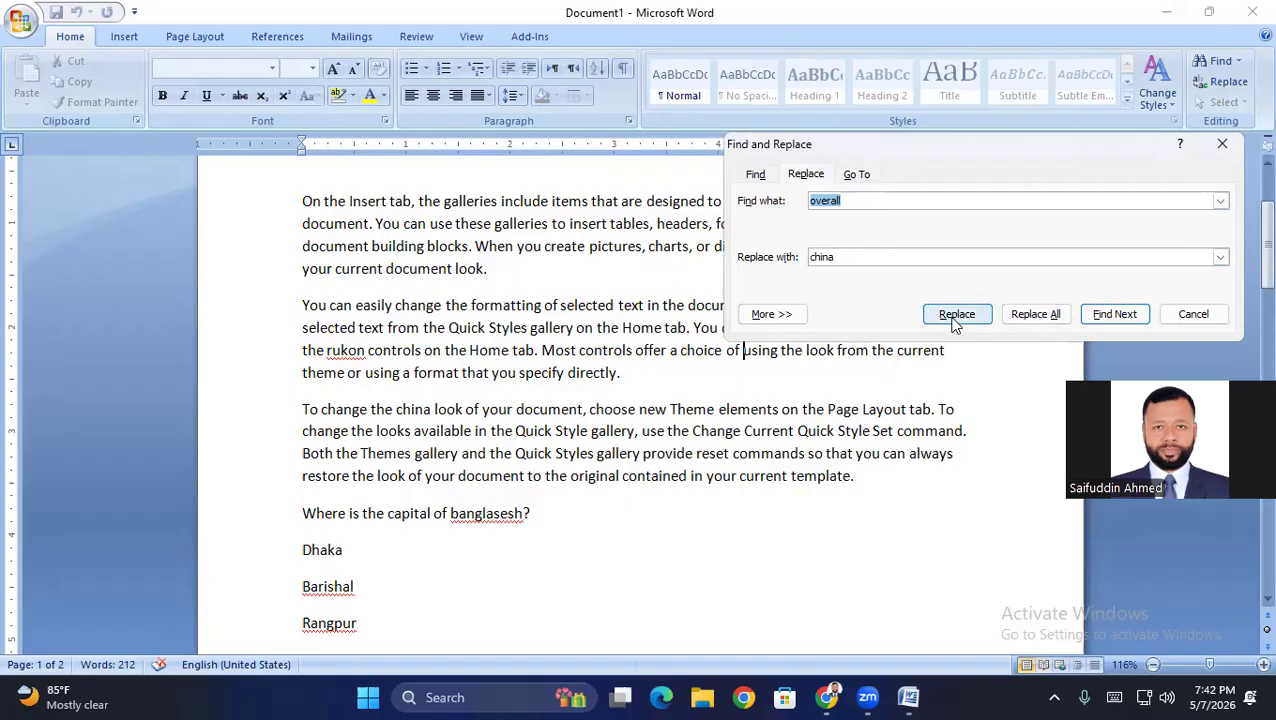
{"action": "left_click", "coordinate": [1222, 147]}
{"action": "left_click", "coordinate": [1226, 103]}
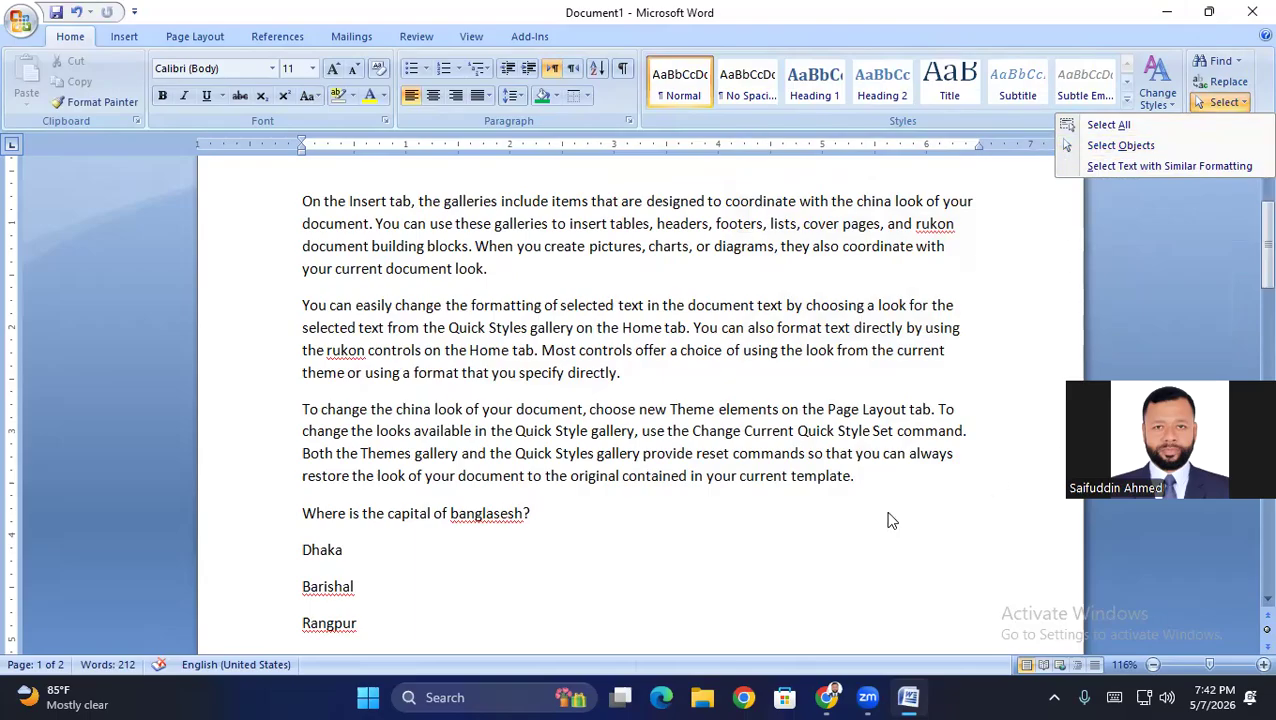
{"action": "left_click", "coordinate": [1040, 342]}
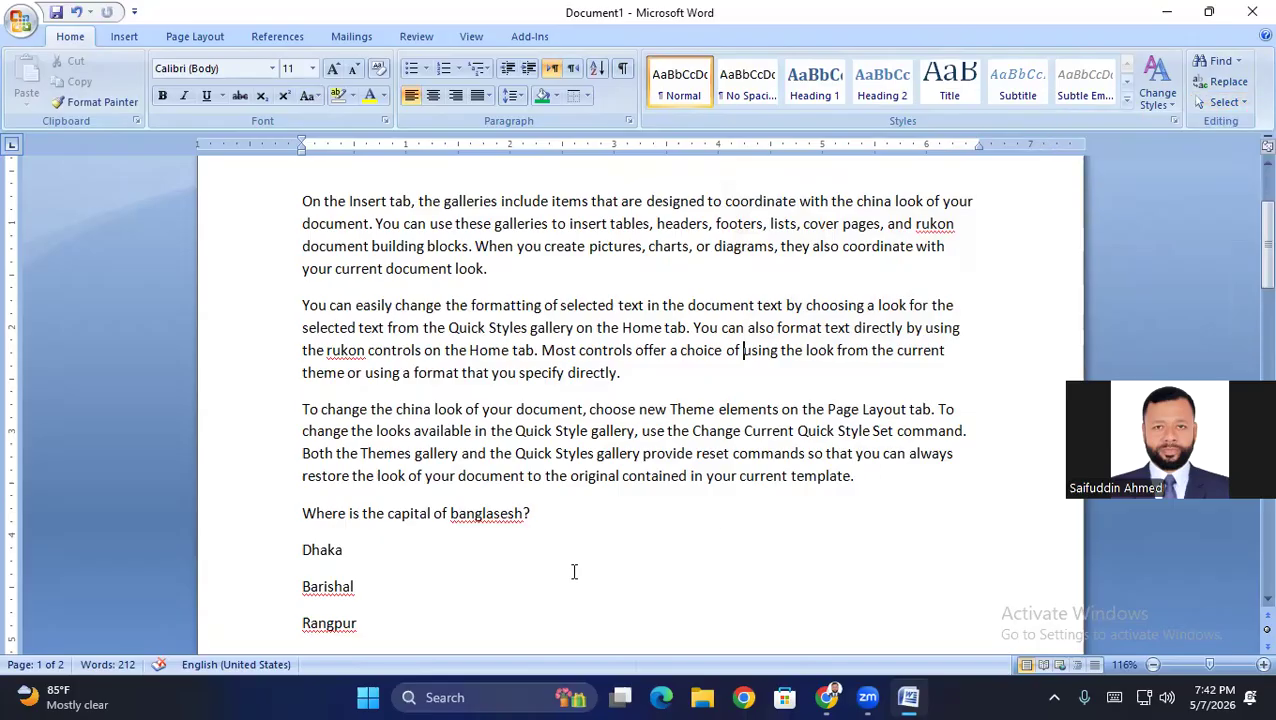
{"action": "left_click", "coordinate": [1238, 104]}
{"action": "left_click", "coordinate": [1108, 126]}
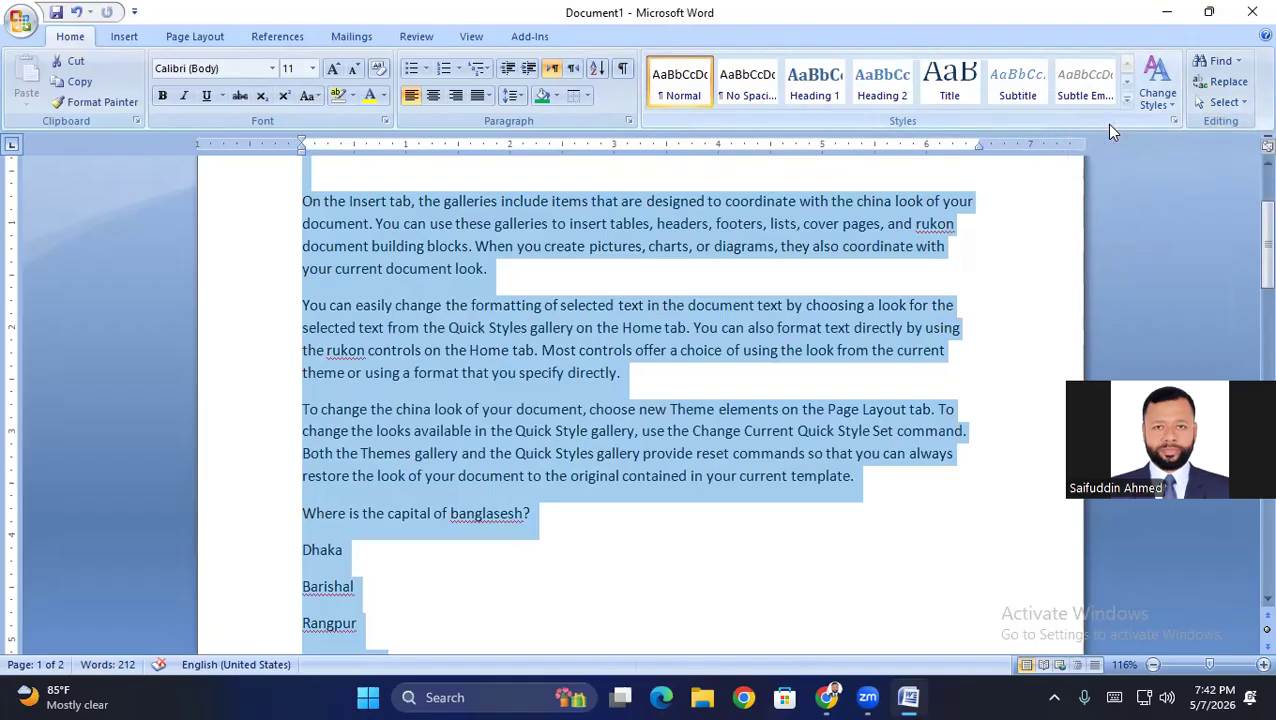
{"action": "left_click", "coordinate": [1047, 309]}
{"action": "left_click", "coordinate": [1224, 102]}
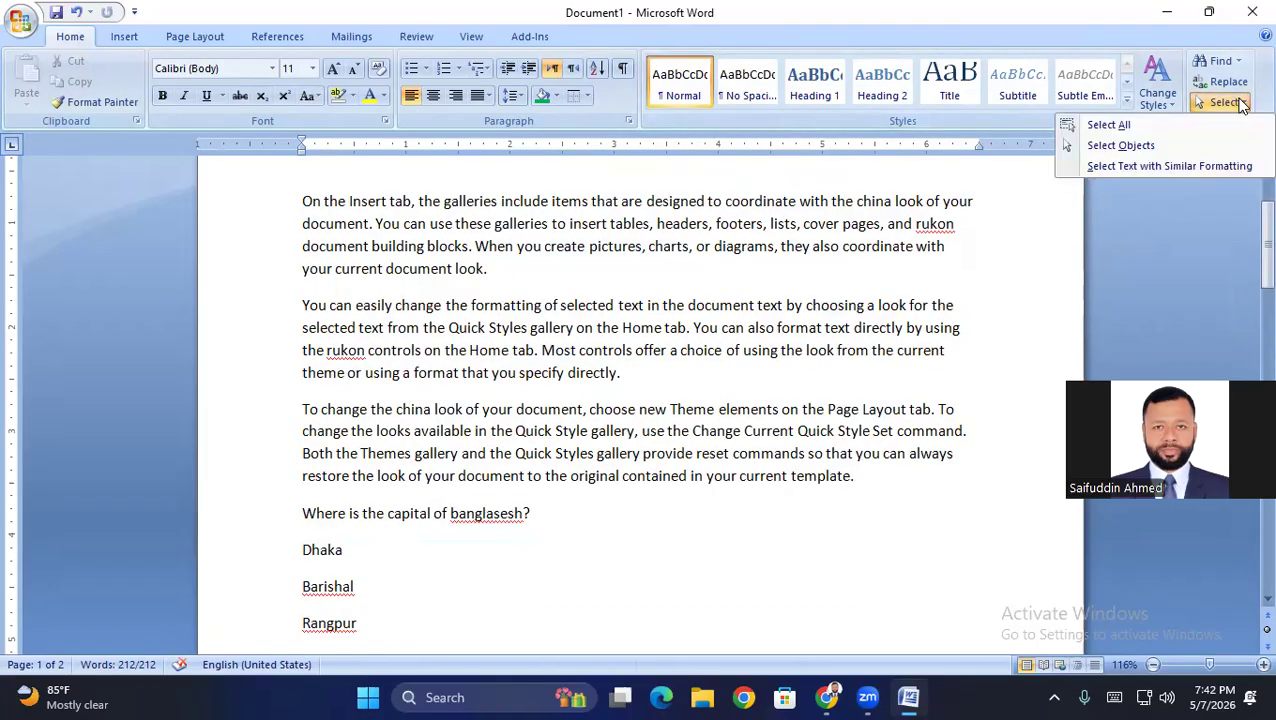